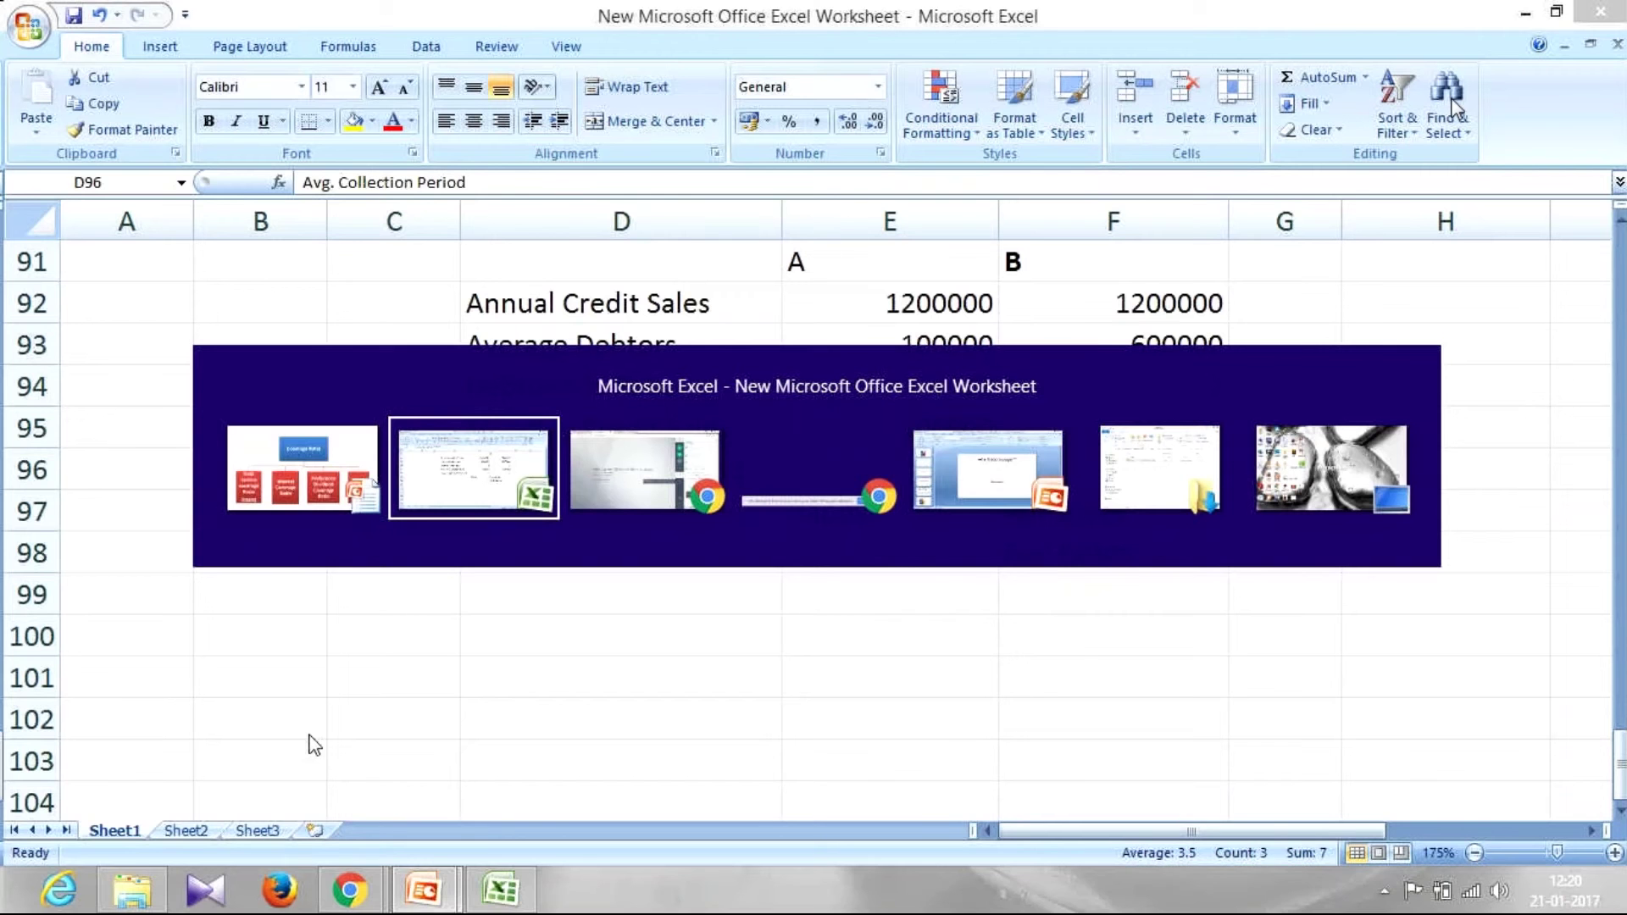
Scroll back through the earlier GoToMeeting chat messages to read them.
{"action": "key", "text": "alt+Tab"}
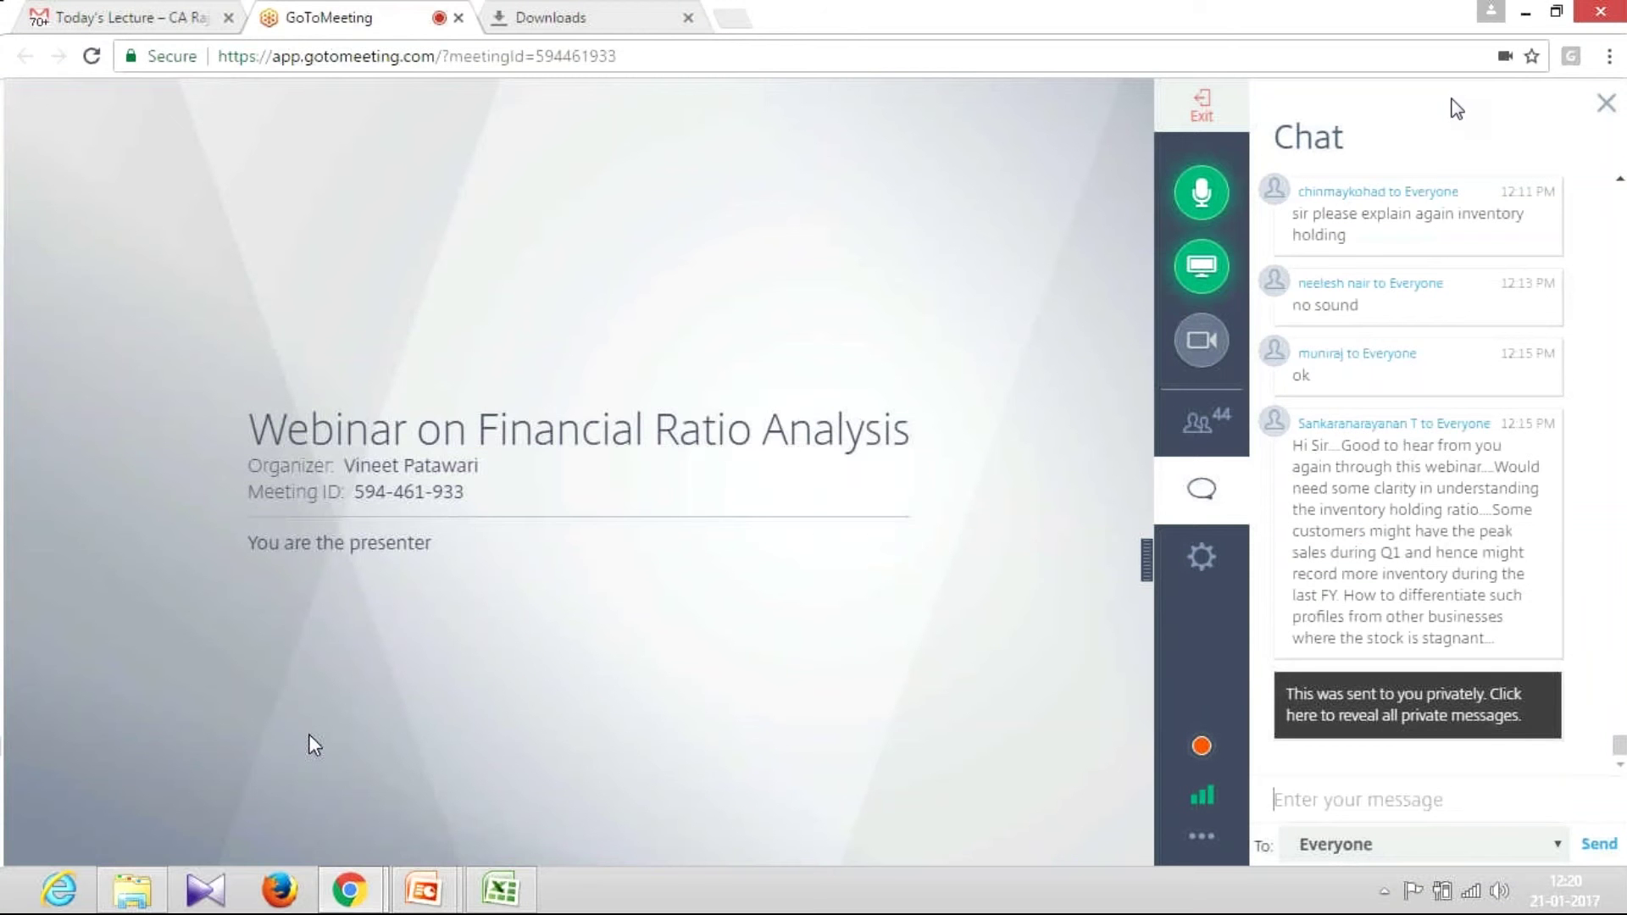
{"action": "scroll", "coordinate": [1540, 555], "scroll_direction": "up", "scroll_amount": 4}
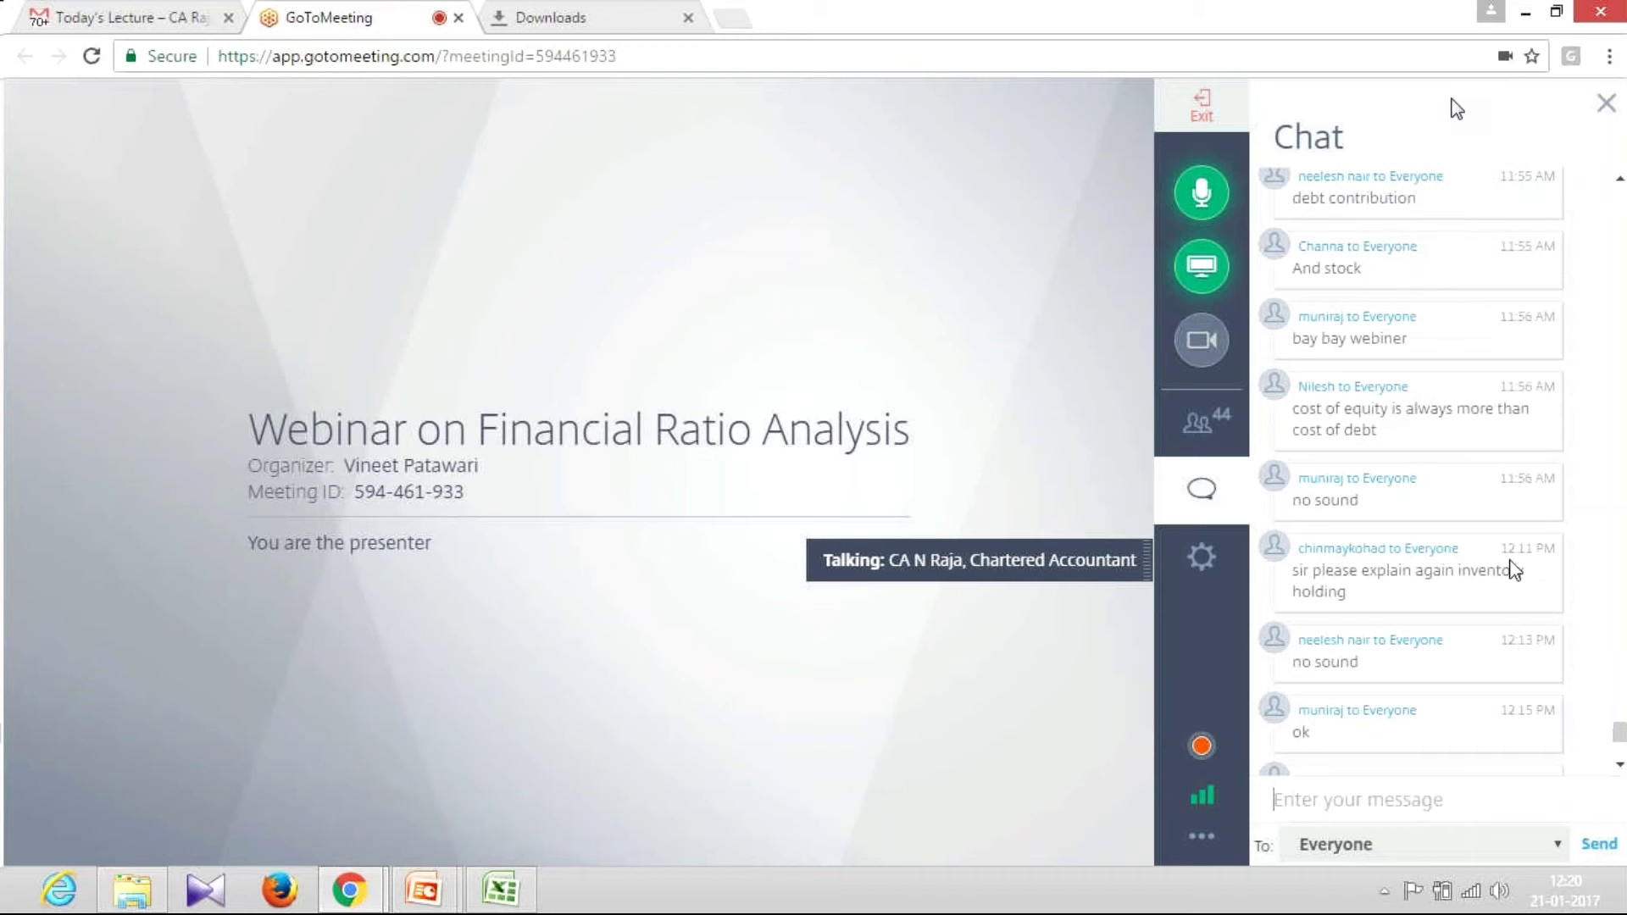
{"action": "scroll", "coordinate": [1514, 571], "scroll_direction": "up", "scroll_amount": 9}
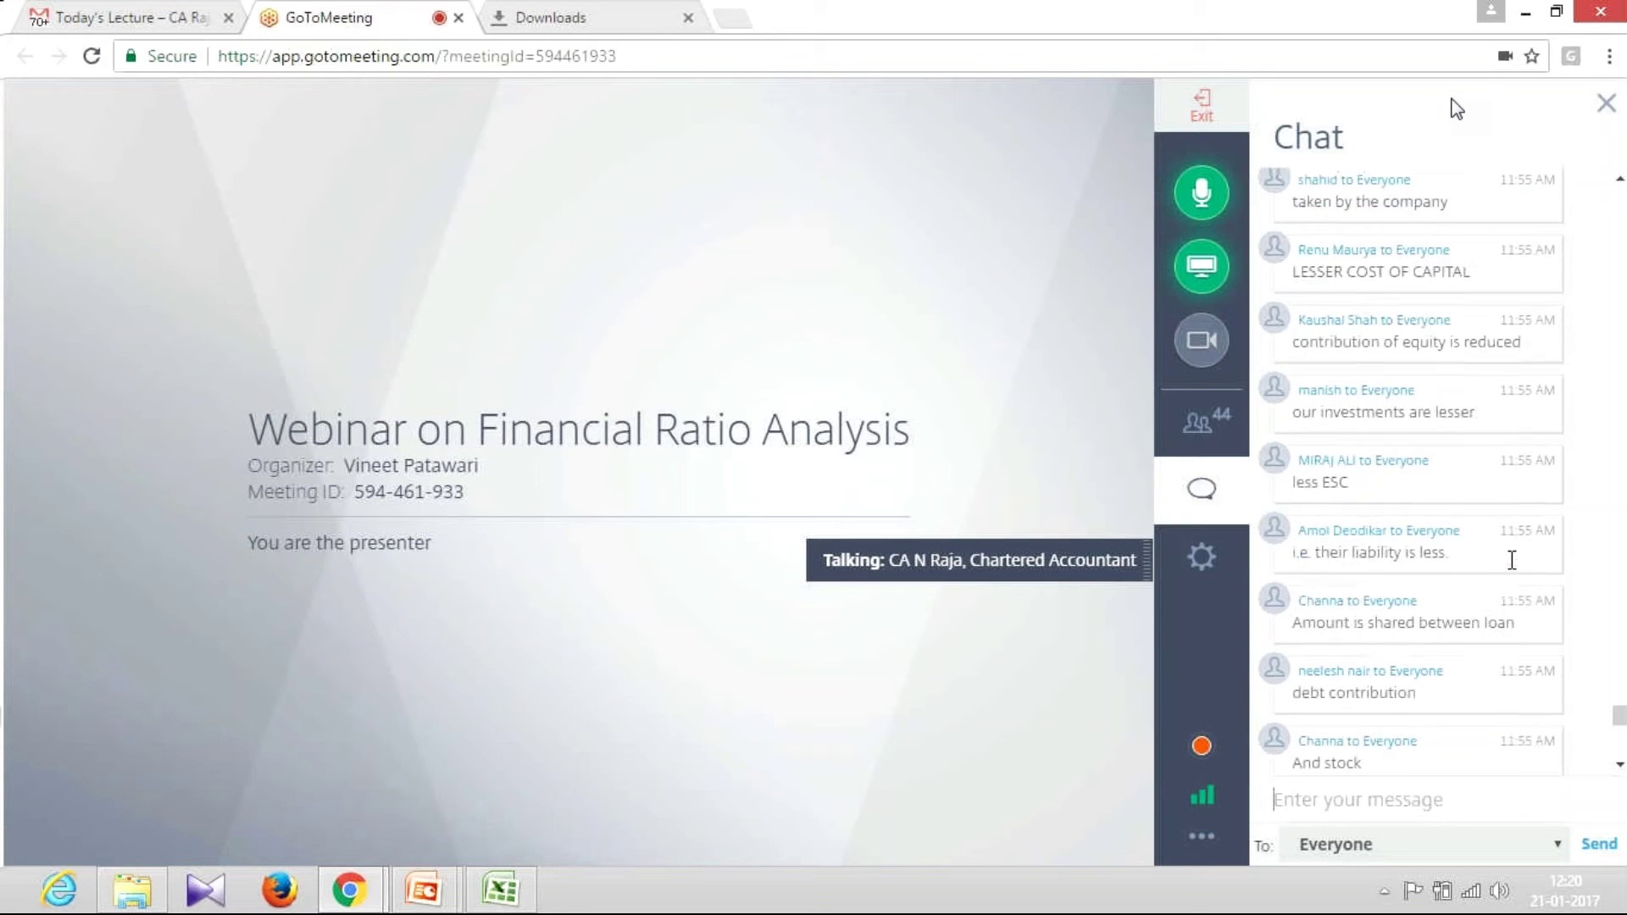
{"action": "scroll", "coordinate": [1511, 560], "scroll_direction": "up", "scroll_amount": 1}
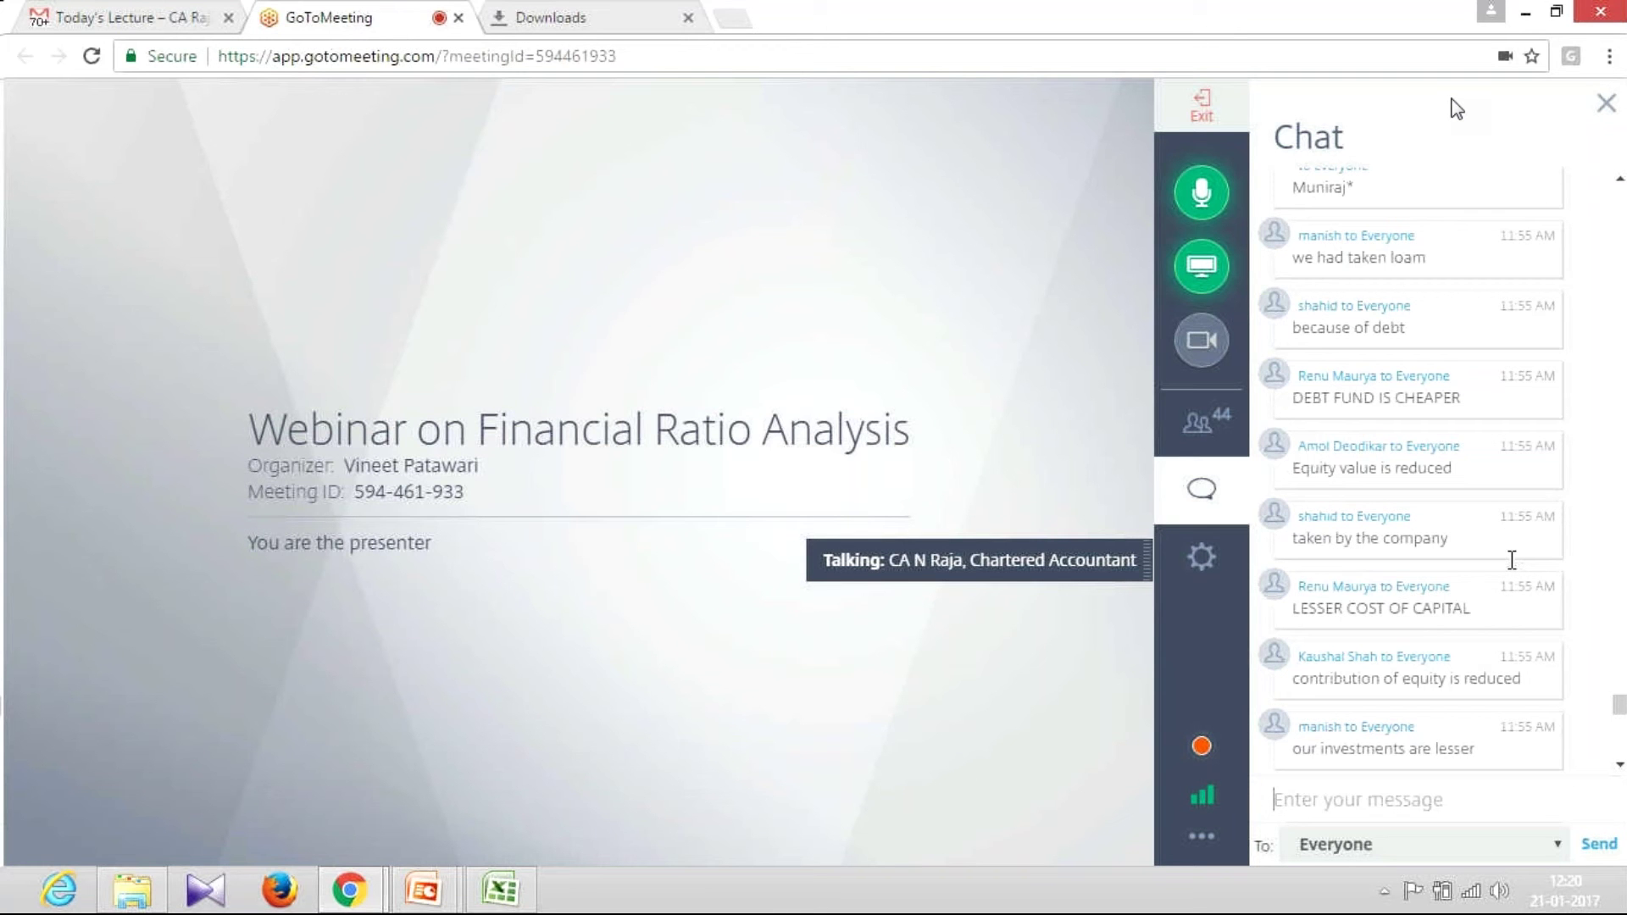
{"action": "scroll", "coordinate": [1512, 570], "scroll_direction": "down", "scroll_amount": 5}
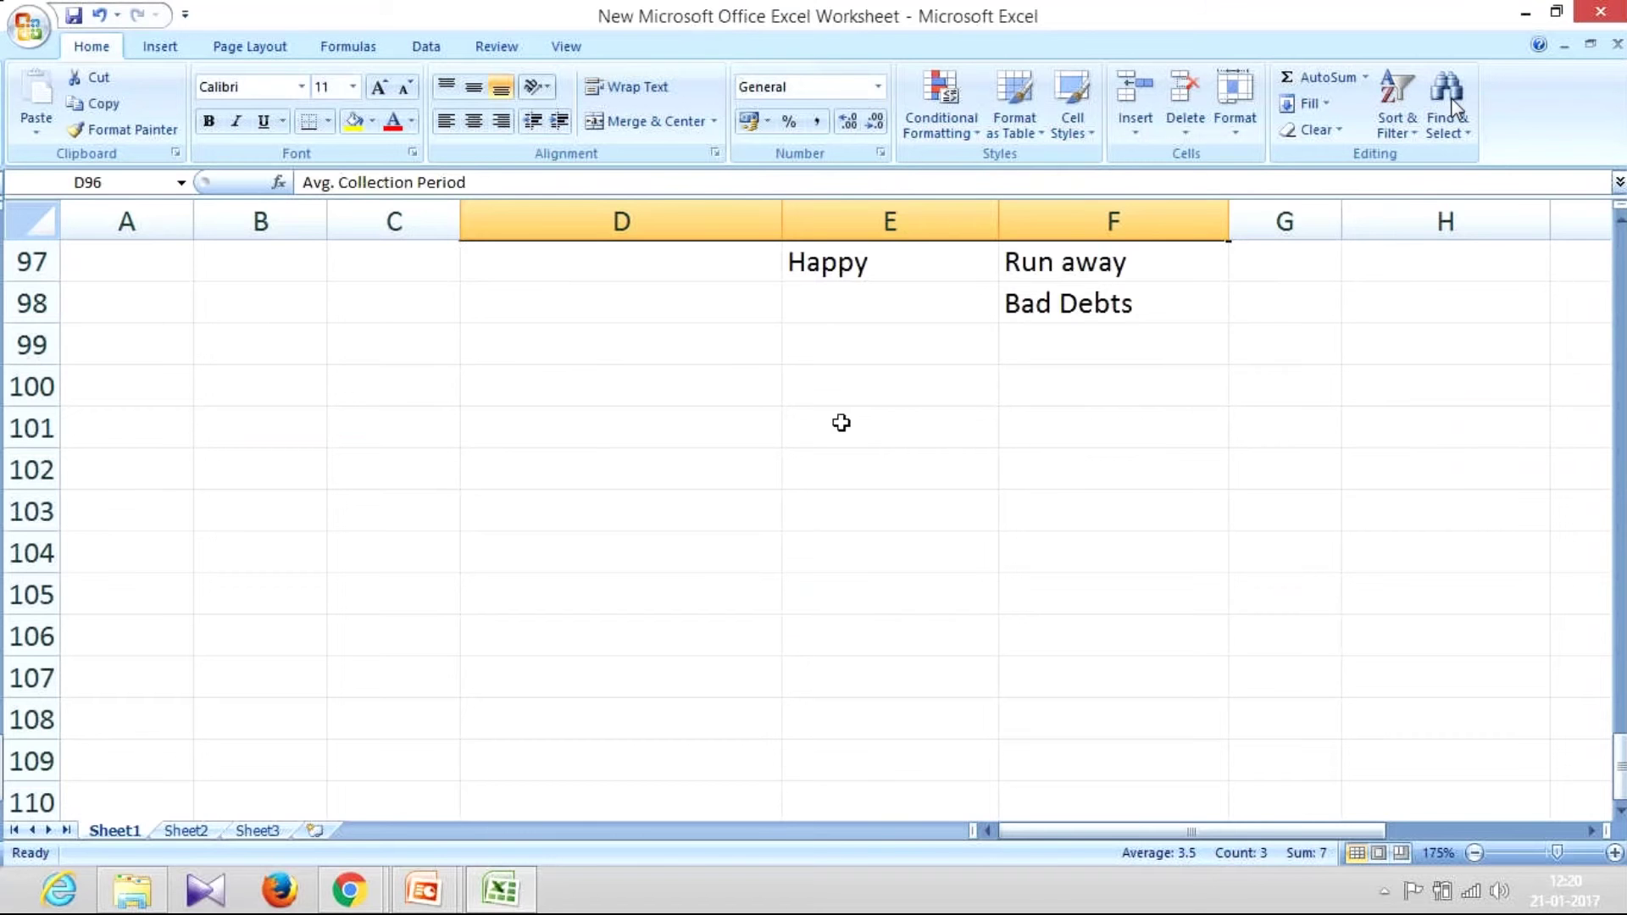
Type the 'Cost of Project' heading in D105 and copy it into the neighbouring header cells.
{"action": "scroll", "coordinate": [842, 422], "scroll_direction": "down", "scroll_amount": 2}
{"action": "left_click", "coordinate": [631, 346]}
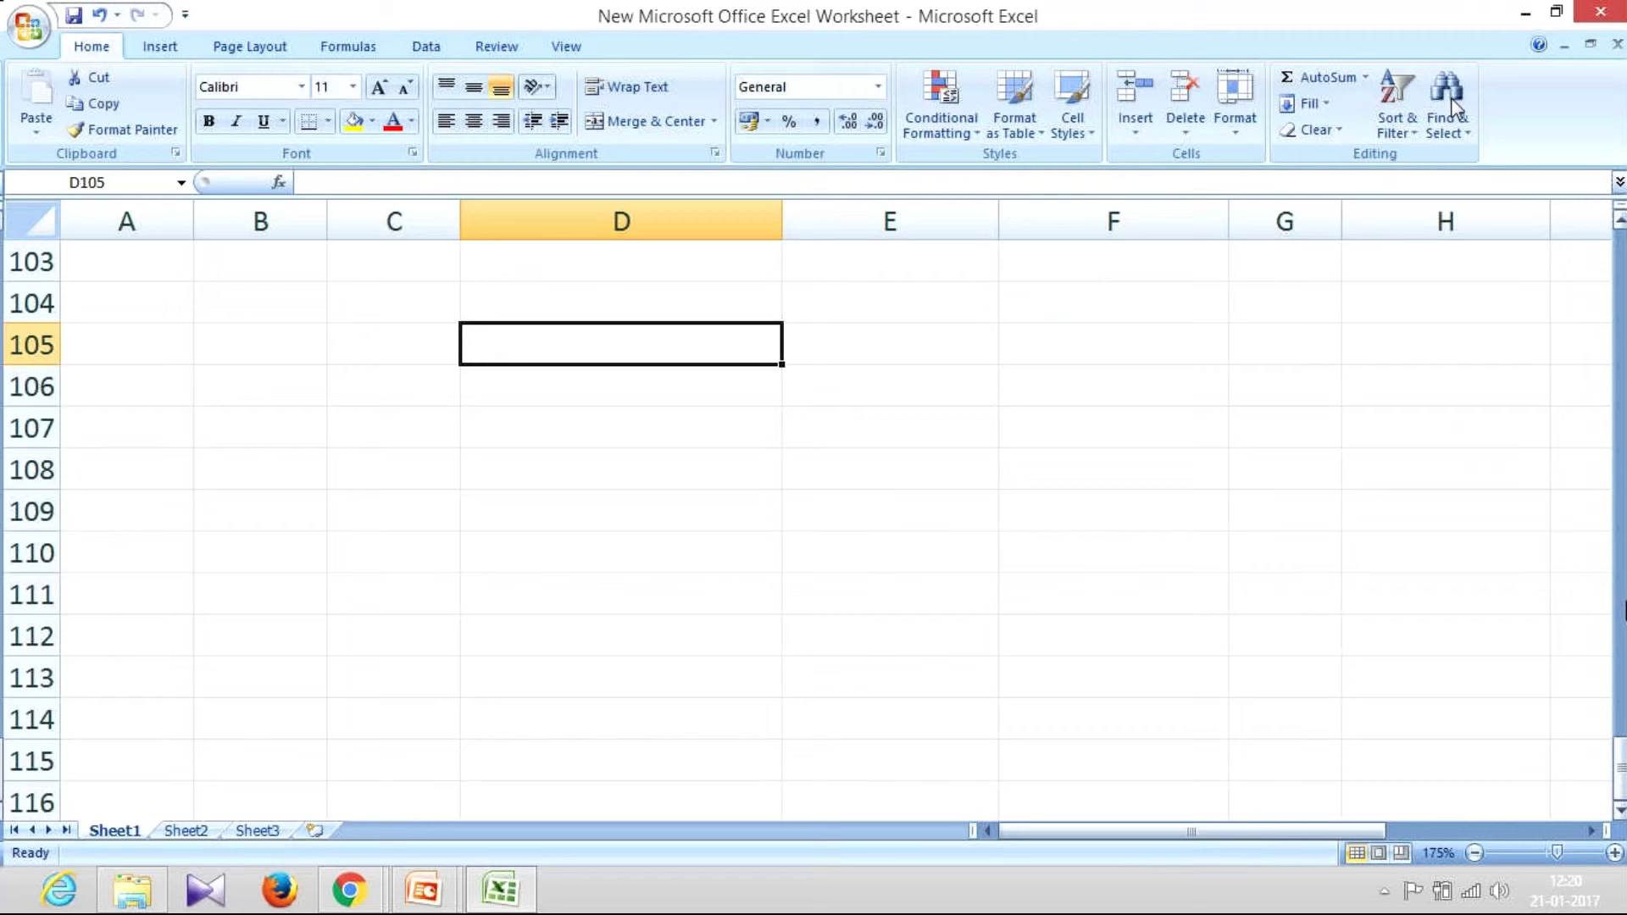
{"action": "type", "text": "Cost of Project"}
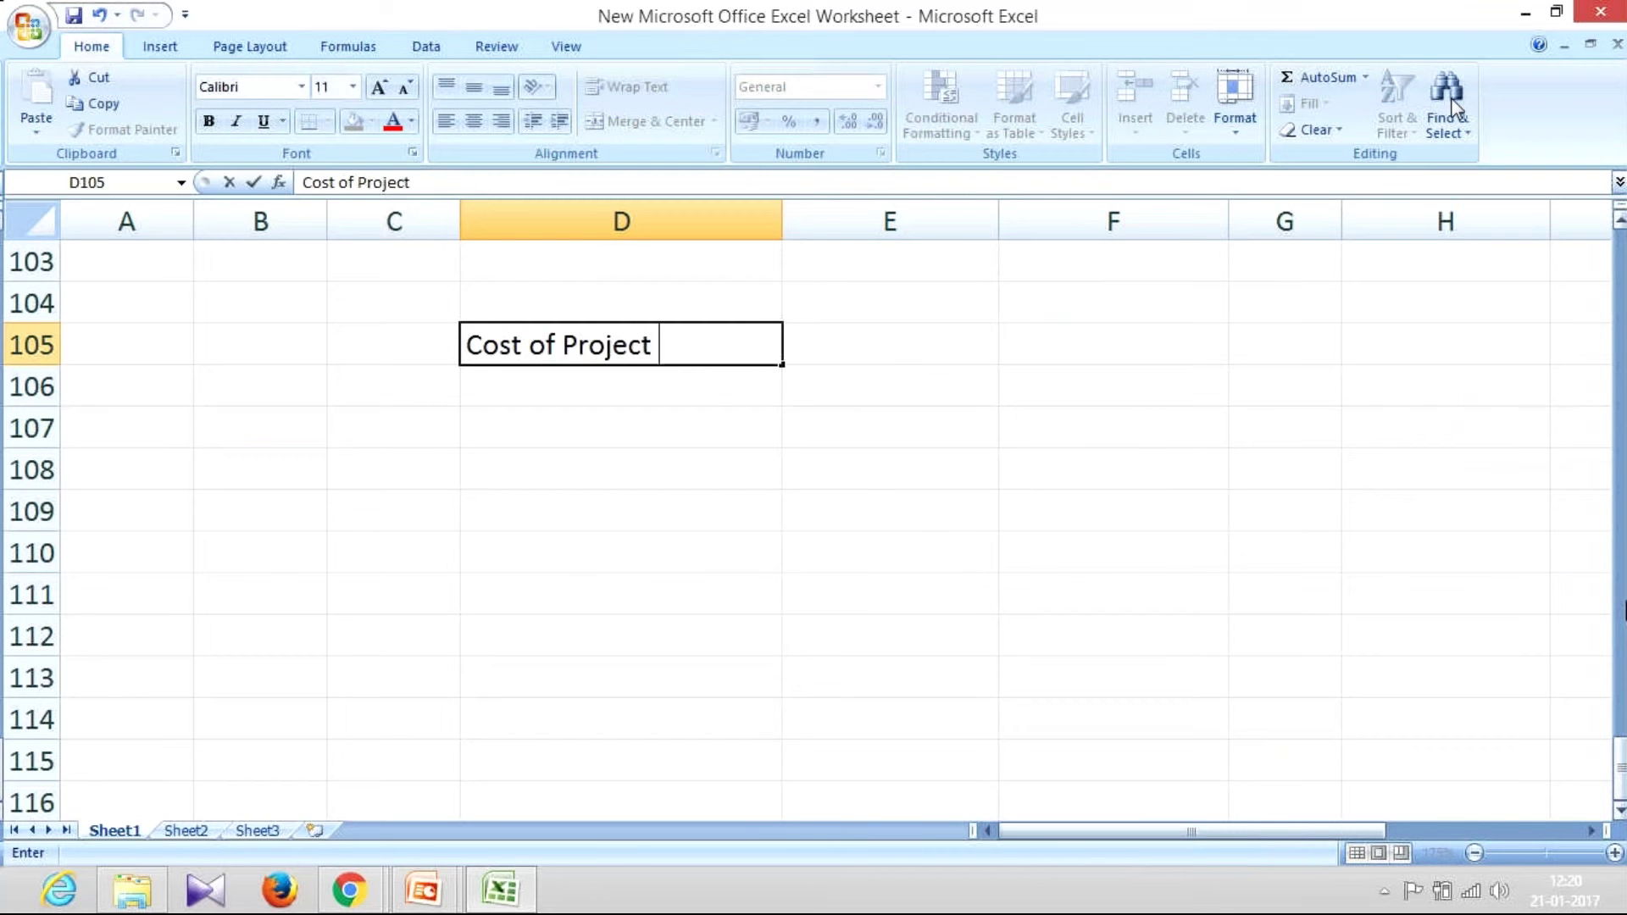
{"action": "key", "text": "Return"}
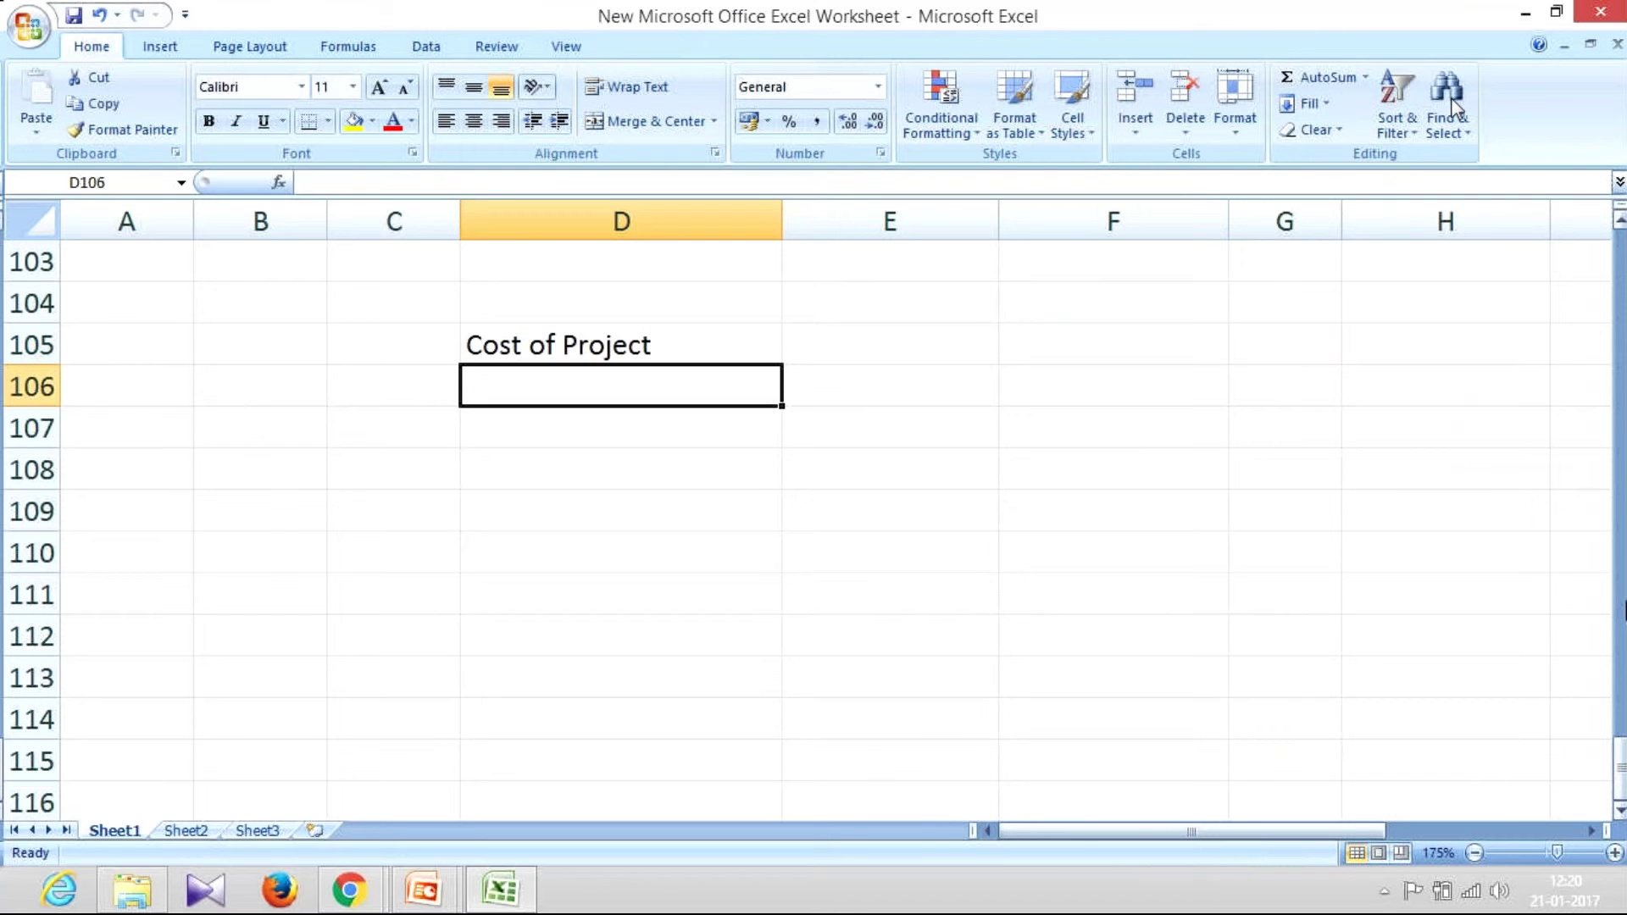
{"action": "key", "text": "Up"}
{"action": "key", "text": "ctrl+c"}
{"action": "key", "text": "Right"}
{"action": "key", "text": "ctrl+v"}
{"action": "key", "text": "Left"}
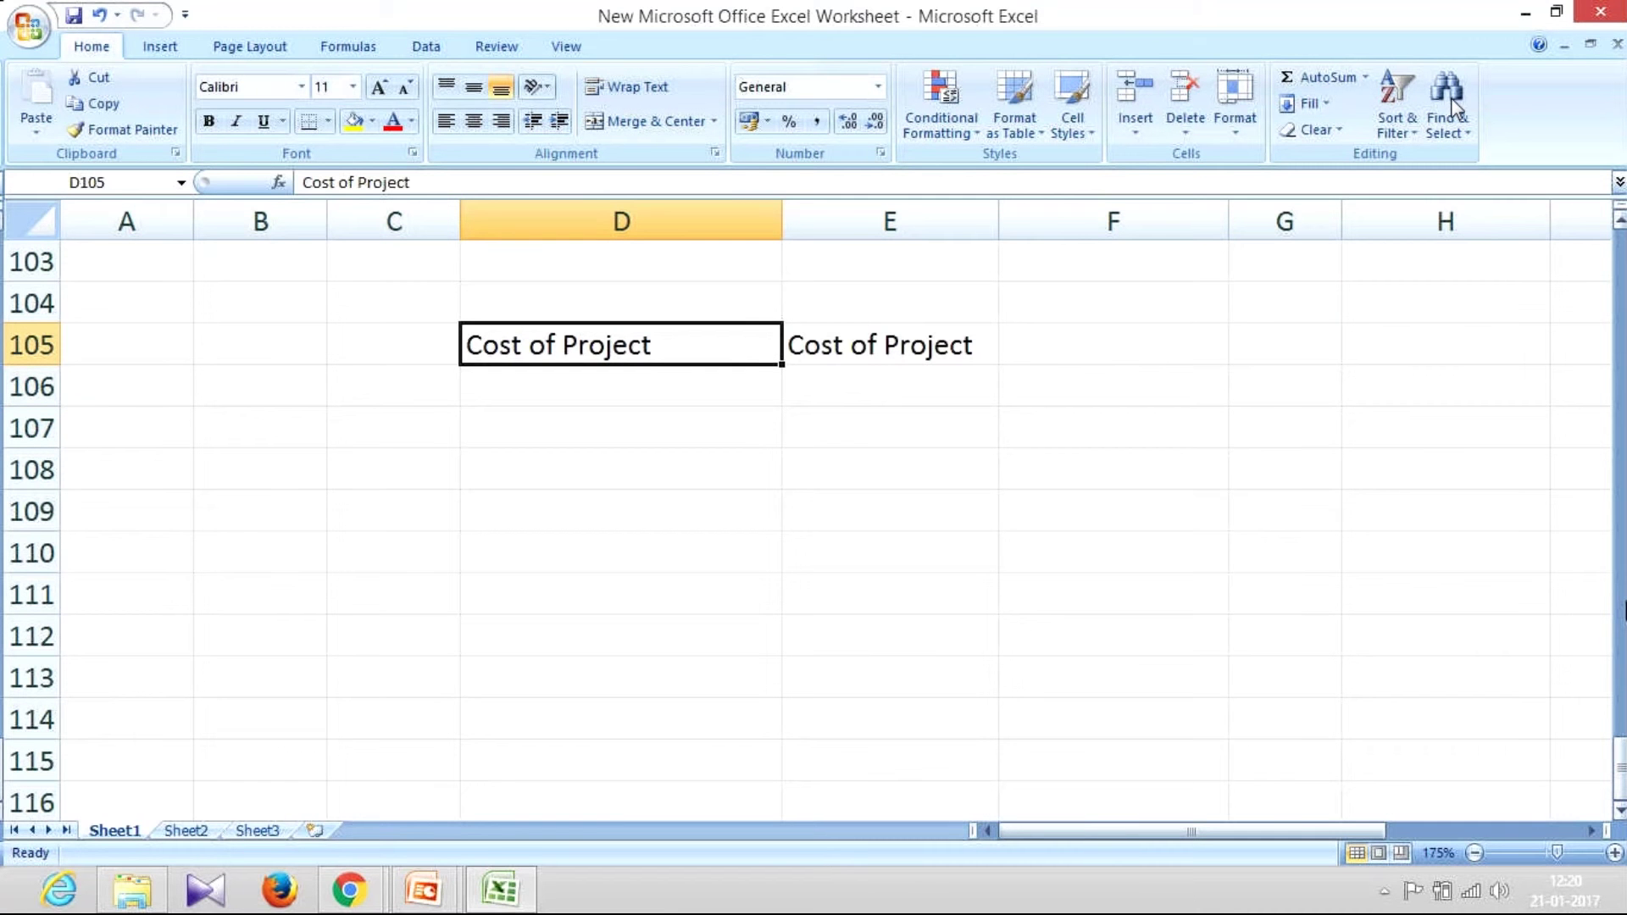
{"action": "key", "text": "Right"}
{"action": "key", "text": "ctrl+c"}
{"action": "key", "text": "Right"}
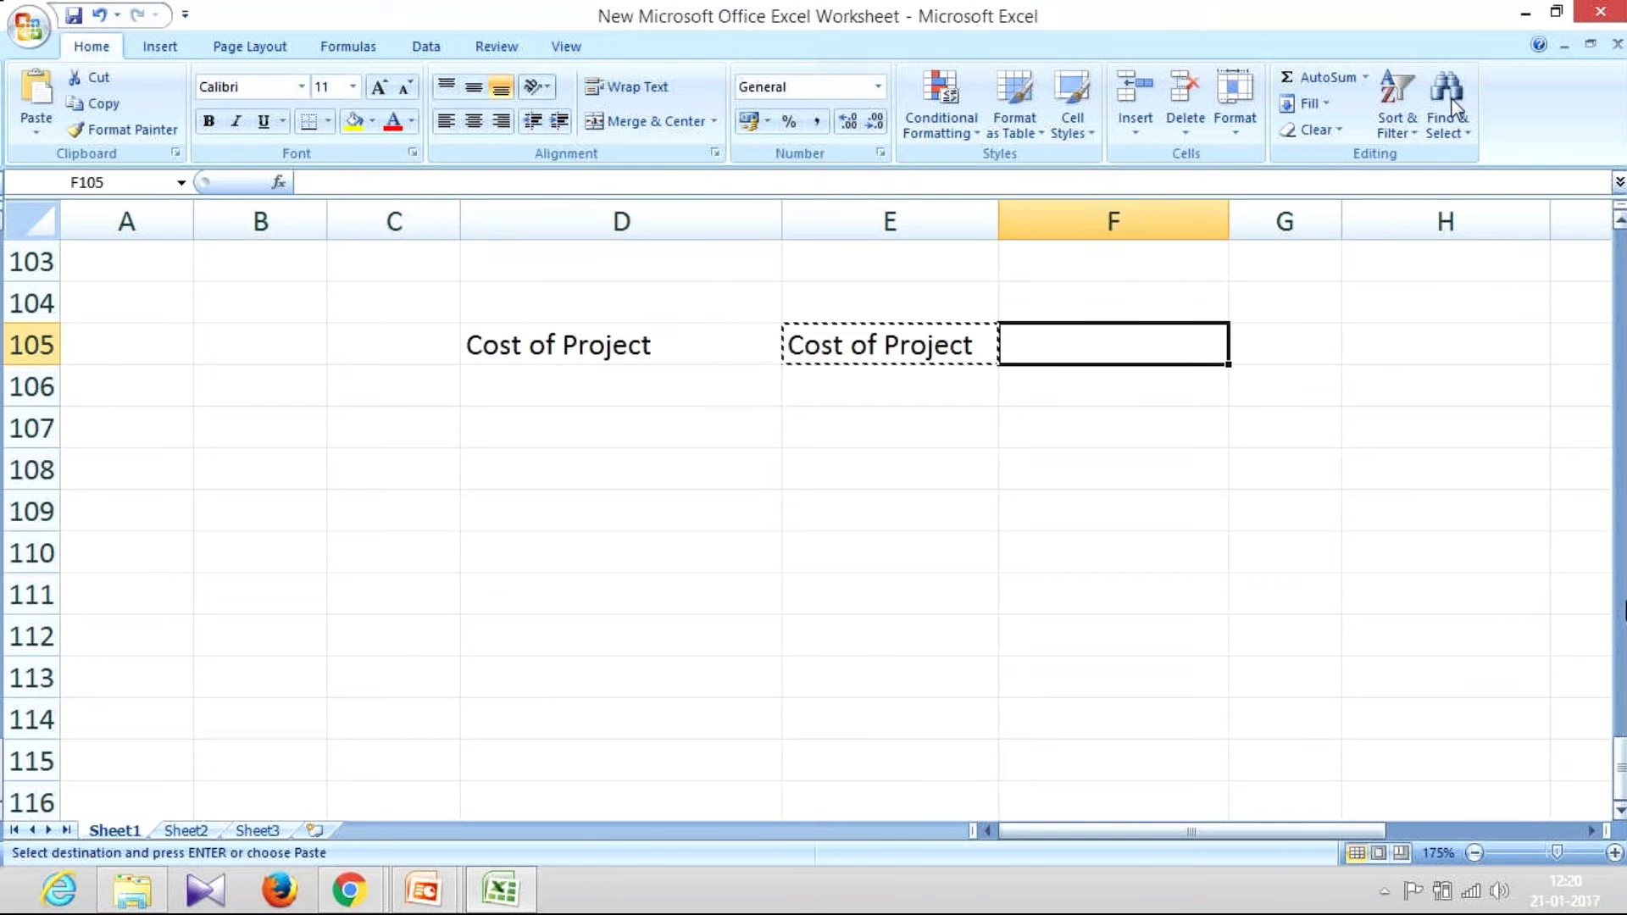
{"action": "key", "text": "Return"}
{"action": "key", "text": "Left"}
Label the header row 'Means of Finance', 'Amount', 'Cost of Project', with G105 referencing 'Amount'.
{"action": "type", "text": "Amount"}
{"action": "key", "text": "Left"}
{"action": "type", "text": "Means of F"}
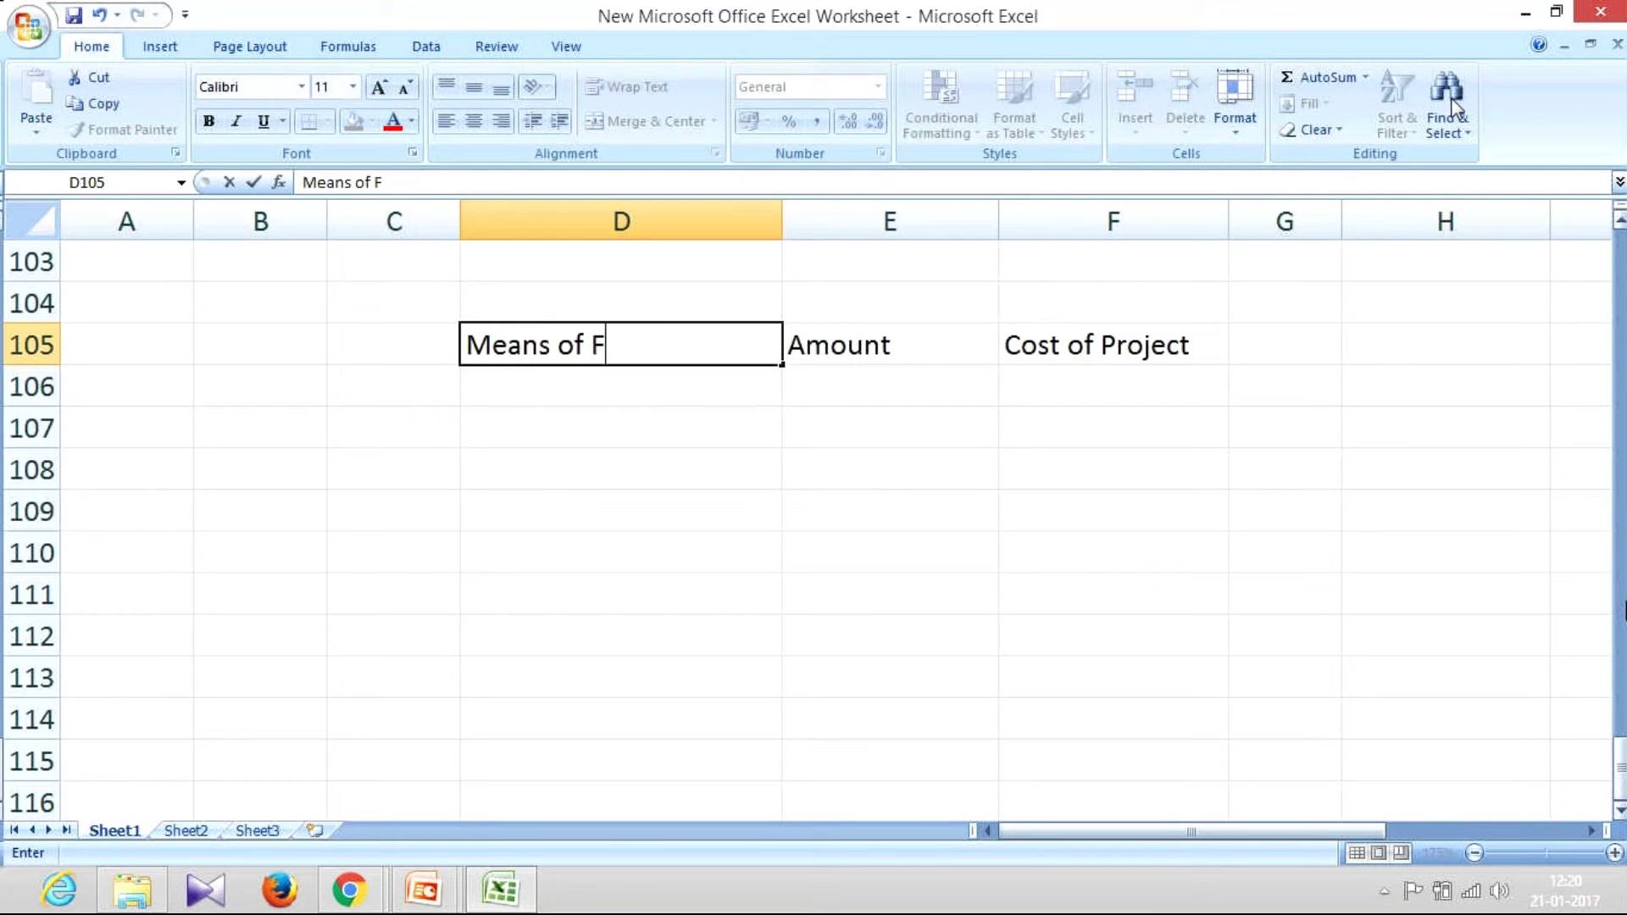
{"action": "type", "text": "inance"}
{"action": "key", "text": "Right"}
{"action": "key", "text": "Right"}
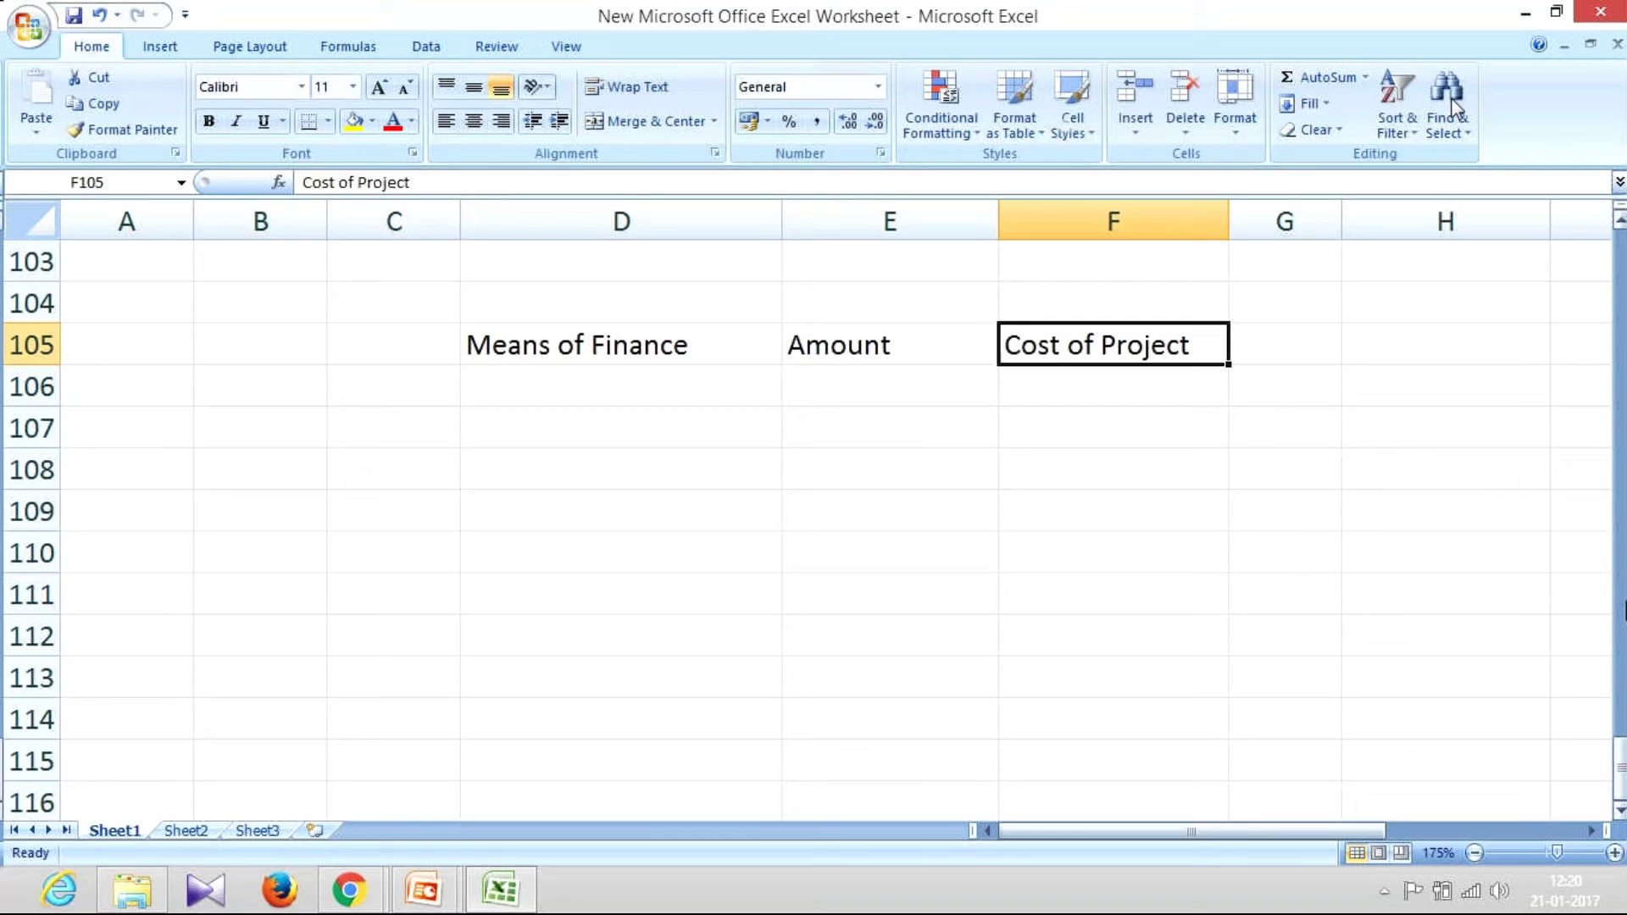
{"action": "key", "text": "Right"}
{"action": "type", "text": "="}
{"action": "key", "text": "Left"}
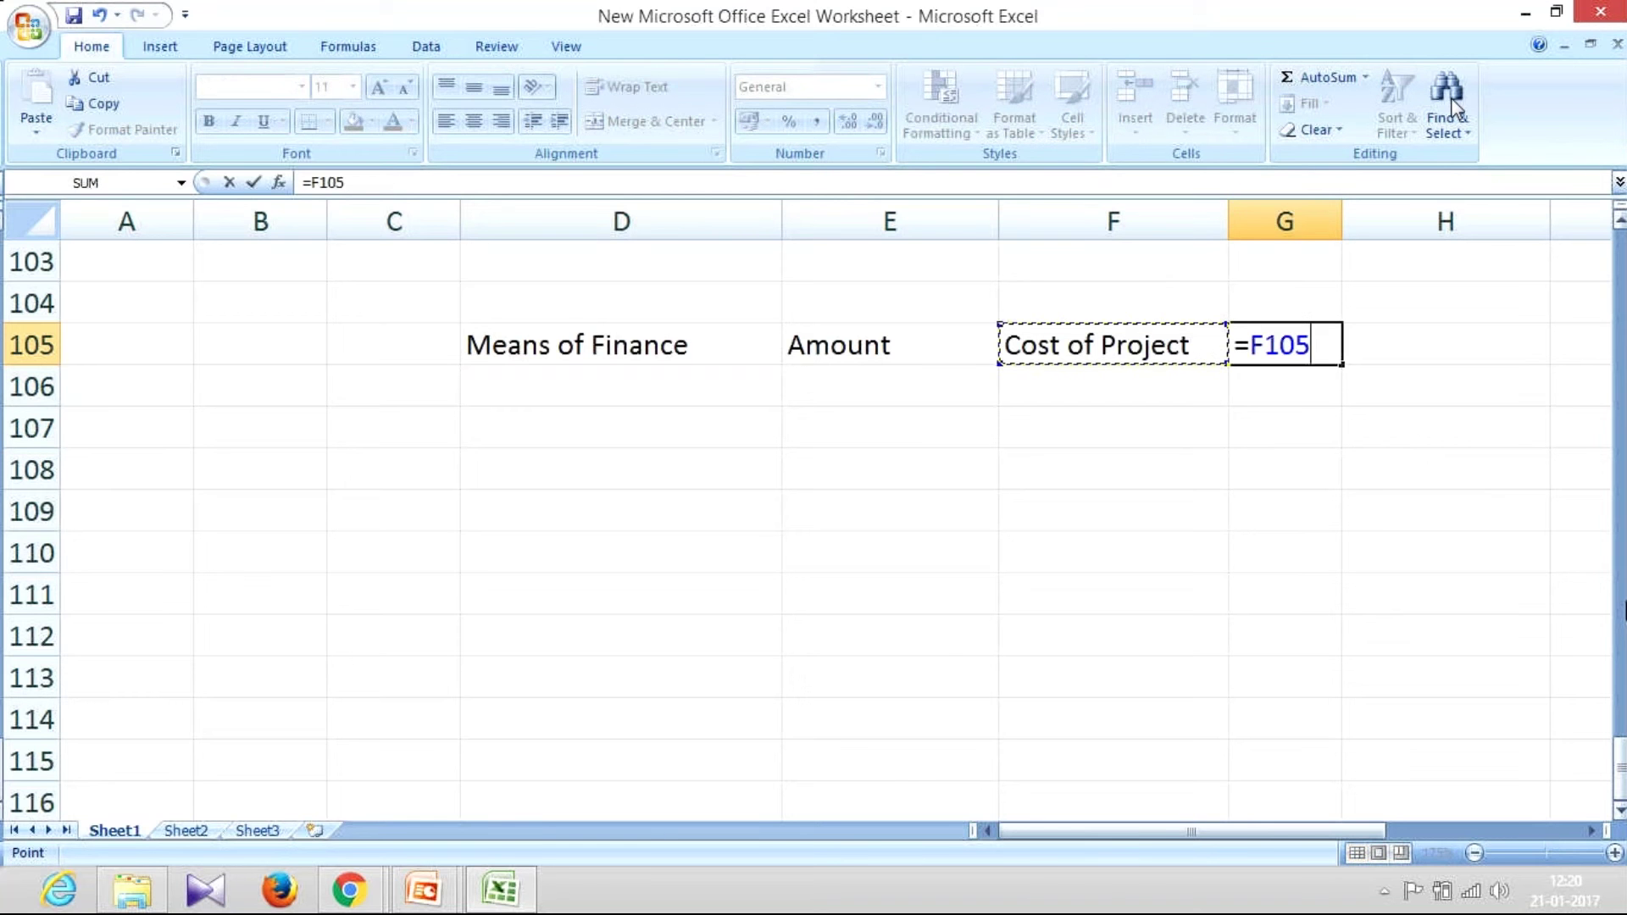
{"action": "key", "text": "Left"}
{"action": "key", "text": "Return"}
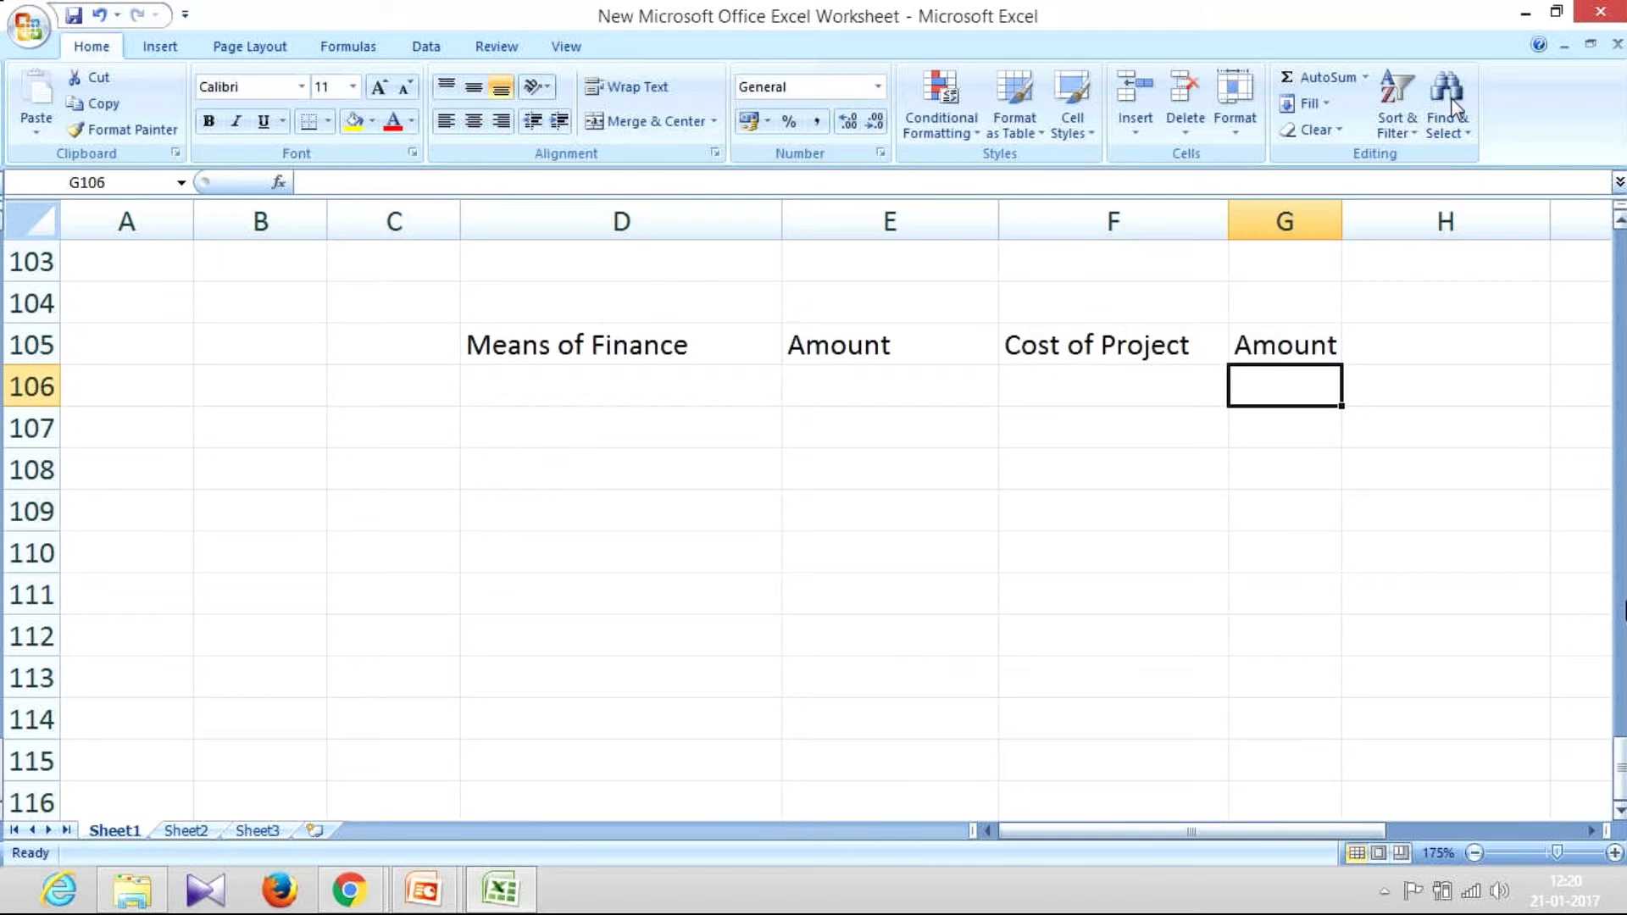
List P&M, L&B and F&F as cost items under Cost of Project.
{"action": "key", "text": "Left"}
{"action": "type", "text": "P&"}
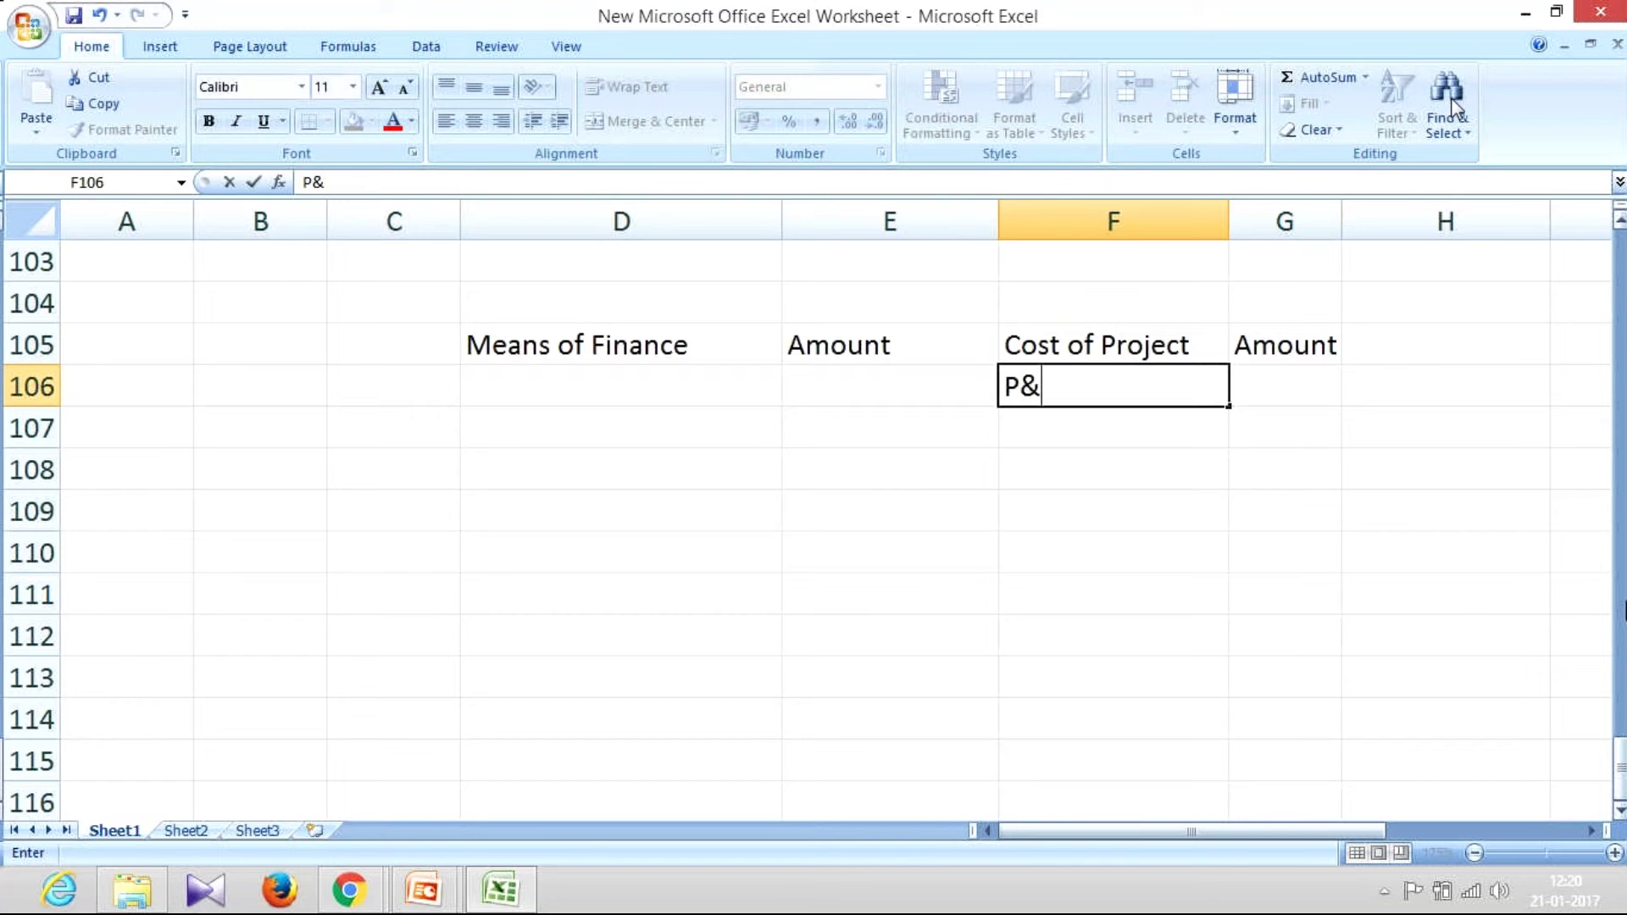
{"action": "type", "text": "M"}
{"action": "key", "text": "Return"}
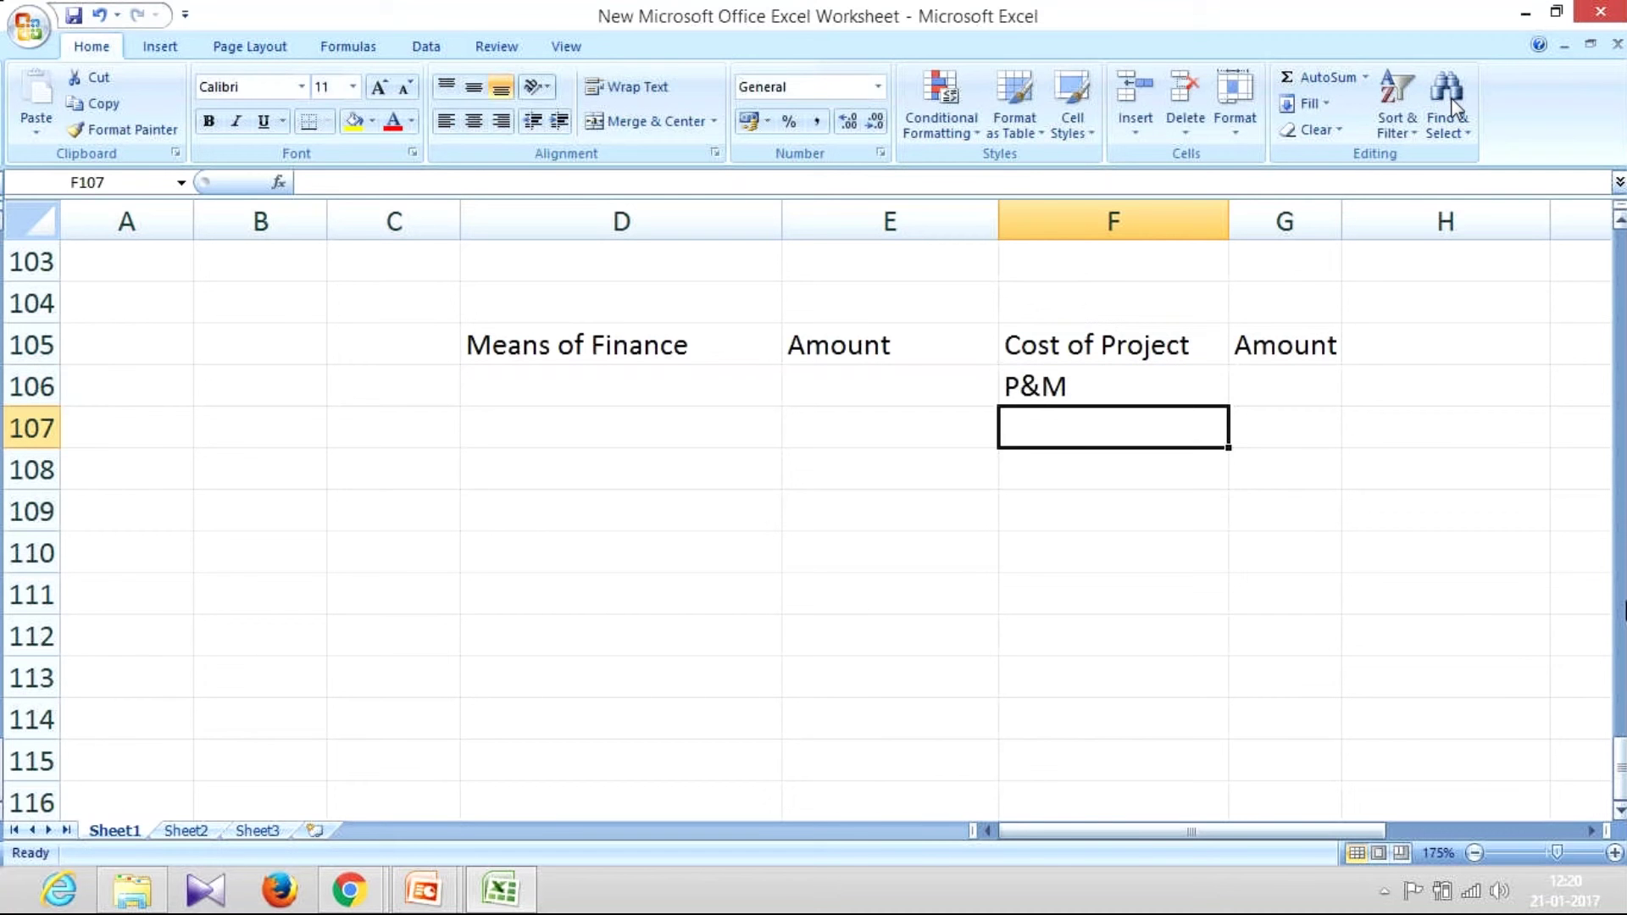
{"action": "type", "text": "L&B"}
{"action": "key", "text": "Return"}
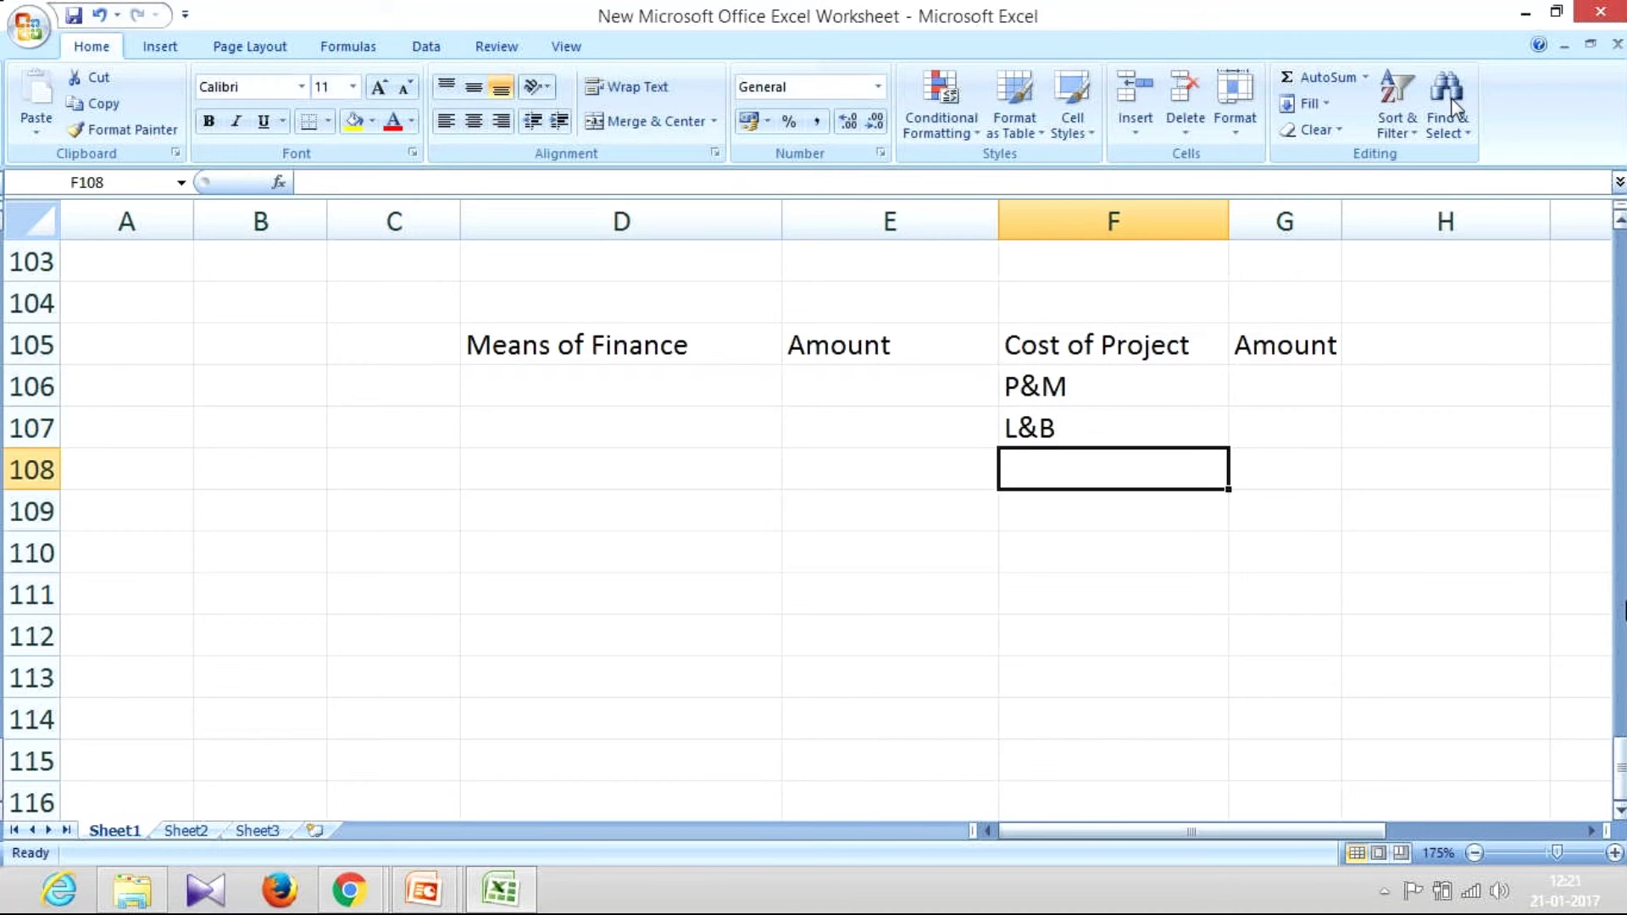
{"action": "type", "text": "F&F"}
{"action": "key", "text": "Return"}
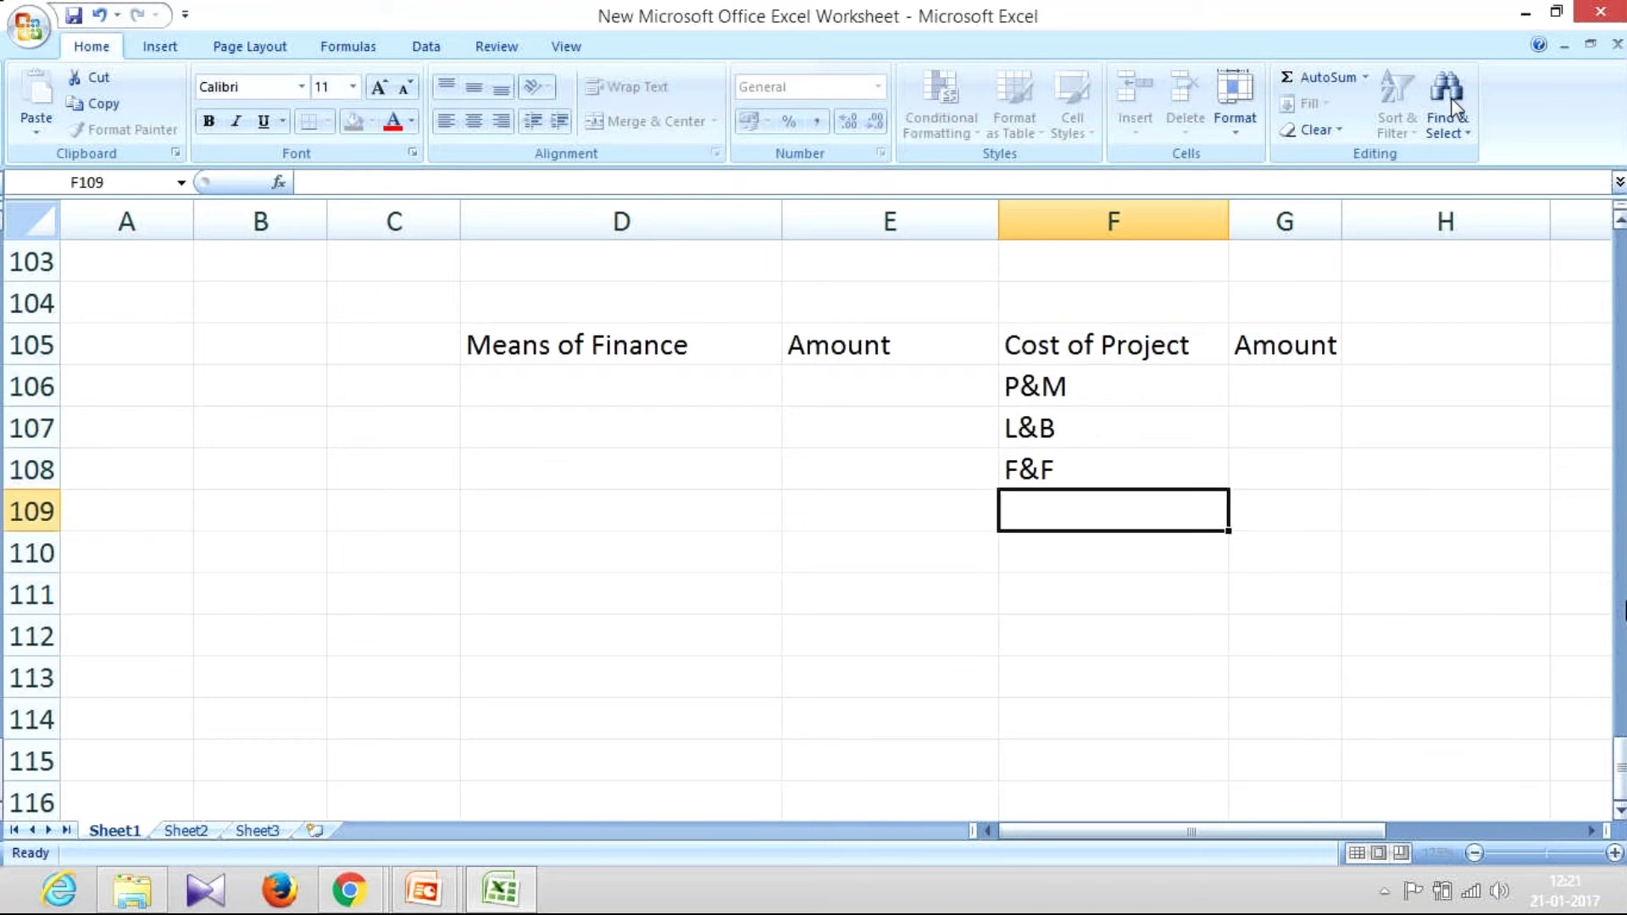
{"action": "key", "text": "Up"}
{"action": "key", "text": "Up"}
{"action": "key", "text": "Up"}
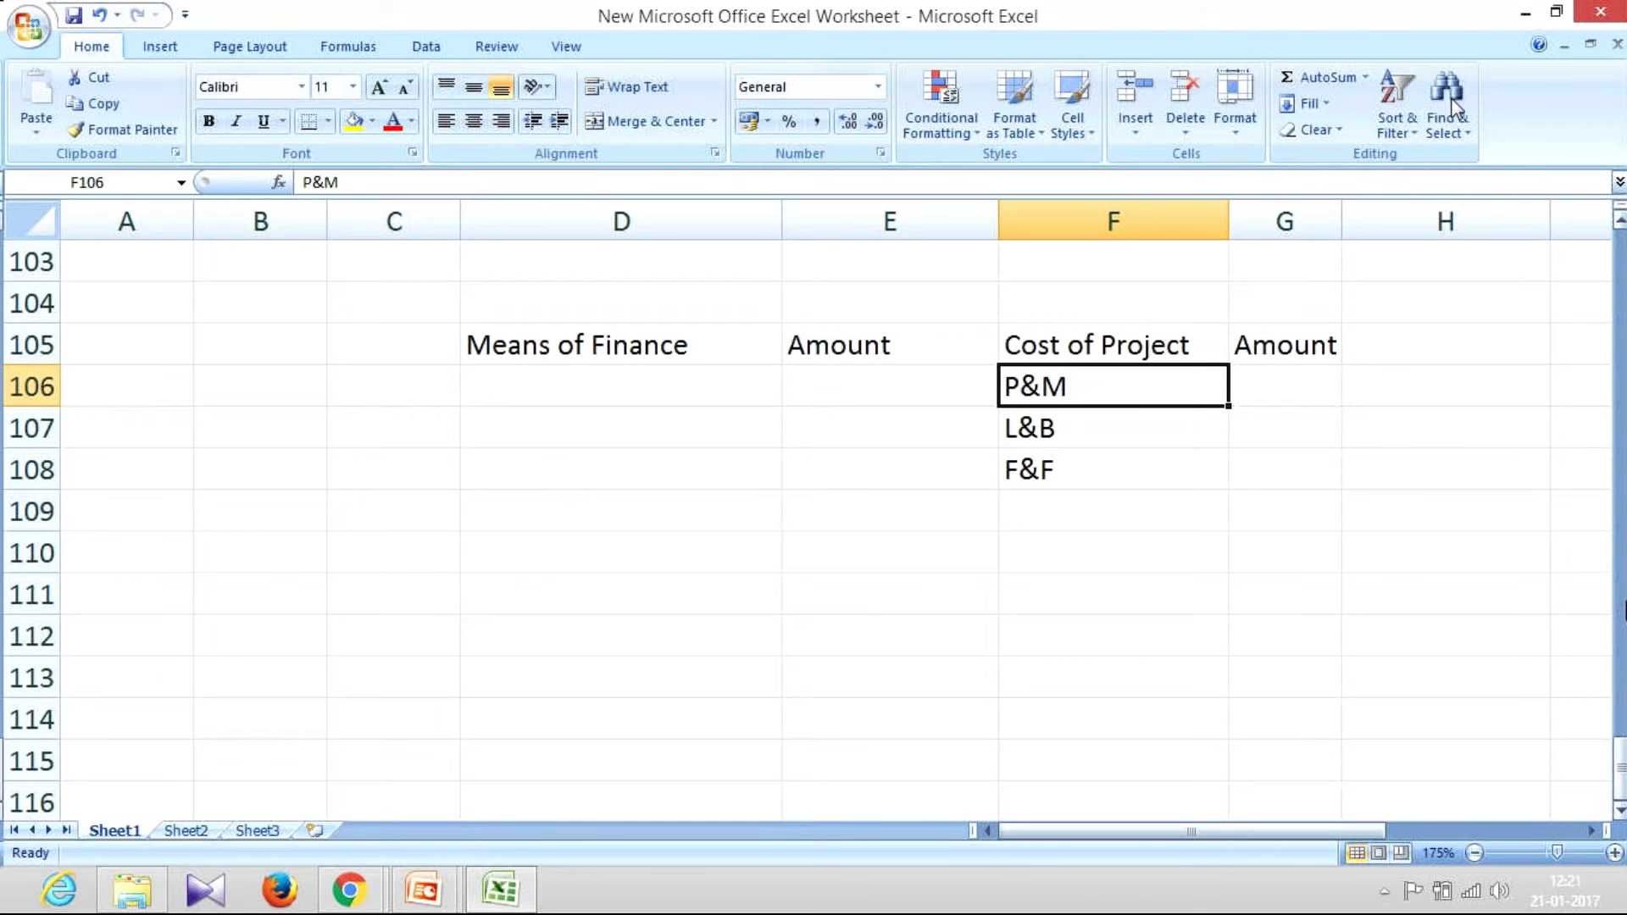
Bold the Cost of Project headers and enter 50 as each cost item's amount.
{"action": "key", "text": "Up"}
{"action": "key", "text": "shift+Right"}
{"action": "key", "text": "ctrl+b"}
{"action": "key", "text": "Right"}
{"action": "key", "text": "Down"}
{"action": "type", "text": "50"}
{"action": "key", "text": "Return"}
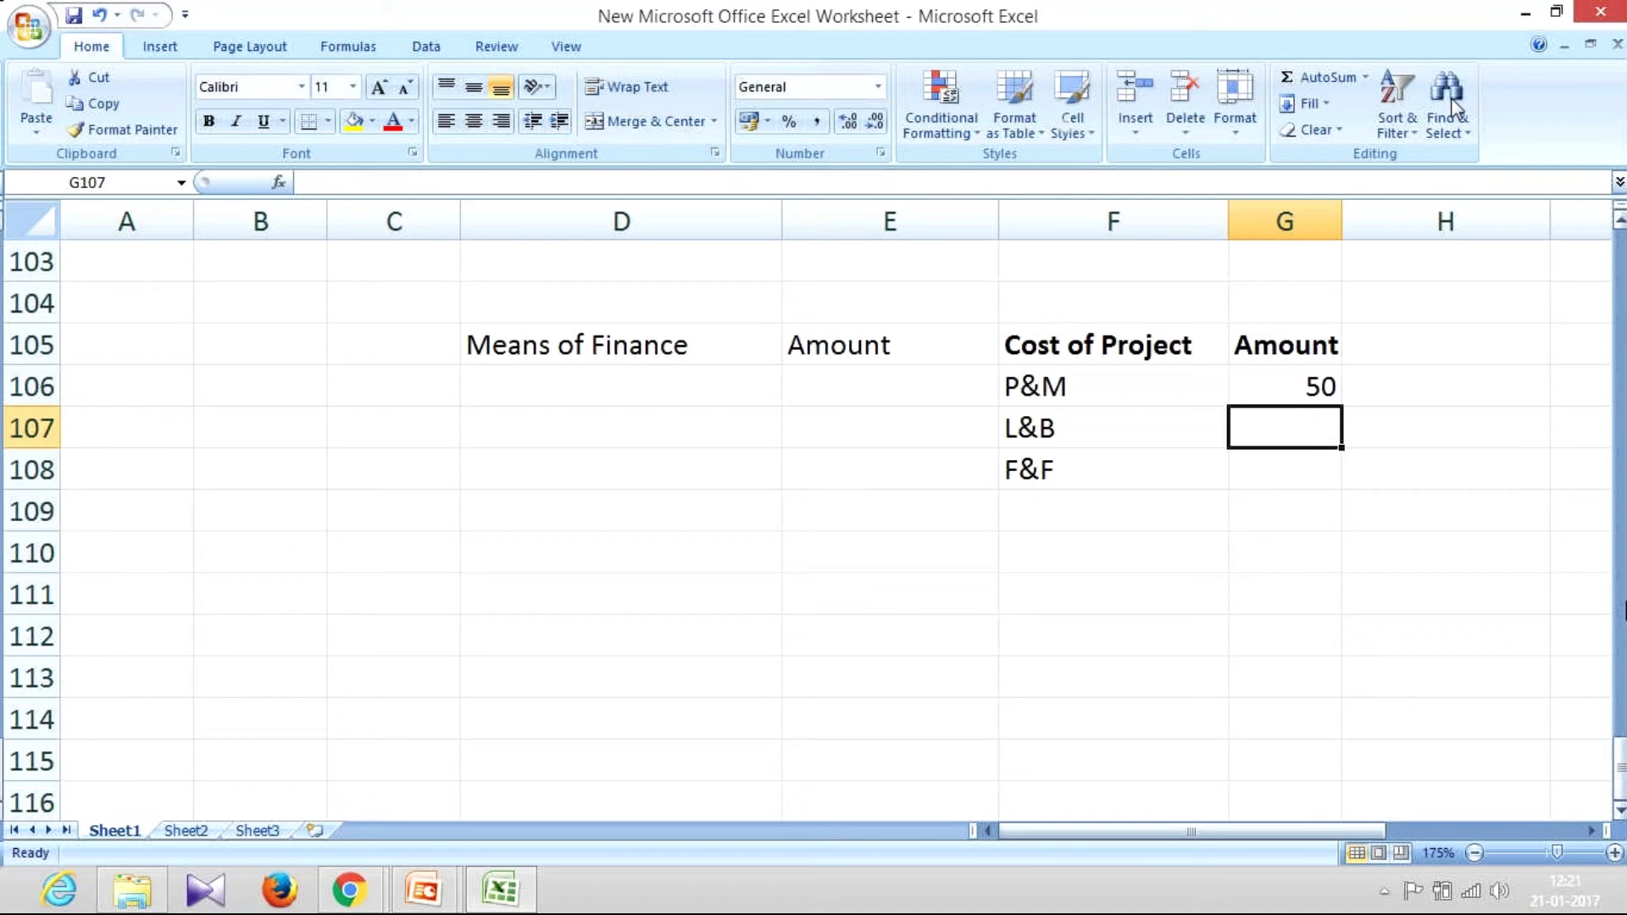
{"action": "type", "text": "50"}
{"action": "key", "text": "Return"}
{"action": "type", "text": "50"}
{"action": "key", "text": "Return"}
Total the cost items in G109 with =SUM(G106:G108), giving 150.
{"action": "type", "text": "=s"}
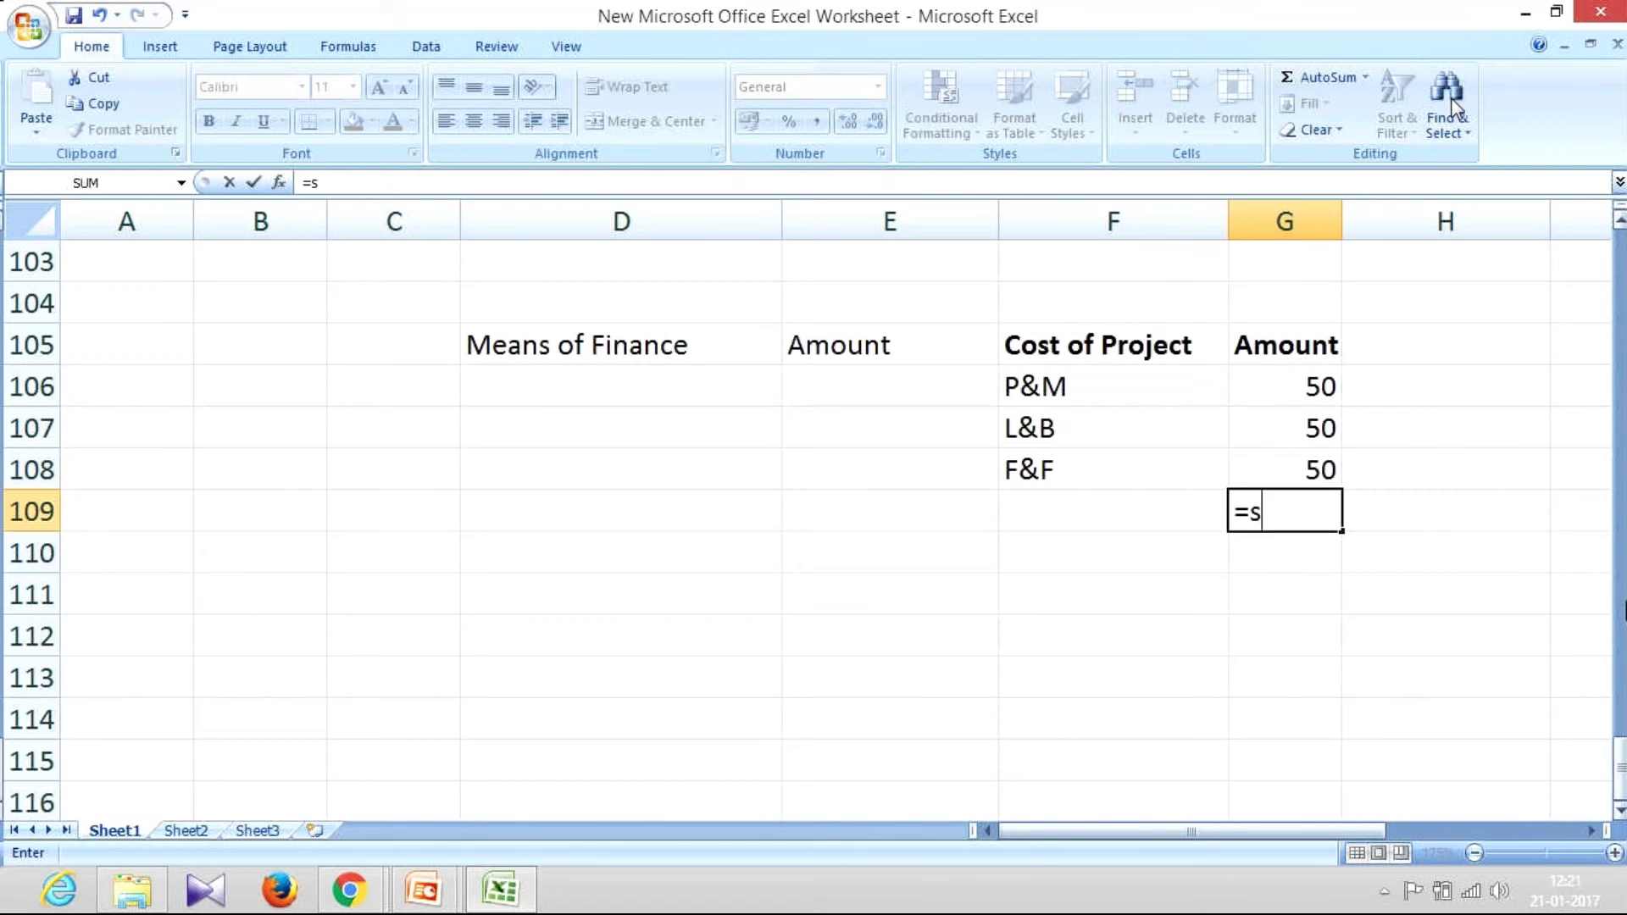
{"action": "type", "text": "um"}
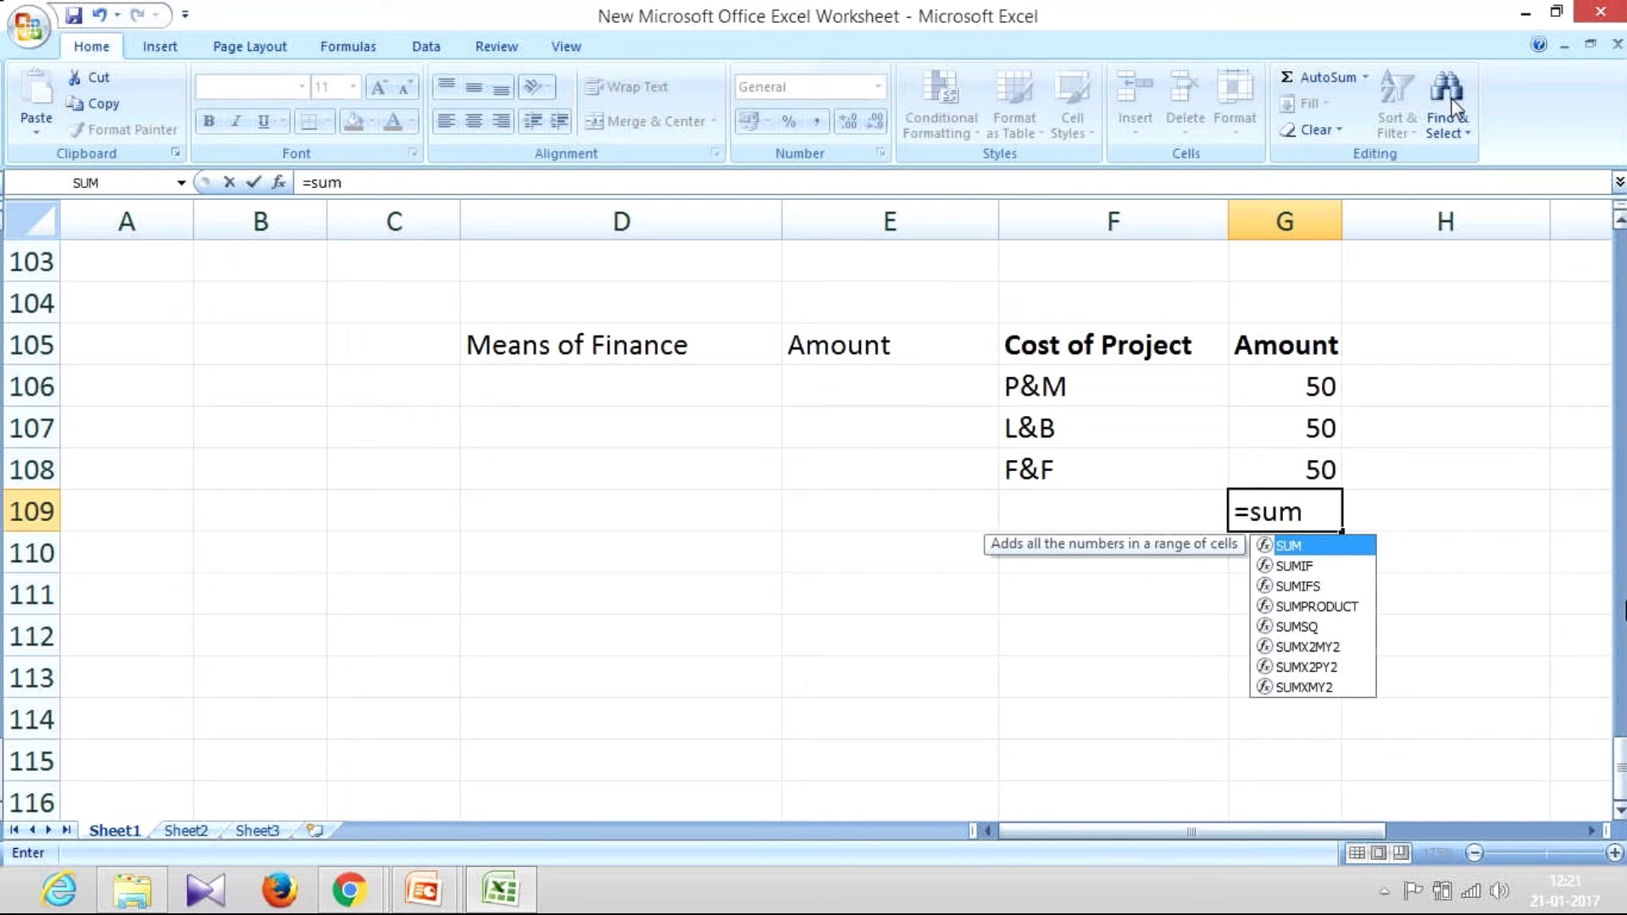
{"action": "type", "text": "("}
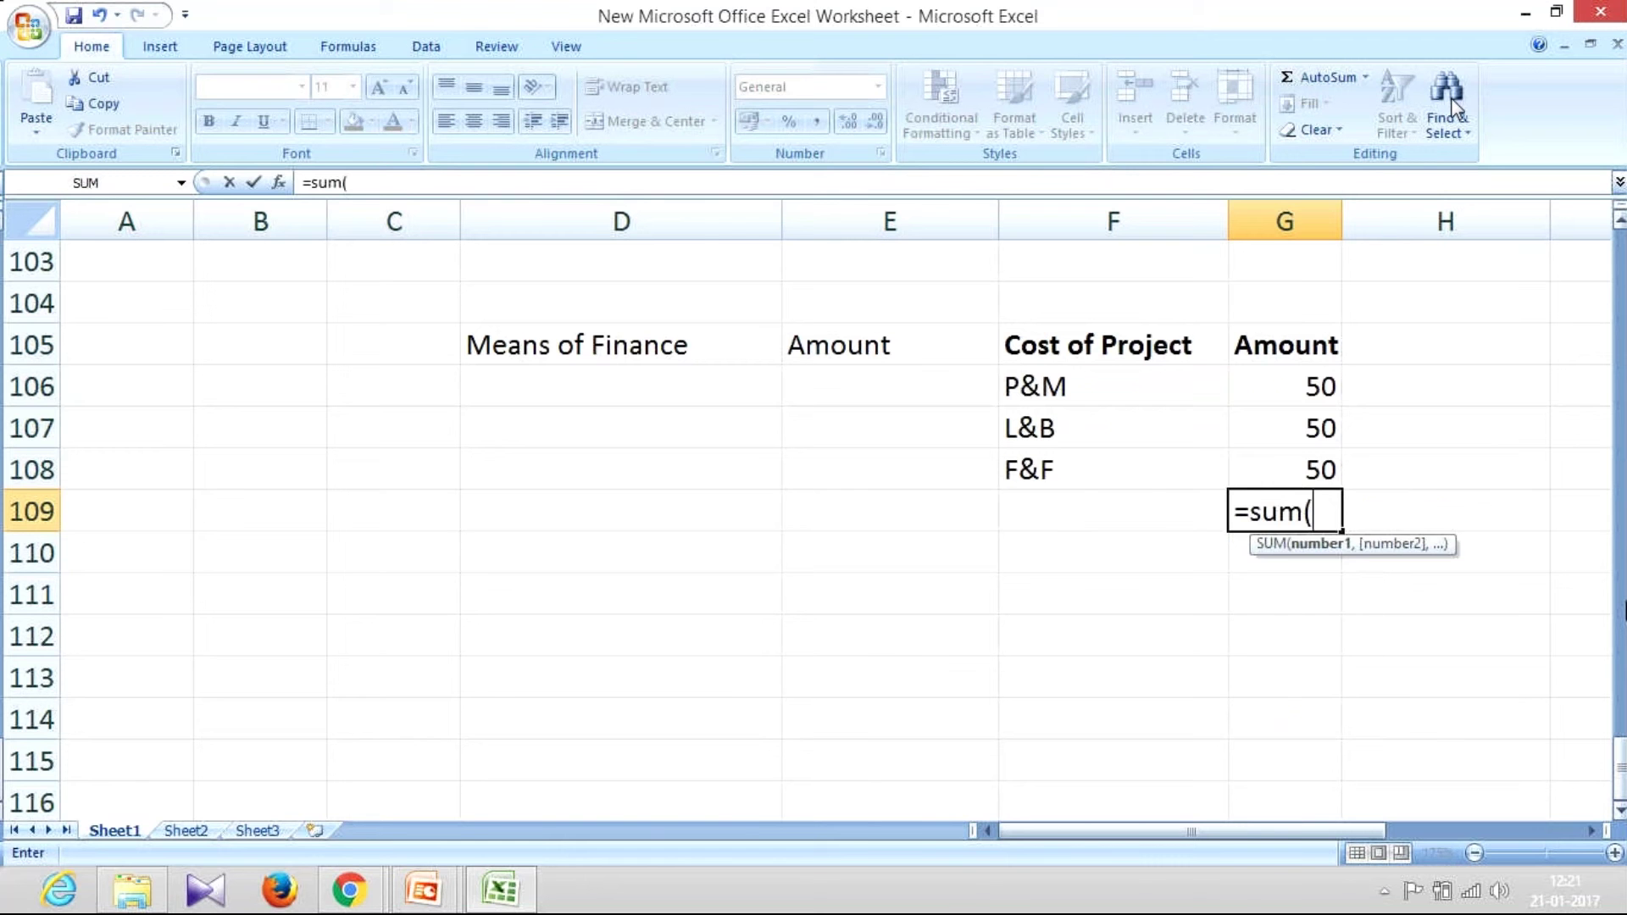
{"action": "key", "text": "Up"}
{"action": "key", "text": "shift+Up"}
{"action": "key", "text": "shift+Up"}
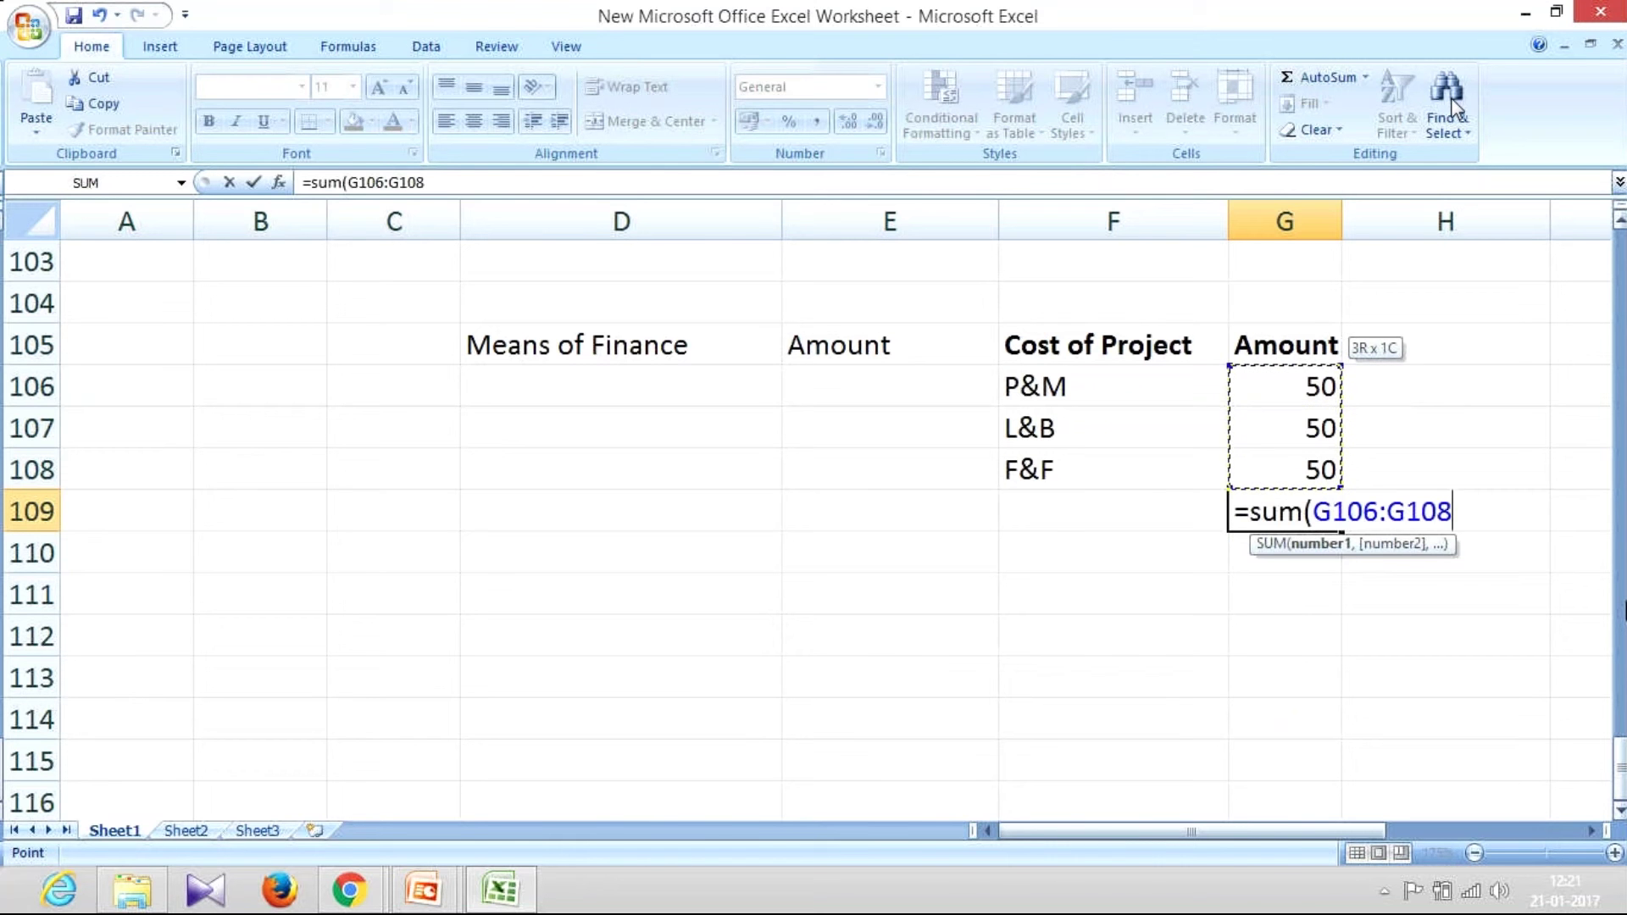
{"action": "type", "text": ")"}
{"action": "key", "text": "ctrl+Return"}
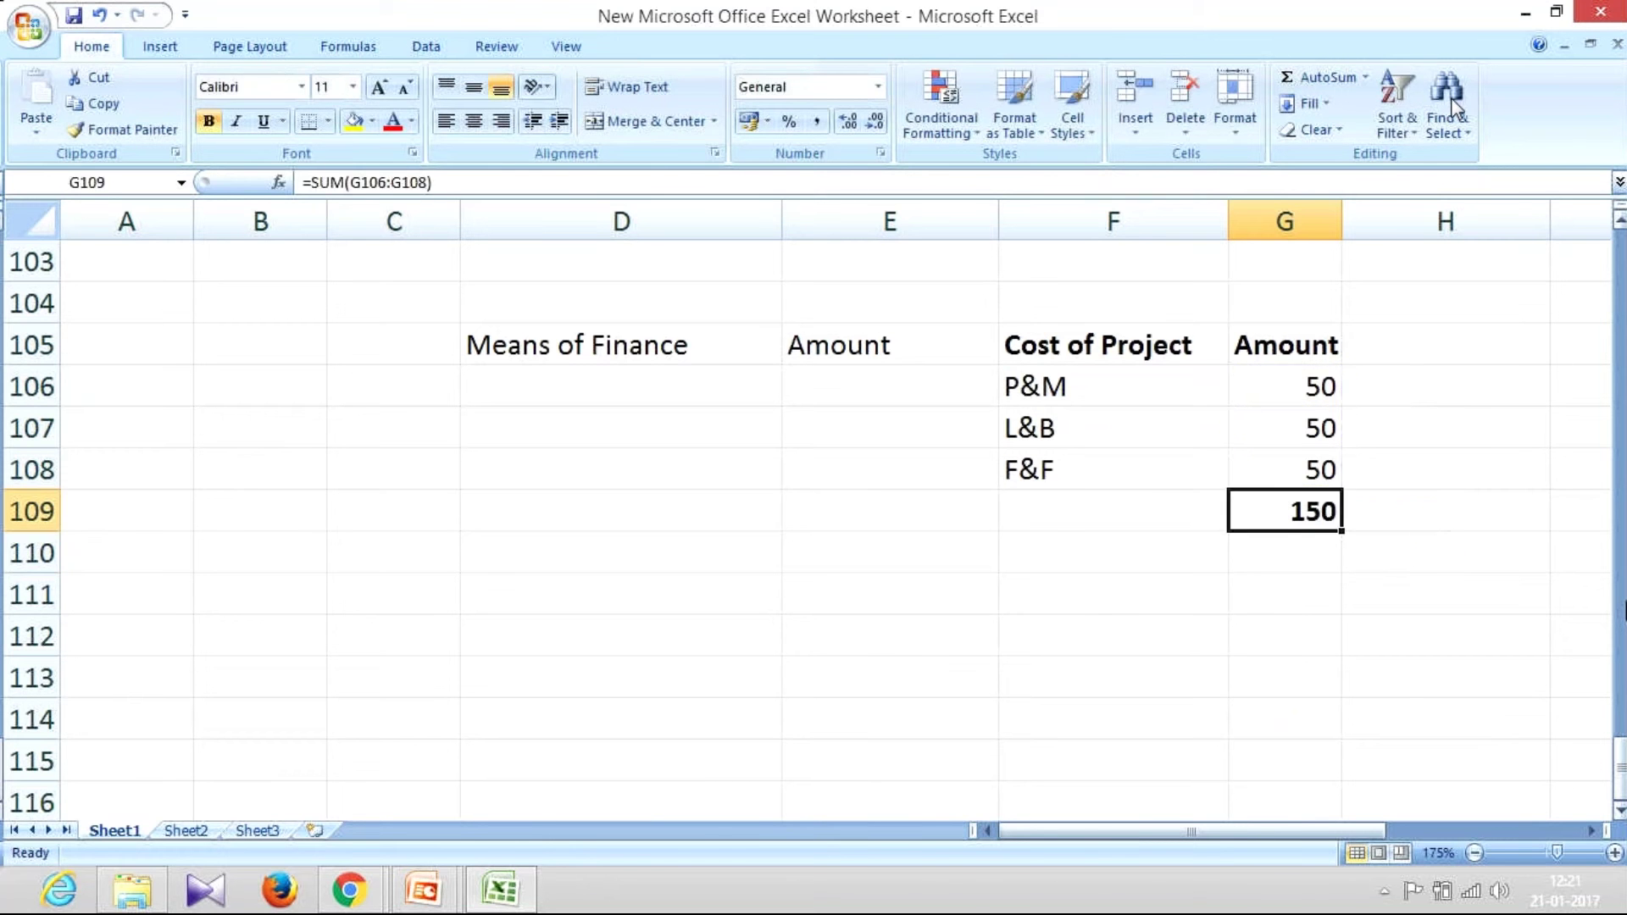
{"action": "key", "text": "Left"}
{"action": "key", "text": "Left"}
{"action": "key", "text": "Left"}
{"action": "key", "text": "Left"}
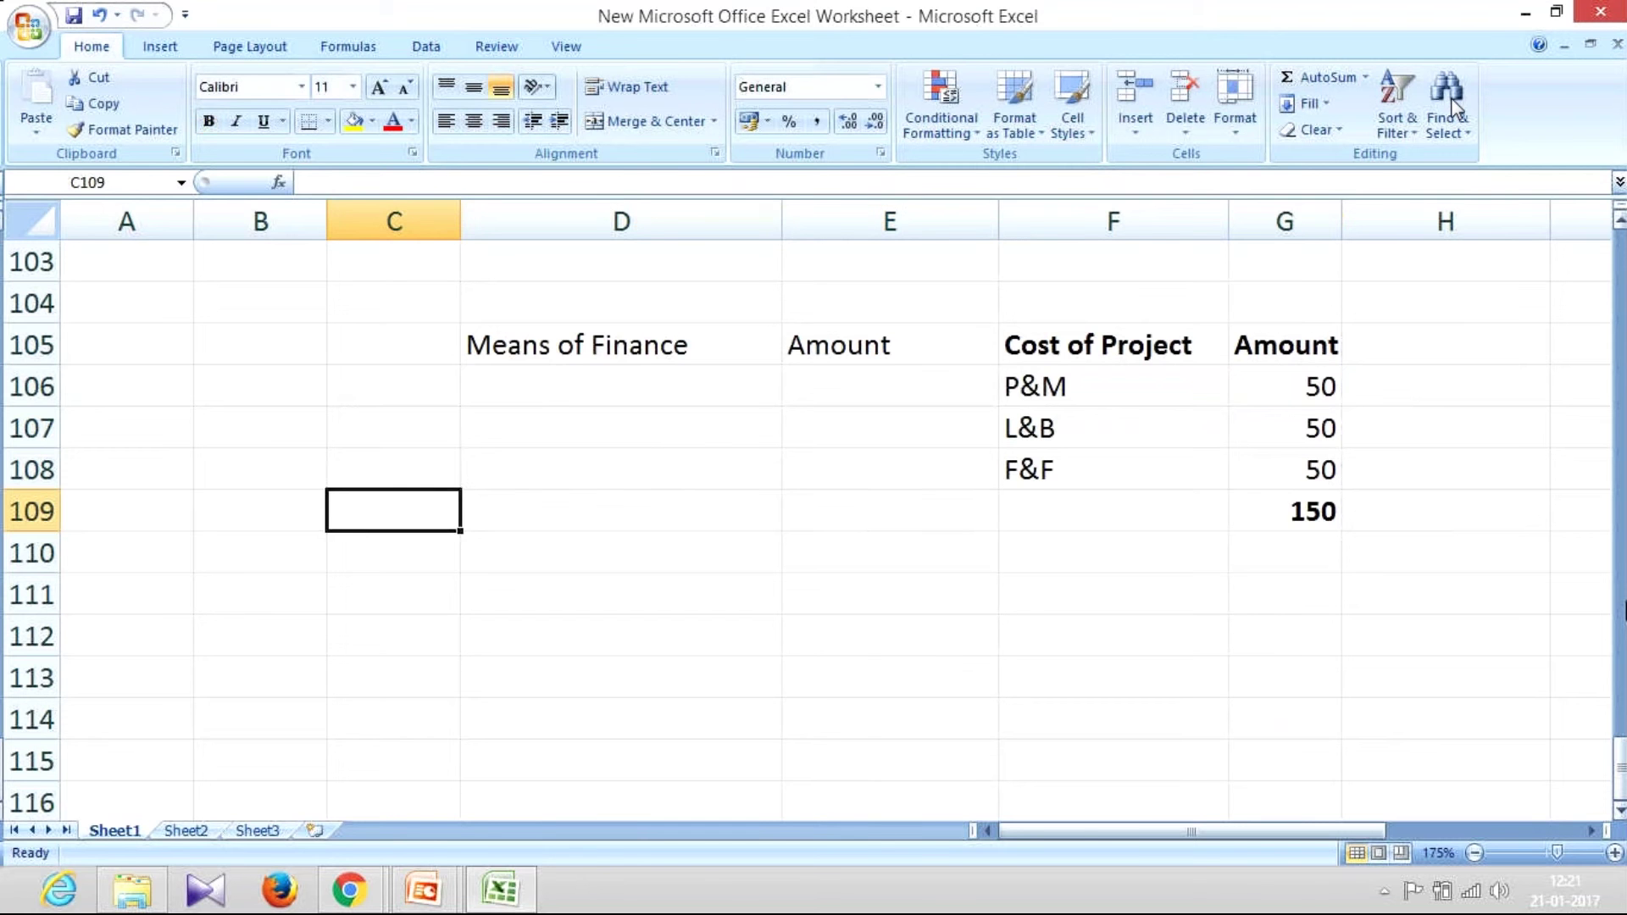
Bold the Means of Finance headers and add Equity as =G109*25% (37.5).
{"action": "key", "text": "Up"}
{"action": "key", "text": "Up"}
{"action": "key", "text": "Right"}
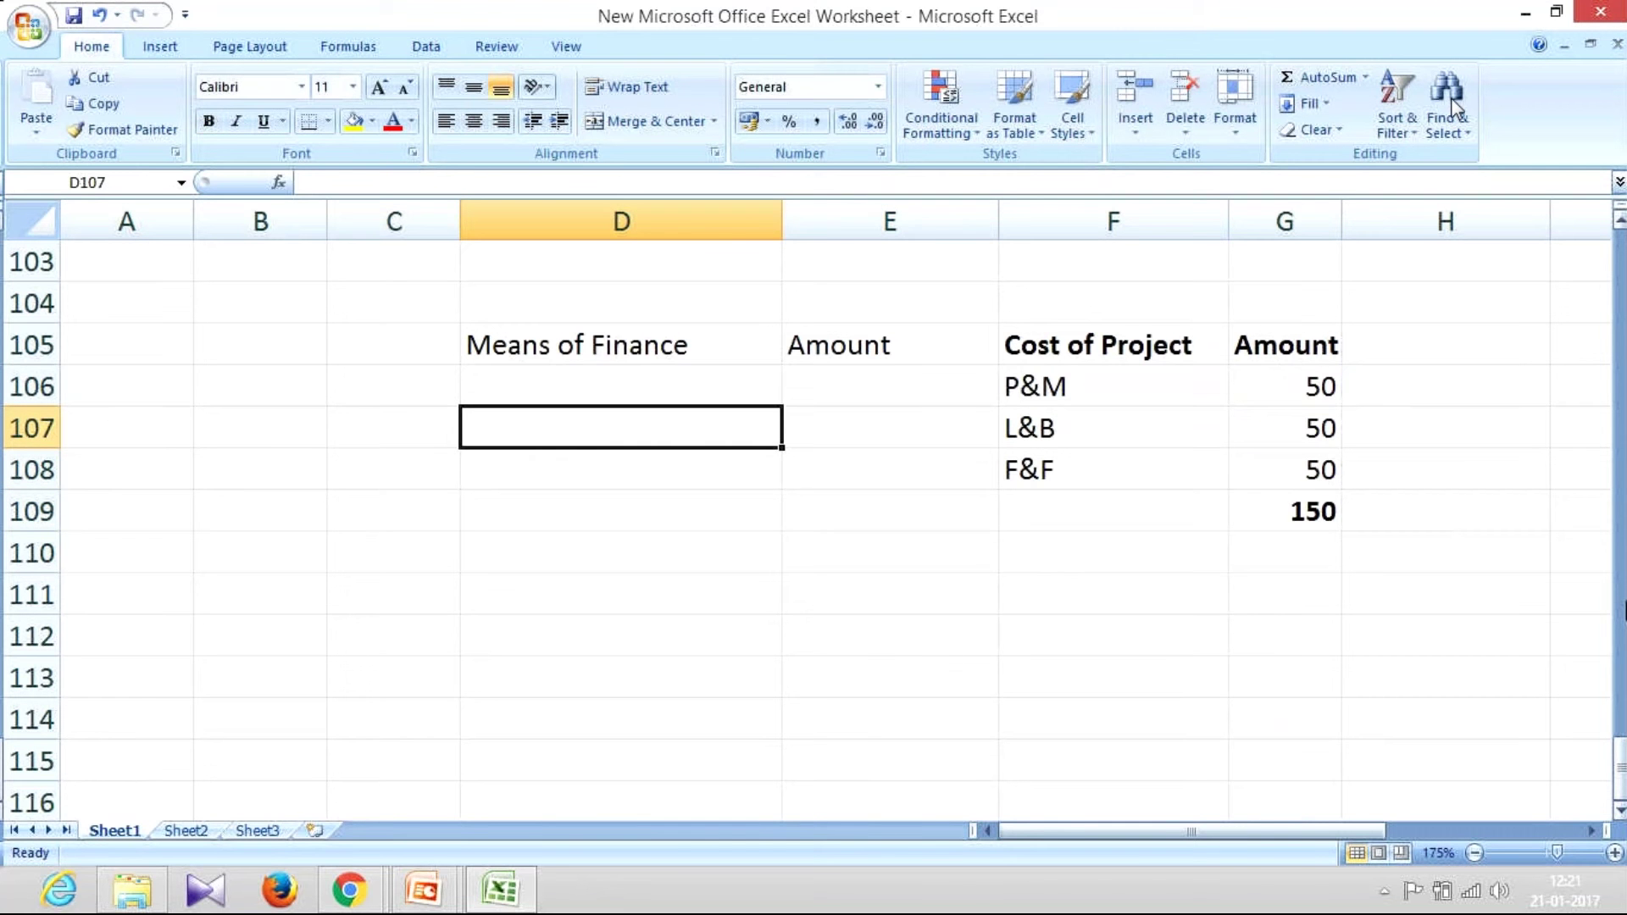
{"action": "key", "text": "Up"}
{"action": "key", "text": "Up"}
{"action": "key", "text": "shift+Right"}
{"action": "key", "text": "ctrl+b"}
{"action": "key", "text": "Down"}
{"action": "type", "text": "Eq"}
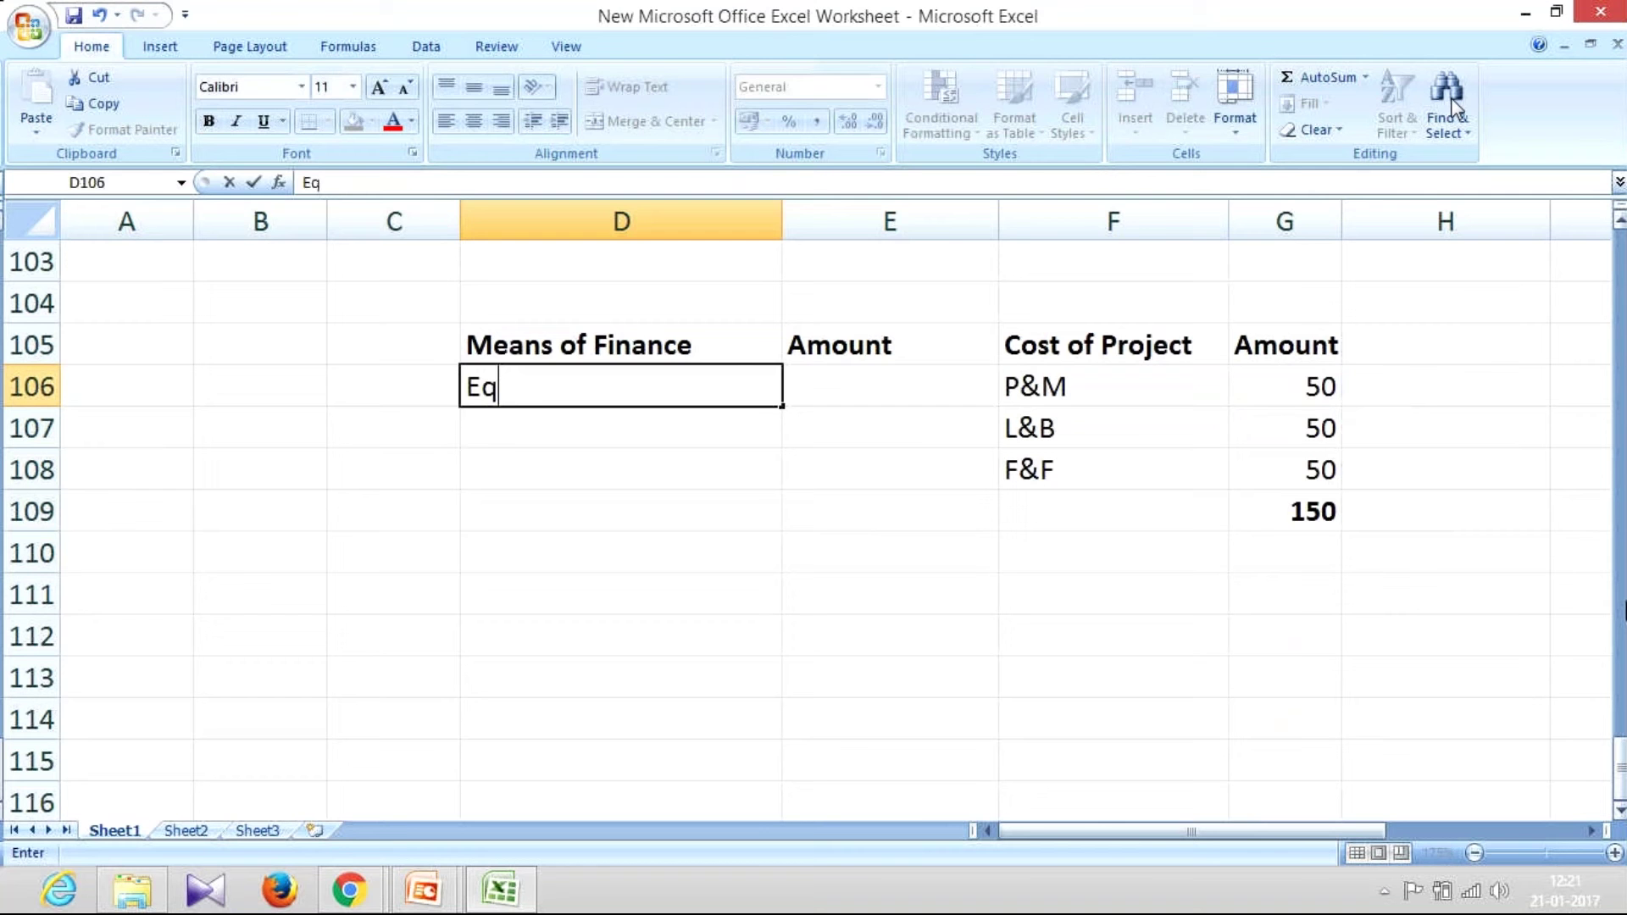
{"action": "type", "text": "uity"}
{"action": "key", "text": "Tab"}
{"action": "type", "text": "="}
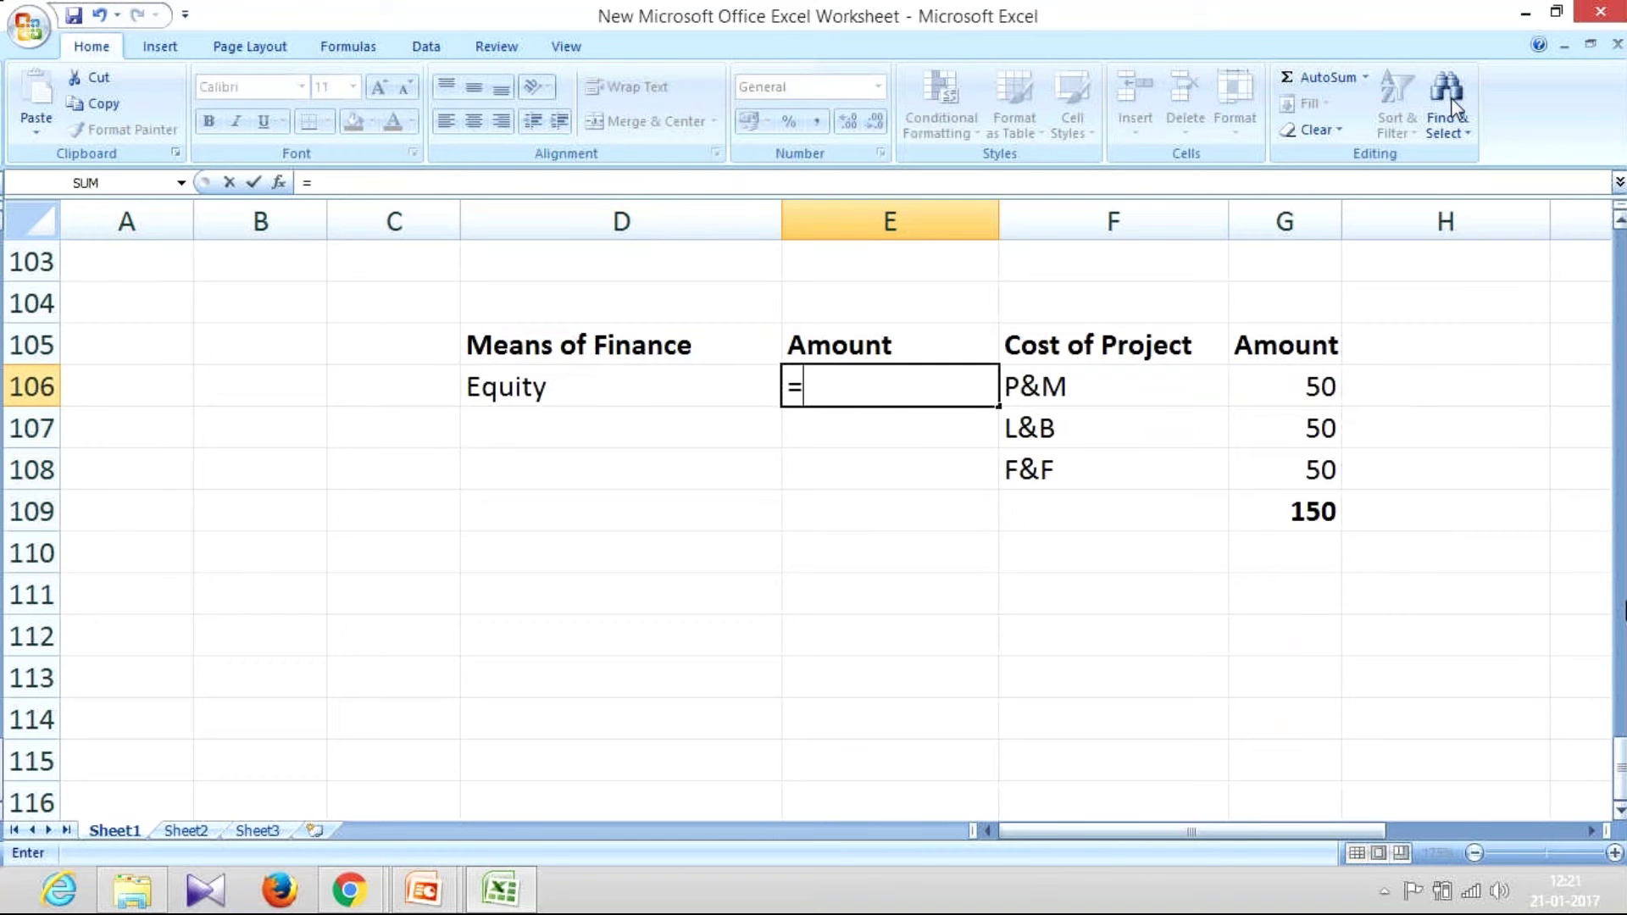
{"action": "key", "text": "Right"}
{"action": "key", "text": "Right"}
{"action": "key", "text": "Down"}
{"action": "key", "text": "Down"}
{"action": "key", "text": "Down"}
{"action": "type", "text": "*"}
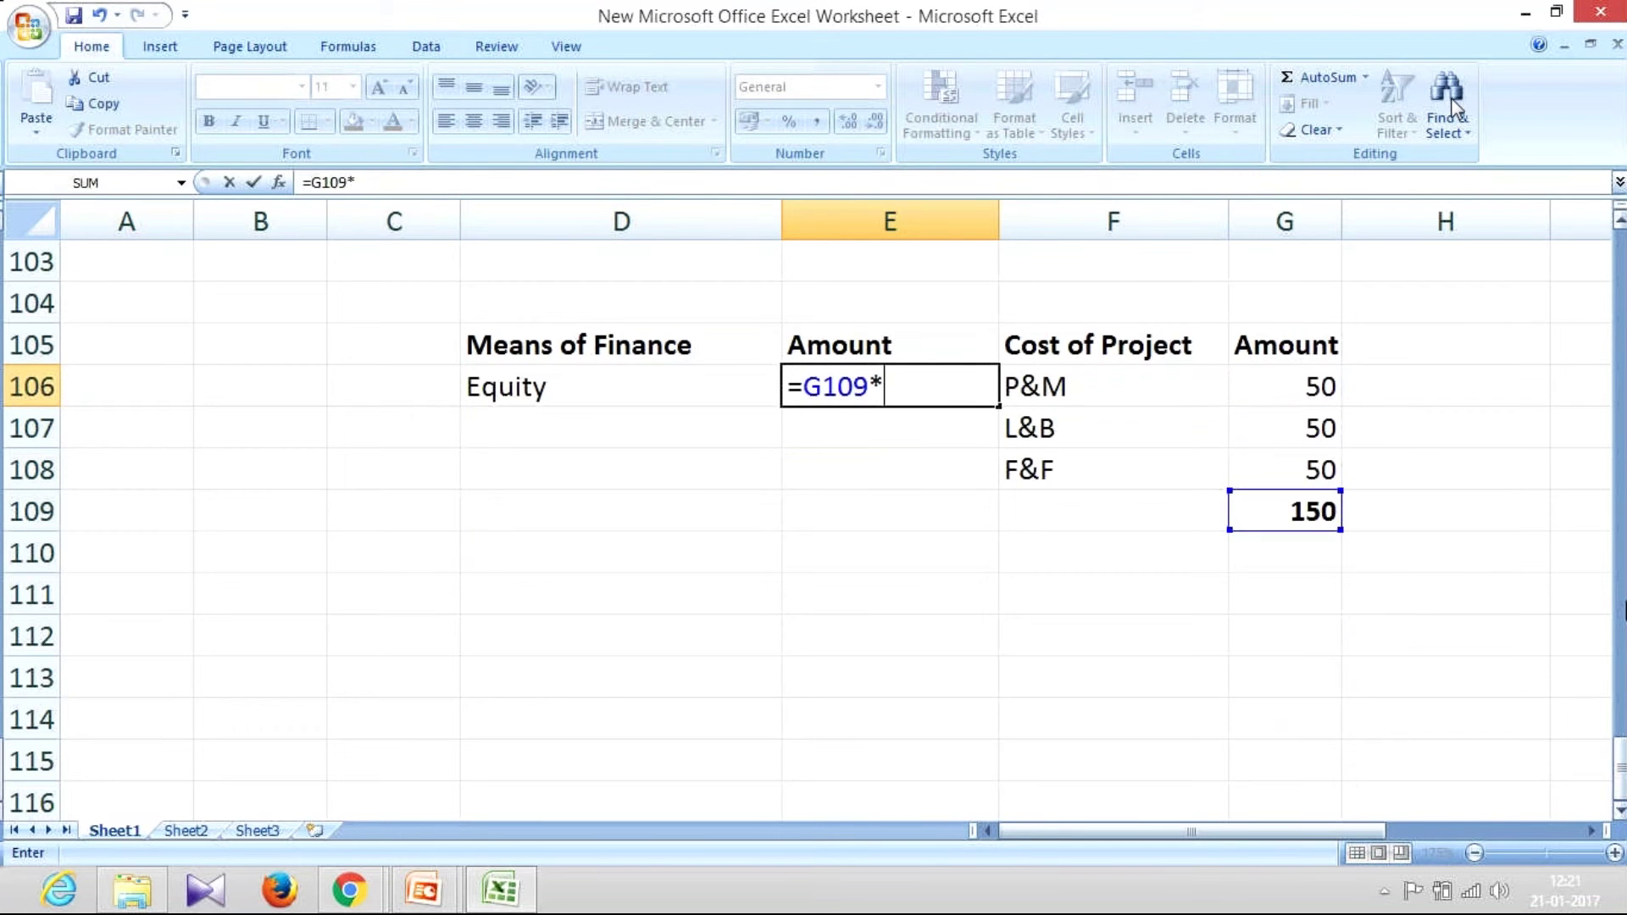
{"action": "type", "text": "25%"}
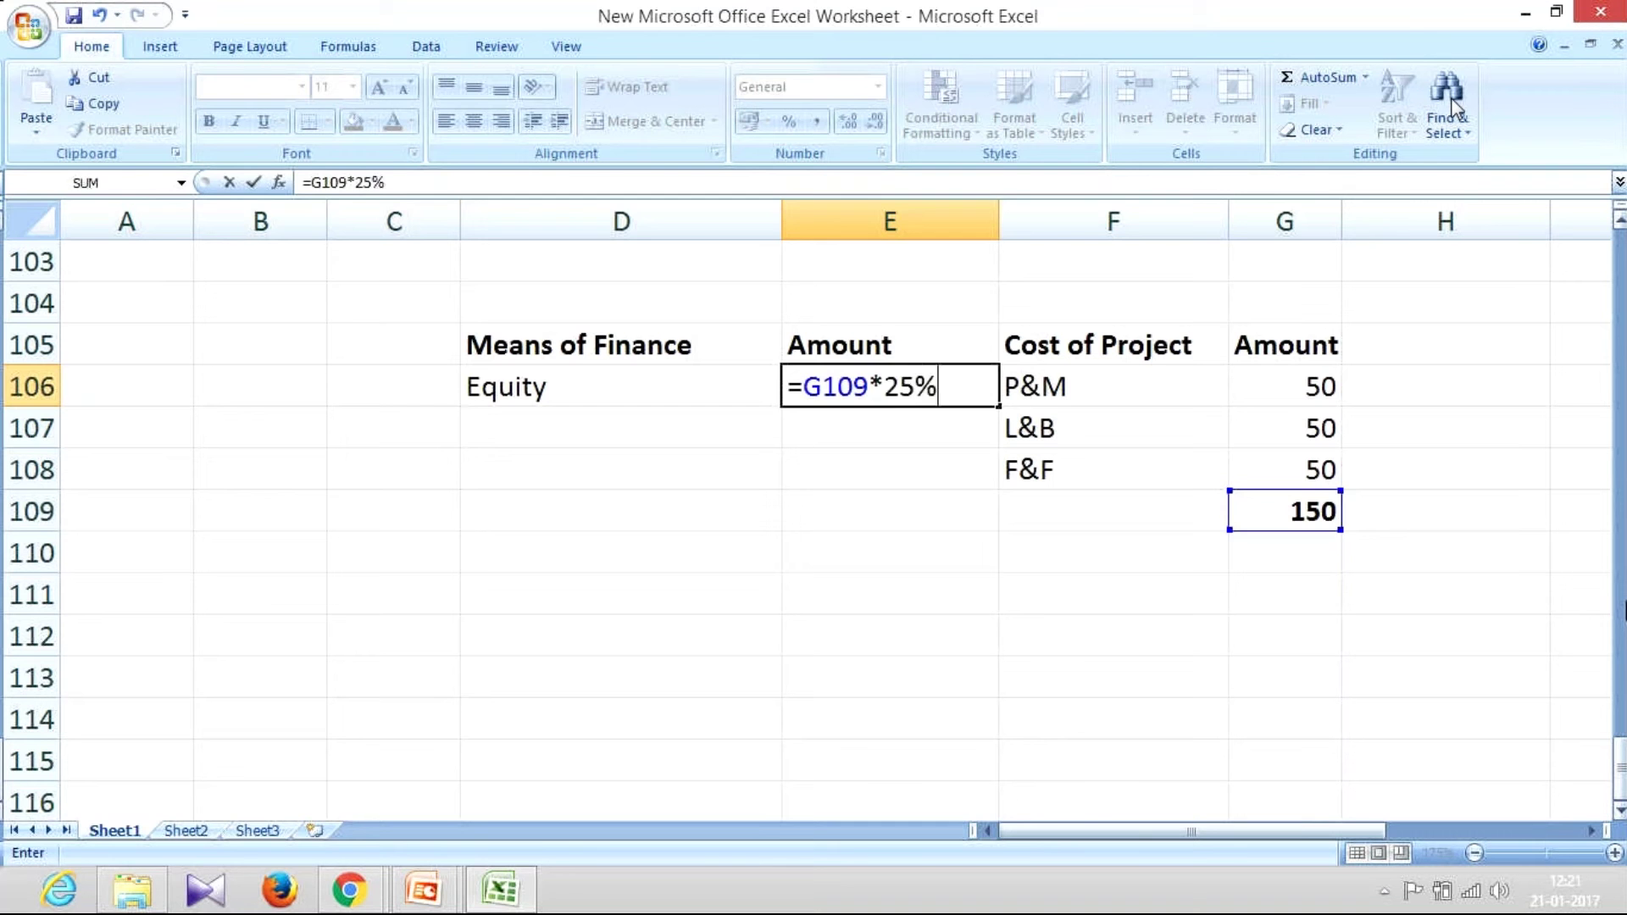
{"action": "key", "text": "Return"}
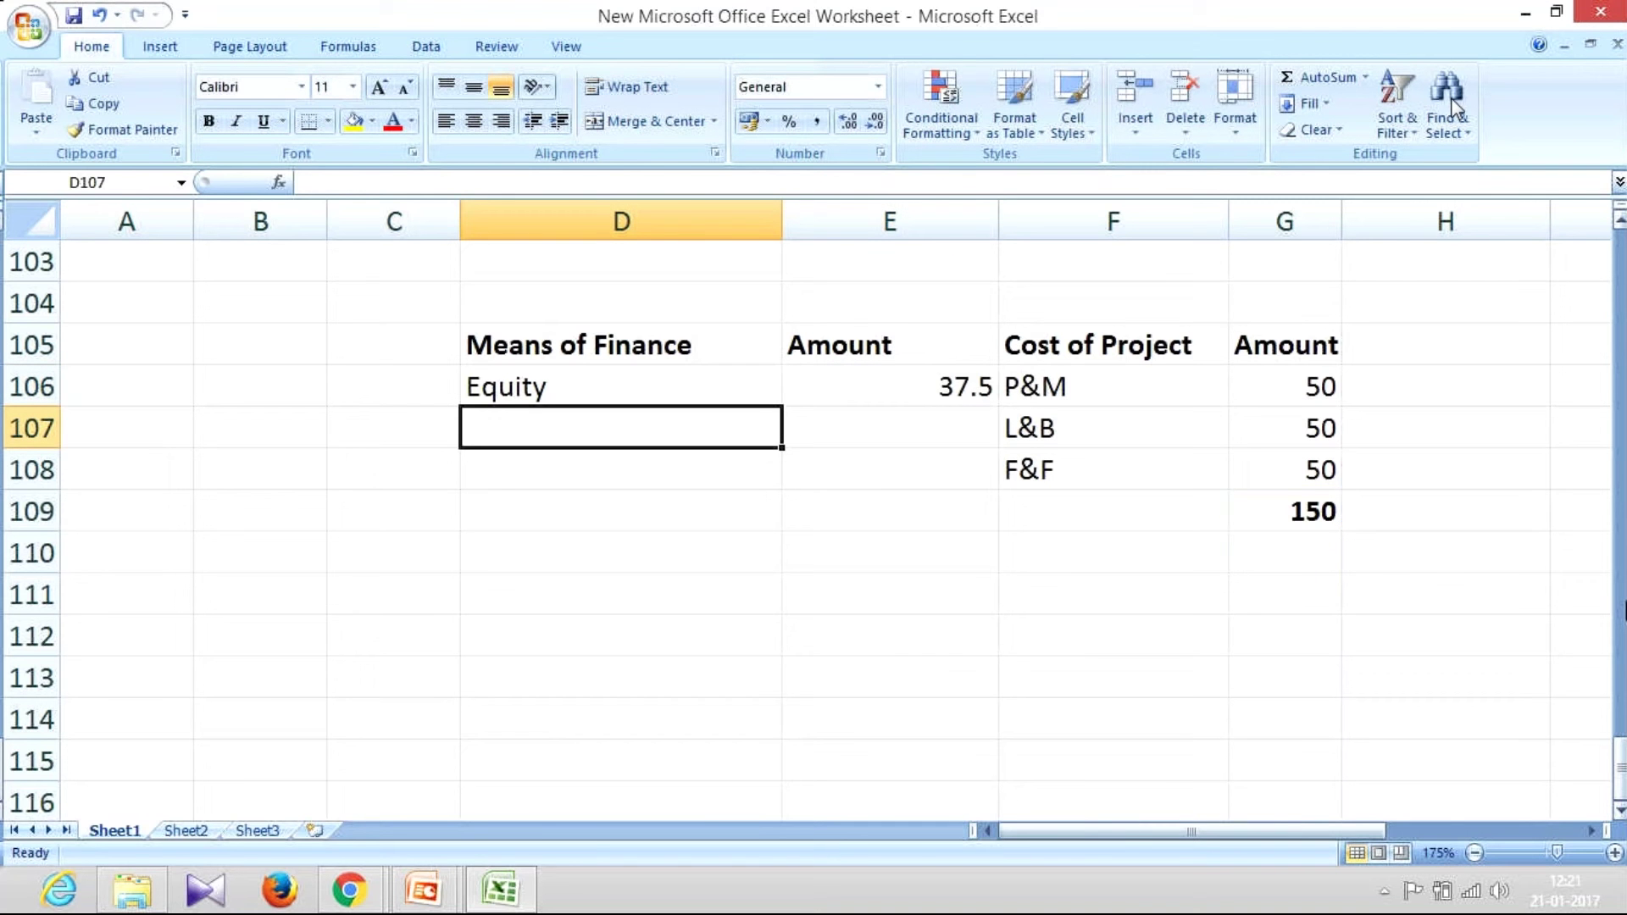
Add Term Loan from Bank as =G109-E106 (112.5) and total the finance to 150 with =G109.
{"action": "type", "text": "Term Loan f"}
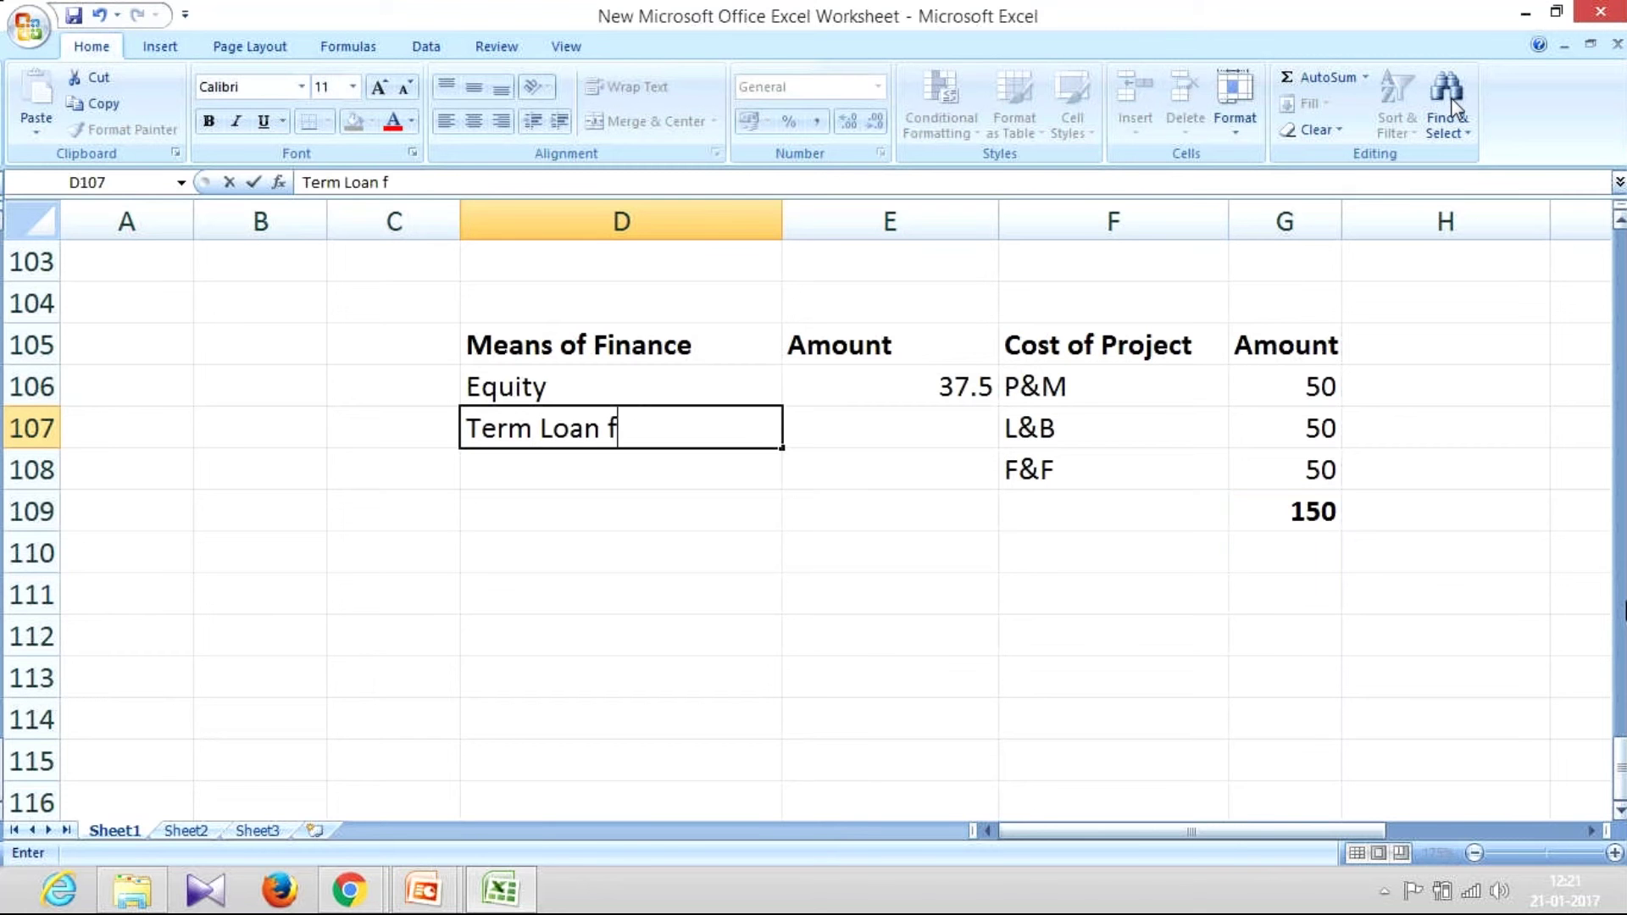
{"action": "type", "text": "orm B"}
{"action": "key", "text": "BackSpace"}
{"action": "key", "text": "BackSpace"}
{"action": "key", "text": "BackSpace"}
{"action": "key", "text": "BackSpace"}
{"action": "type", "text": "rom Bank"}
{"action": "key", "text": "Return"}
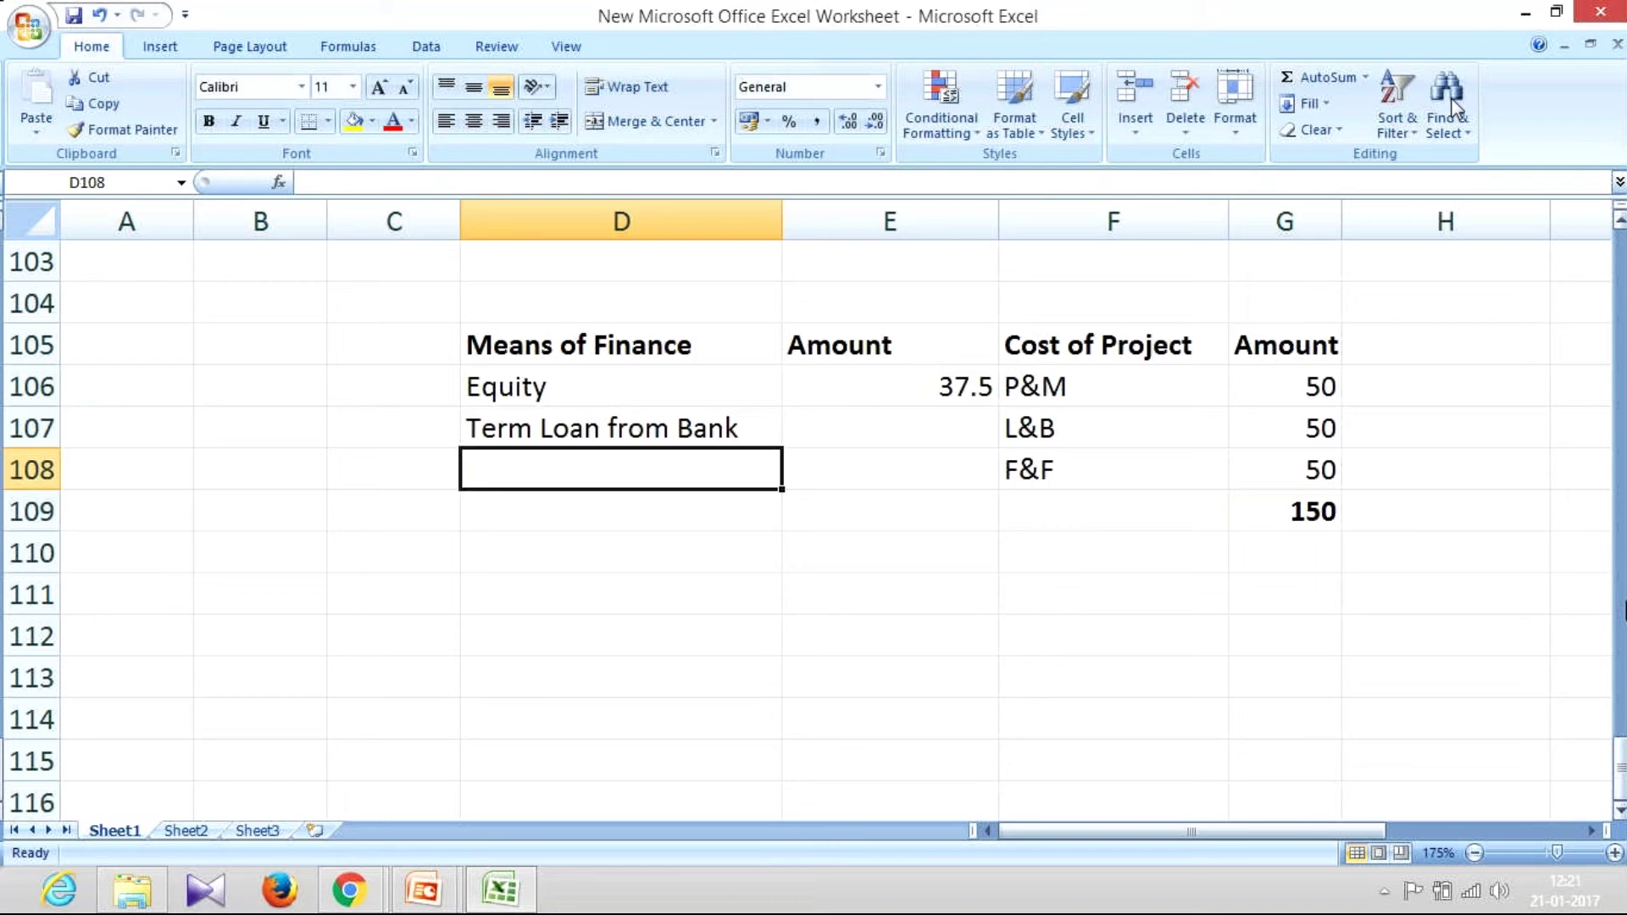
{"action": "key", "text": "Up"}
{"action": "key", "text": "Right"}
{"action": "type", "text": "="}
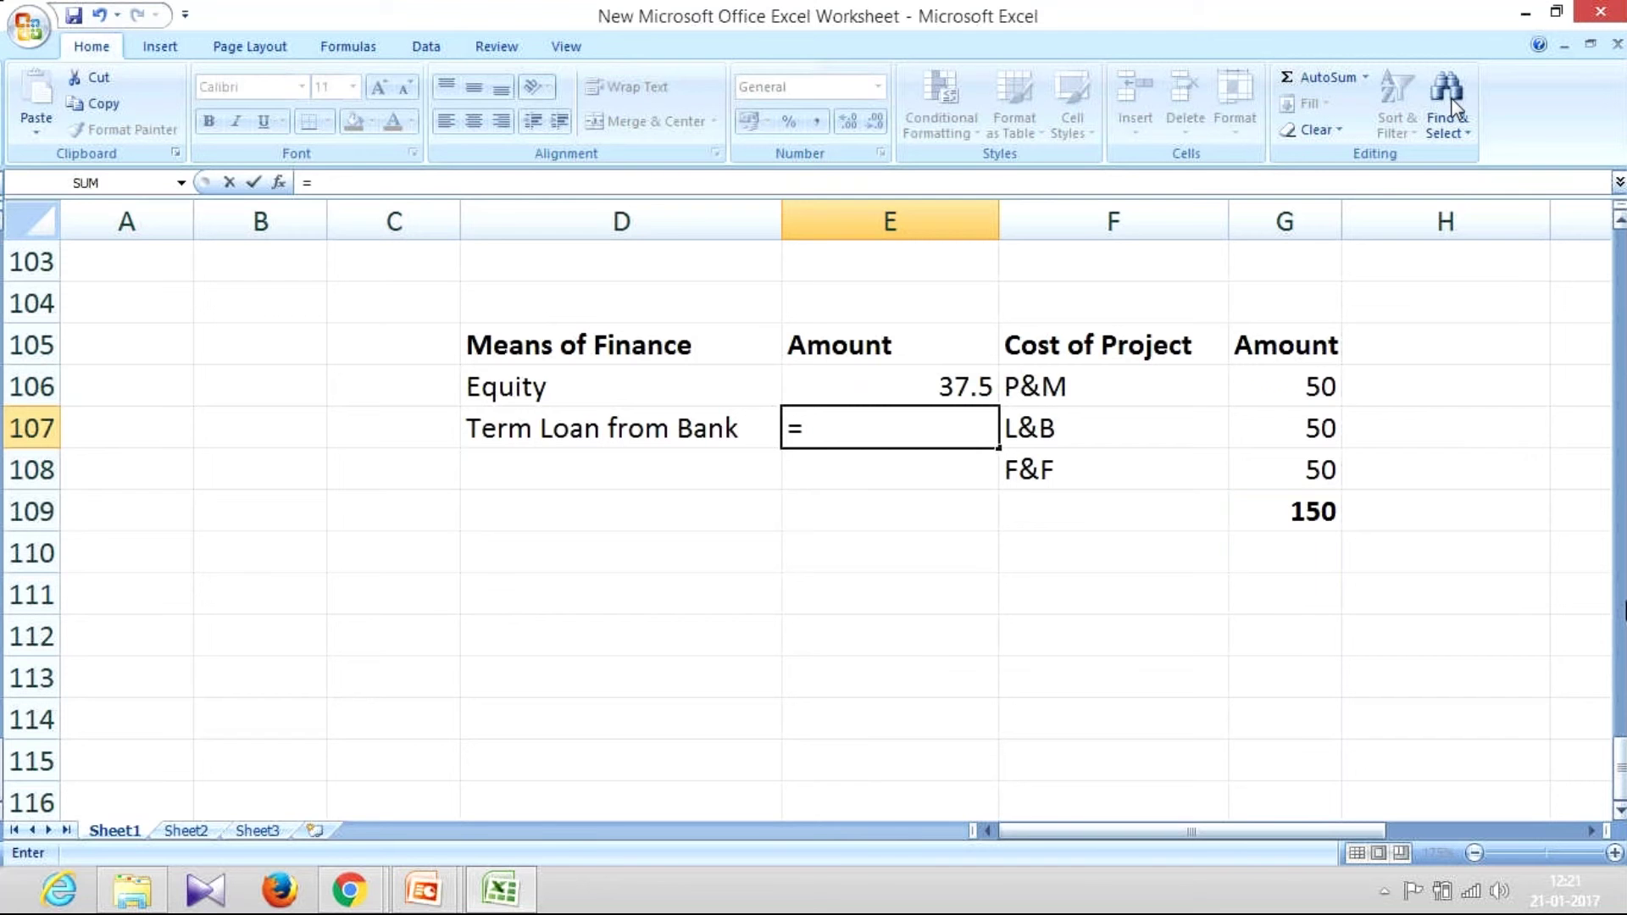
{"action": "key", "text": "Right"}
{"action": "key", "text": "Right"}
{"action": "key", "text": "Down"}
{"action": "key", "text": "Down"}
{"action": "type", "text": "-"}
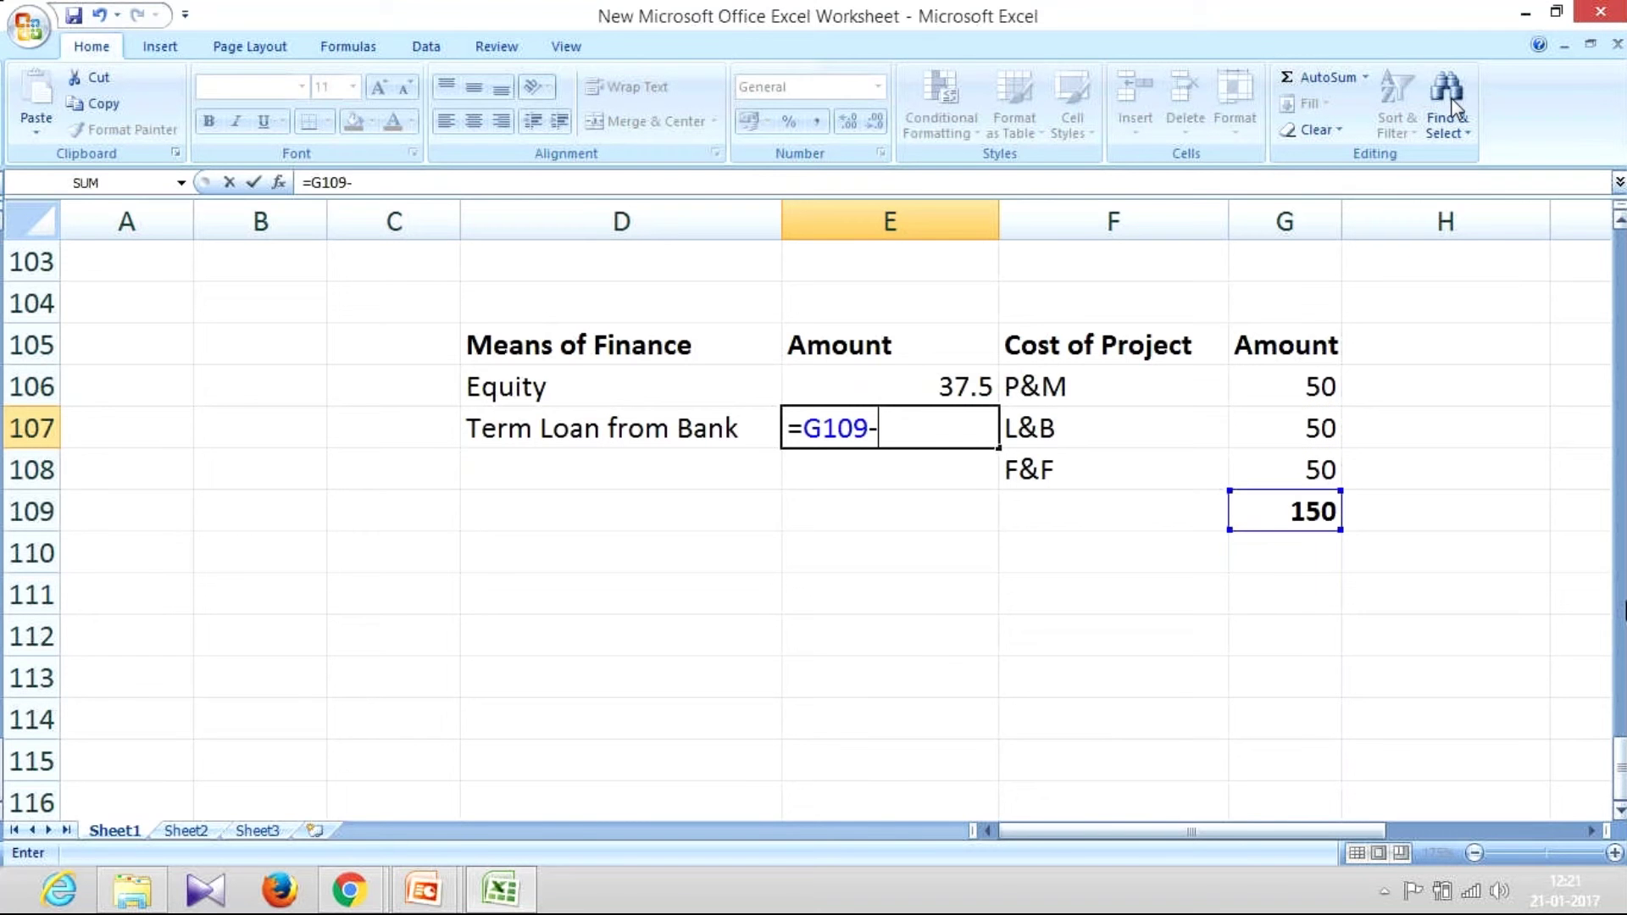
{"action": "key", "text": "Up"}
{"action": "key", "text": "Return"}
{"action": "key", "text": "Down"}
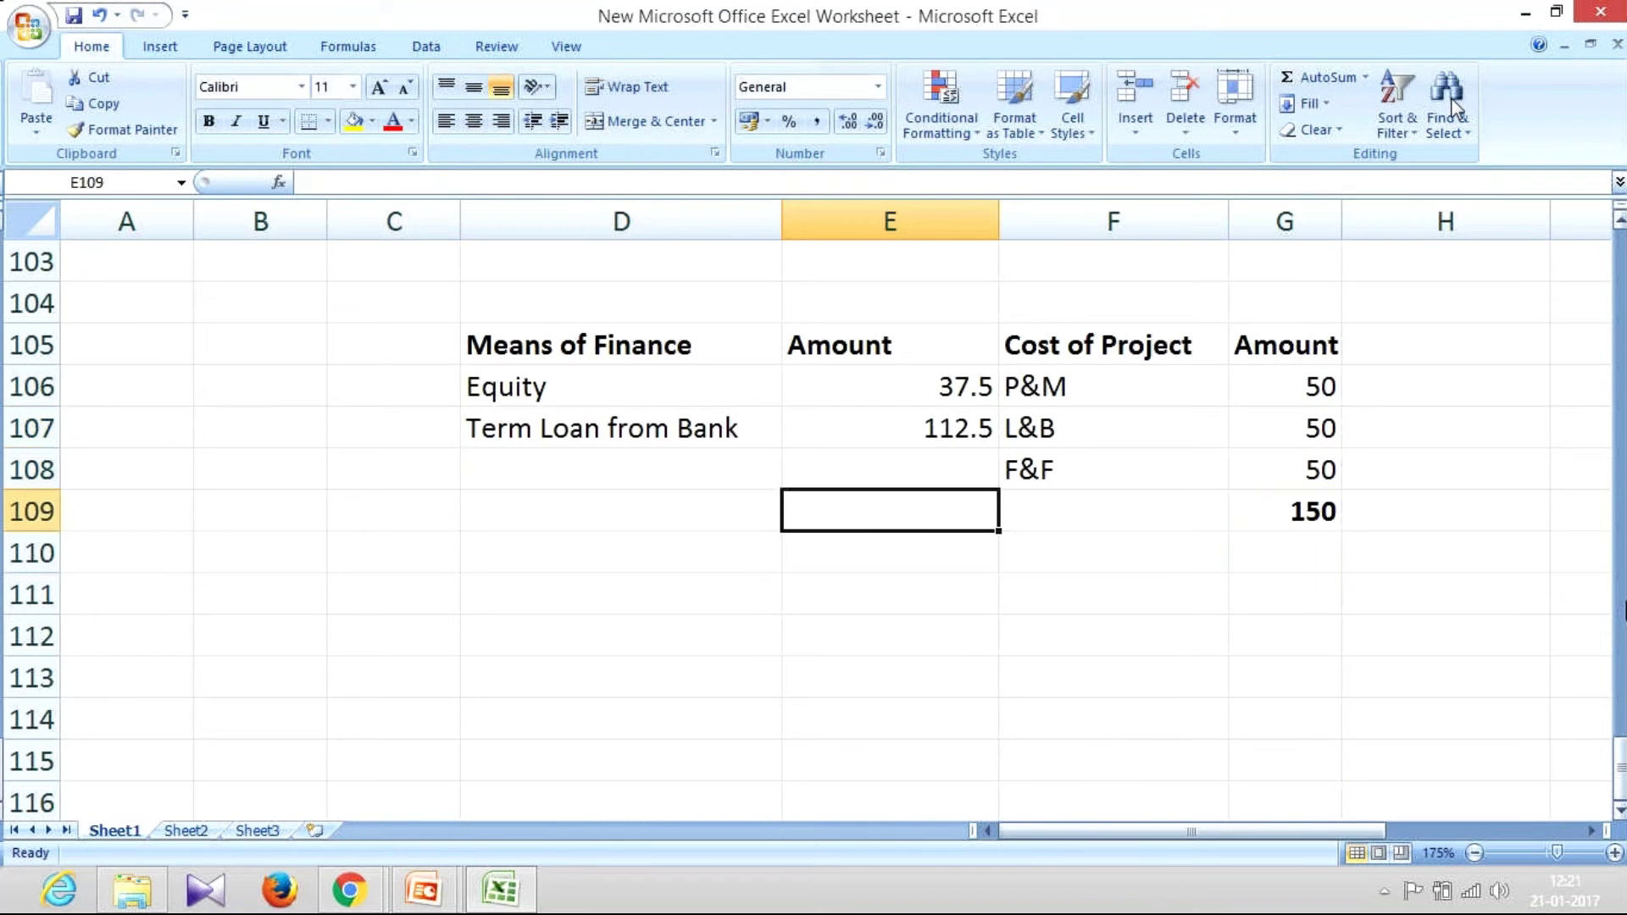
{"action": "type", "text": "=G109"}
{"action": "key", "text": "ctrl+Return"}
{"action": "key", "text": "Up"}
{"action": "key", "text": "Right"}
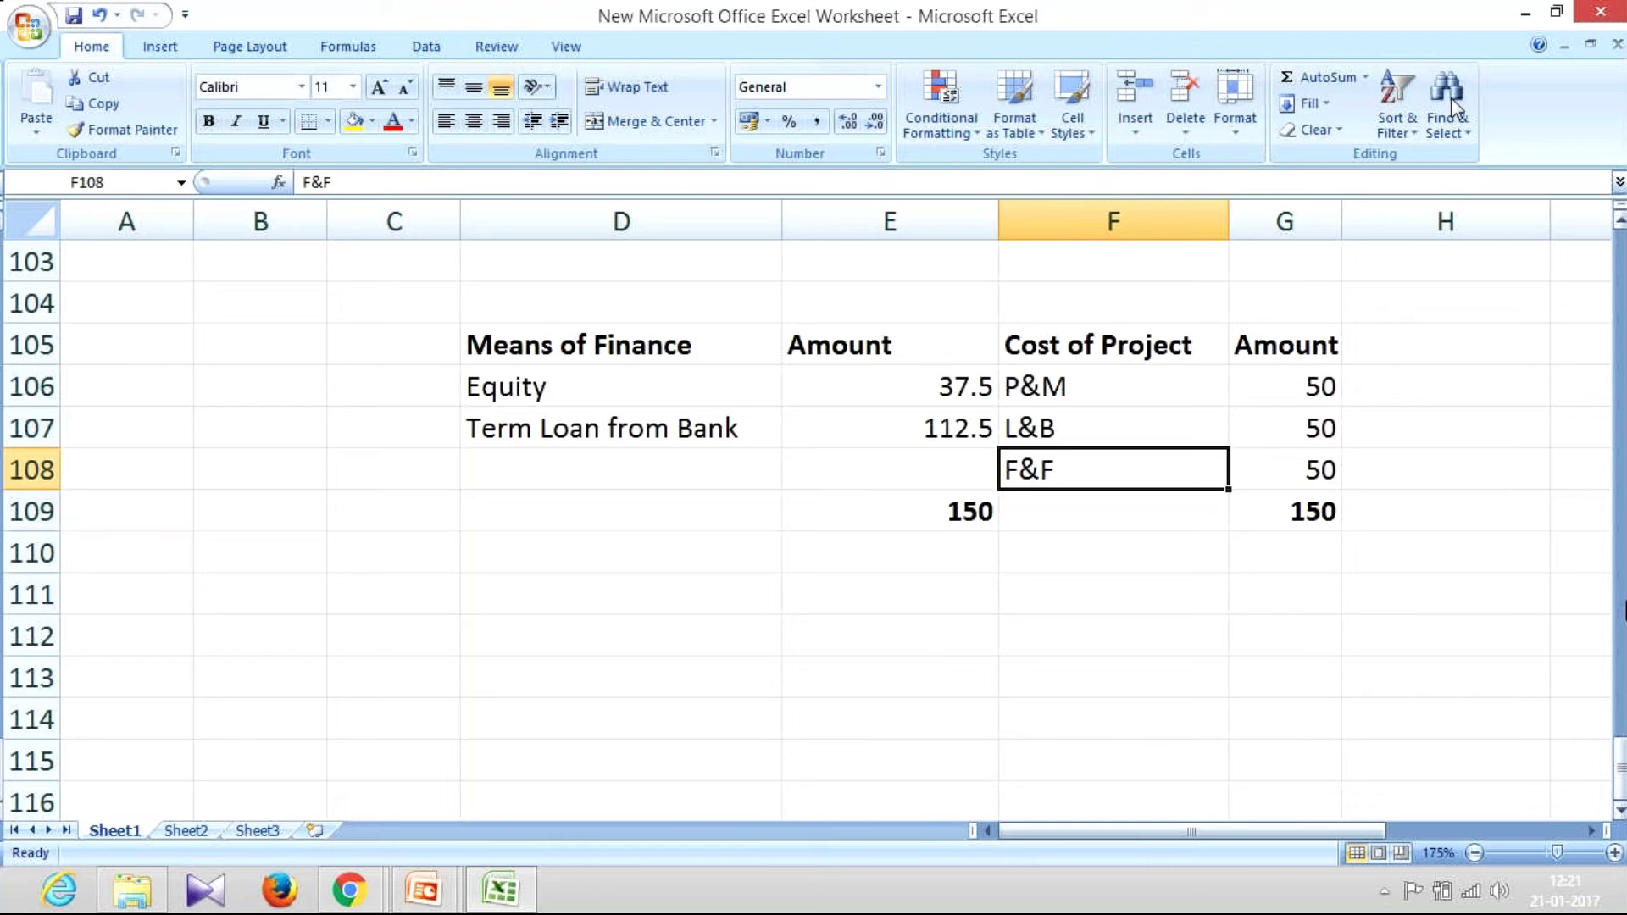
{"action": "key", "text": "shift+Up"}
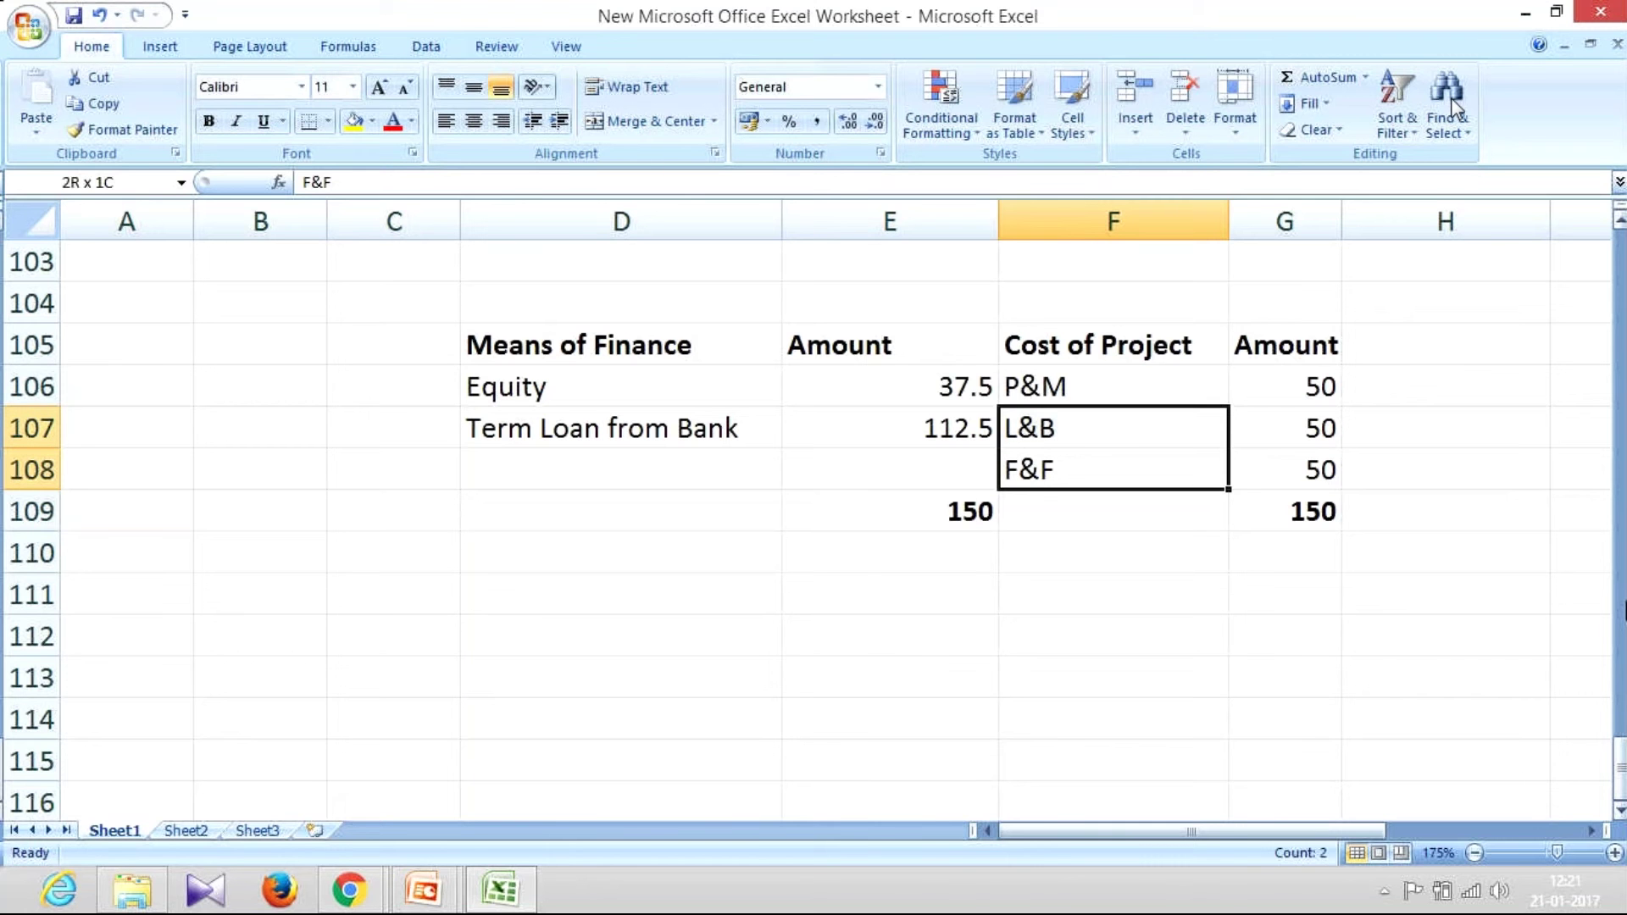
{"action": "key", "text": "shift+Up"}
{"action": "key", "text": "shift+Right"}
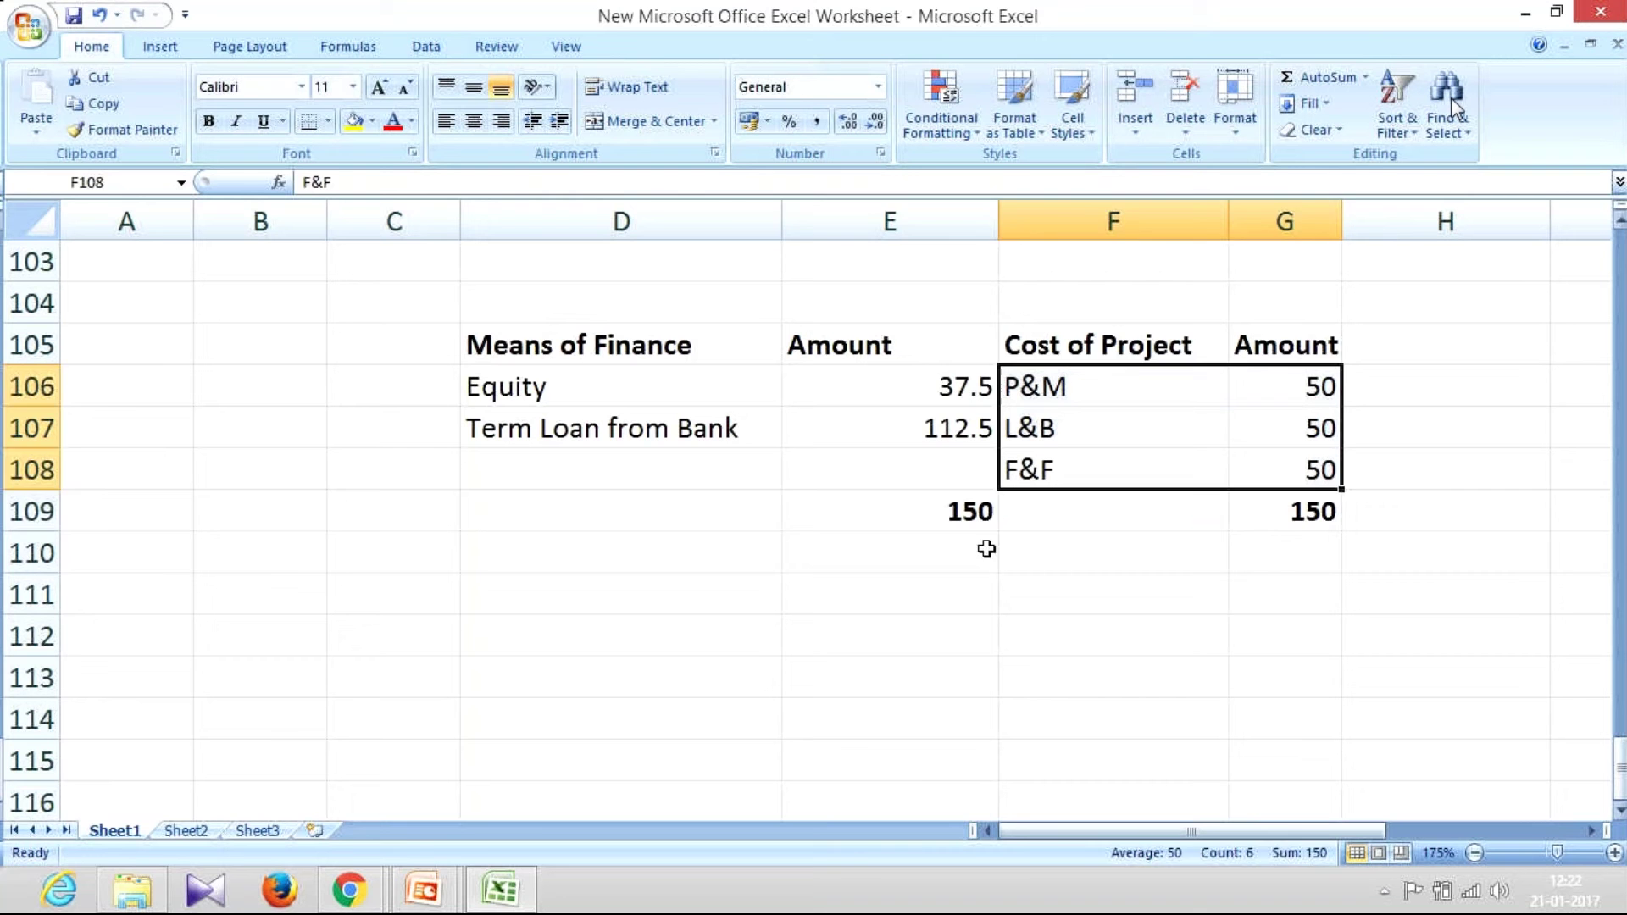
{"action": "left_click", "coordinate": [923, 508]}
{"action": "left_click_drag", "start_coordinate": [937, 426], "coordinate": [734, 426]}
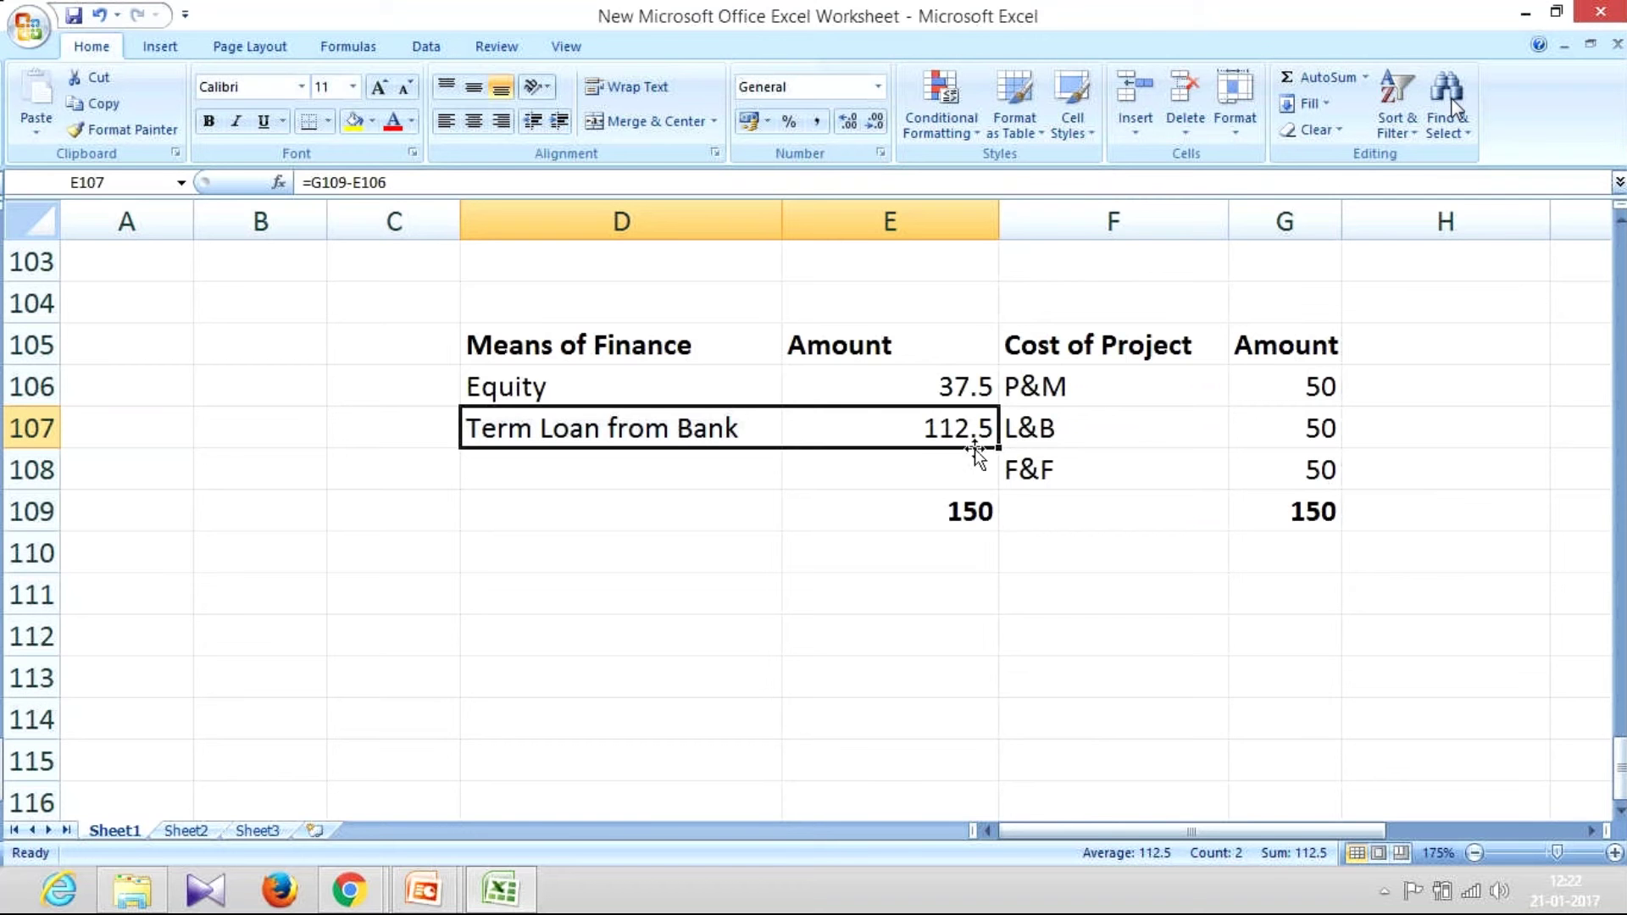
{"action": "scroll", "coordinate": [940, 515], "scroll_direction": "down", "scroll_amount": 1}
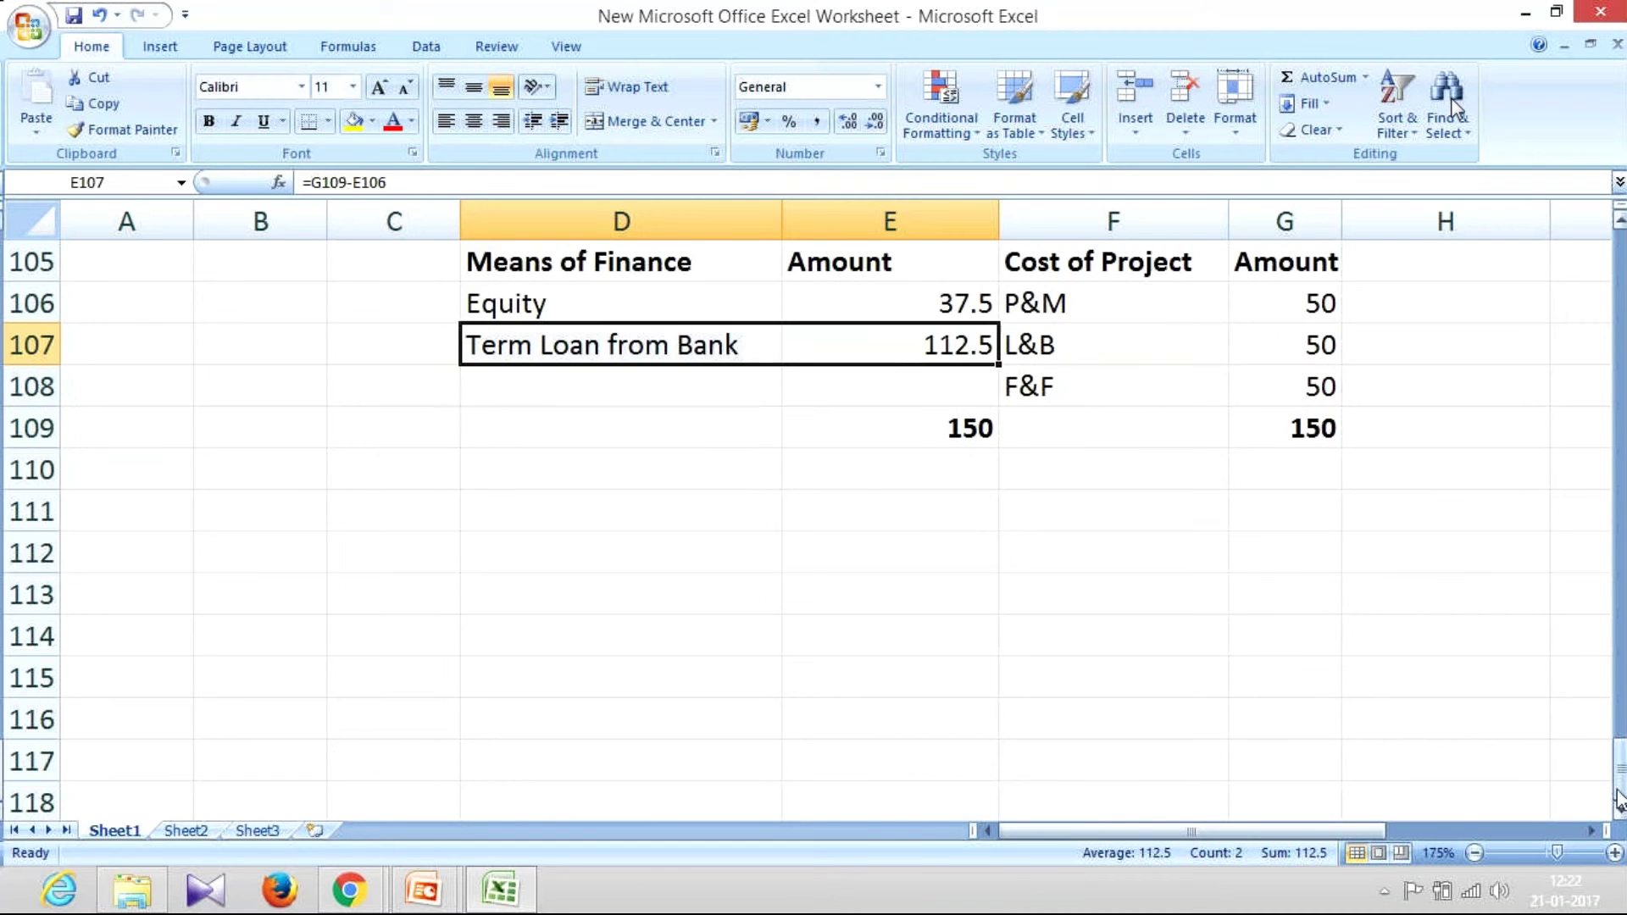
{"action": "left_click", "coordinate": [1592, 832]}
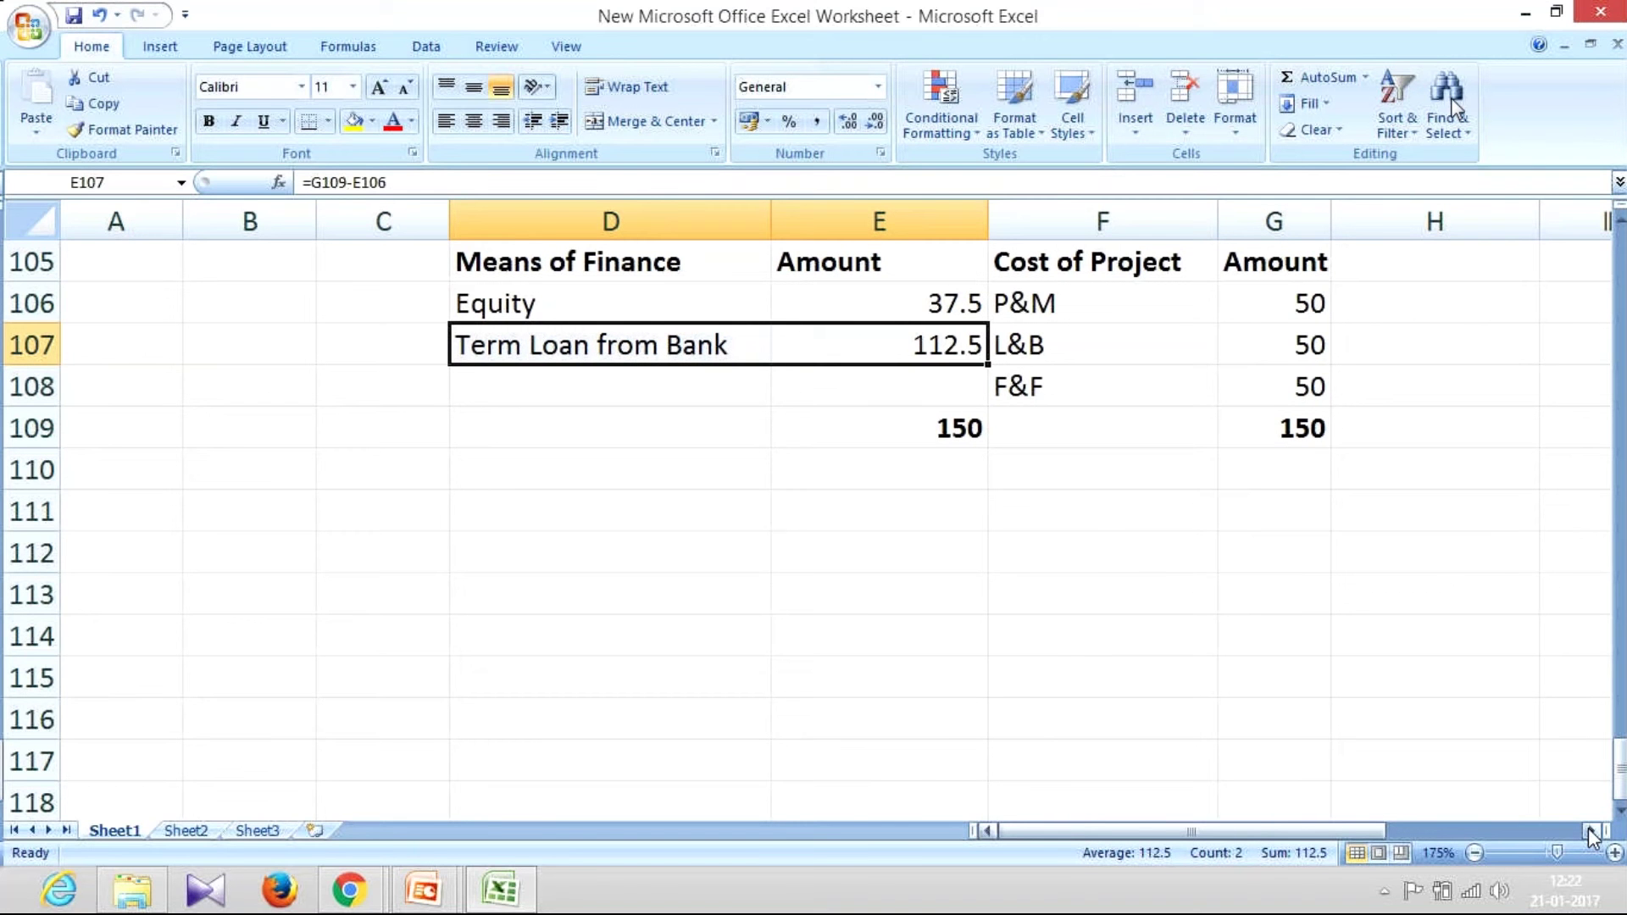
{"action": "left_click", "coordinate": [1591, 832]}
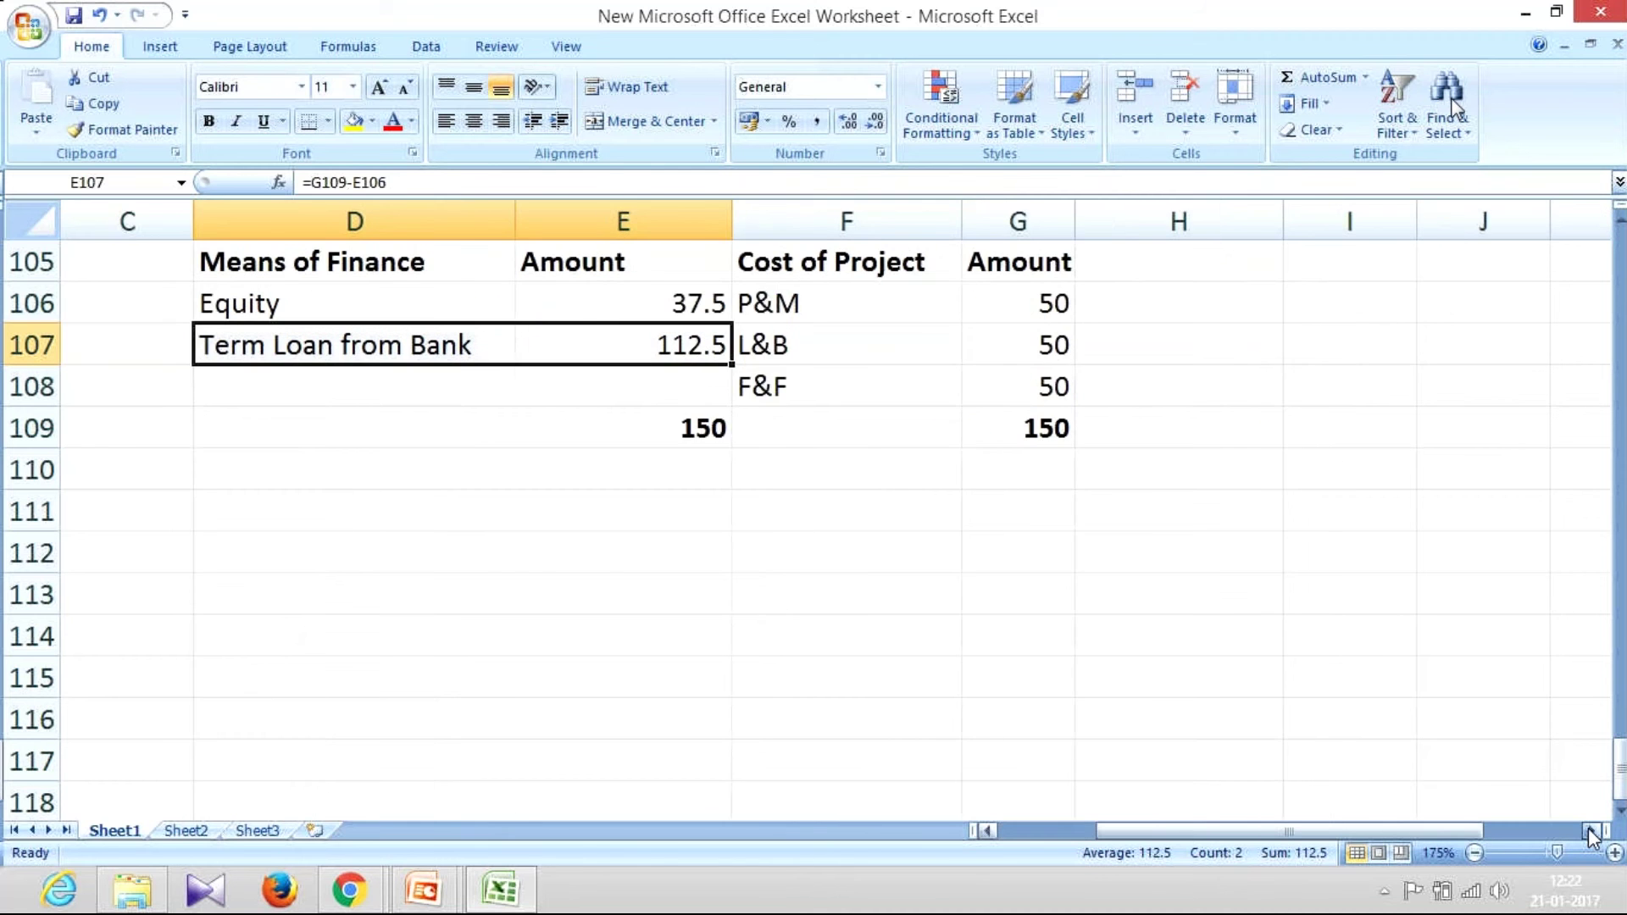
{"action": "left_click", "coordinate": [1591, 832]}
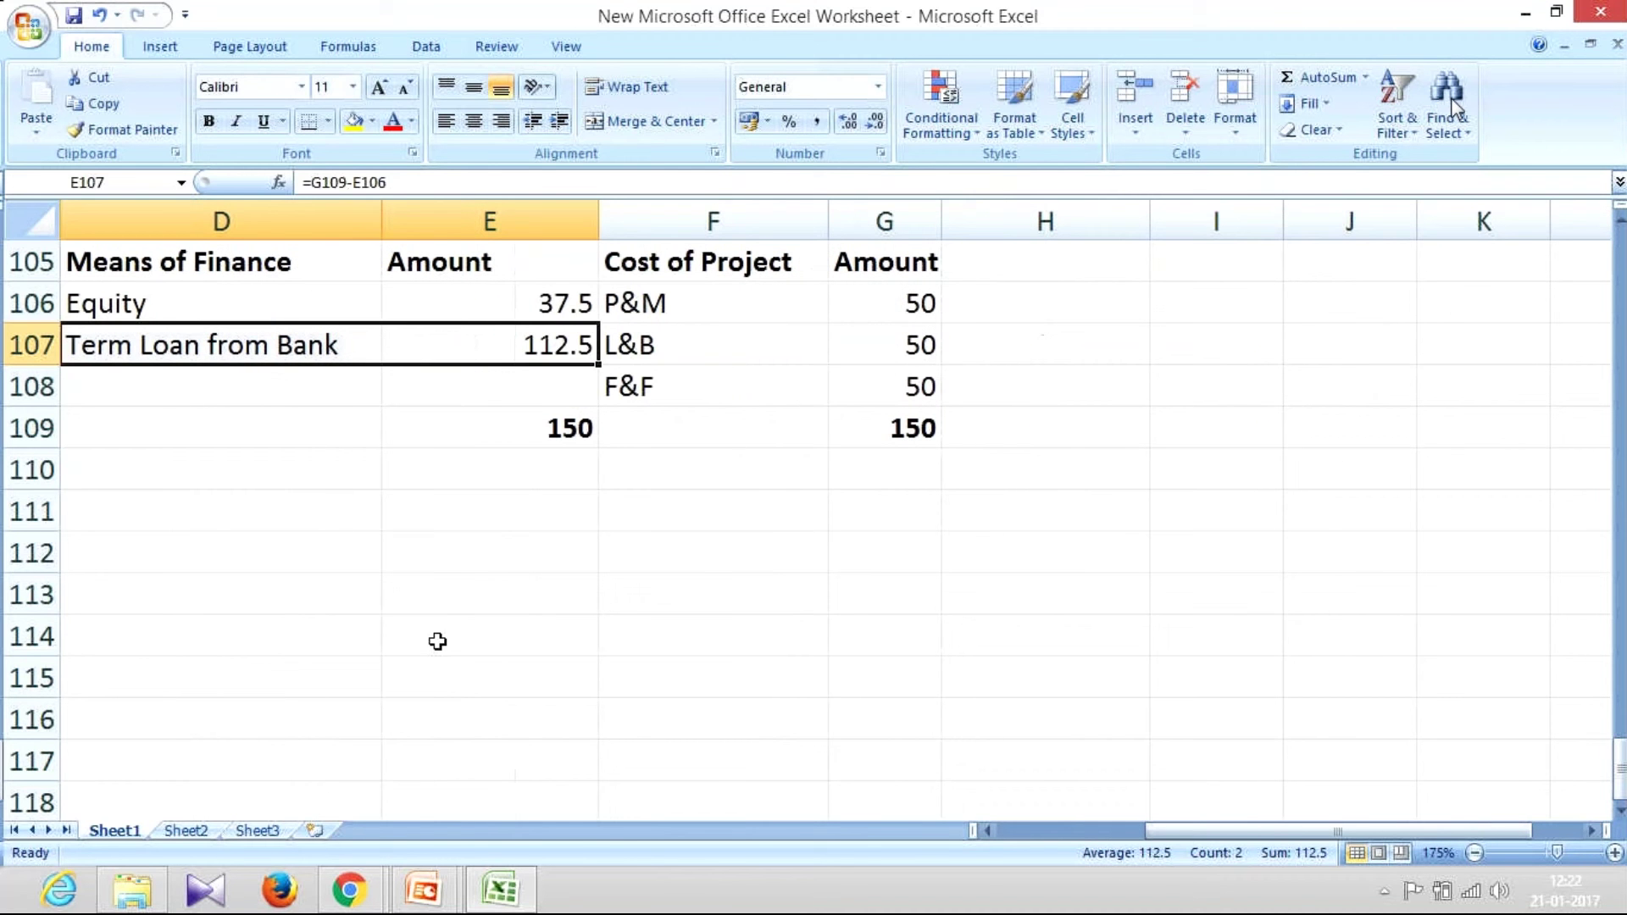
Enter year headings 1 to 5 across E111:I111.
{"action": "left_click", "coordinate": [437, 511]}
{"action": "type", "text": "1"}
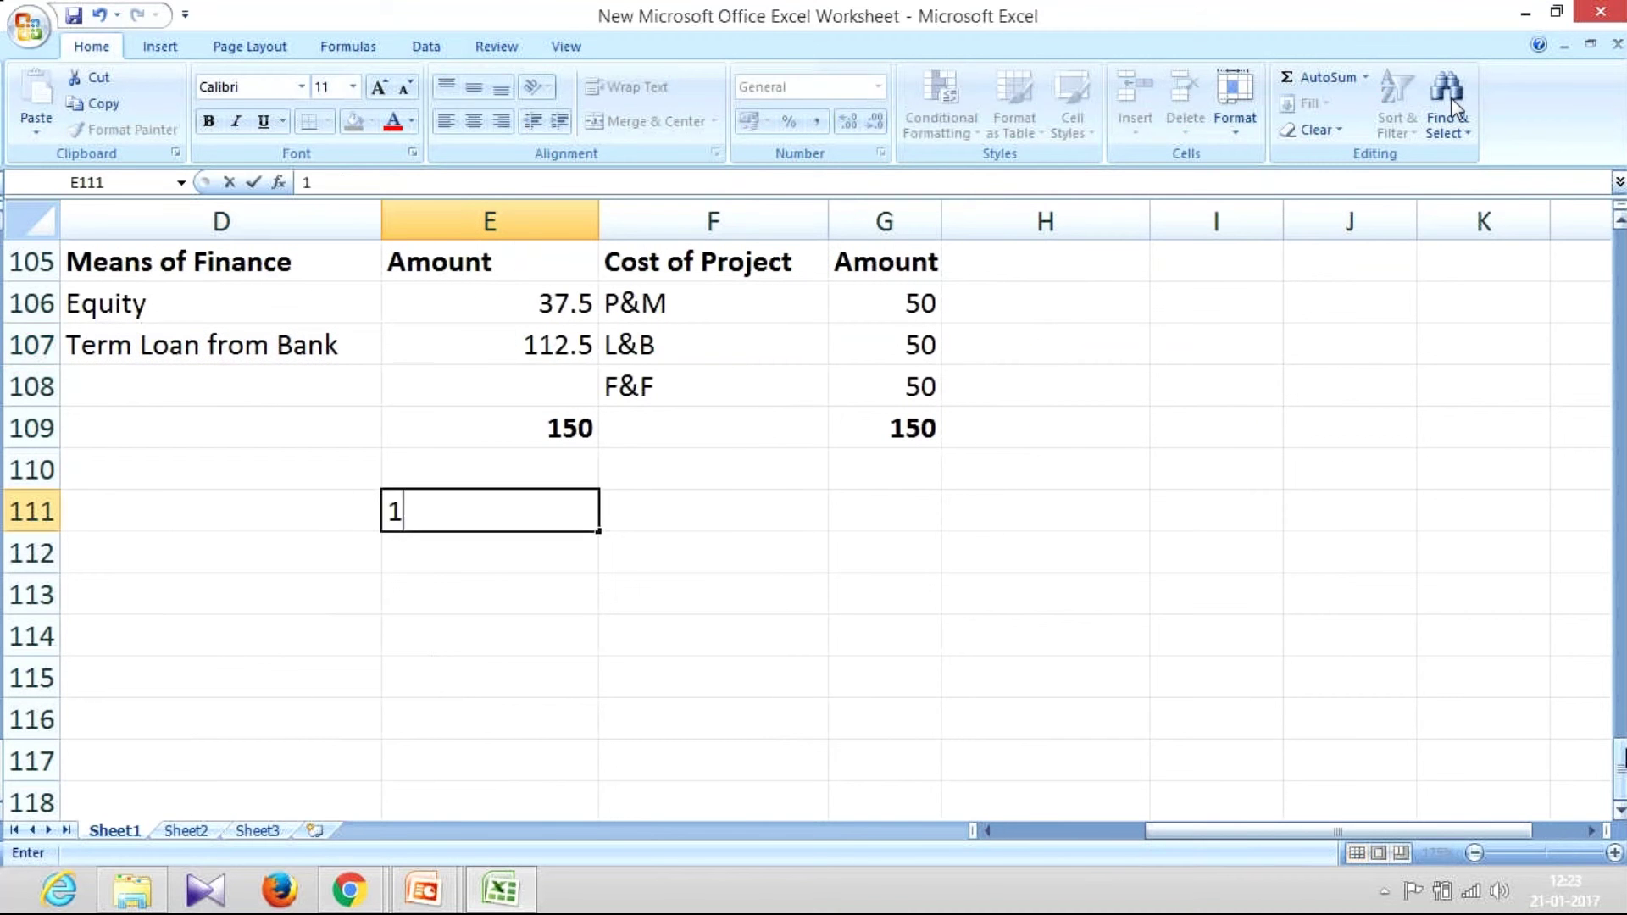
{"action": "key", "text": "Tab"}
{"action": "type", "text": "2"}
{"action": "key", "text": "Tab"}
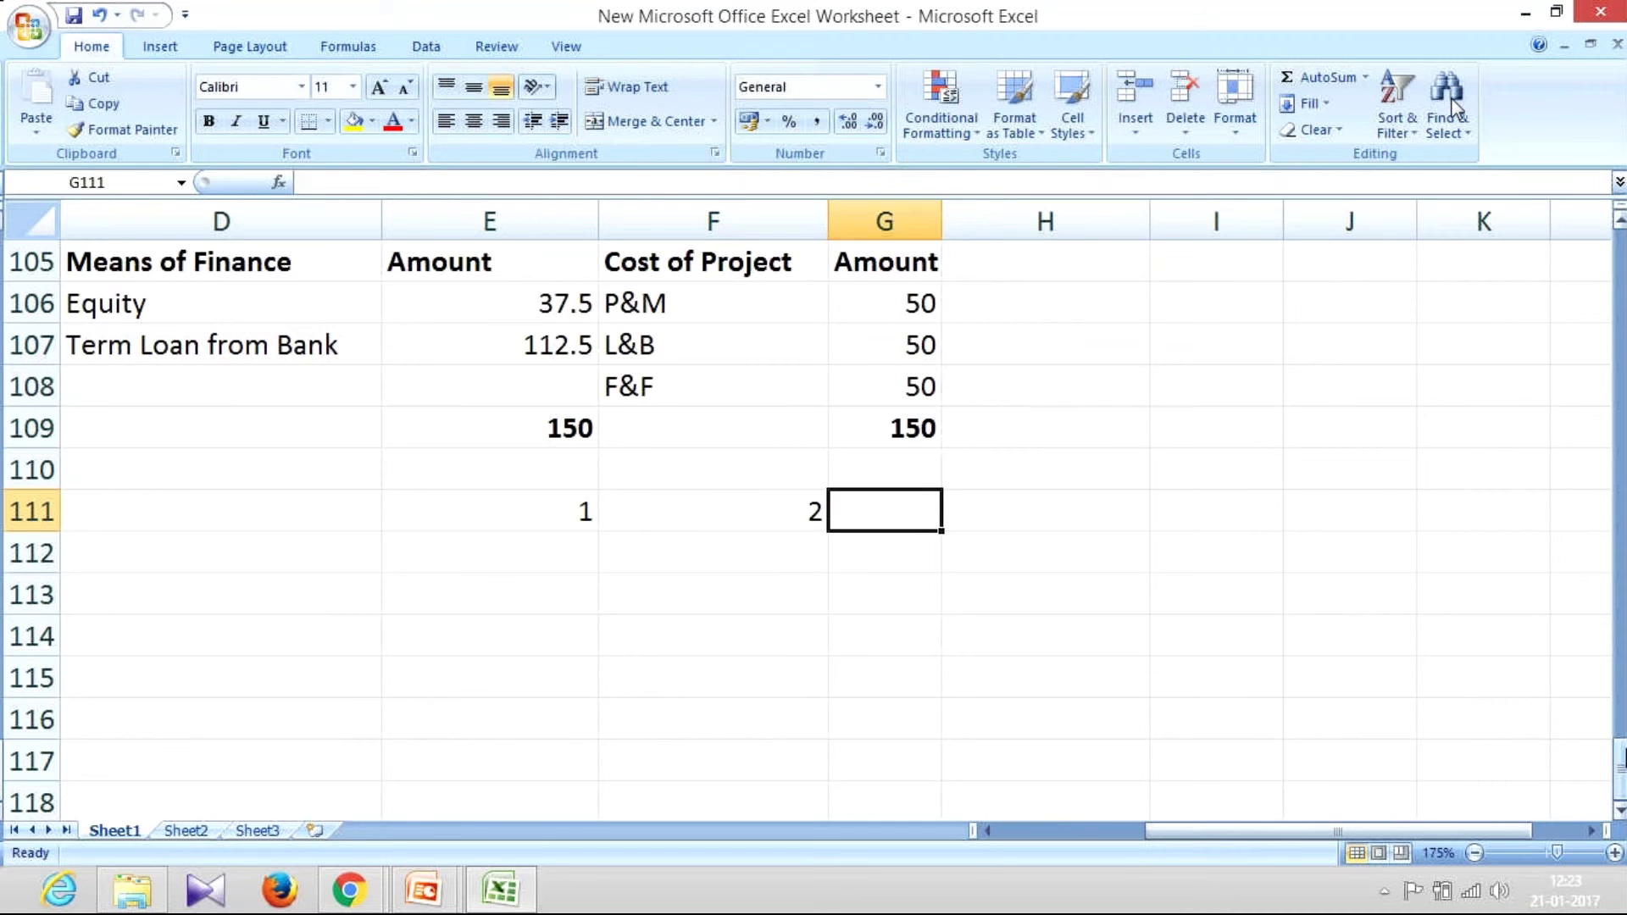
{"action": "type", "text": "4"}
{"action": "key", "text": "Tab"}
{"action": "key", "text": "shift+Tab"}
{"action": "type", "text": "3"}
{"action": "key", "text": "Tab"}
{"action": "type", "text": "4"}
{"action": "key", "text": "Tab"}
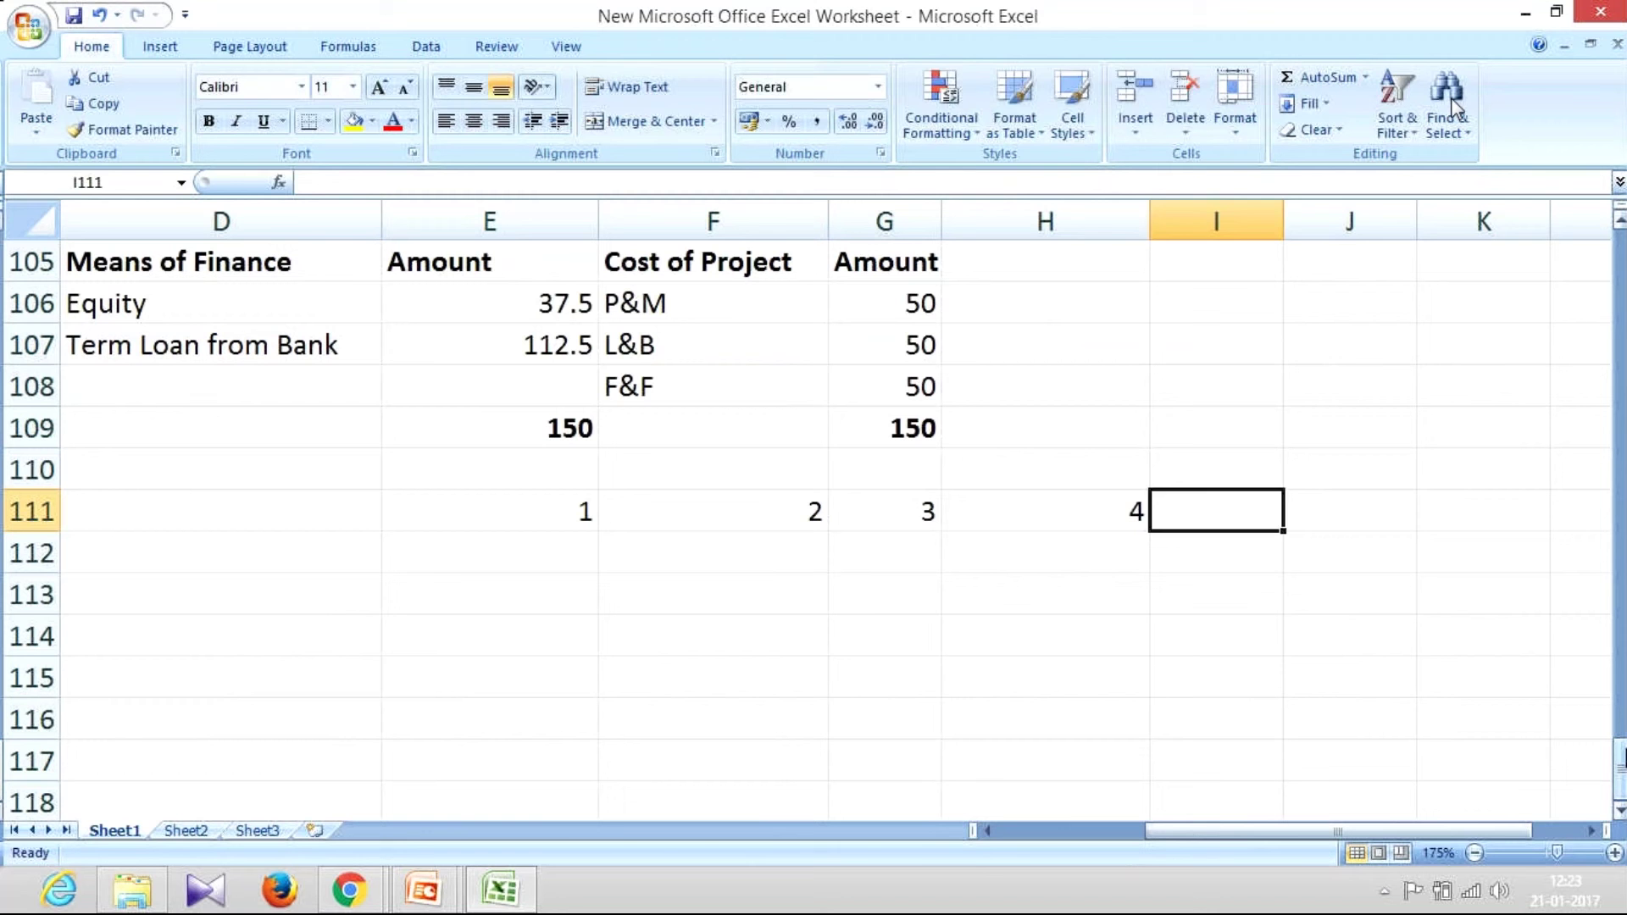
{"action": "type", "text": "5"}
{"action": "key", "text": "Tab"}
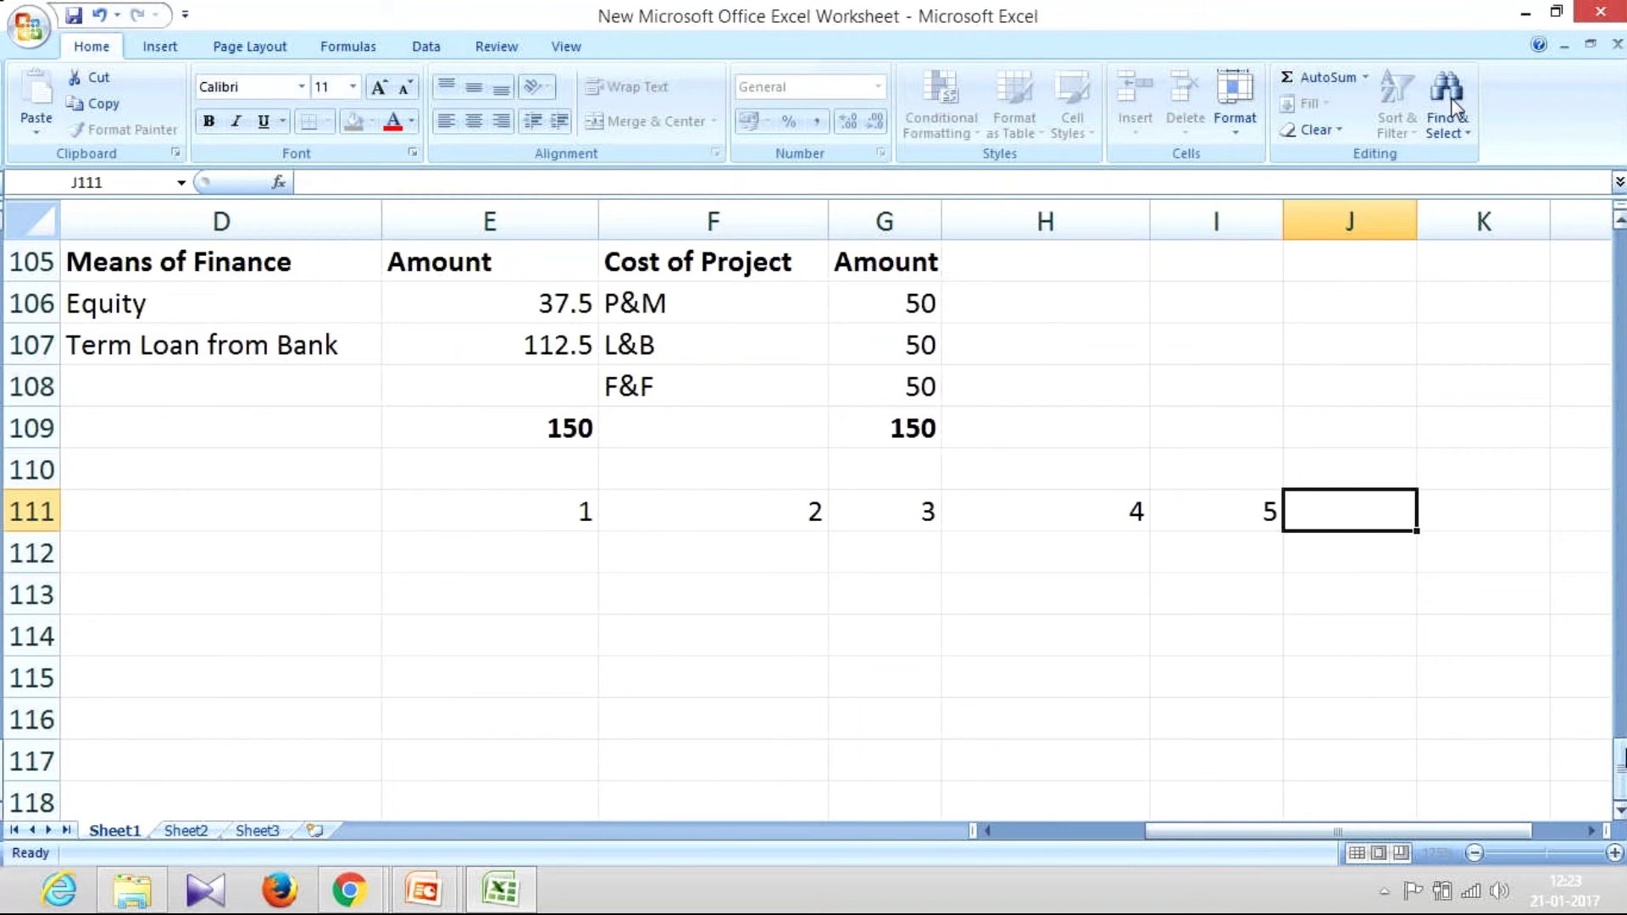
Add the Loan Repayment row with =E107/5 in year 1 and 22.5 carried through year 5.
{"action": "key", "text": "Return"}
{"action": "type", "text": "Loan Repayment"}
{"action": "key", "text": "Return"}
{"action": "key", "text": "Up"}
{"action": "key", "text": "Right"}
{"action": "type", "text": "="}
{"action": "key", "text": "Up"}
{"action": "key", "text": "Up"}
{"action": "key", "text": "Up"}
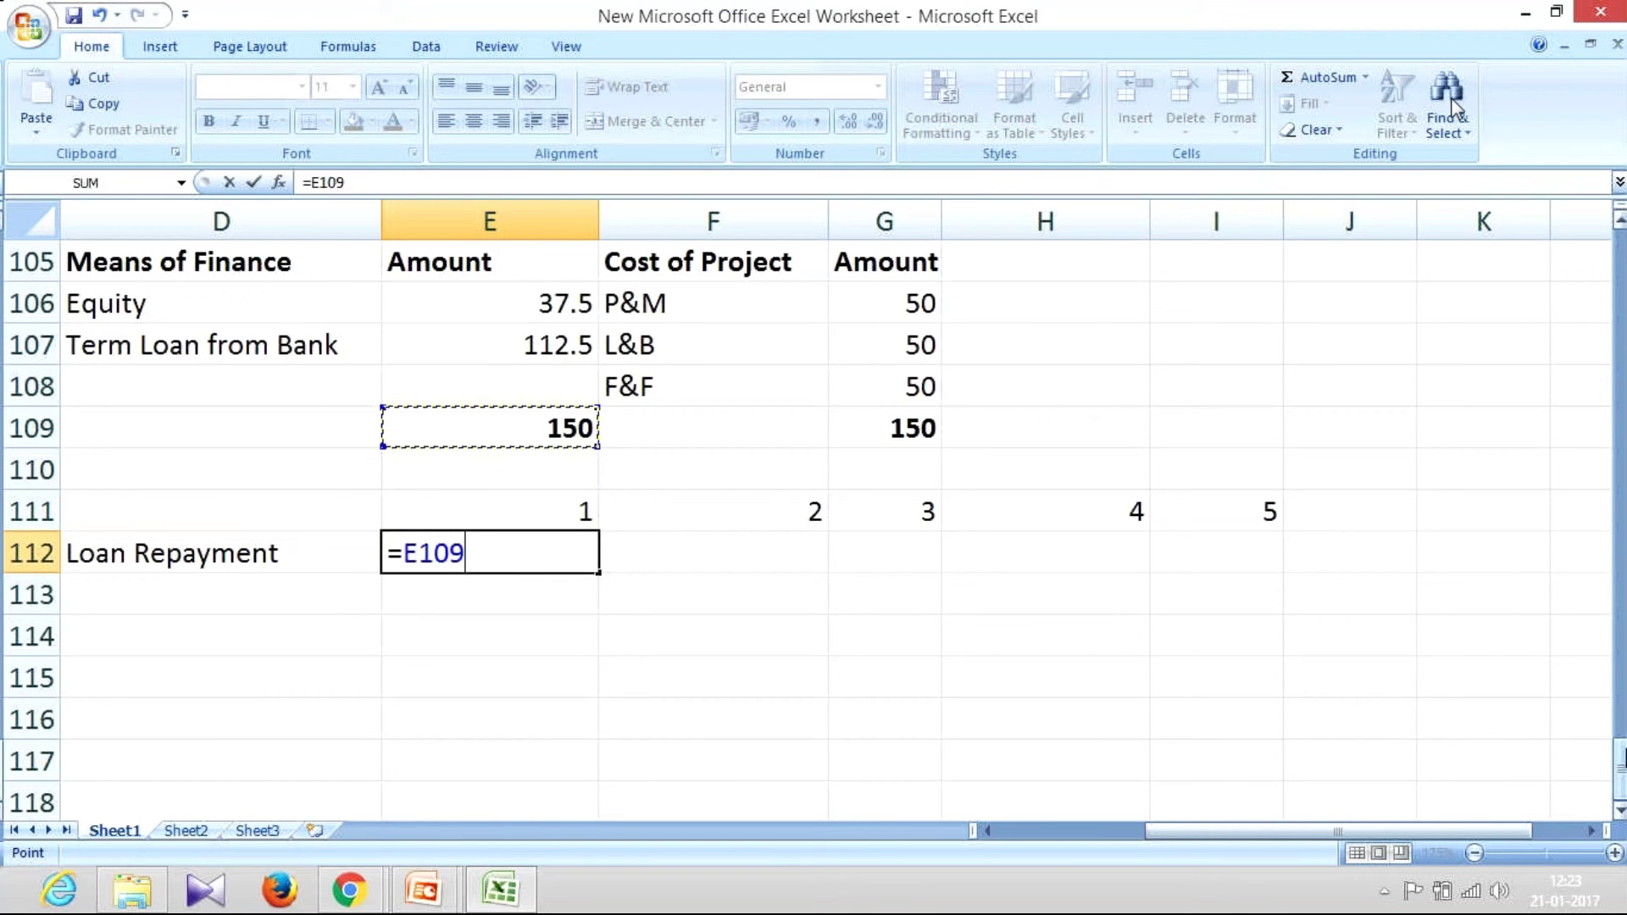
{"action": "key", "text": "Up"}
{"action": "key", "text": "Up"}
{"action": "type", "text": "/5"}
{"action": "key", "text": "Tab"}
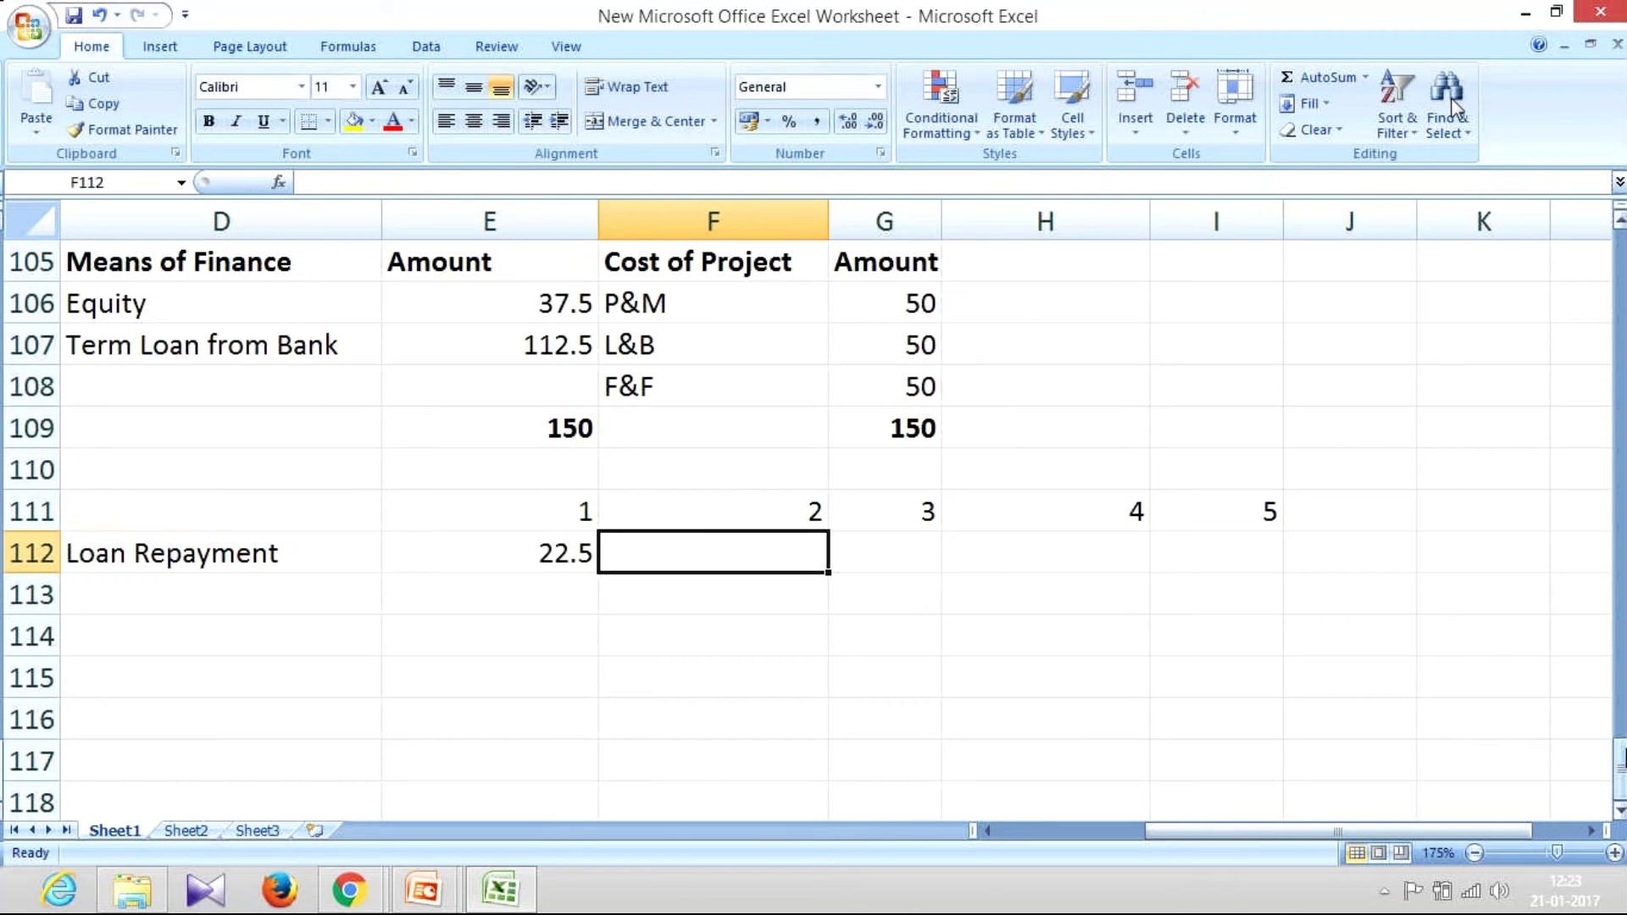
{"action": "type", "text": "="}
{"action": "key", "text": "Left"}
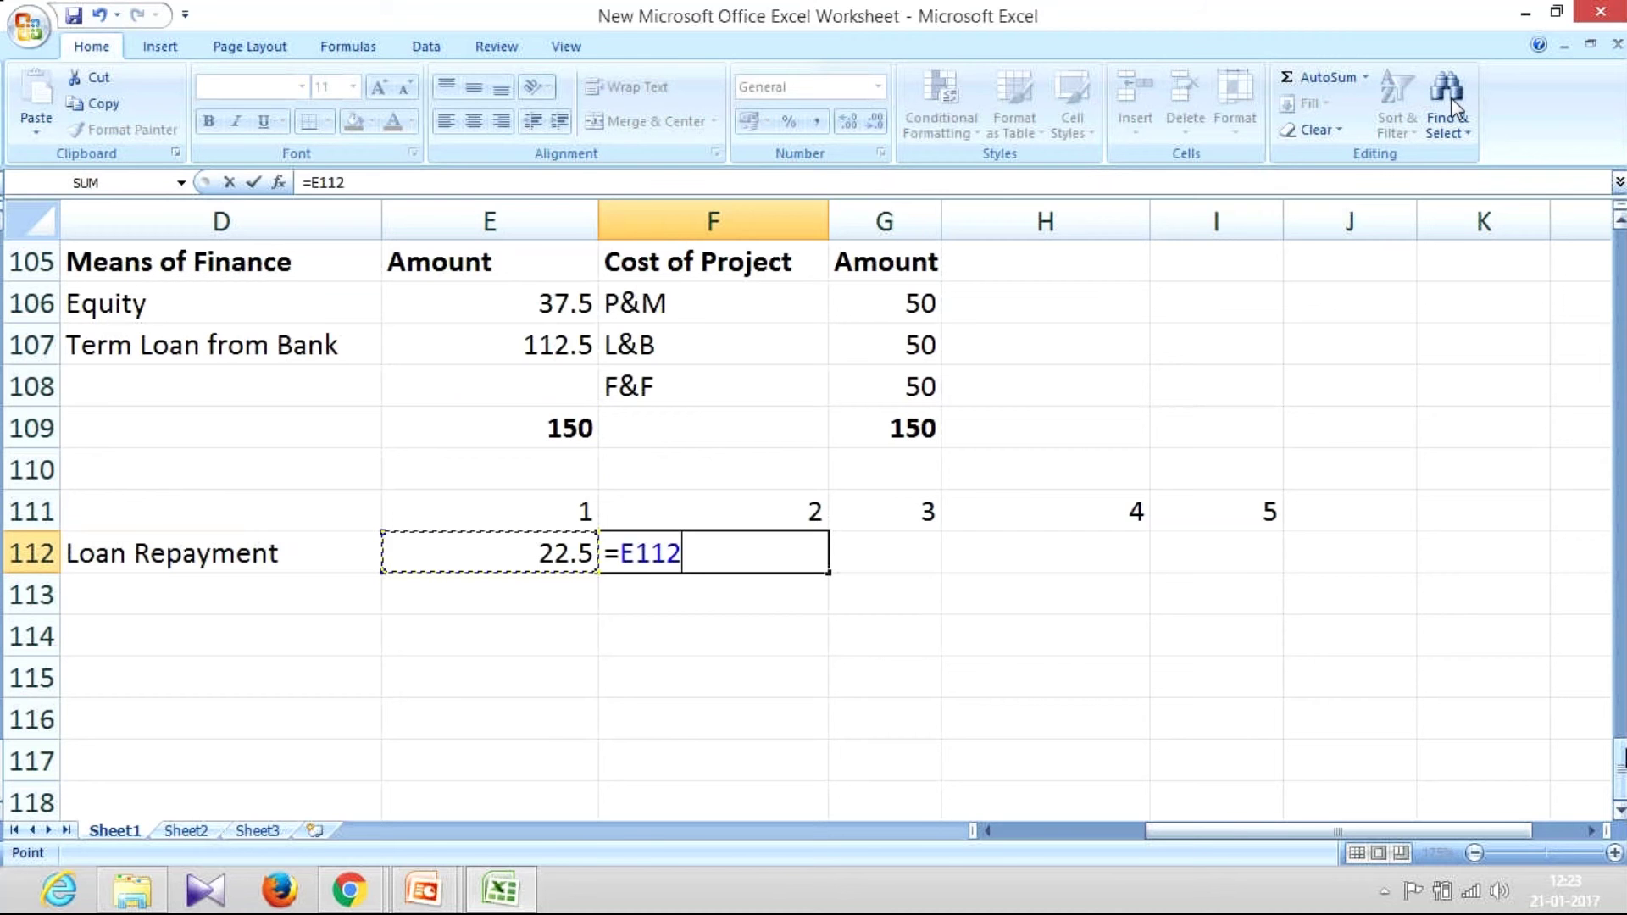
{"action": "key", "text": "Tab"}
{"action": "key", "text": "shift+Right"}
{"action": "key", "text": "shift+Right"}
{"action": "type", "text": "="}
{"action": "key", "text": "Left"}
{"action": "key", "text": "ctrl+Return"}
Add a Total heading in J111 and sum the repayments to 112.5 with =SUM(E112:I112).
{"action": "key", "text": "Up"}
{"action": "key", "text": "Right"}
{"action": "key", "text": "Right"}
{"action": "key", "text": "Right"}
{"action": "type", "text": "Total"}
{"action": "key", "text": "Return"}
{"action": "type", "text": "=sum"}
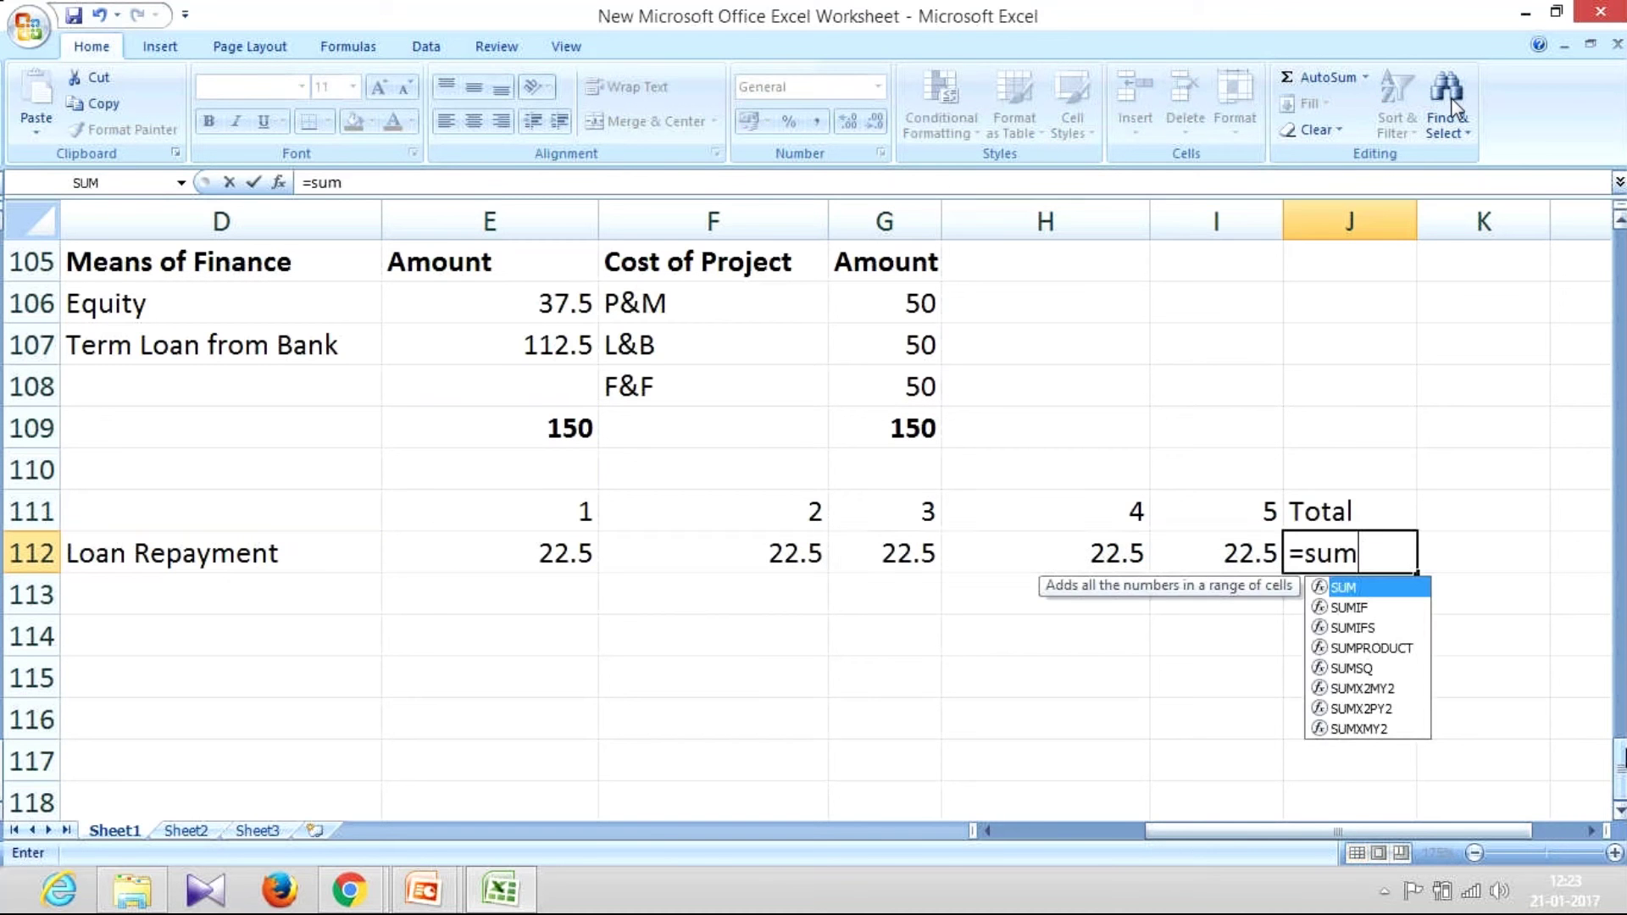
{"action": "type", "text": "("}
{"action": "key", "text": "Left"}
{"action": "key", "text": "shift+Left"}
{"action": "key", "text": "shift+Left"}
{"action": "key", "text": "shift+Left"}
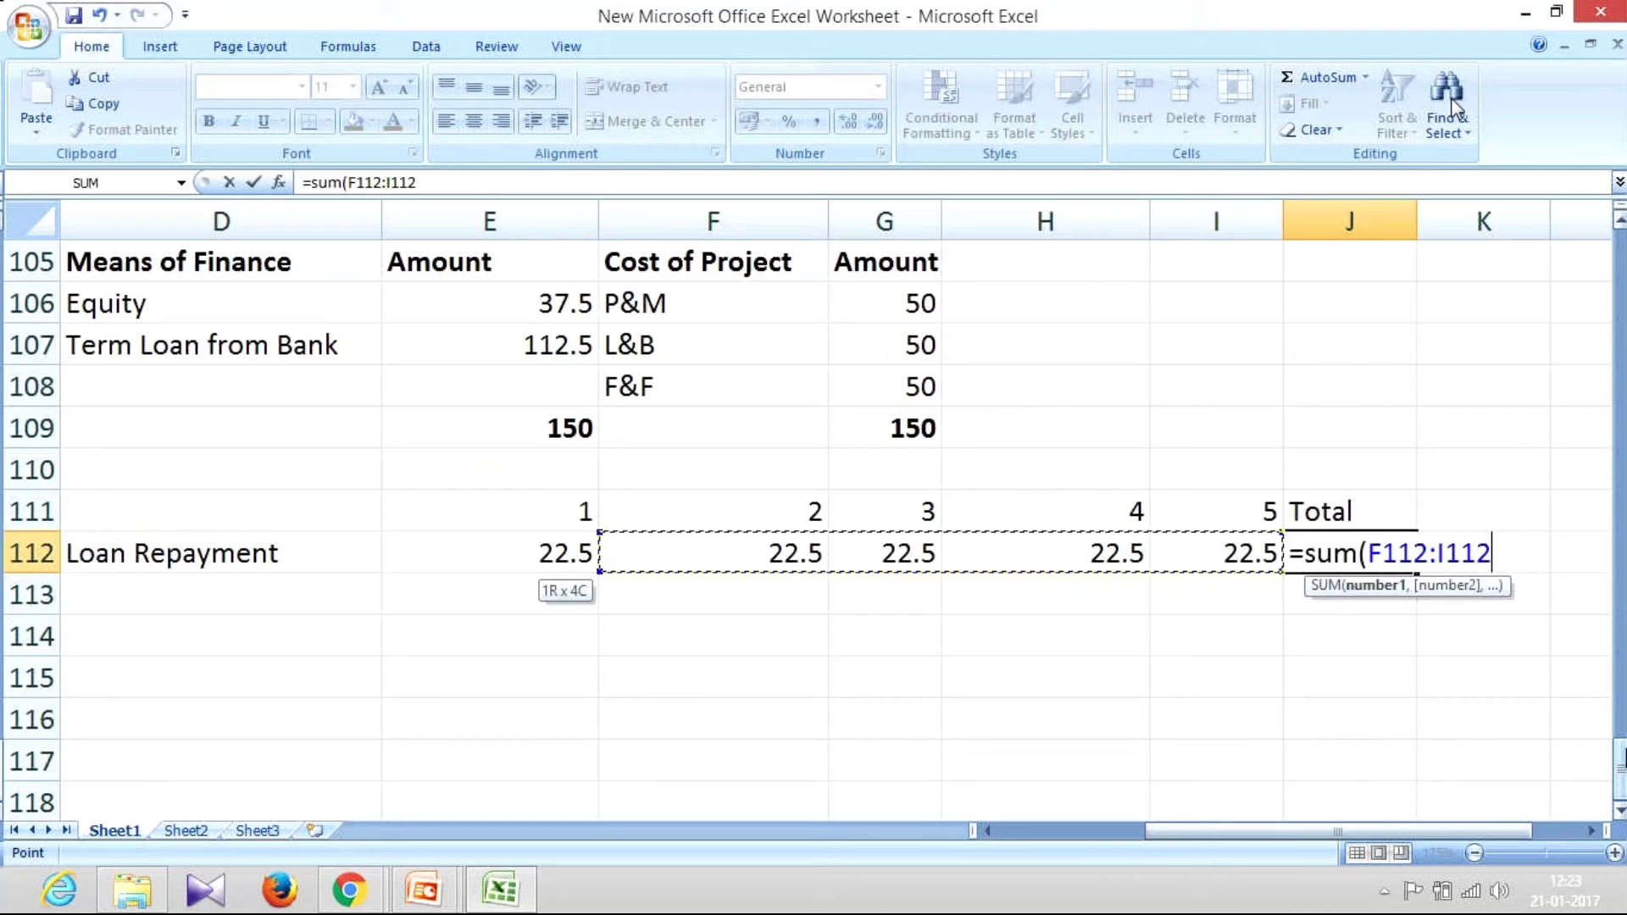
{"action": "key", "text": "shift+Left"}
{"action": "key", "text": "ctrl+Return"}
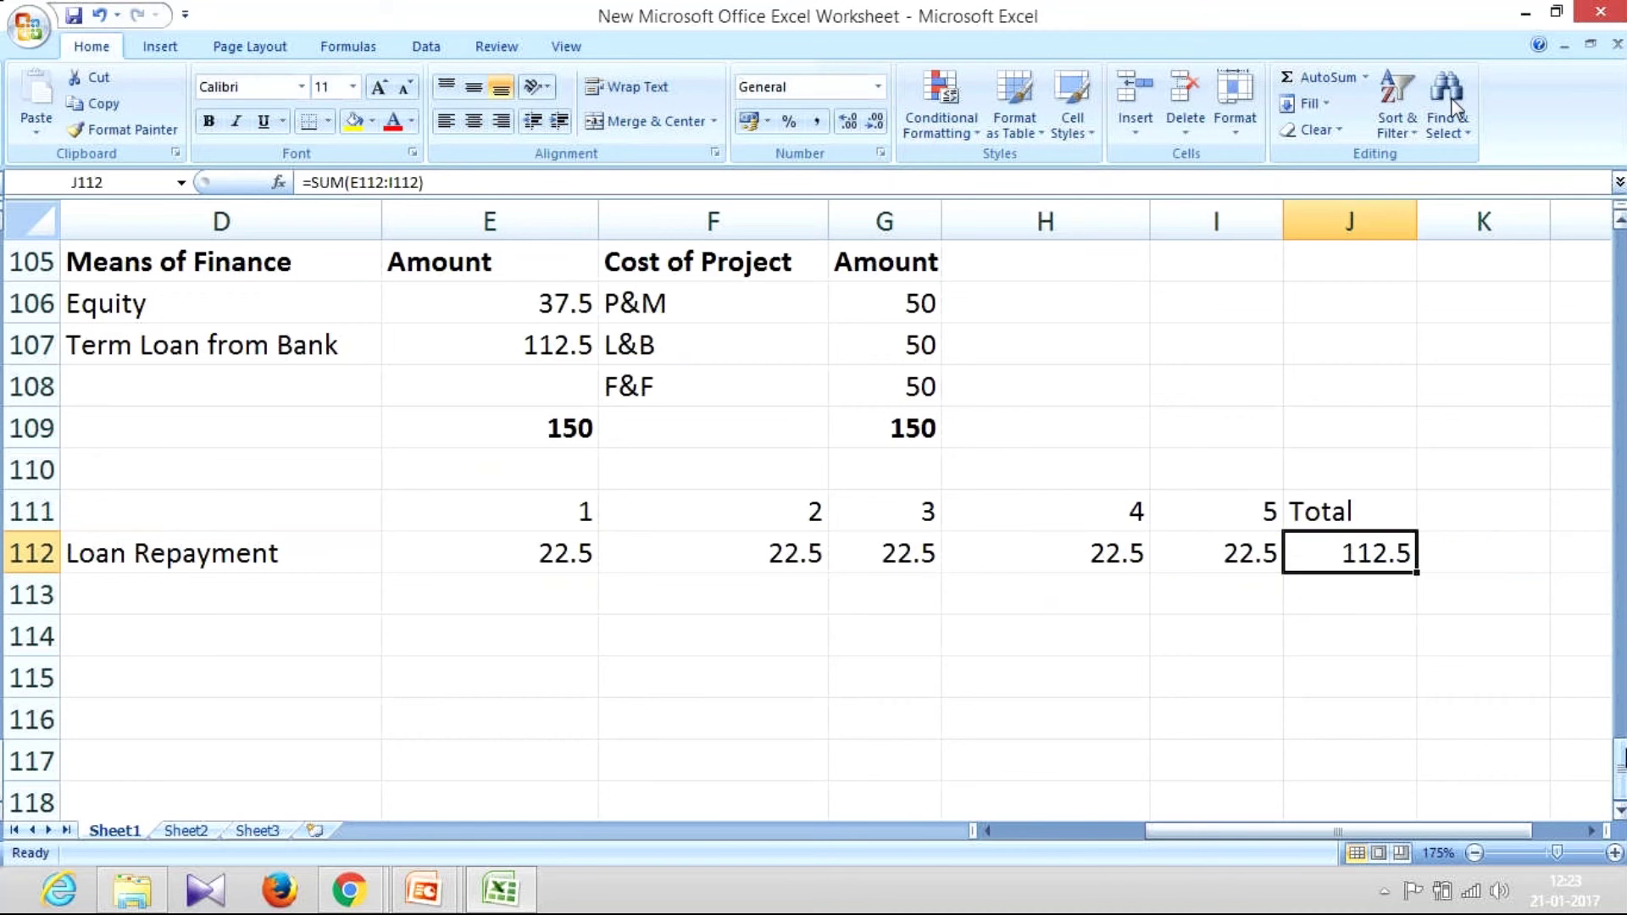
{"action": "key", "text": "Up"}
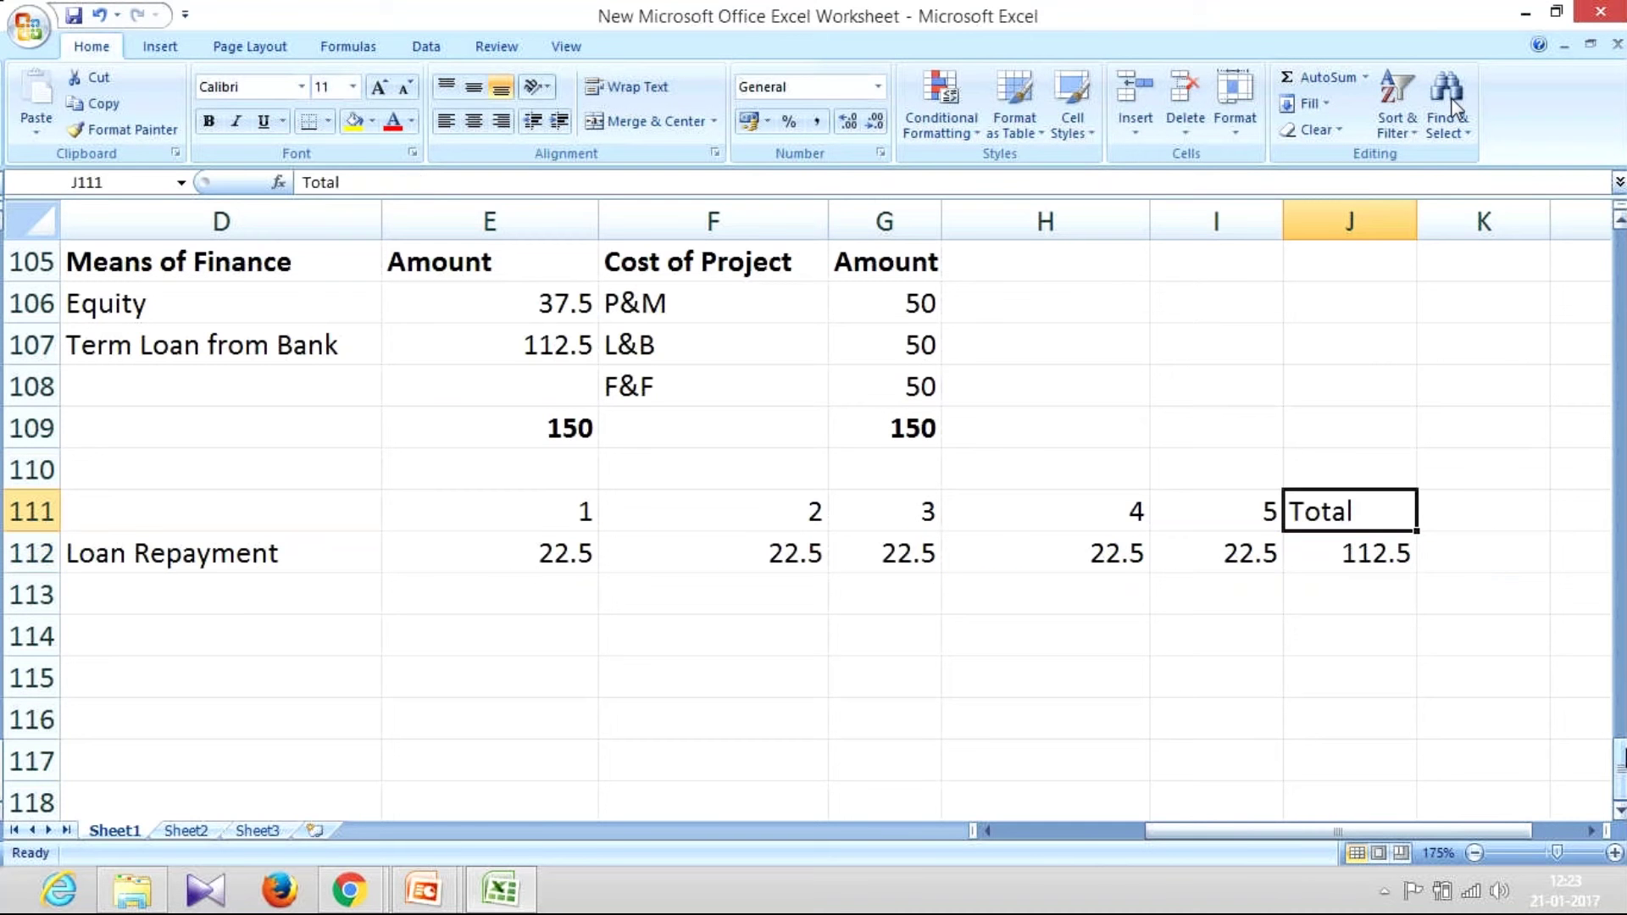
{"action": "key", "text": "Left"}
{"action": "key", "text": "Left"}
{"action": "key", "text": "Left"}
{"action": "key", "text": "Left"}
{"action": "key", "text": "Left"}
{"action": "key", "text": "Left"}
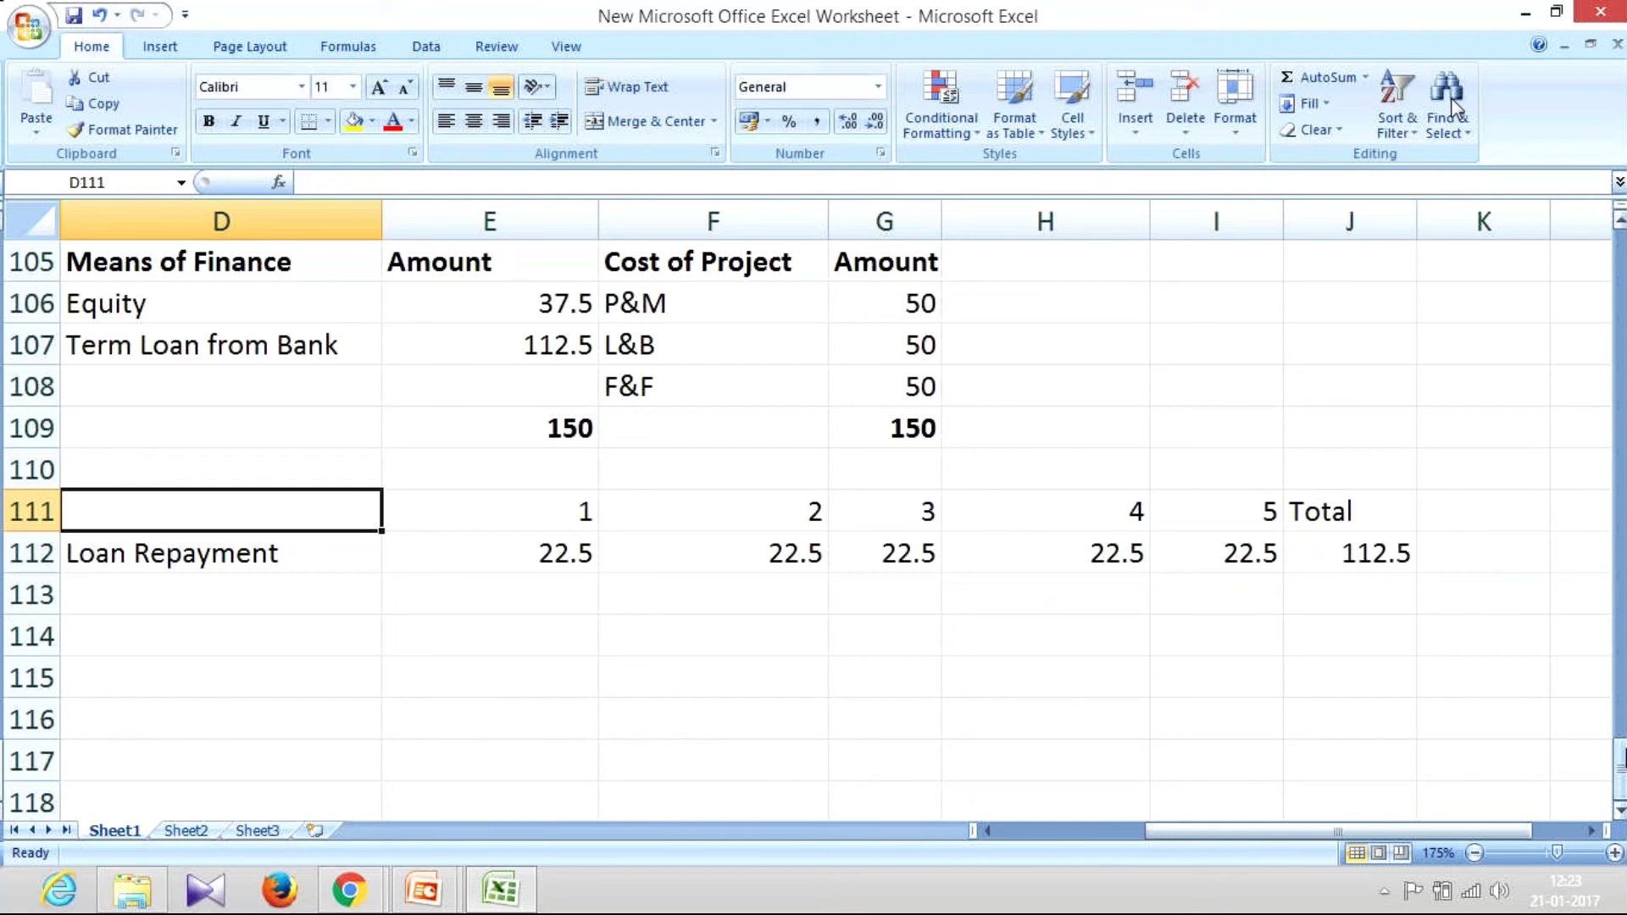
{"action": "key", "text": "Up"}
{"action": "key", "text": "Up"}
{"action": "key", "text": "Up"}
{"action": "type", "text": "("}
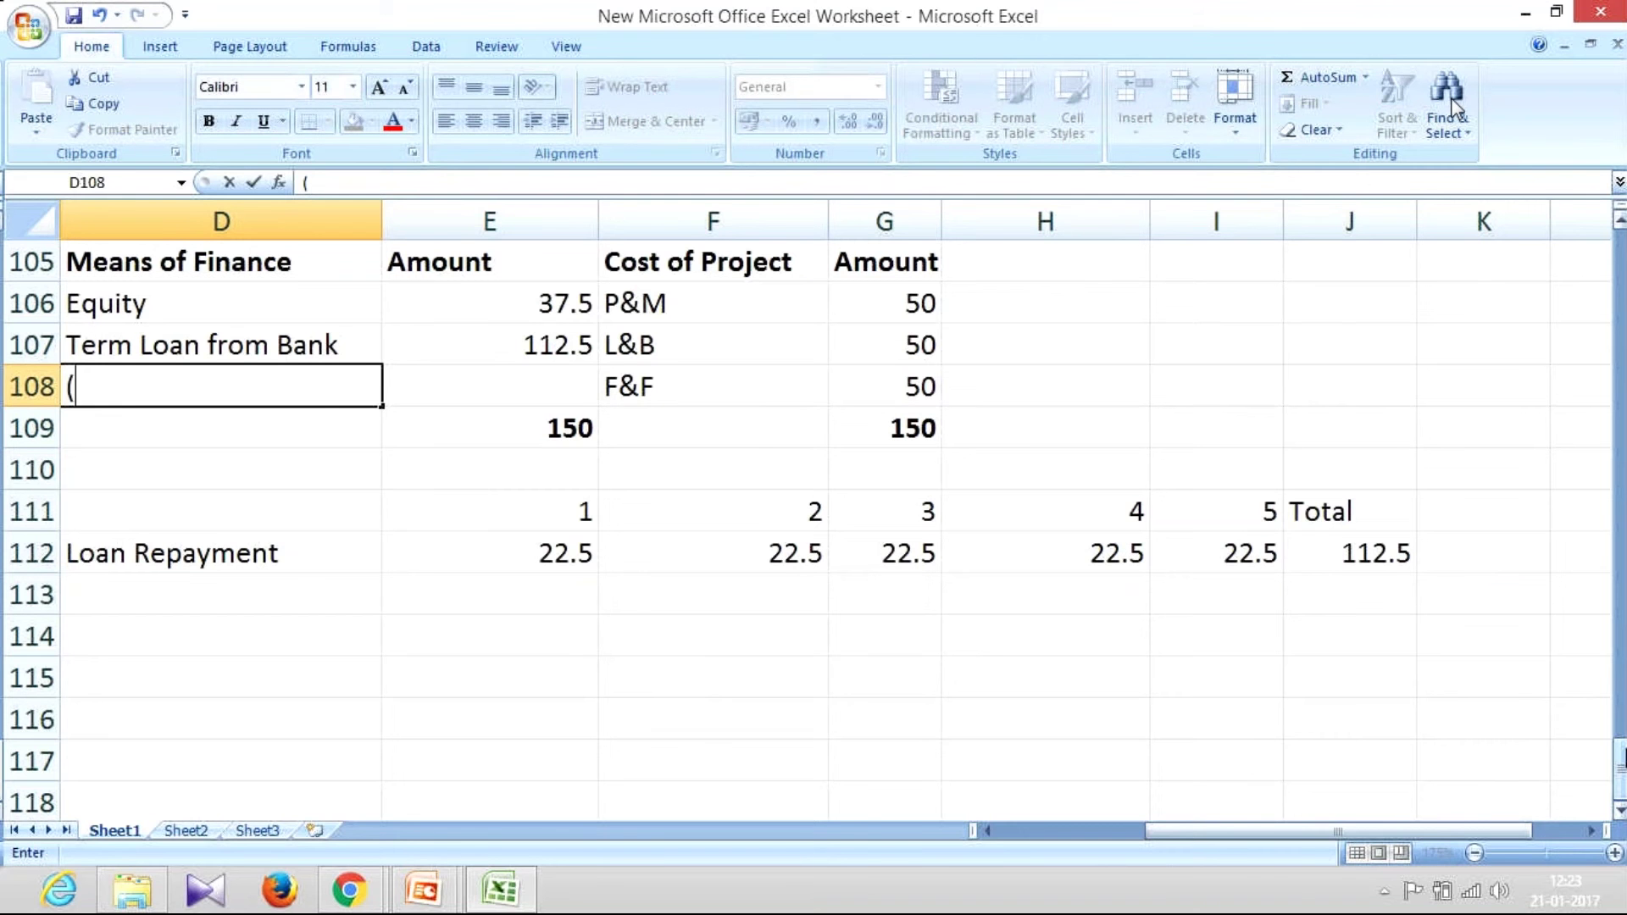
{"action": "type", "text": "Inter"}
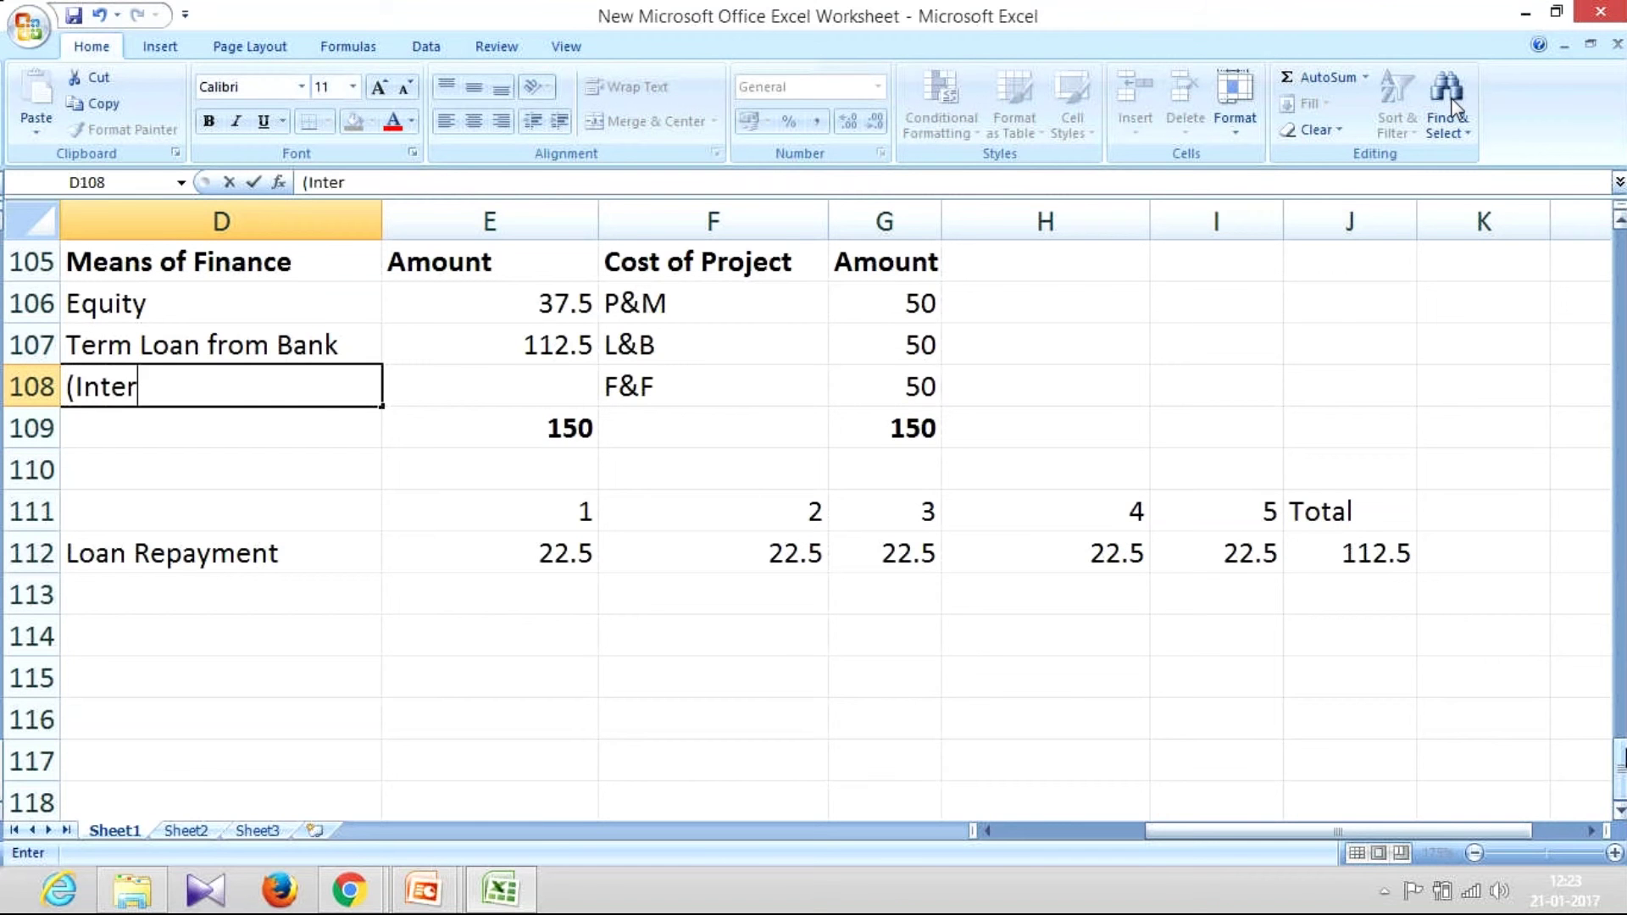
{"action": "type", "text": "est rate is 1"}
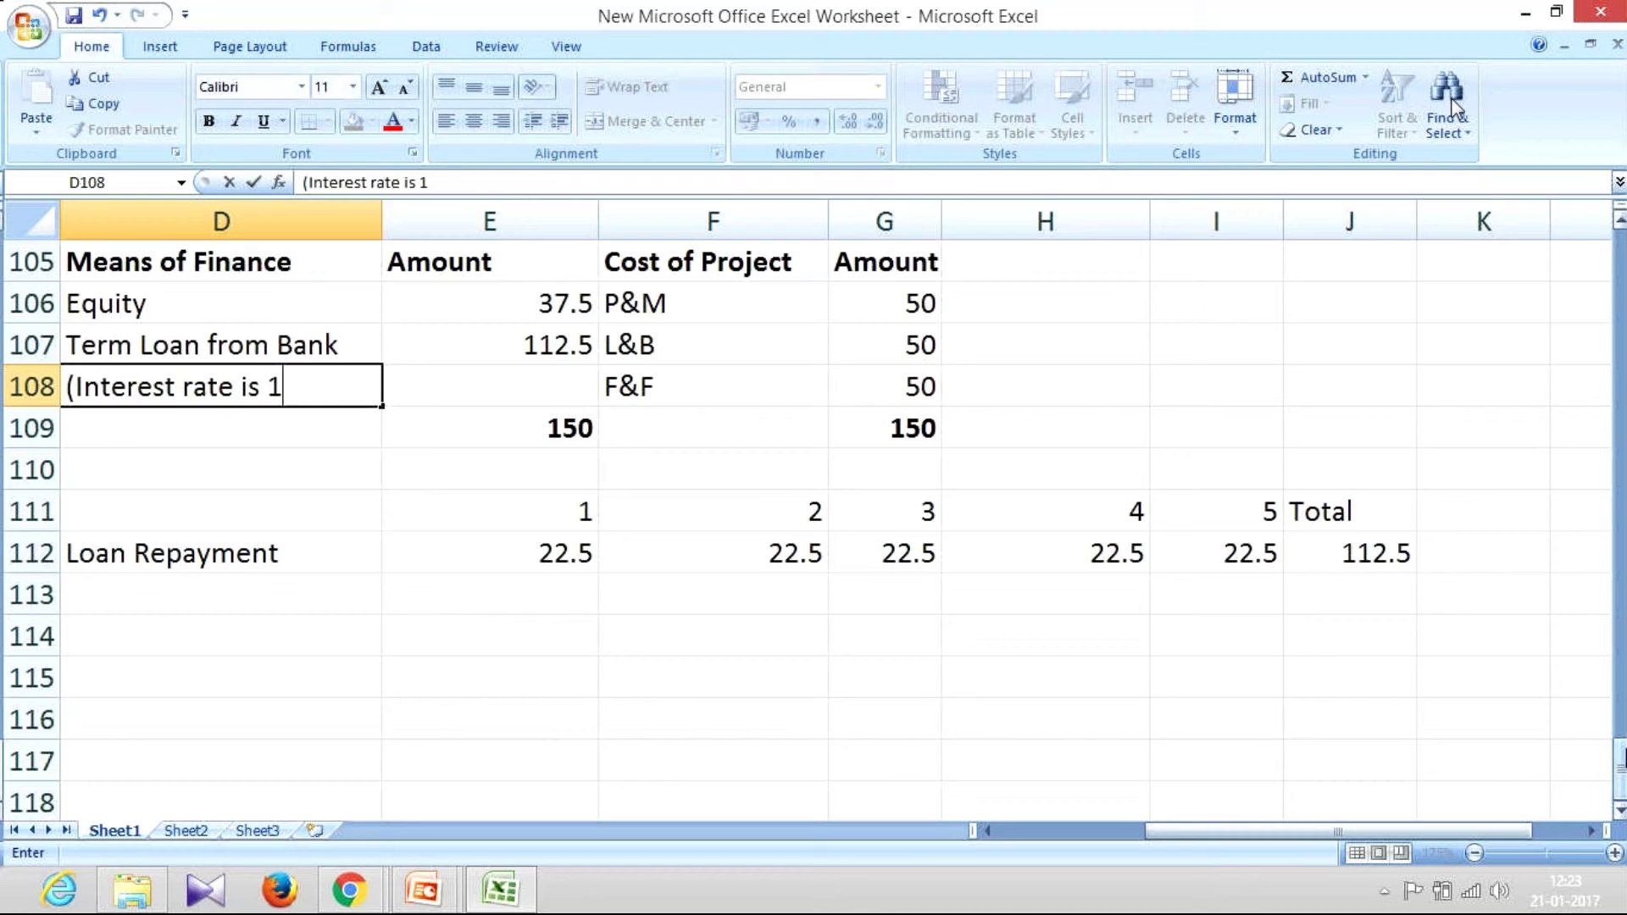
{"action": "type", "text": "0%)"}
{"action": "key", "text": "Return"}
{"action": "key", "text": "Down"}
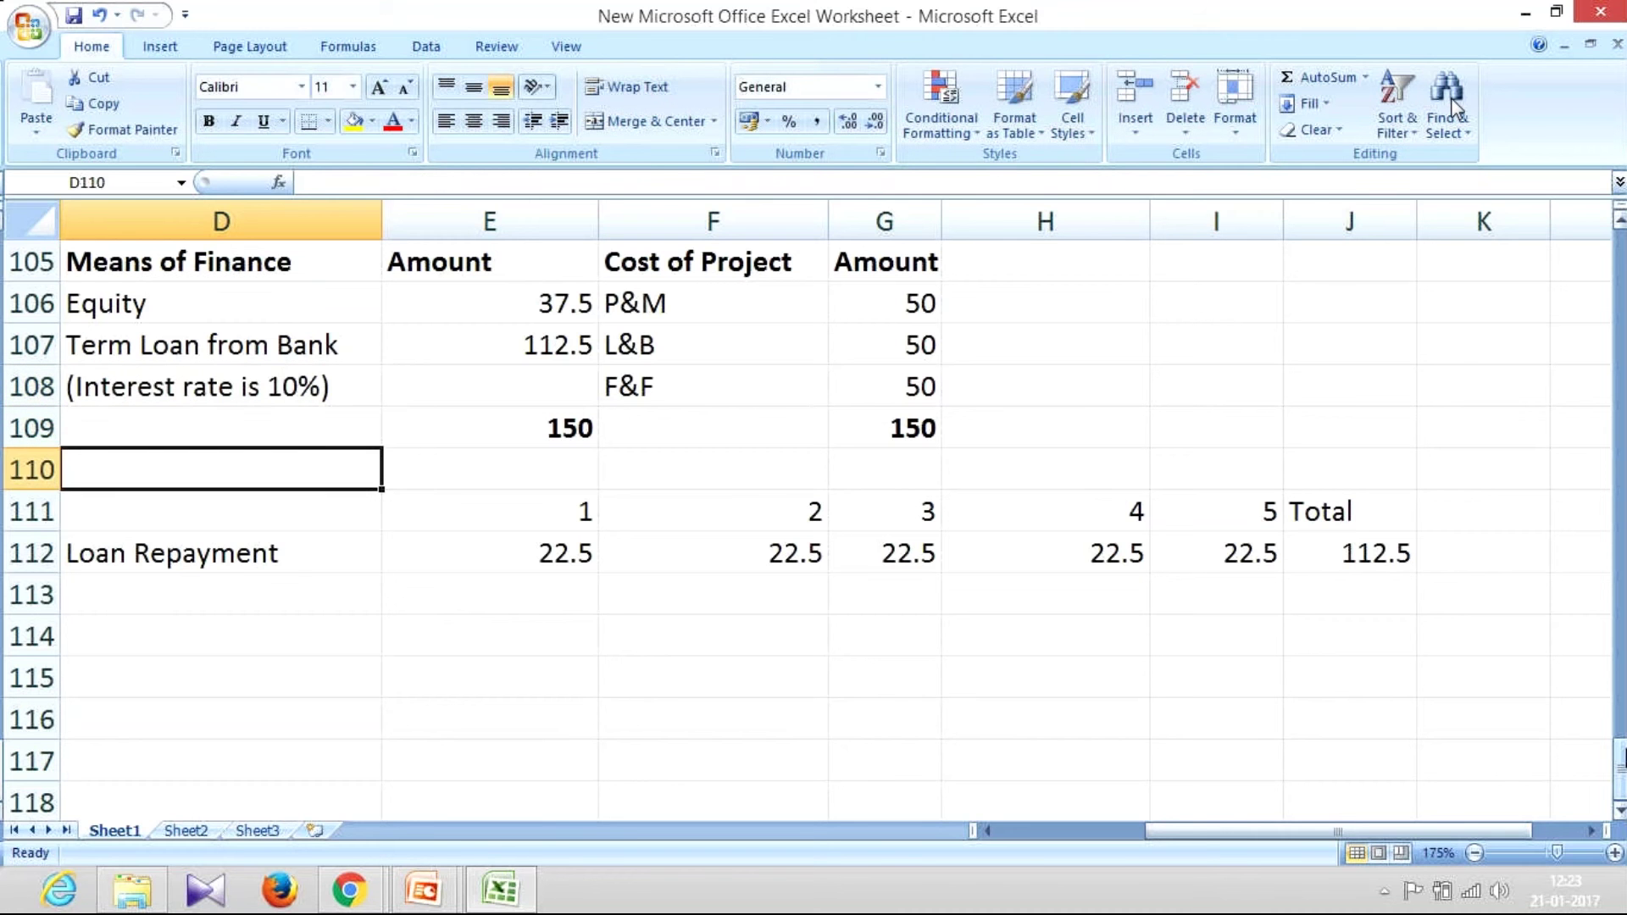
{"action": "key", "text": "Down"}
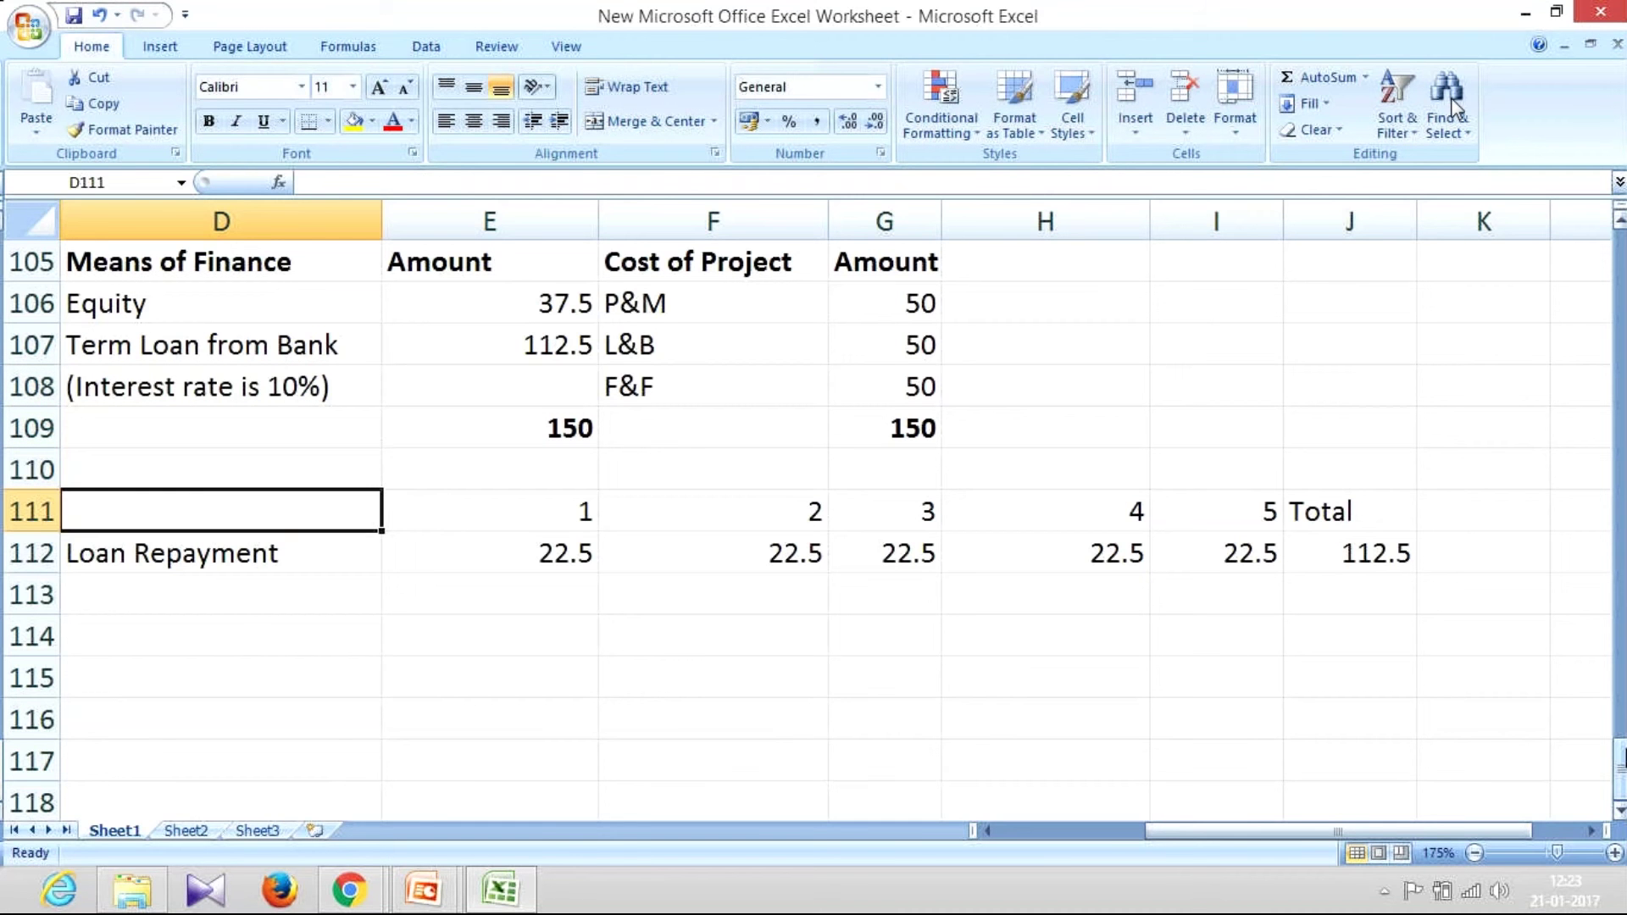
{"action": "key", "text": "Down"}
{"action": "key", "text": "Down"}
{"action": "key", "text": "Down"}
{"action": "key", "text": "Down"}
{"action": "key", "text": "Down"}
{"action": "key", "text": "Down"}
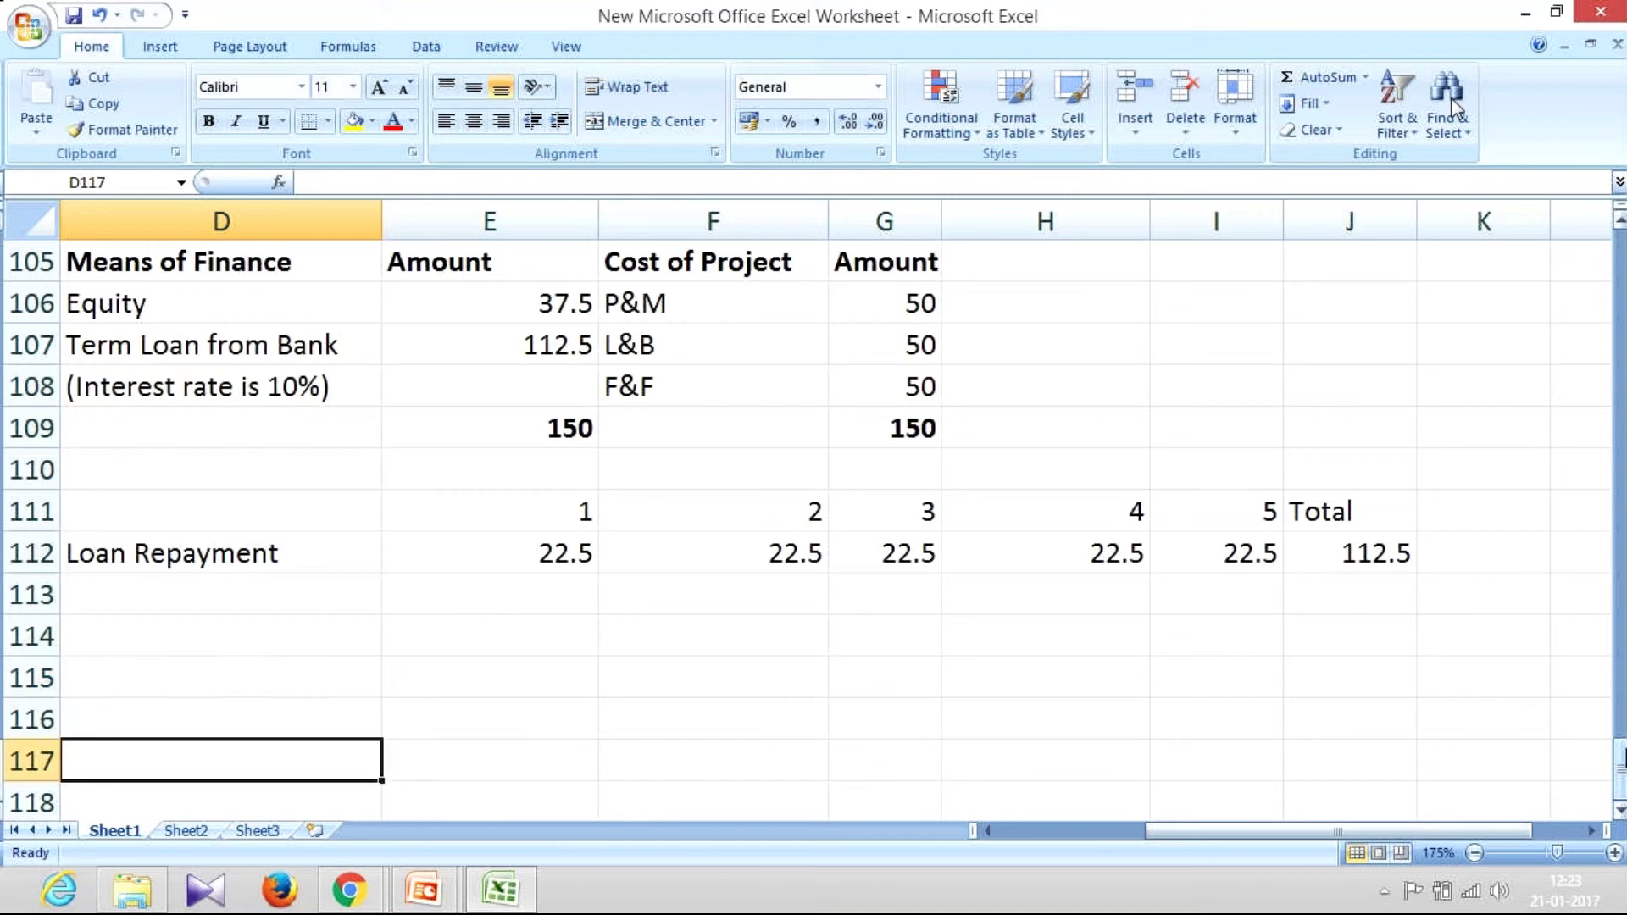
Add the OB row (=E107, 112.5) and the Repayment row (=E112, 22.5) in D115:E116.
{"action": "key", "text": "Up"}
{"action": "key", "text": "Up"}
{"action": "type", "text": "OB"}
{"action": "key", "text": "Return"}
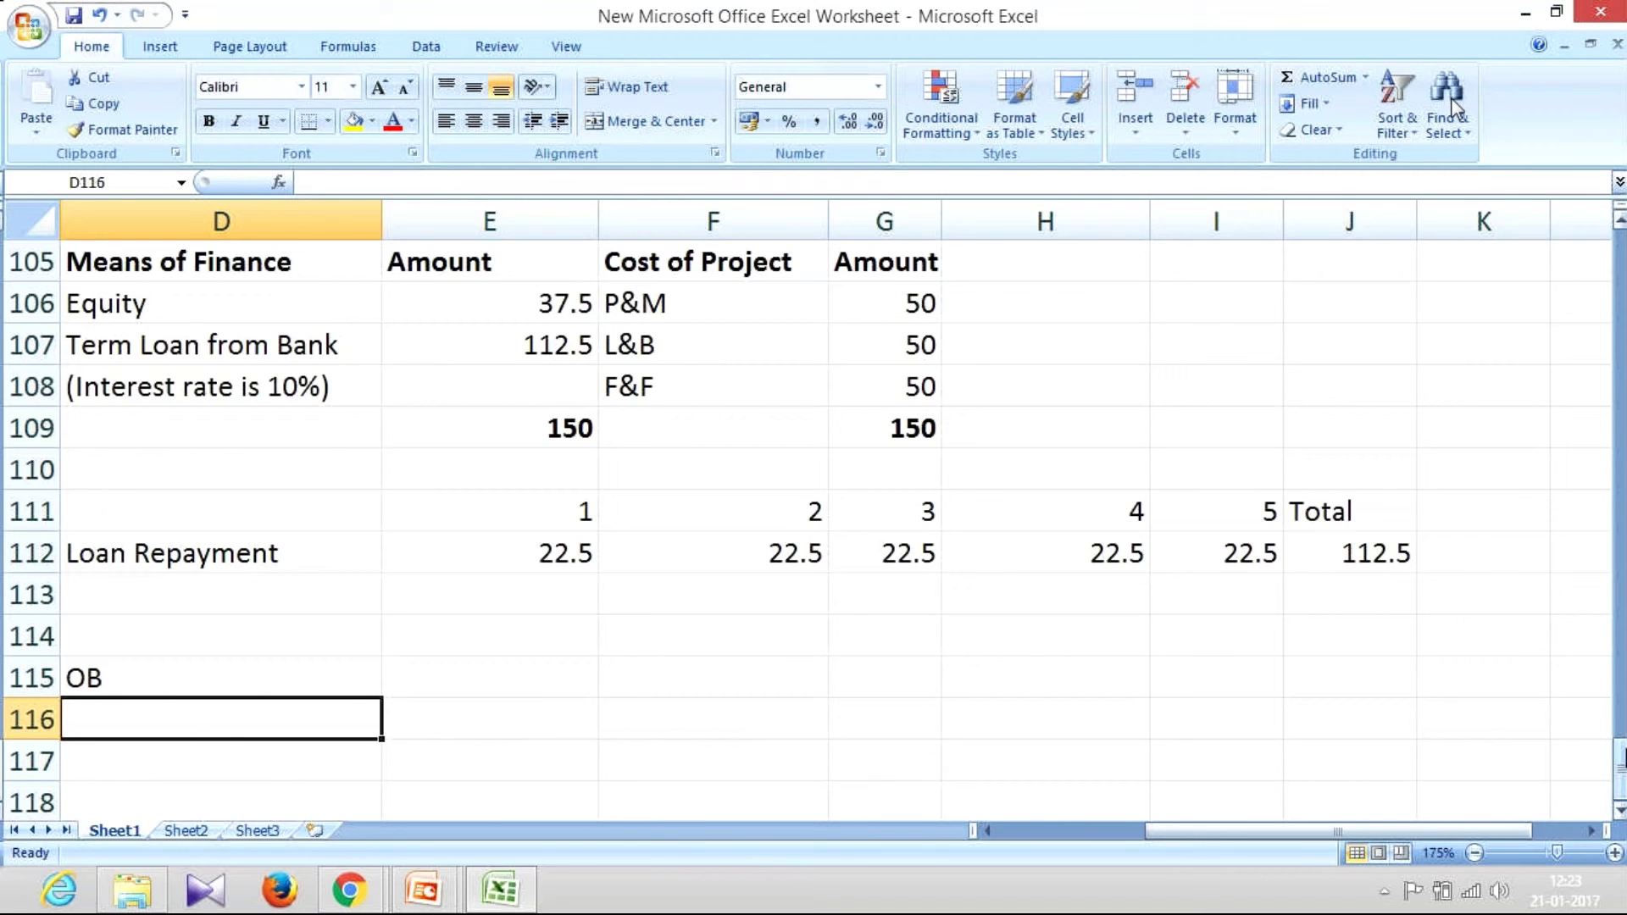
{"action": "key", "text": "Up"}
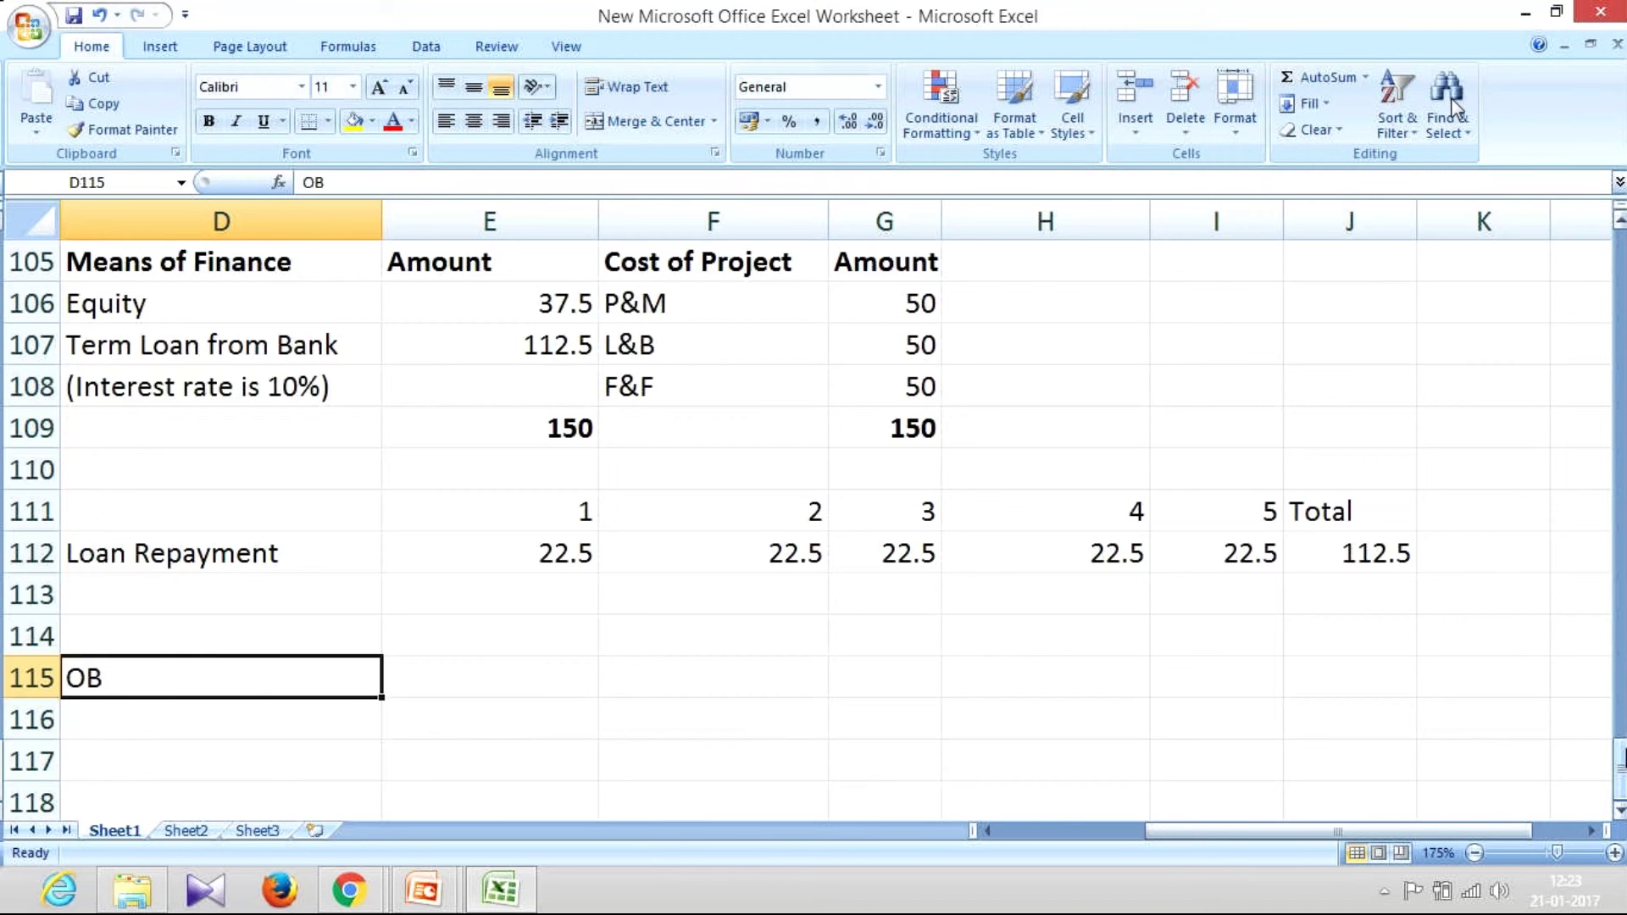
{"action": "key", "text": "Right"}
{"action": "type", "text": "="}
{"action": "key", "text": "Up"}
{"action": "key", "text": "Up"}
{"action": "key", "text": "Up"}
{"action": "key", "text": "Up"}
{"action": "key", "text": "Up"}
{"action": "key", "text": "Up"}
{"action": "key", "text": "Up"}
{"action": "key", "text": "Up"}
{"action": "key", "text": "Return"}
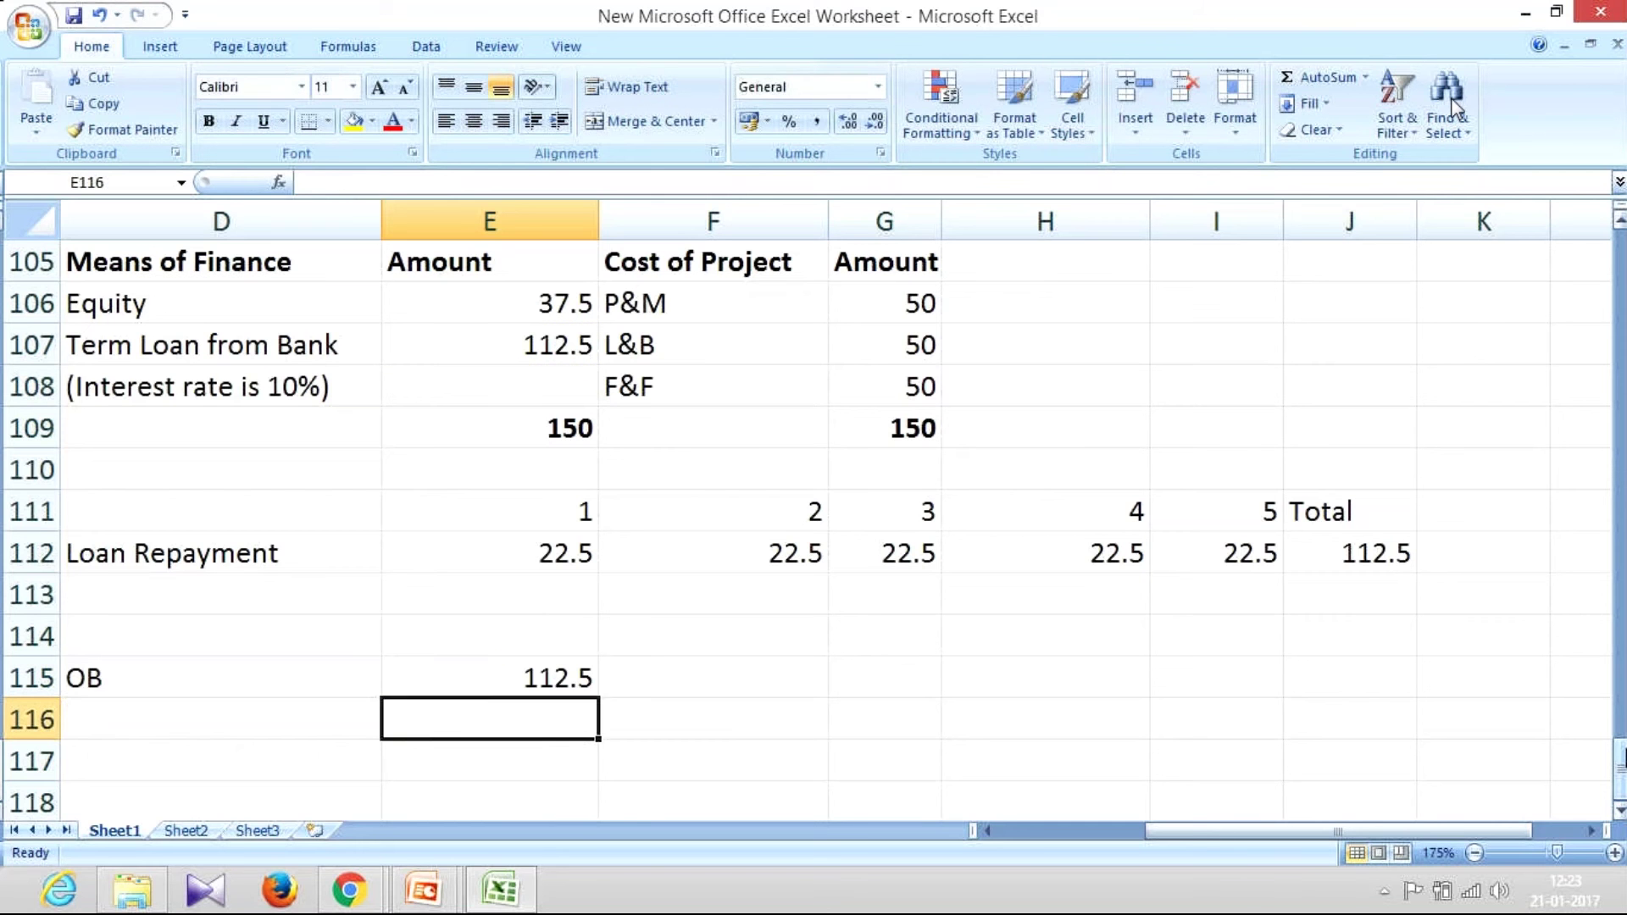
{"action": "key", "text": "Left"}
{"action": "type", "text": "Repayment"}
{"action": "key", "text": "Right"}
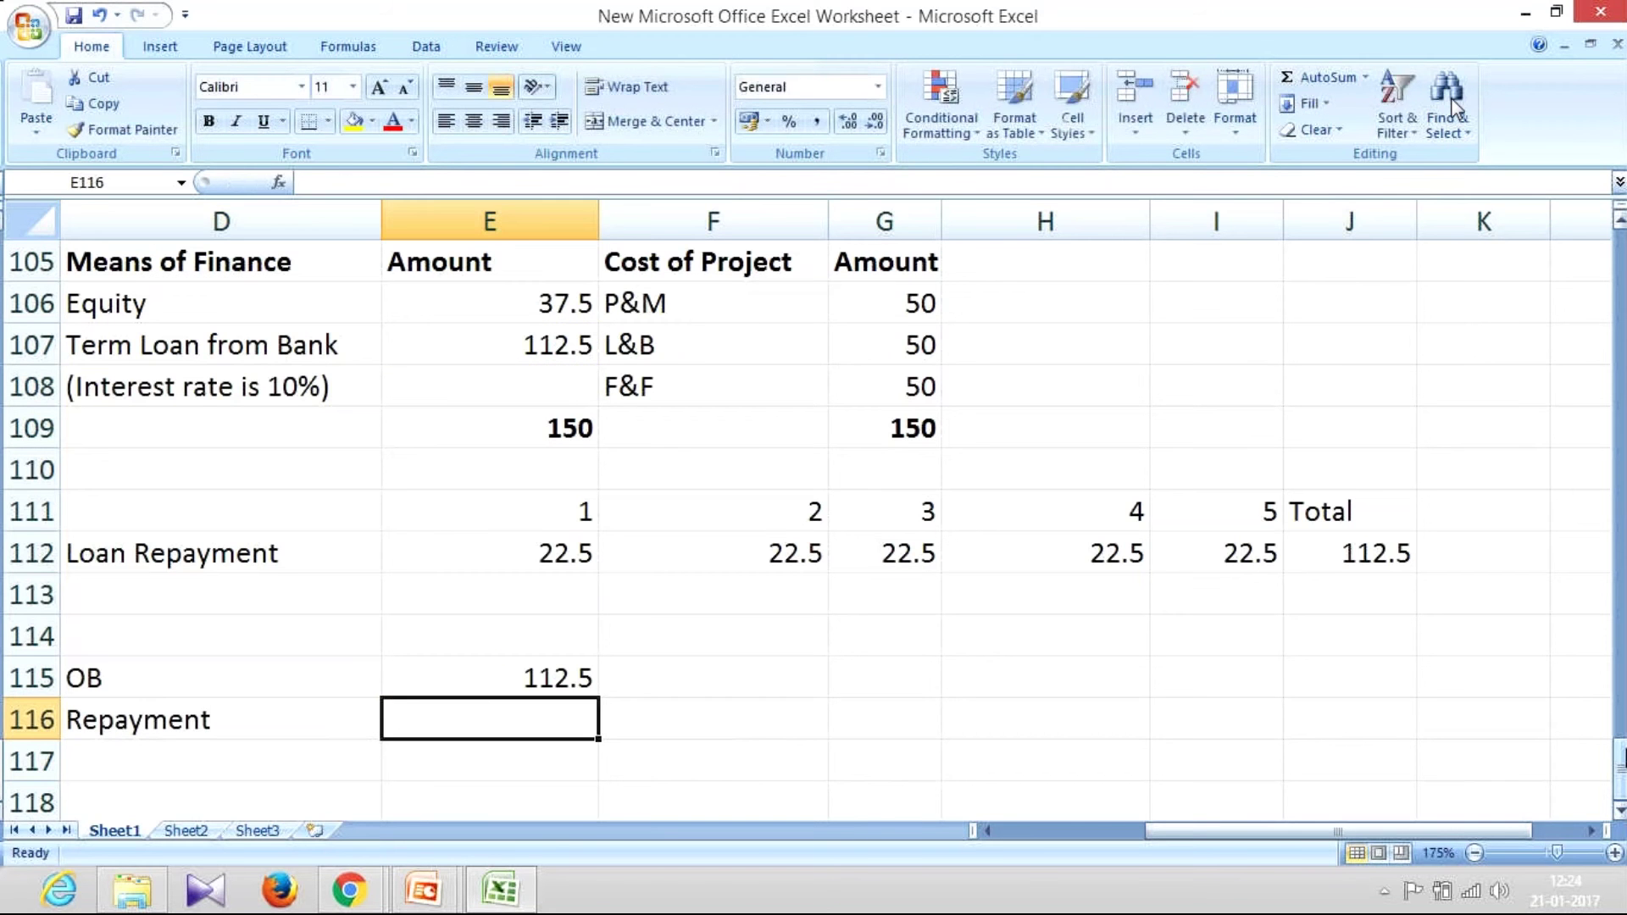
{"action": "type", "text": "="}
{"action": "key", "text": "Up"}
{"action": "key", "text": "Up"}
{"action": "key", "text": "Up"}
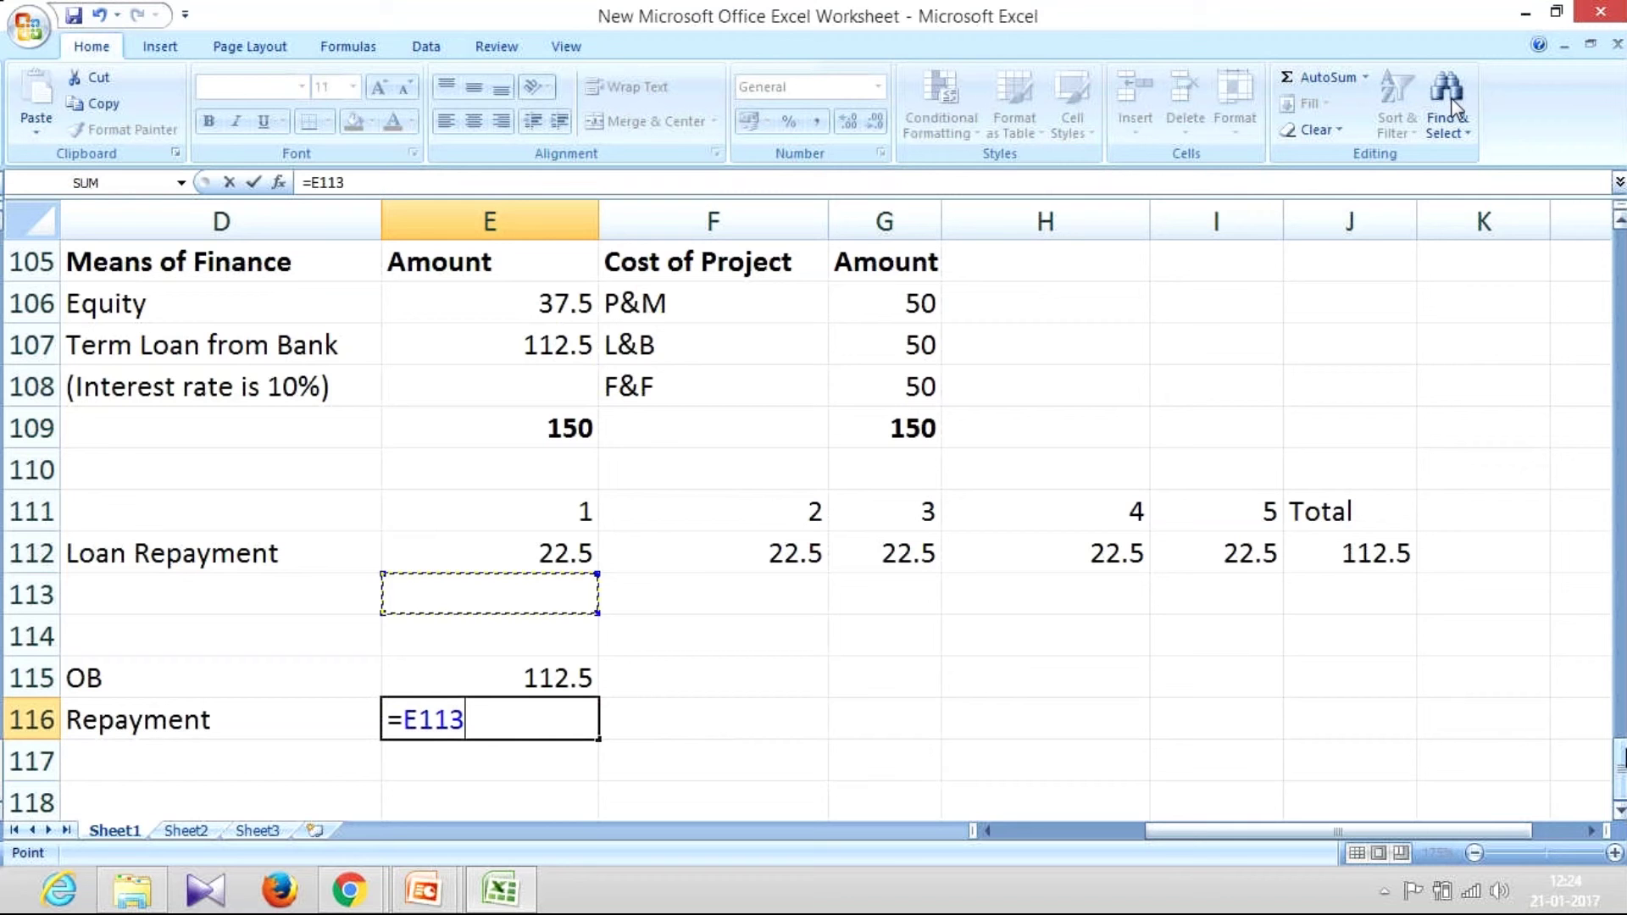
{"action": "key", "text": "Up"}
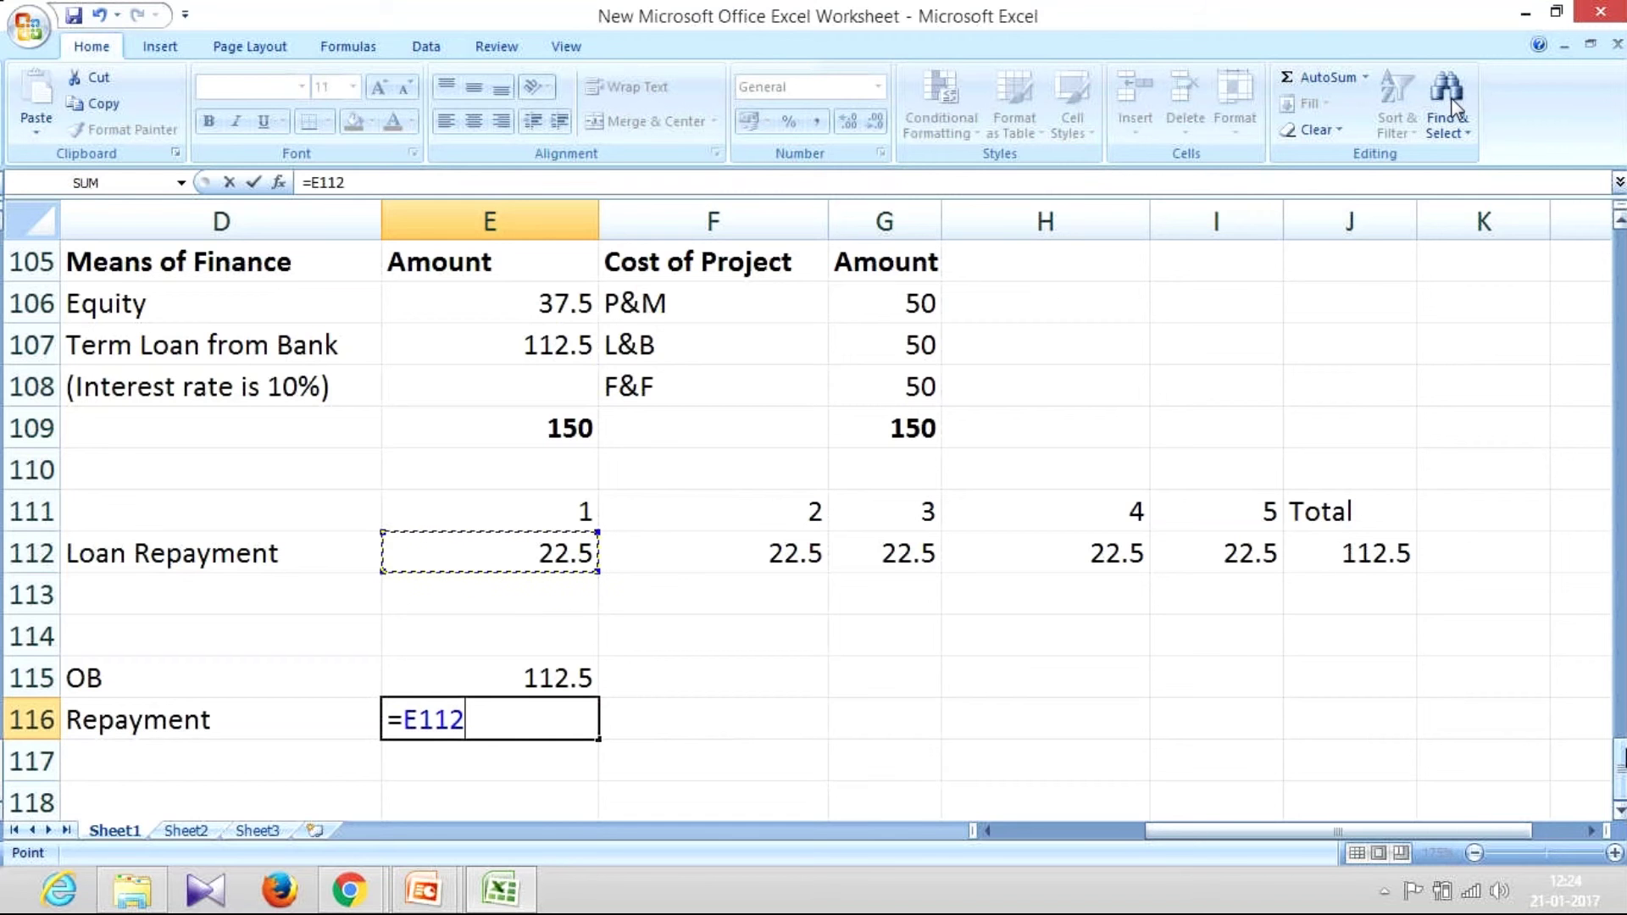
{"action": "key", "text": "Return"}
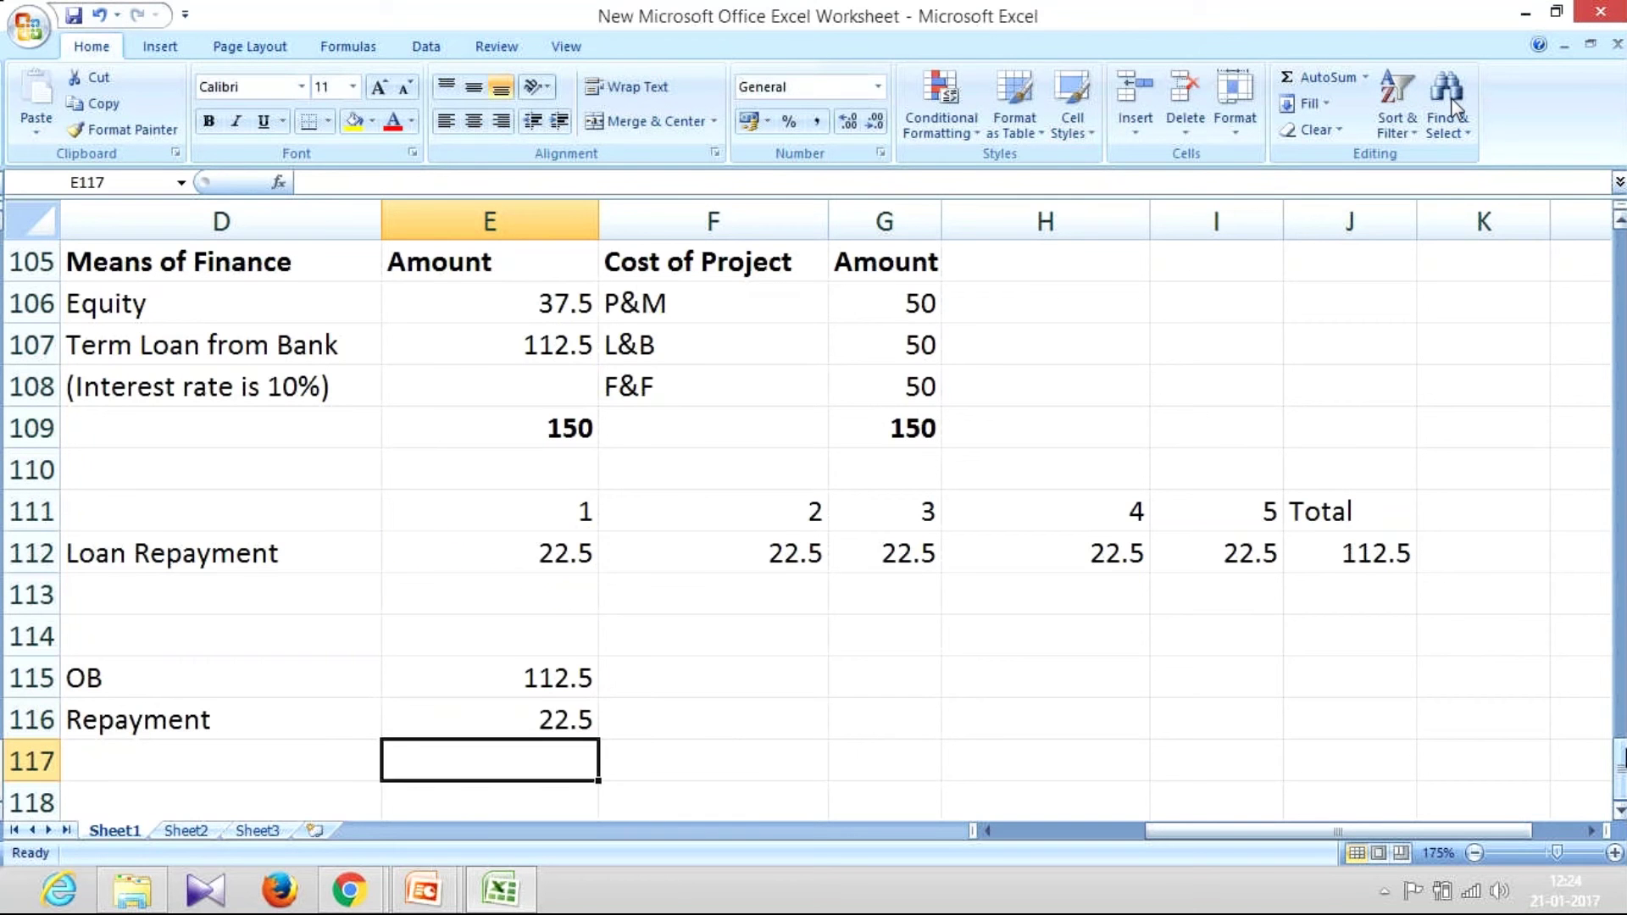
Add a CB row with closing balance =E115-E116, giving 90.
{"action": "key", "text": "Left"}
{"action": "type", "text": "CB"}
{"action": "key", "text": "Return"}
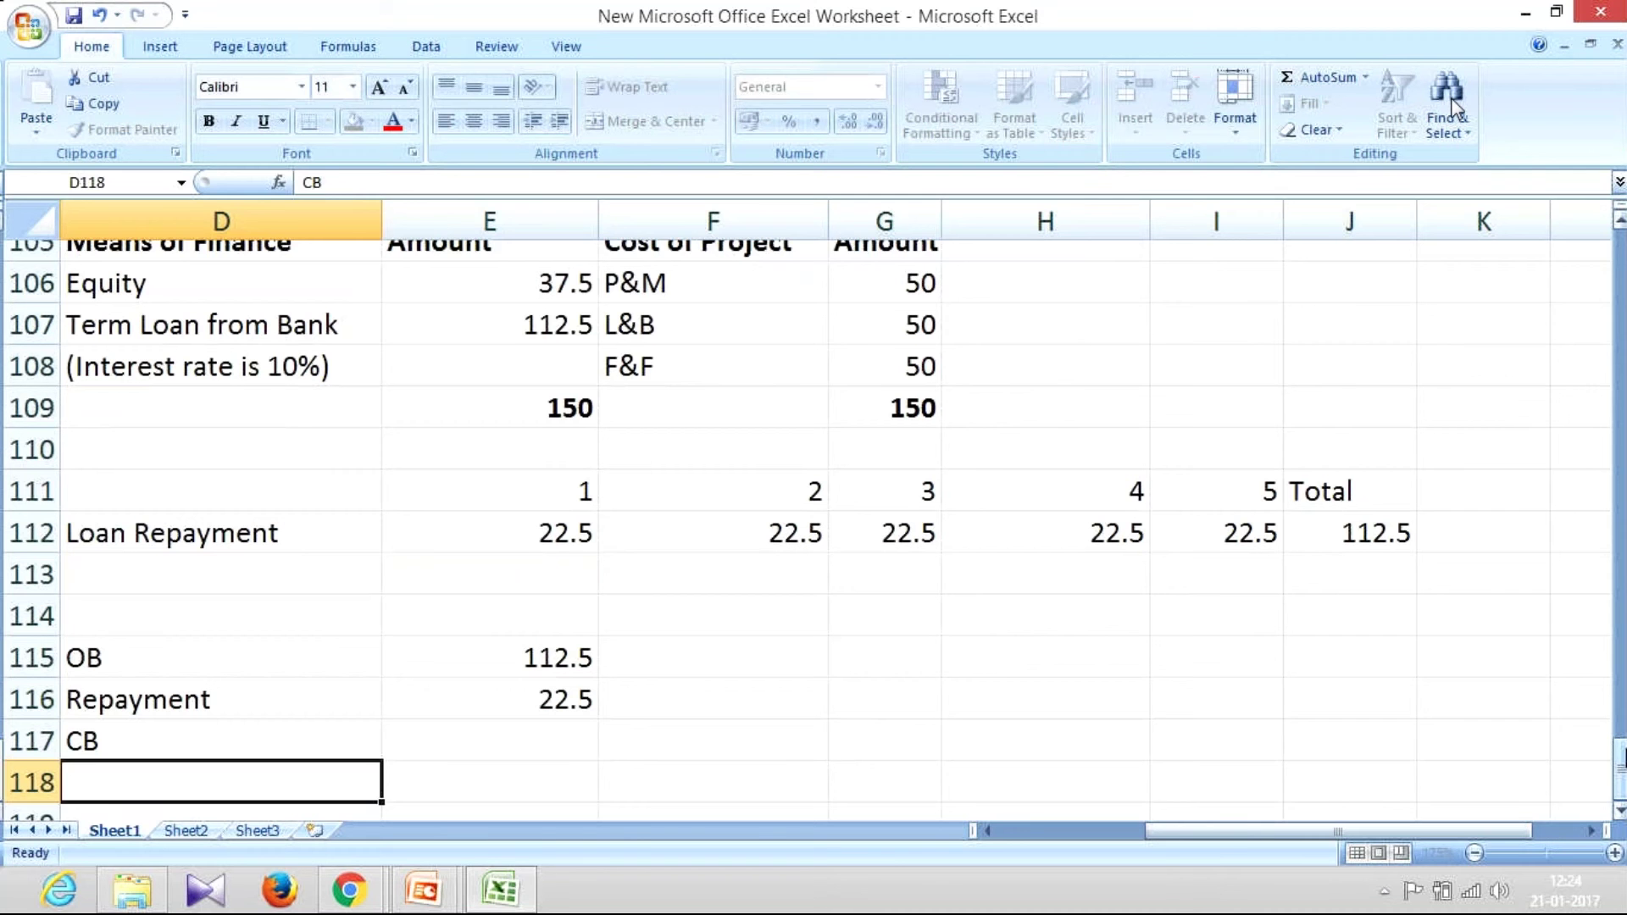
{"action": "key", "text": "Up"}
{"action": "key", "text": "Right"}
{"action": "type", "text": "="}
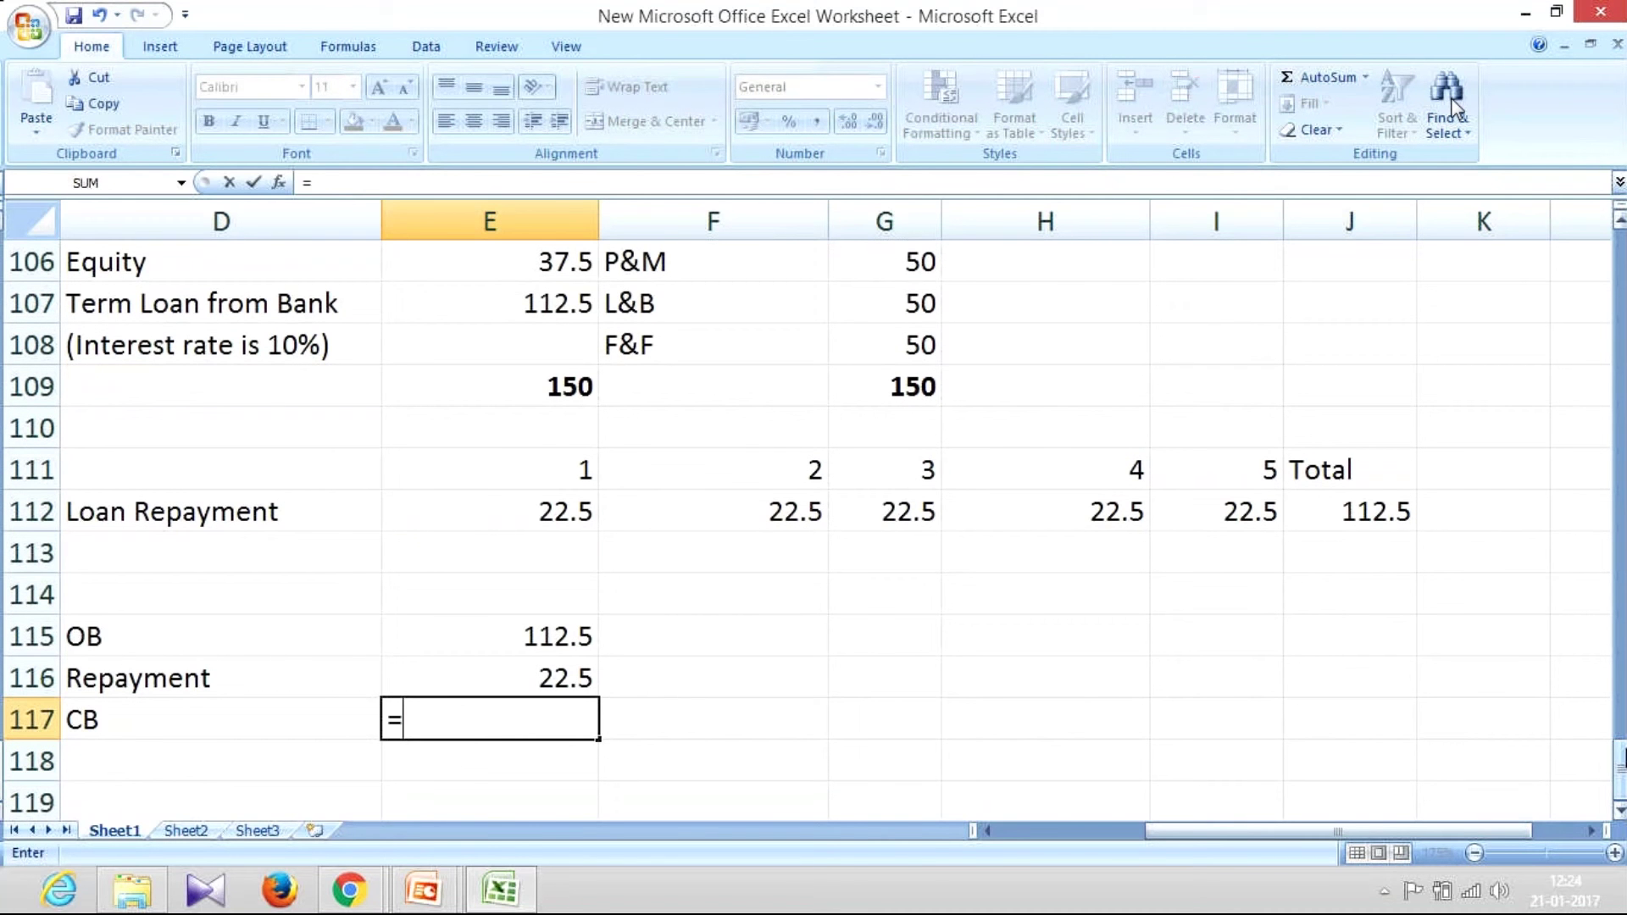
{"action": "key", "text": "Up"}
{"action": "key", "text": "Up"}
{"action": "type", "text": "-"}
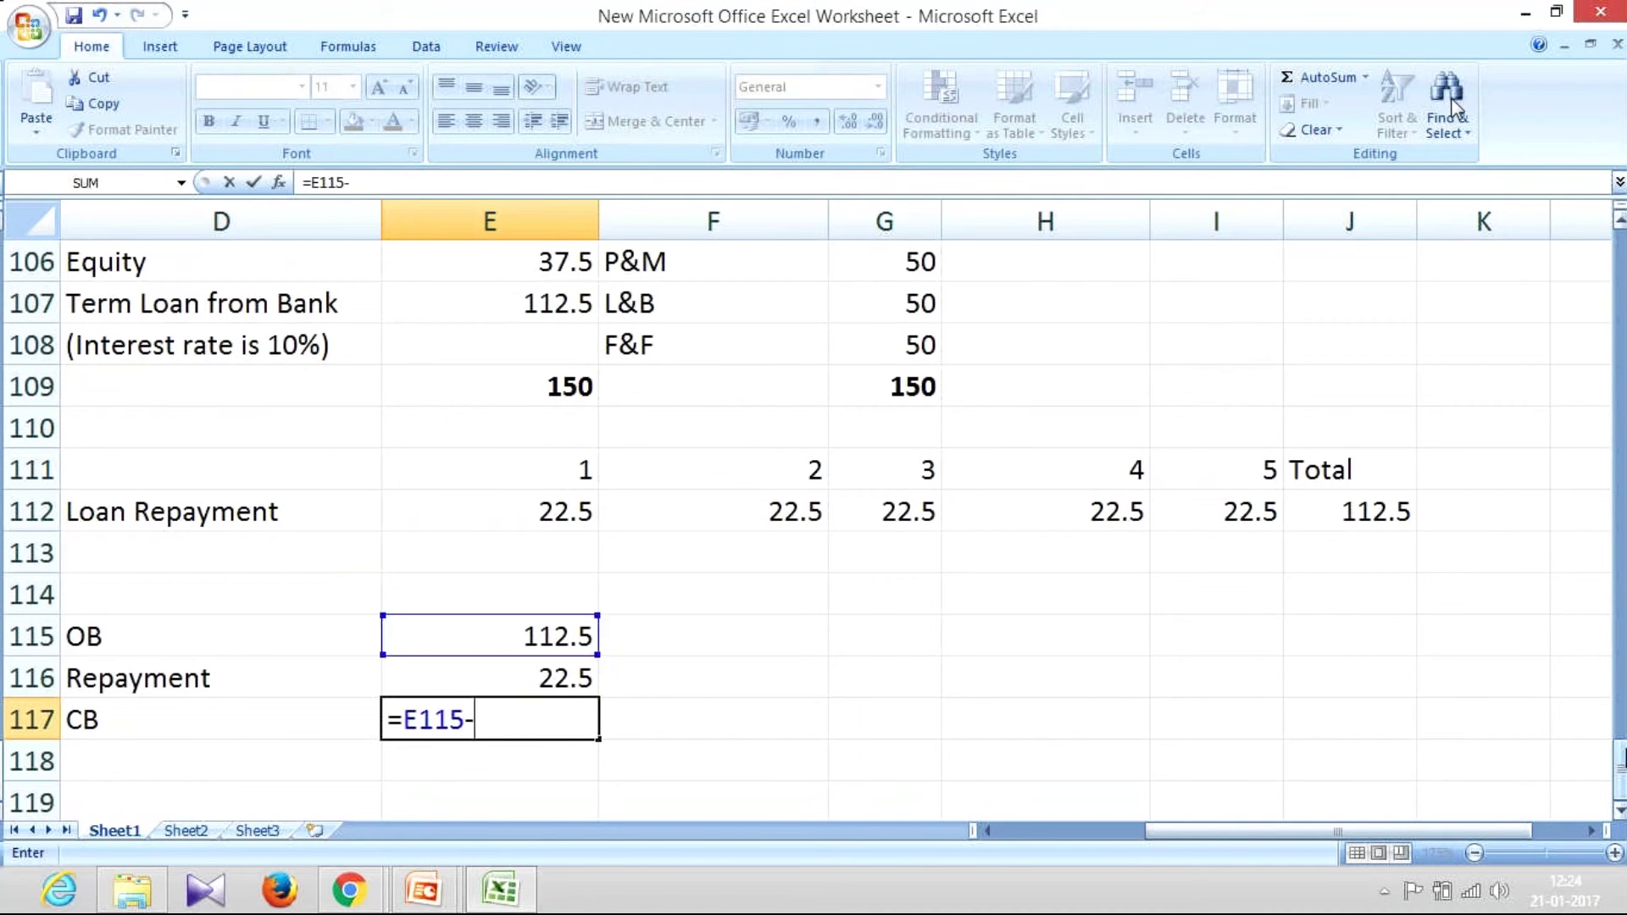
{"action": "key", "text": "Up"}
{"action": "key", "text": "Return"}
Add an Avg. Balance row with =(E115+E117)/2, giving 101.25.
{"action": "key", "text": "Left"}
{"action": "type", "text": "Avg. Balance"}
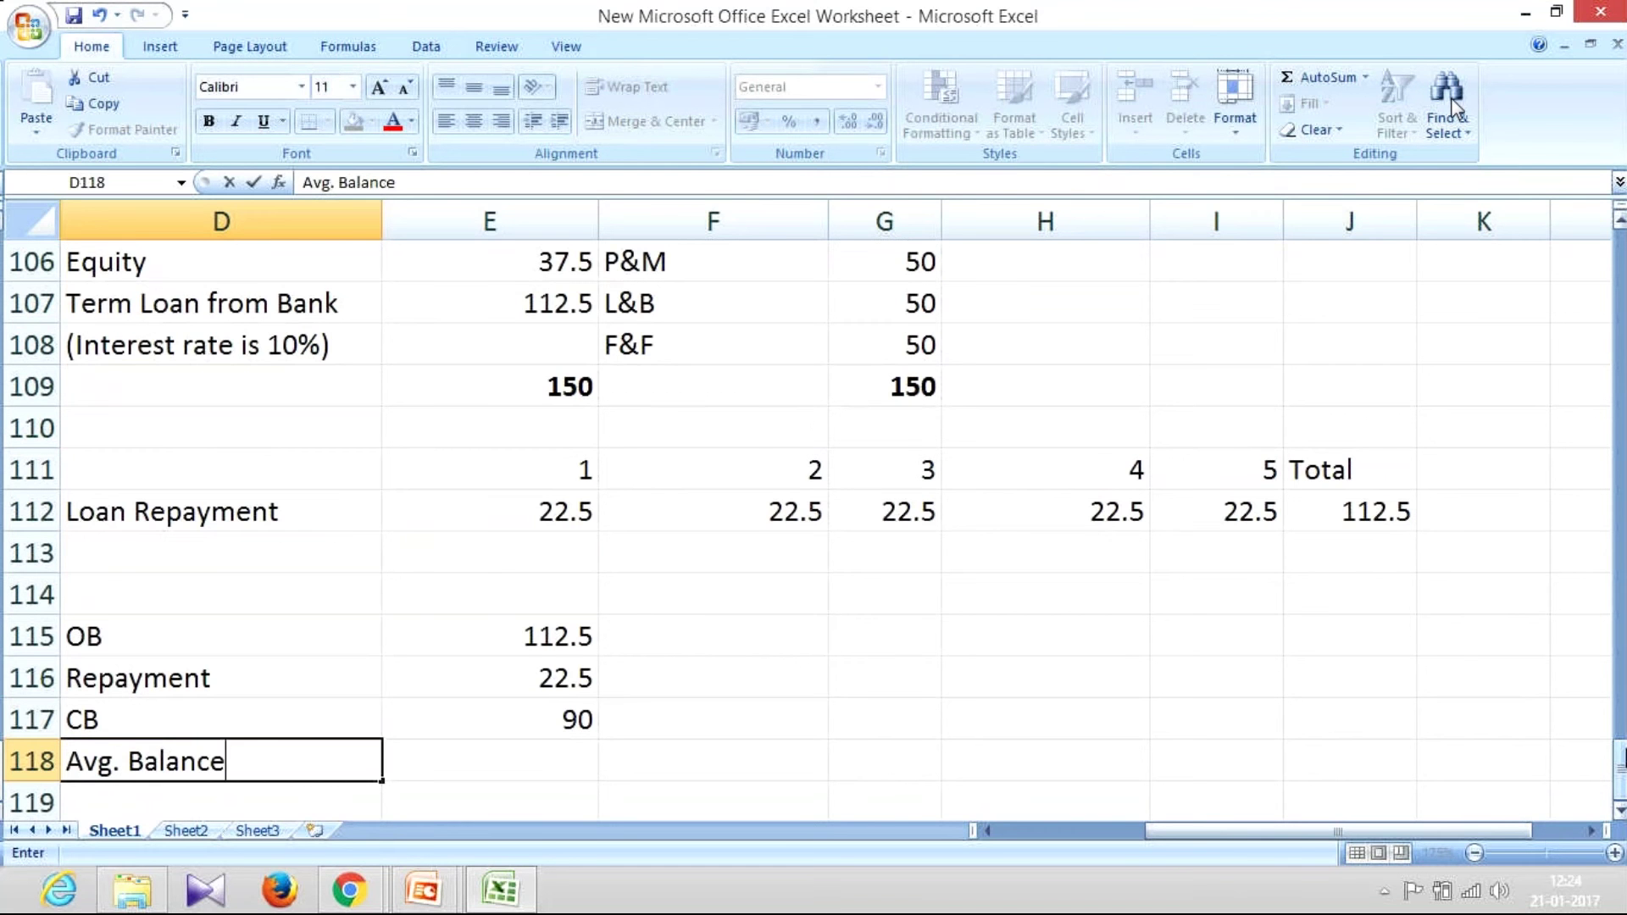
{"action": "key", "text": "Return"}
{"action": "key", "text": "Up"}
{"action": "key", "text": "Right"}
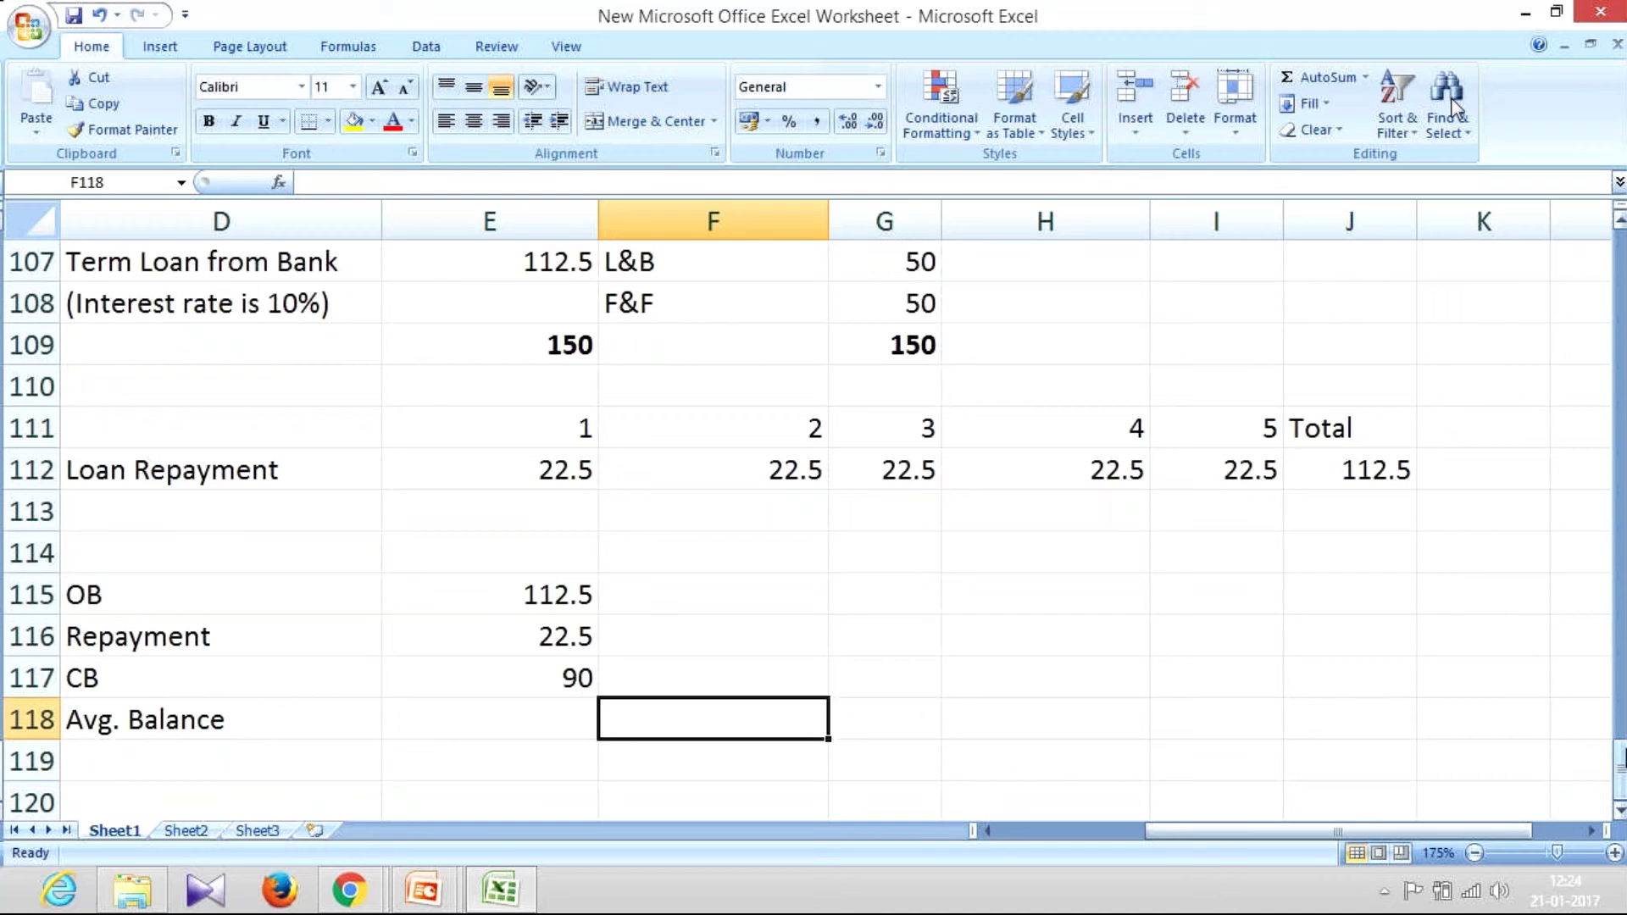
{"action": "type", "text": "=("}
{"action": "key", "text": "Up"}
{"action": "key", "text": "Up"}
{"action": "key", "text": "Up"}
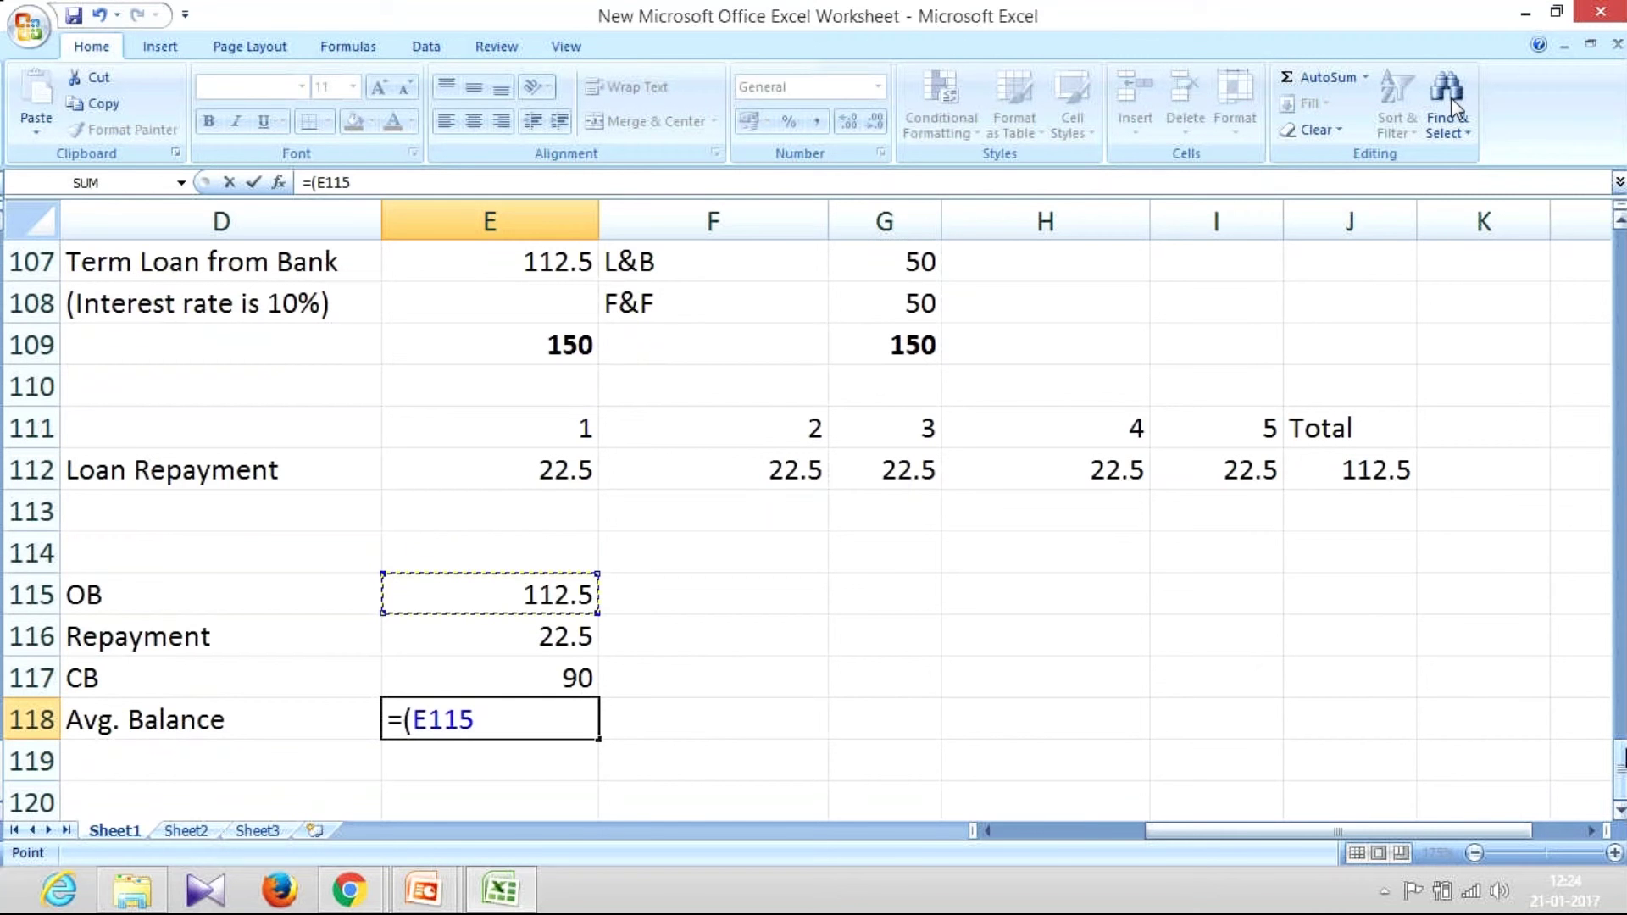
{"action": "type", "text": "+"}
{"action": "key", "text": "Up"}
{"action": "type", "text": ")"}
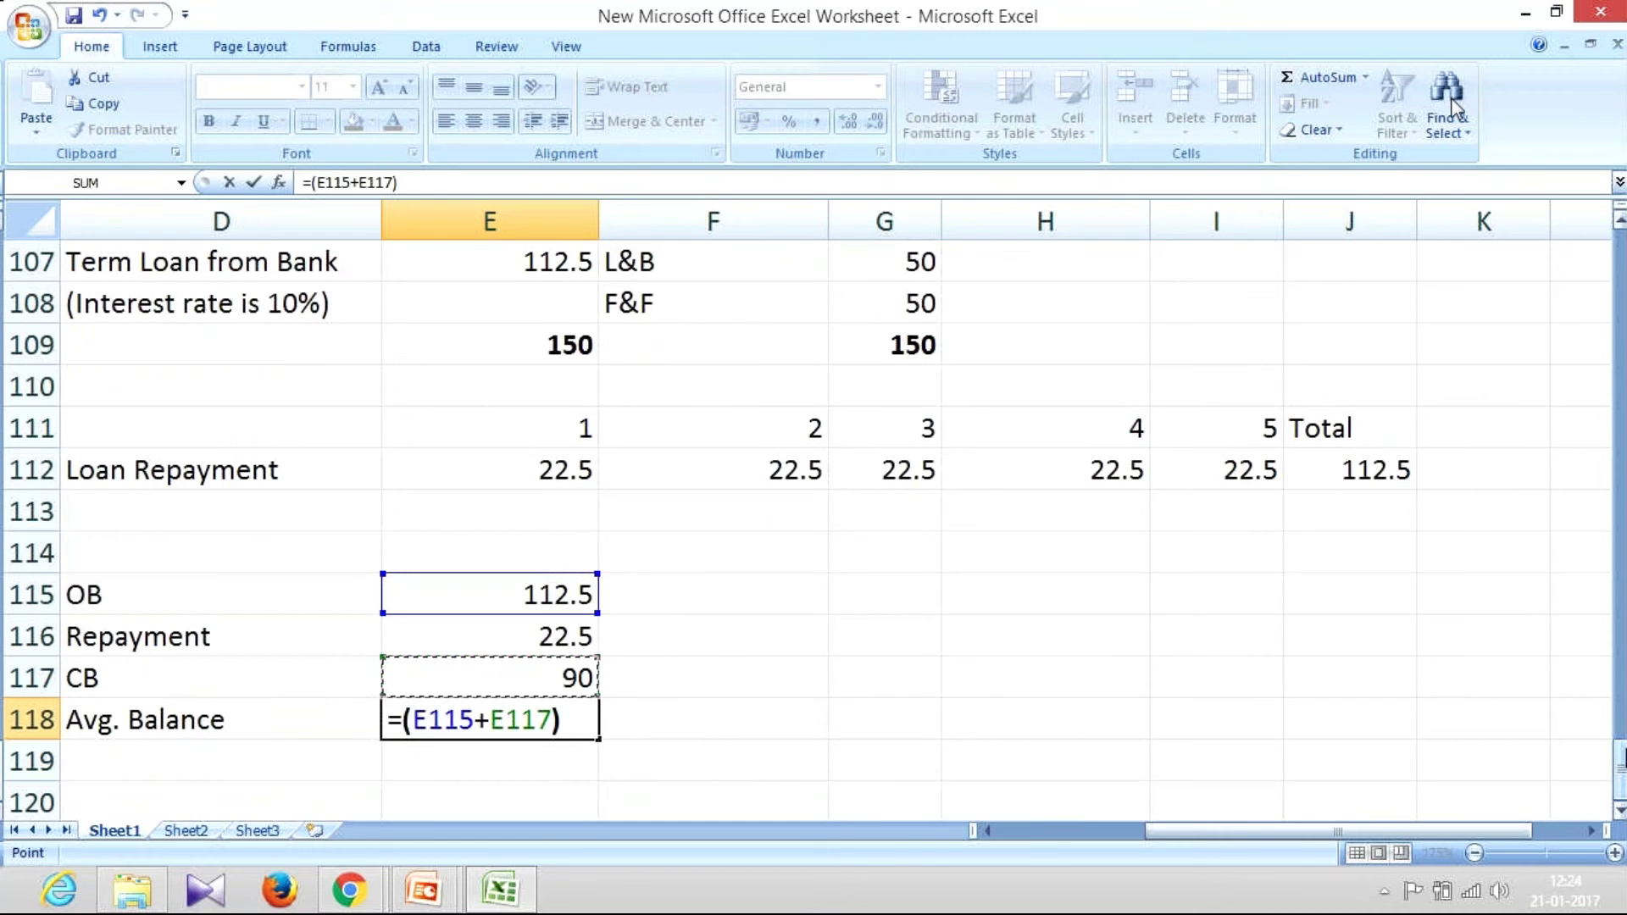
{"action": "type", "text": "/2"}
{"action": "key", "text": "Return"}
Add an Int @ 10% row with =E118*10%, giving 10.125 interest.
{"action": "key", "text": "Left"}
{"action": "type", "text": "Int @ 1"}
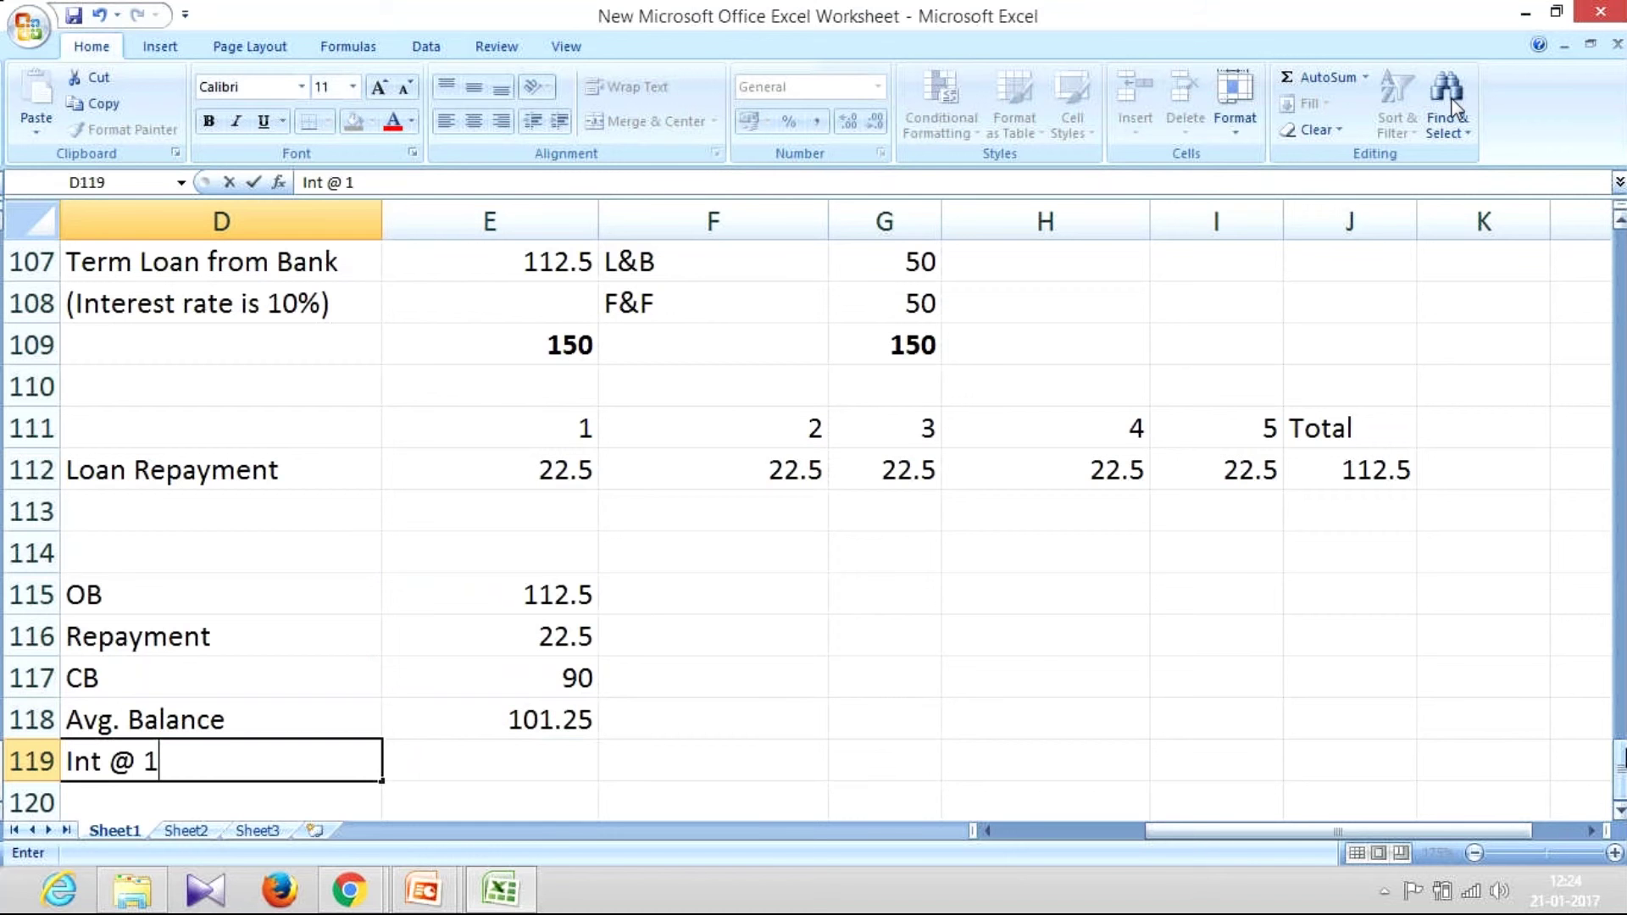
{"action": "type", "text": "0%"}
{"action": "key", "text": "Return"}
{"action": "key", "text": "Up"}
{"action": "key", "text": "Right"}
{"action": "type", "text": "="}
{"action": "key", "text": "Up"}
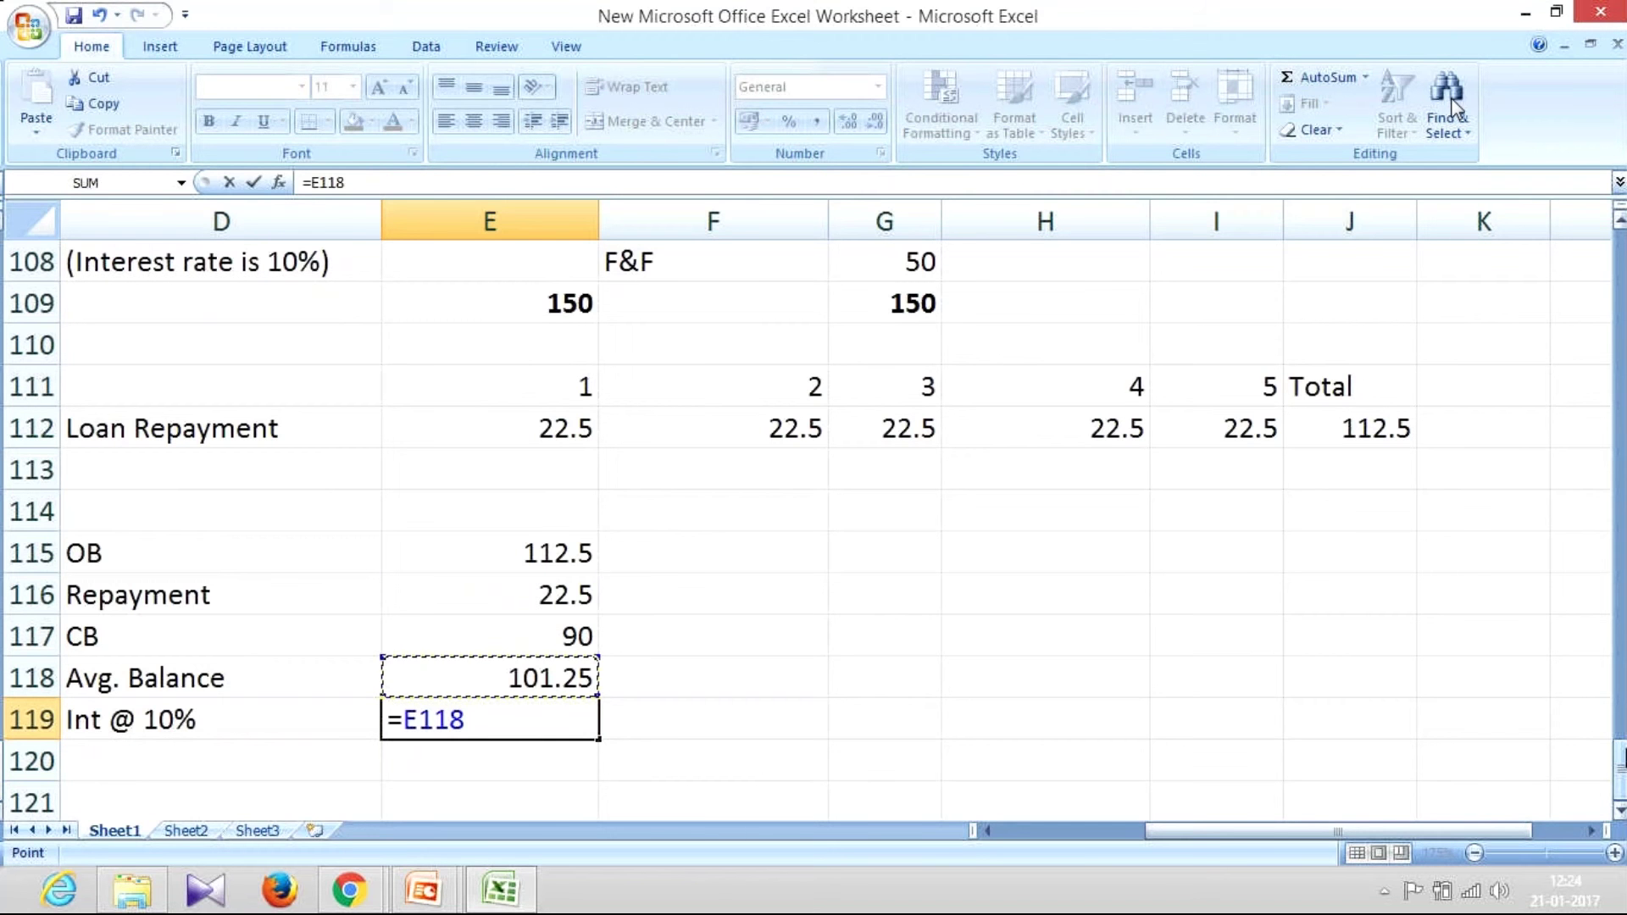
{"action": "type", "text": "*10%"}
{"action": "key", "text": "ctrl+Return"}
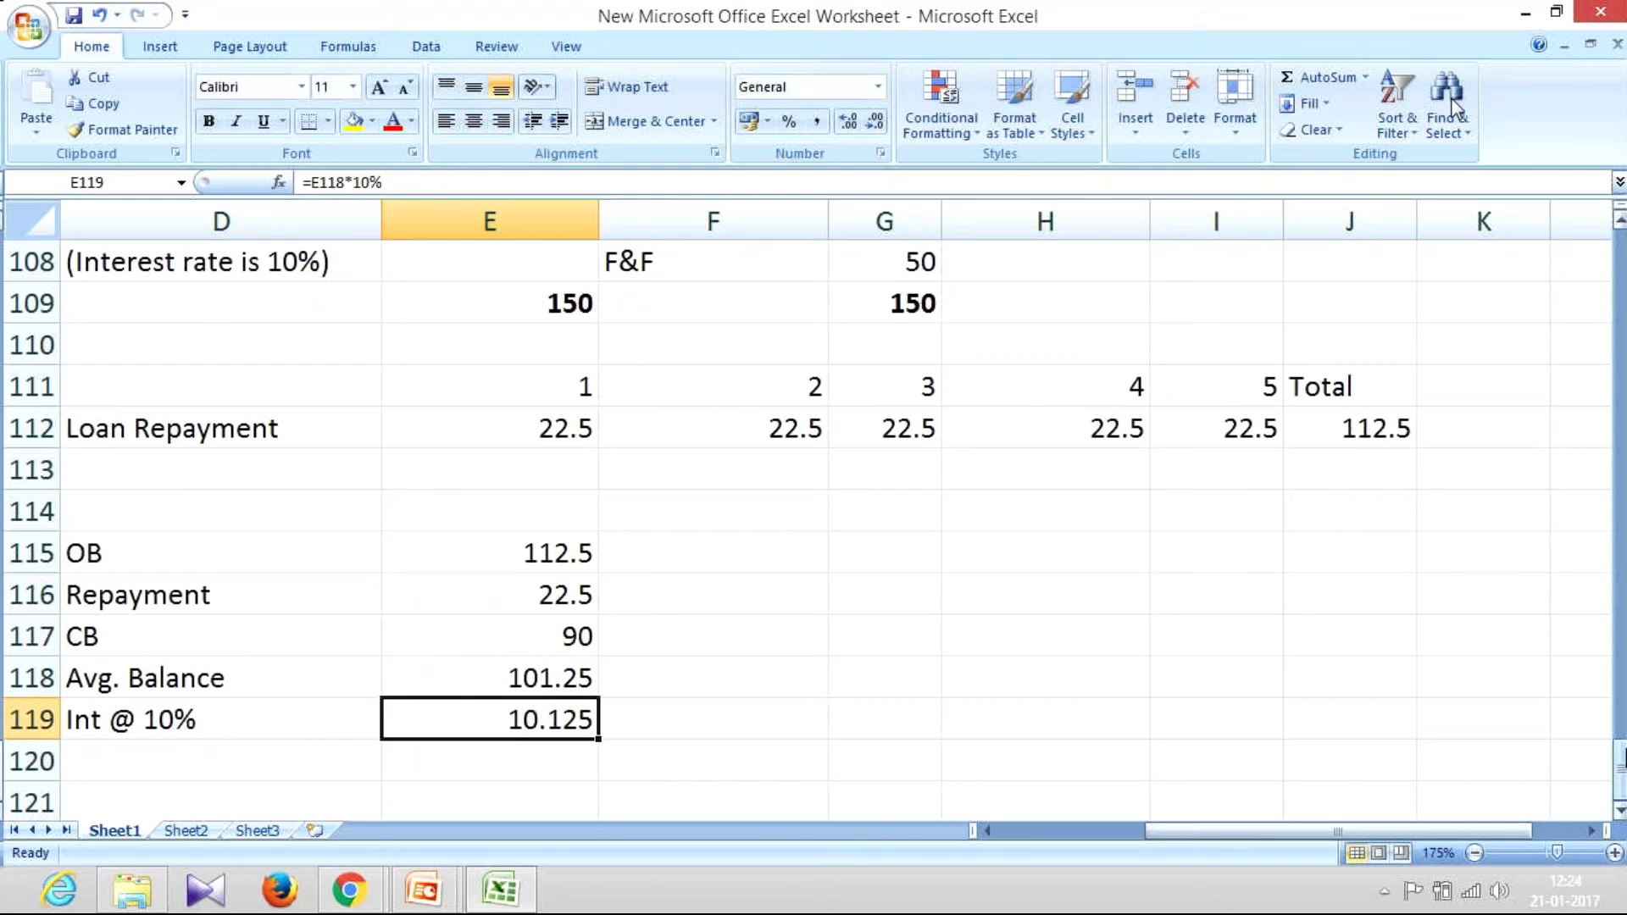
{"action": "key", "text": "Right"}
{"action": "key", "text": "Up"}
{"action": "key", "text": "Up"}
{"action": "key", "text": "Up"}
{"action": "key", "text": "Up"}
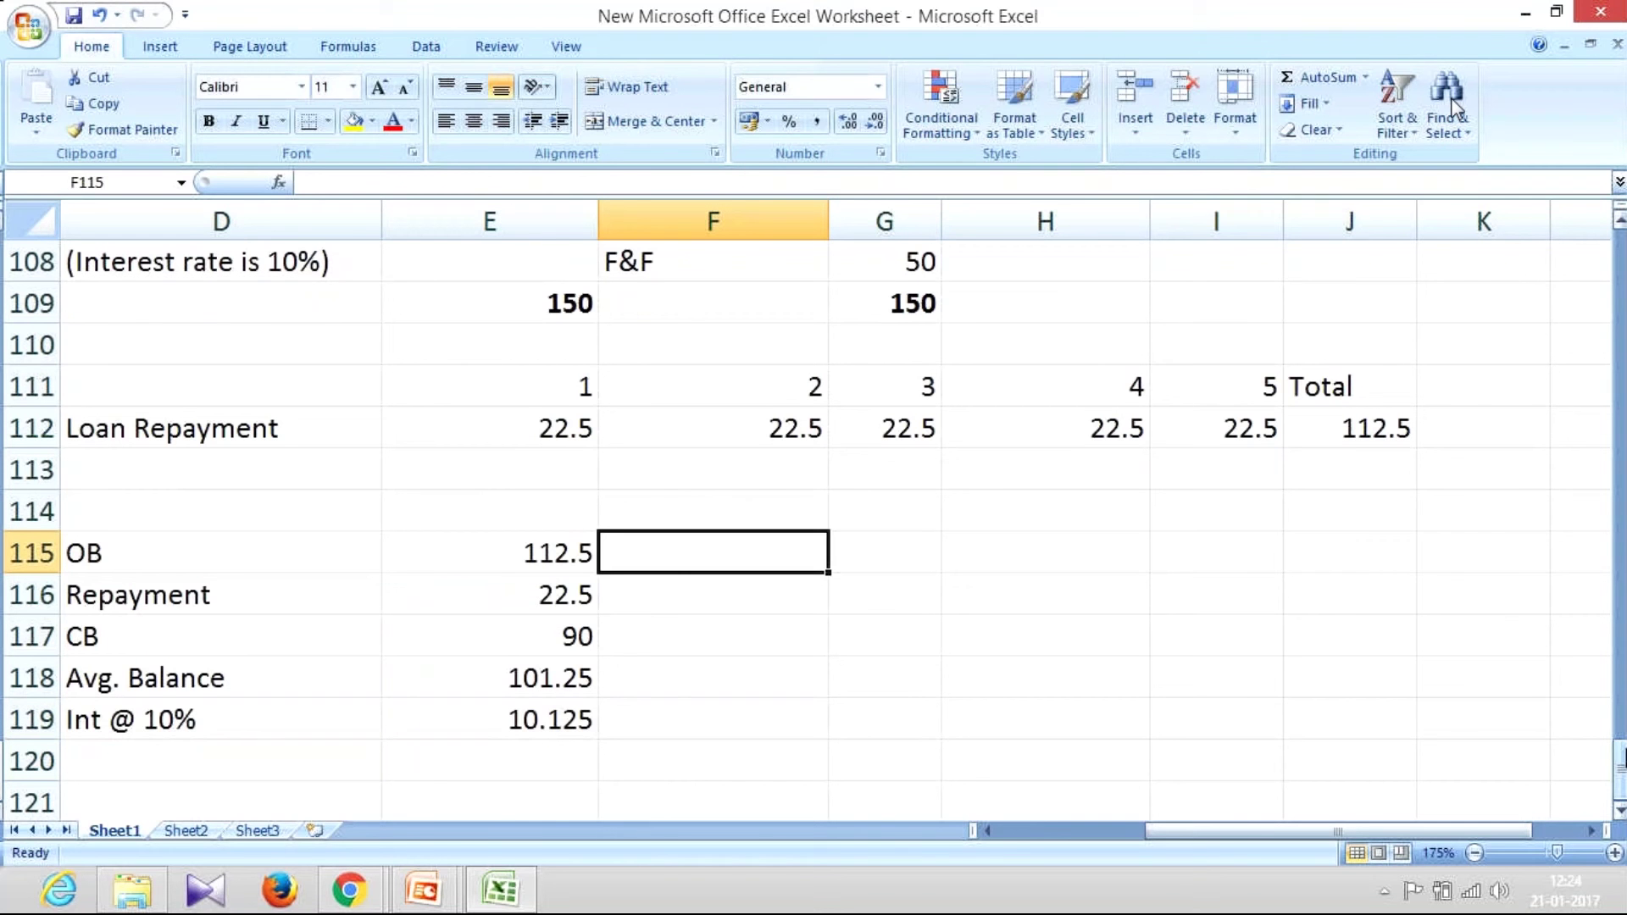
Set year-2 opening balance to the year-1 closing balance and repayment to 22.5.
{"action": "type", "text": "="}
{"action": "key", "text": "Left"}
{"action": "key", "text": "Down"}
{"action": "key", "text": "Down"}
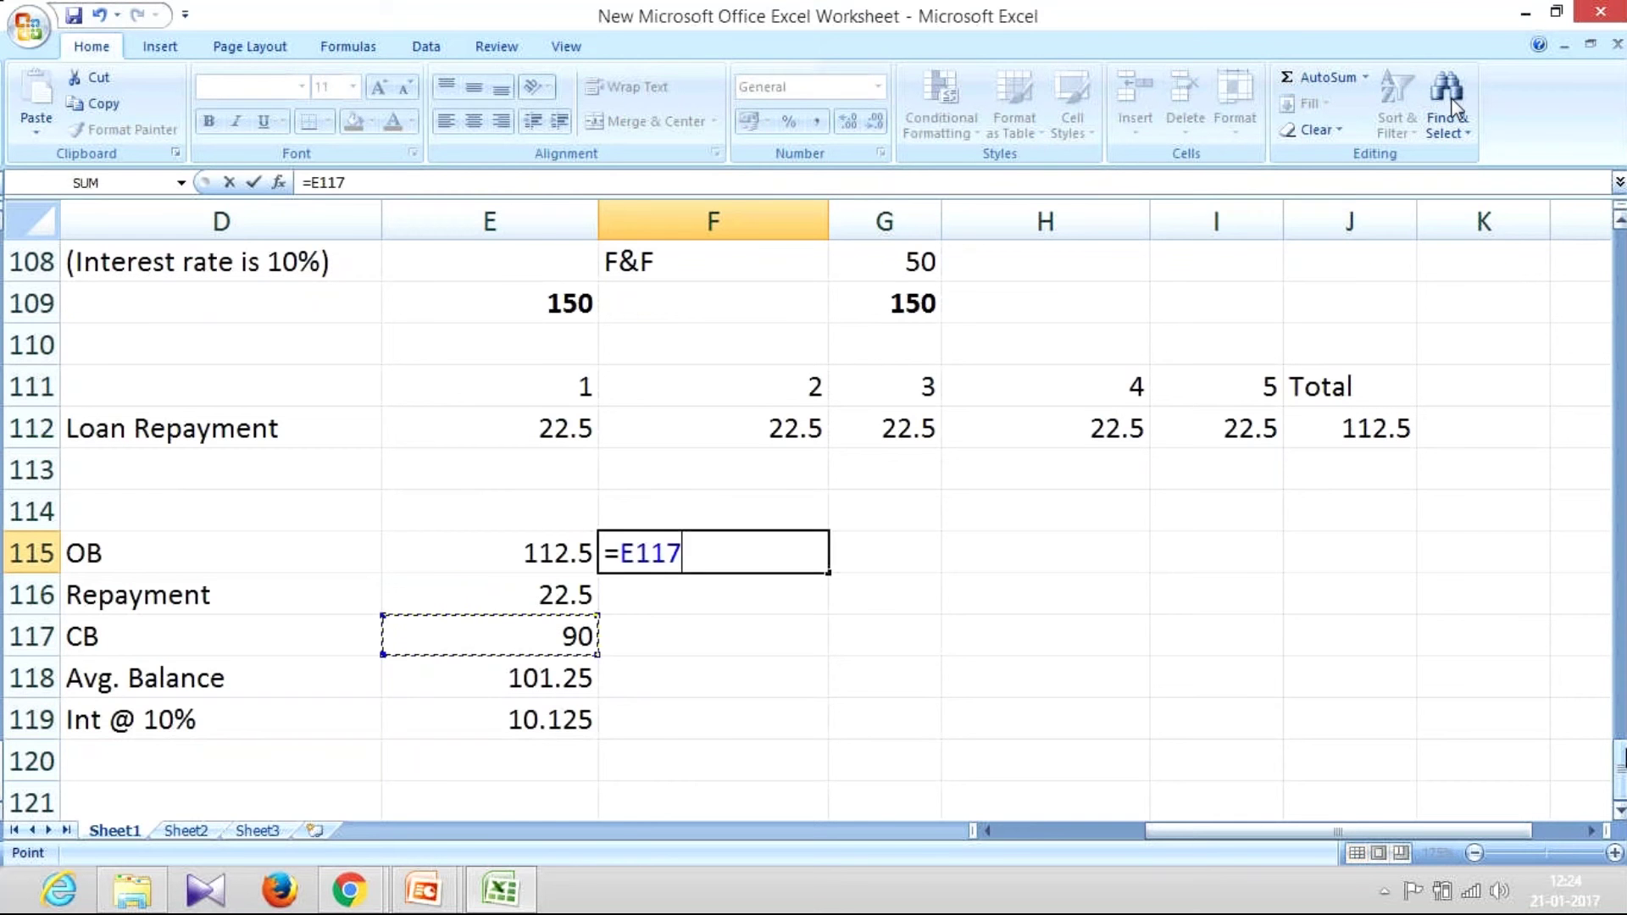
{"action": "key", "text": "Return"}
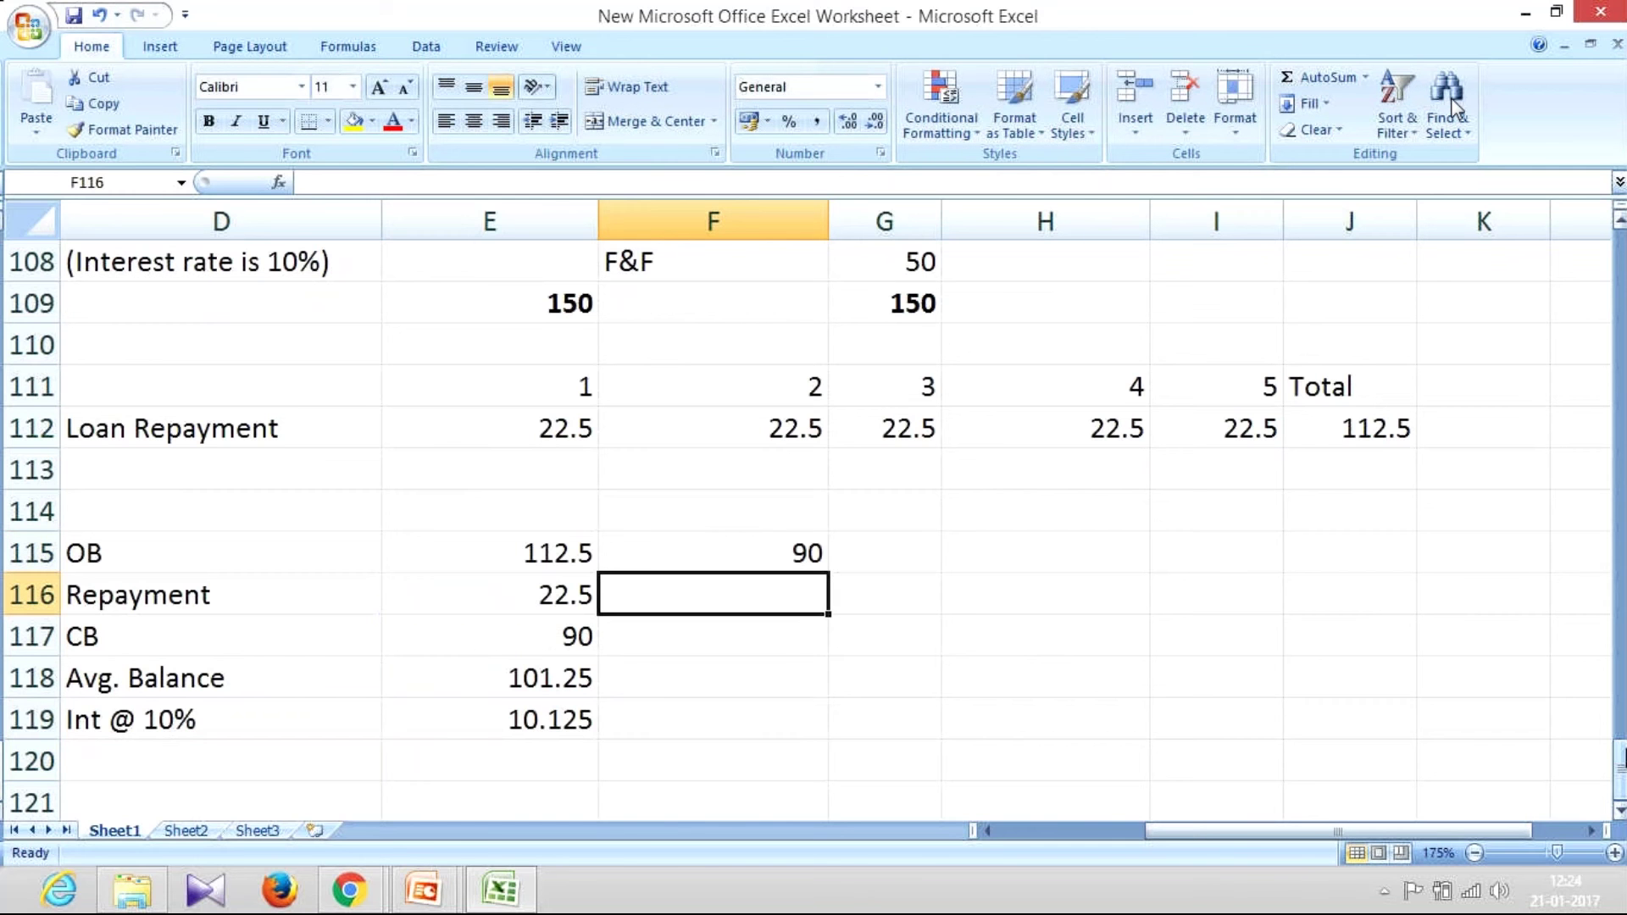
{"action": "type", "text": "22.5"}
{"action": "key", "text": "Return"}
Copy the CB, Avg. Balance and Int @ 10% formulas from year 1 into year 2.
{"action": "key", "text": "Left"}
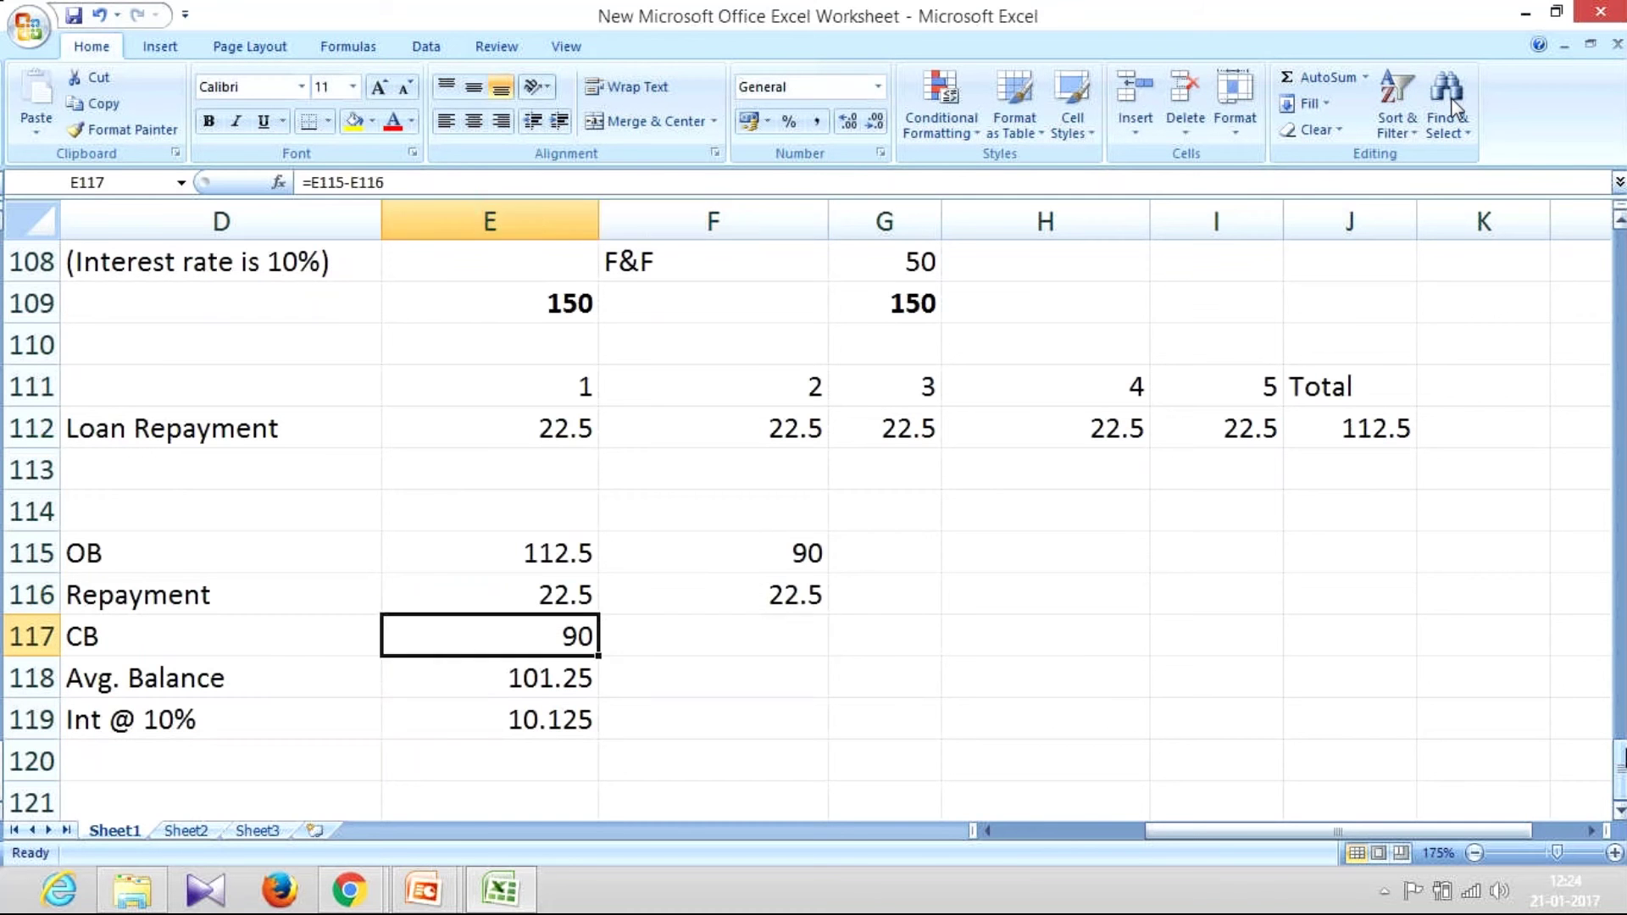
{"action": "key", "text": "ctrl+c"}
{"action": "key", "text": "Right"}
{"action": "key", "text": "Return"}
{"action": "key", "text": "Down"}
{"action": "key", "text": "Left"}
{"action": "key", "text": "ctrl+c"}
{"action": "key", "text": "Right"}
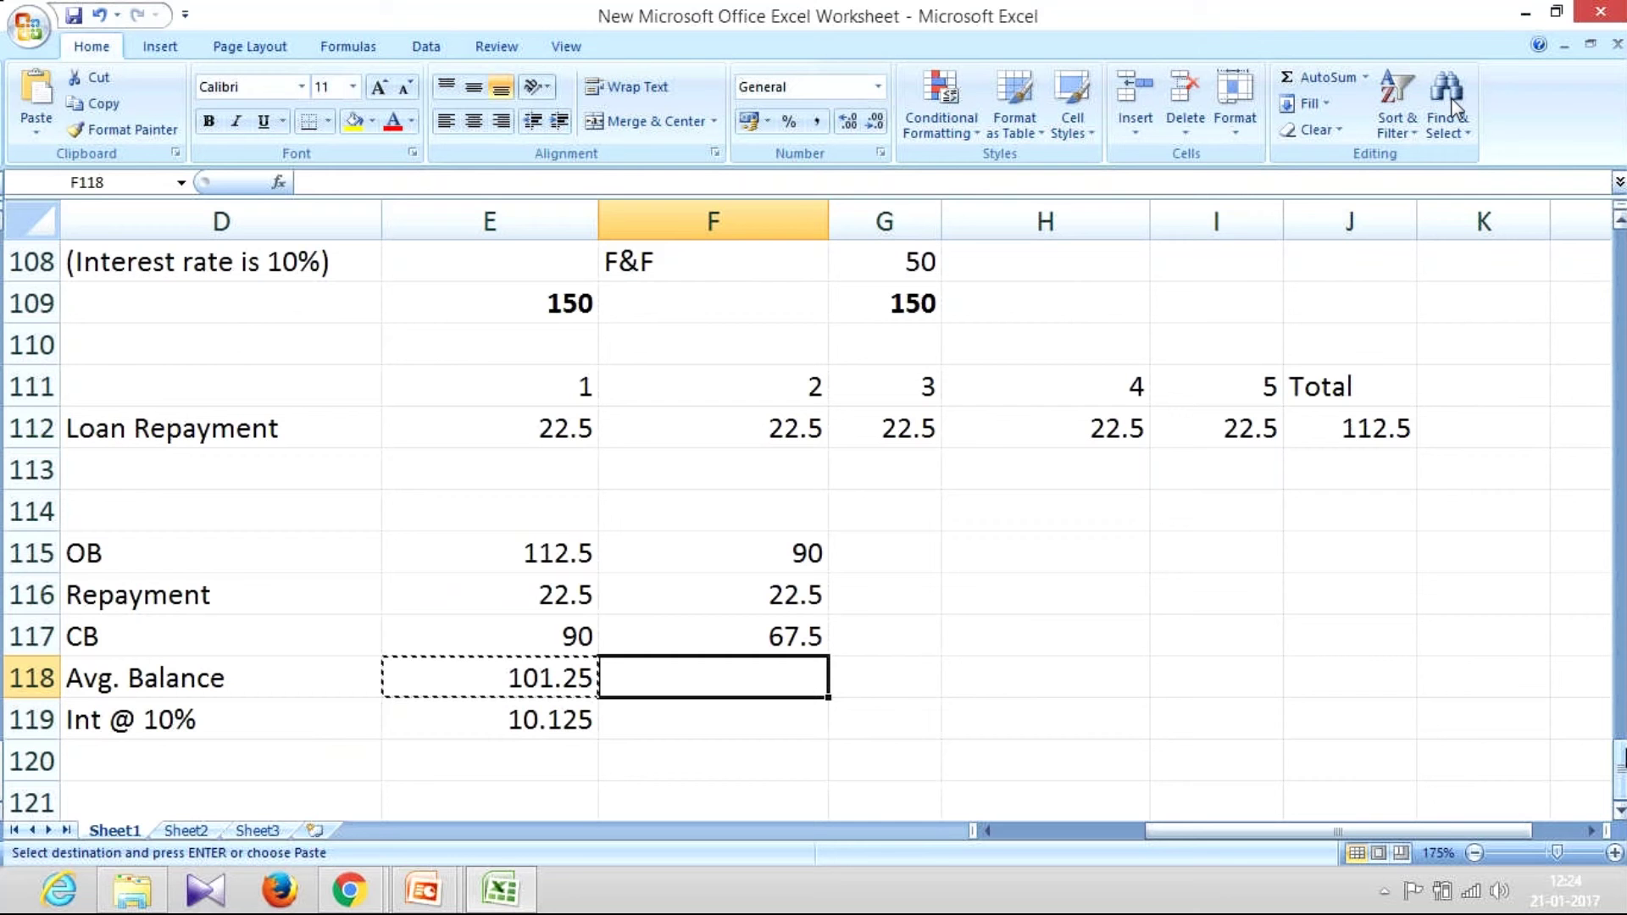
{"action": "key", "text": "Return"}
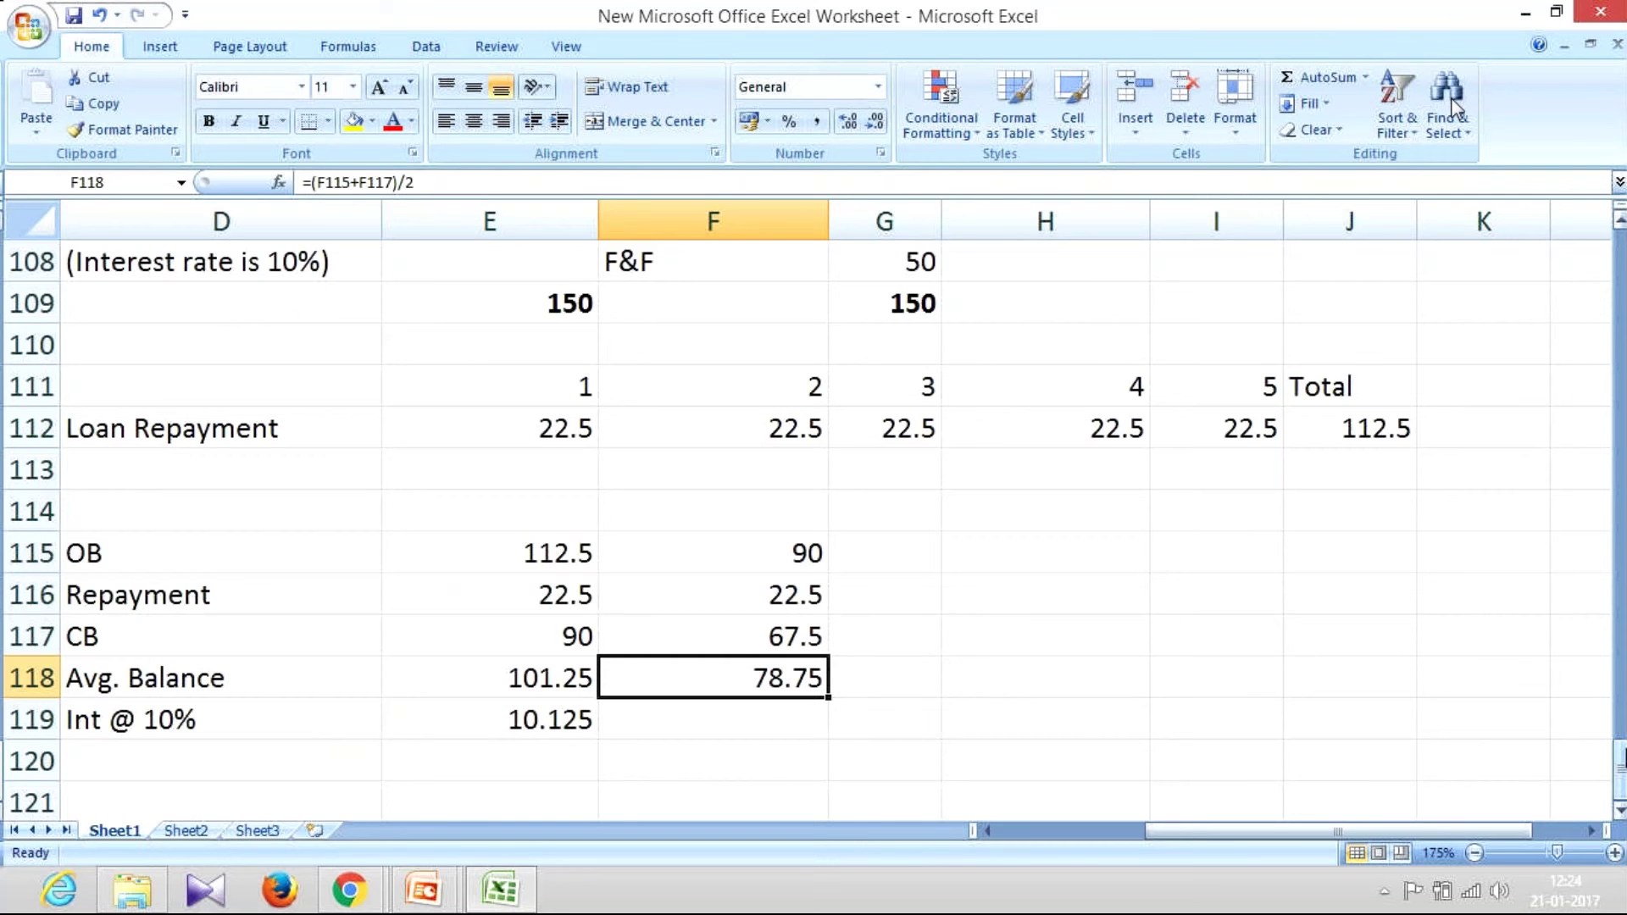
{"action": "key", "text": "Down"}
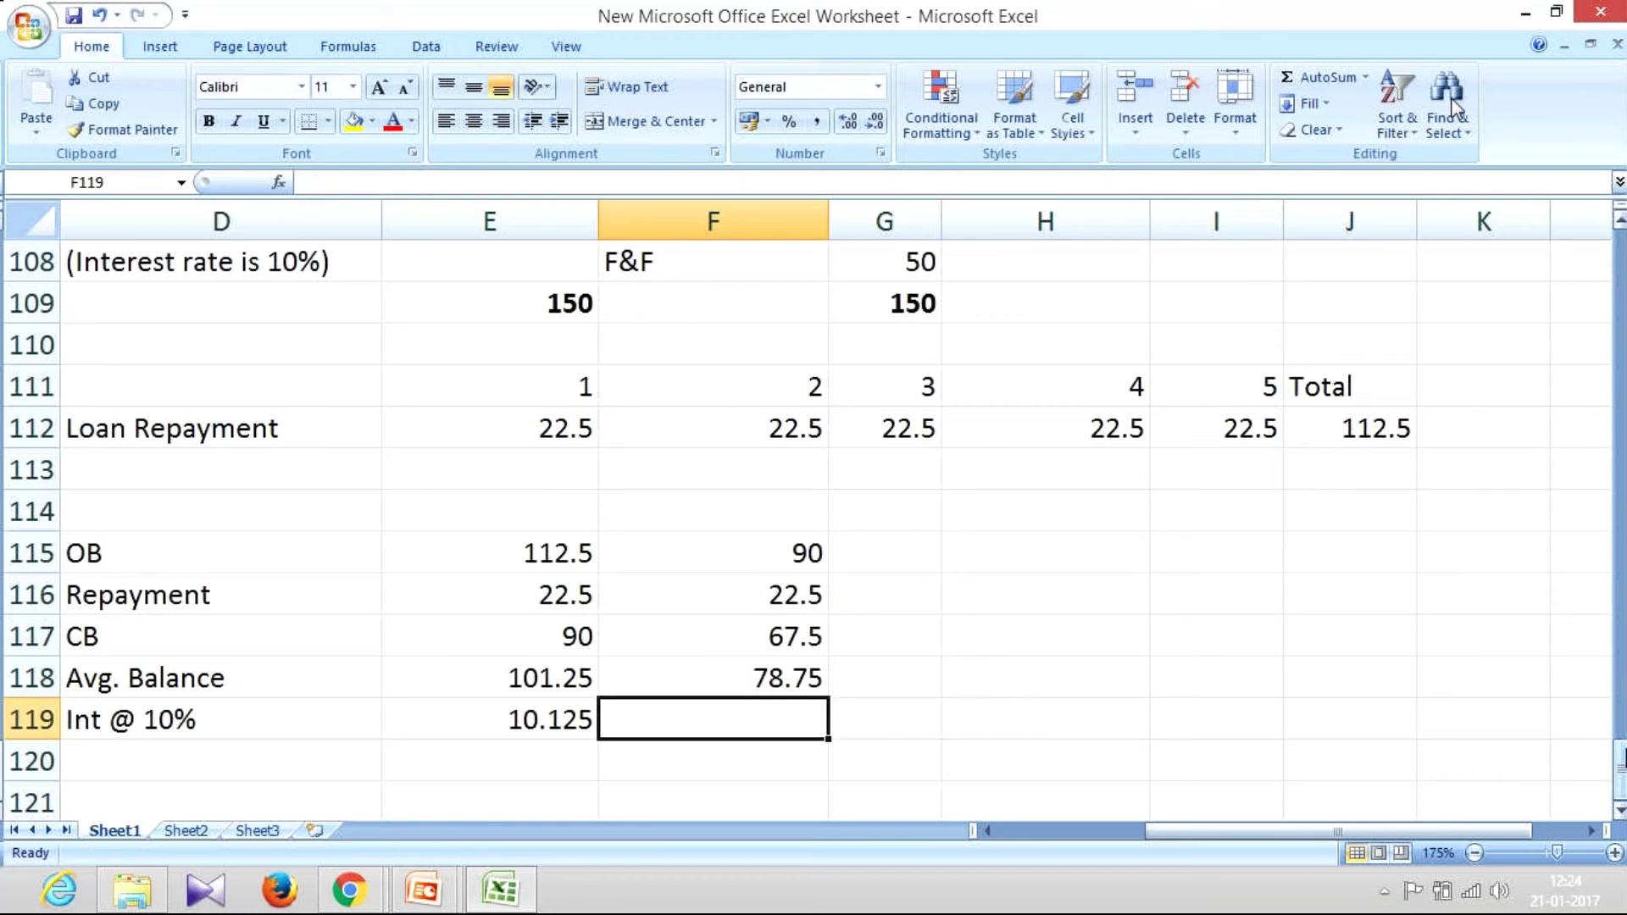
{"action": "key", "text": "Left"}
{"action": "key", "text": "ctrl+c"}
{"action": "key", "text": "Right"}
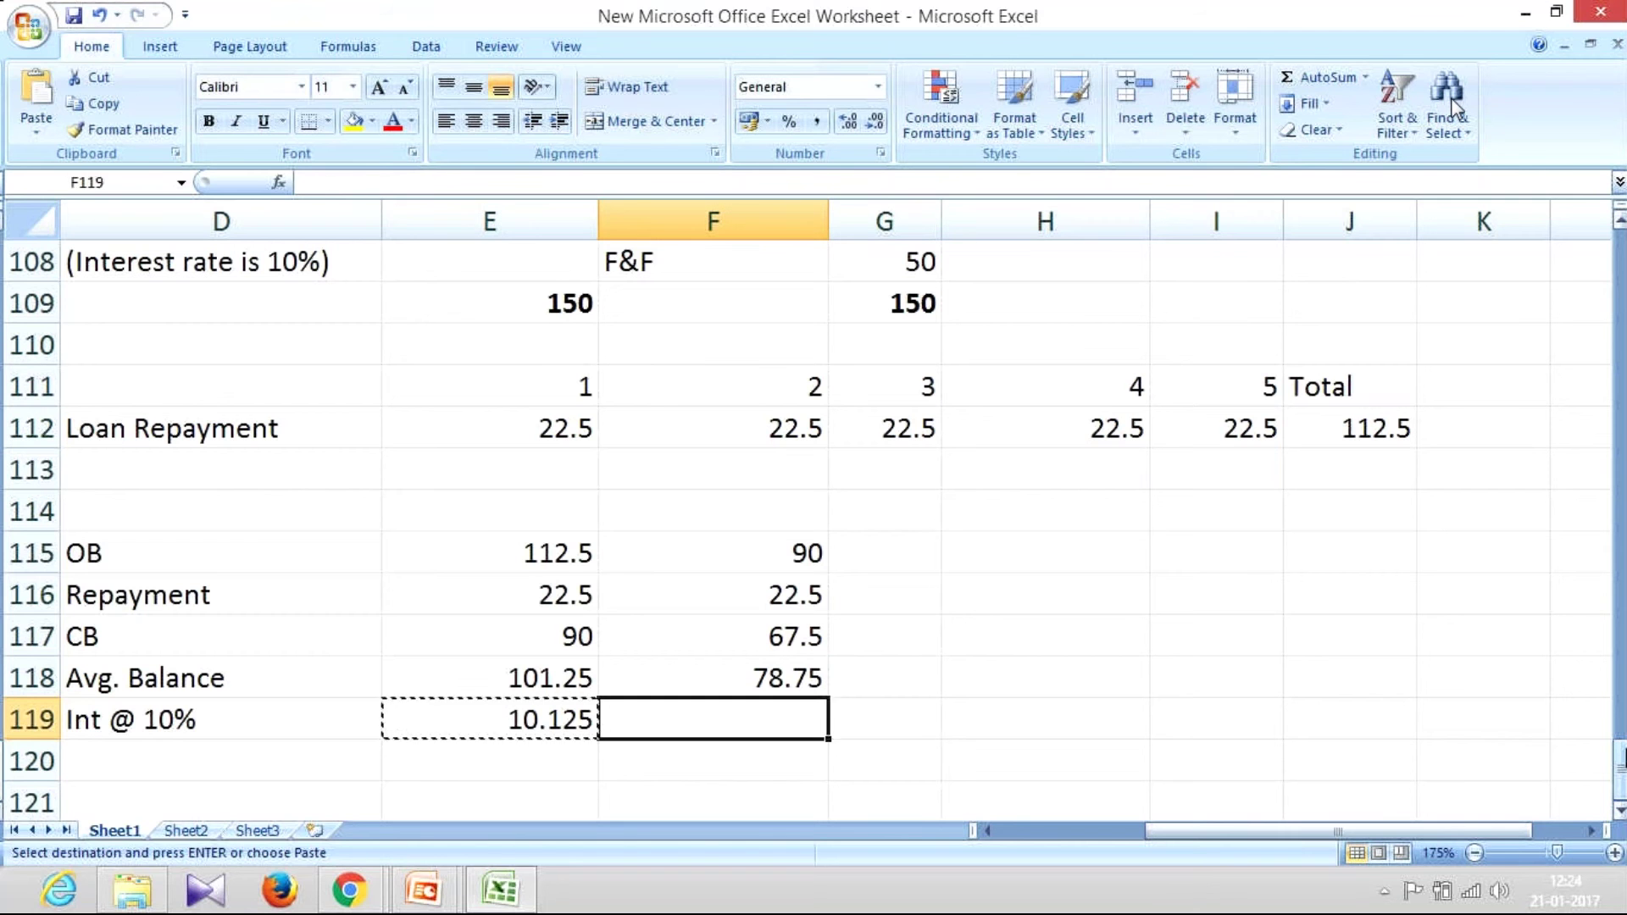
{"action": "key", "text": "Return"}
Copy the year-2 schedule formulas across years 3 to 5.
{"action": "key", "text": "Up"}
{"action": "key", "text": "Up"}
{"action": "key", "text": "Up"}
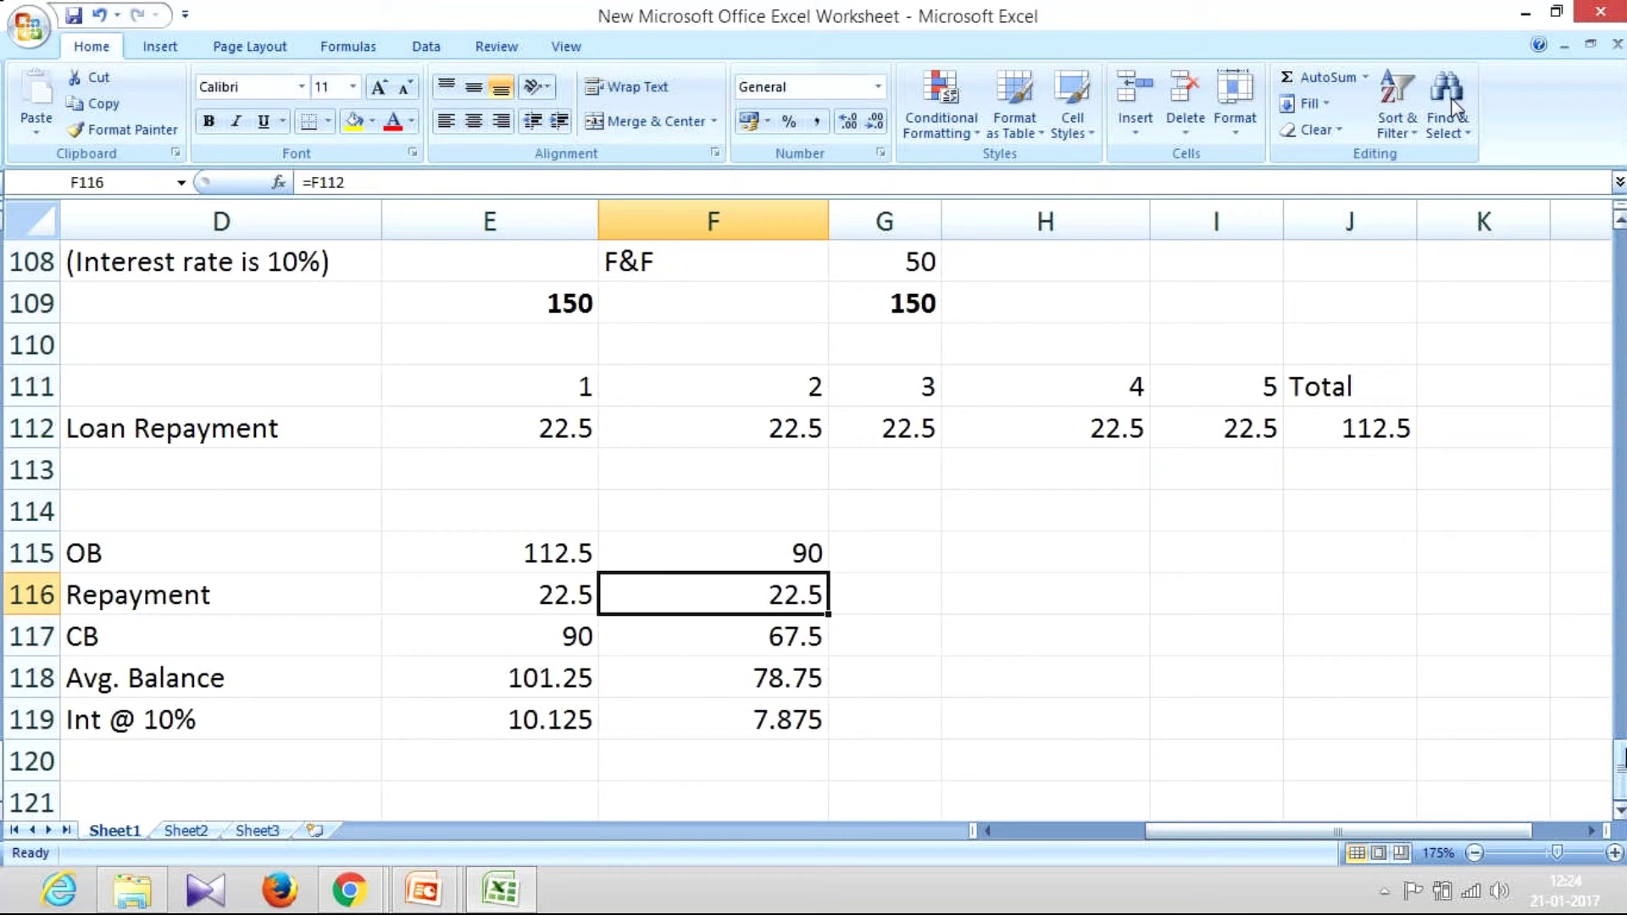
{"action": "key", "text": "Up"}
{"action": "key", "text": "shift+Down"}
{"action": "key", "text": "shift+Down"}
{"action": "key", "text": "shift+Down"}
{"action": "key", "text": "shift+Down"}
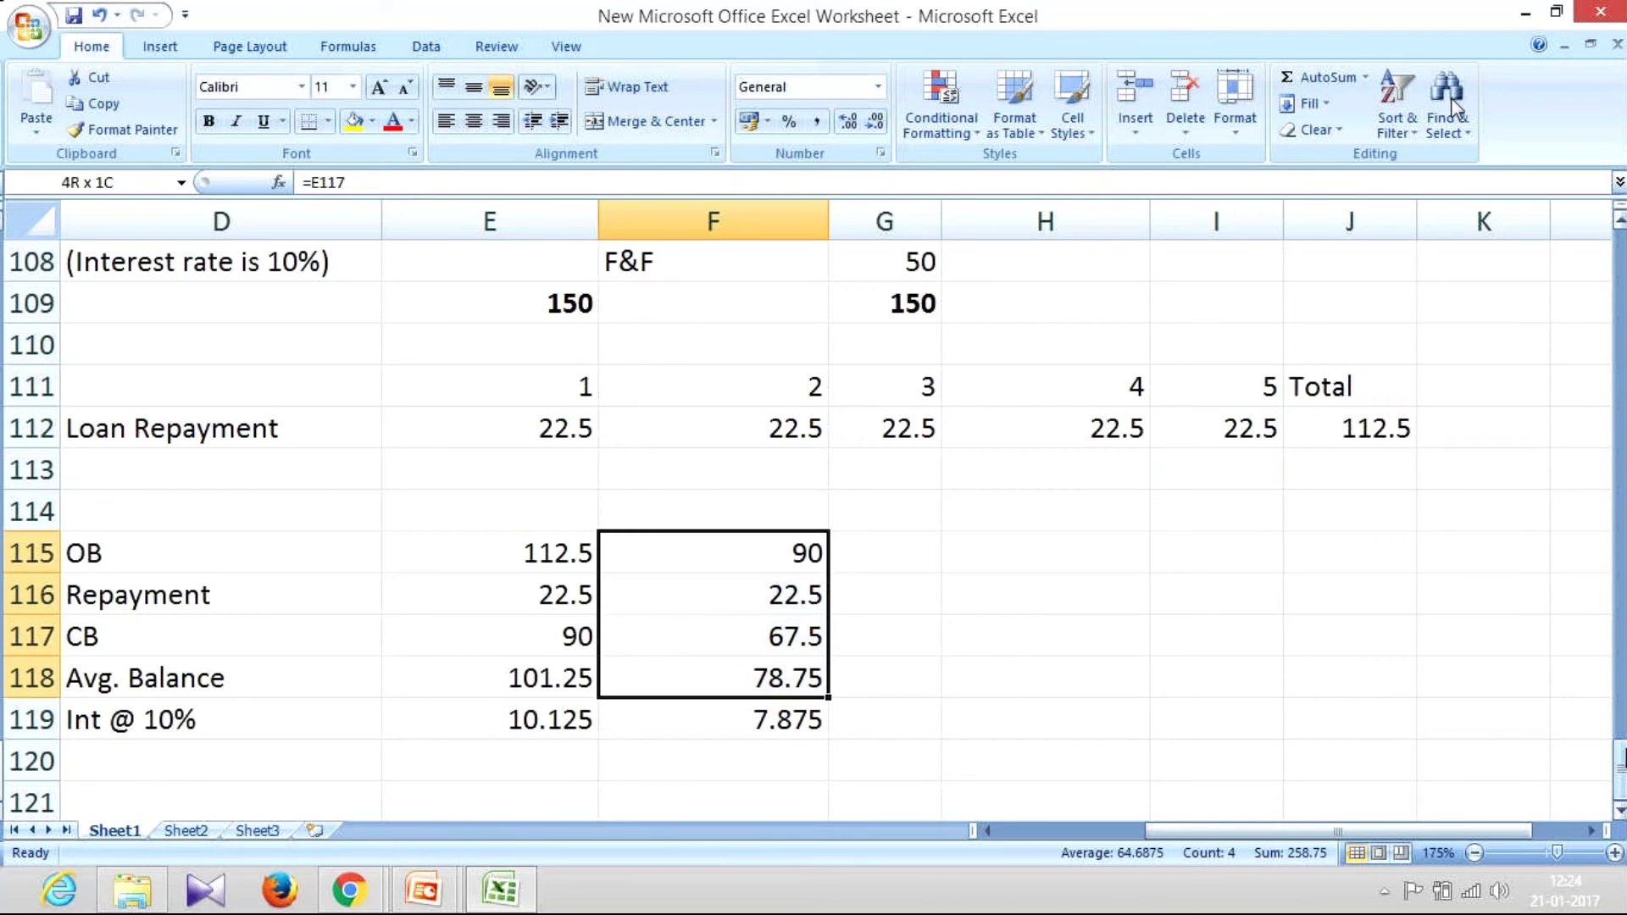
{"action": "key", "text": "ctrl+c"}
{"action": "key", "text": "Right"}
{"action": "key", "text": "shift+Down"}
{"action": "key", "text": "shift+Down"}
{"action": "key", "text": "shift+Down"}
{"action": "key", "text": "shift+Down"}
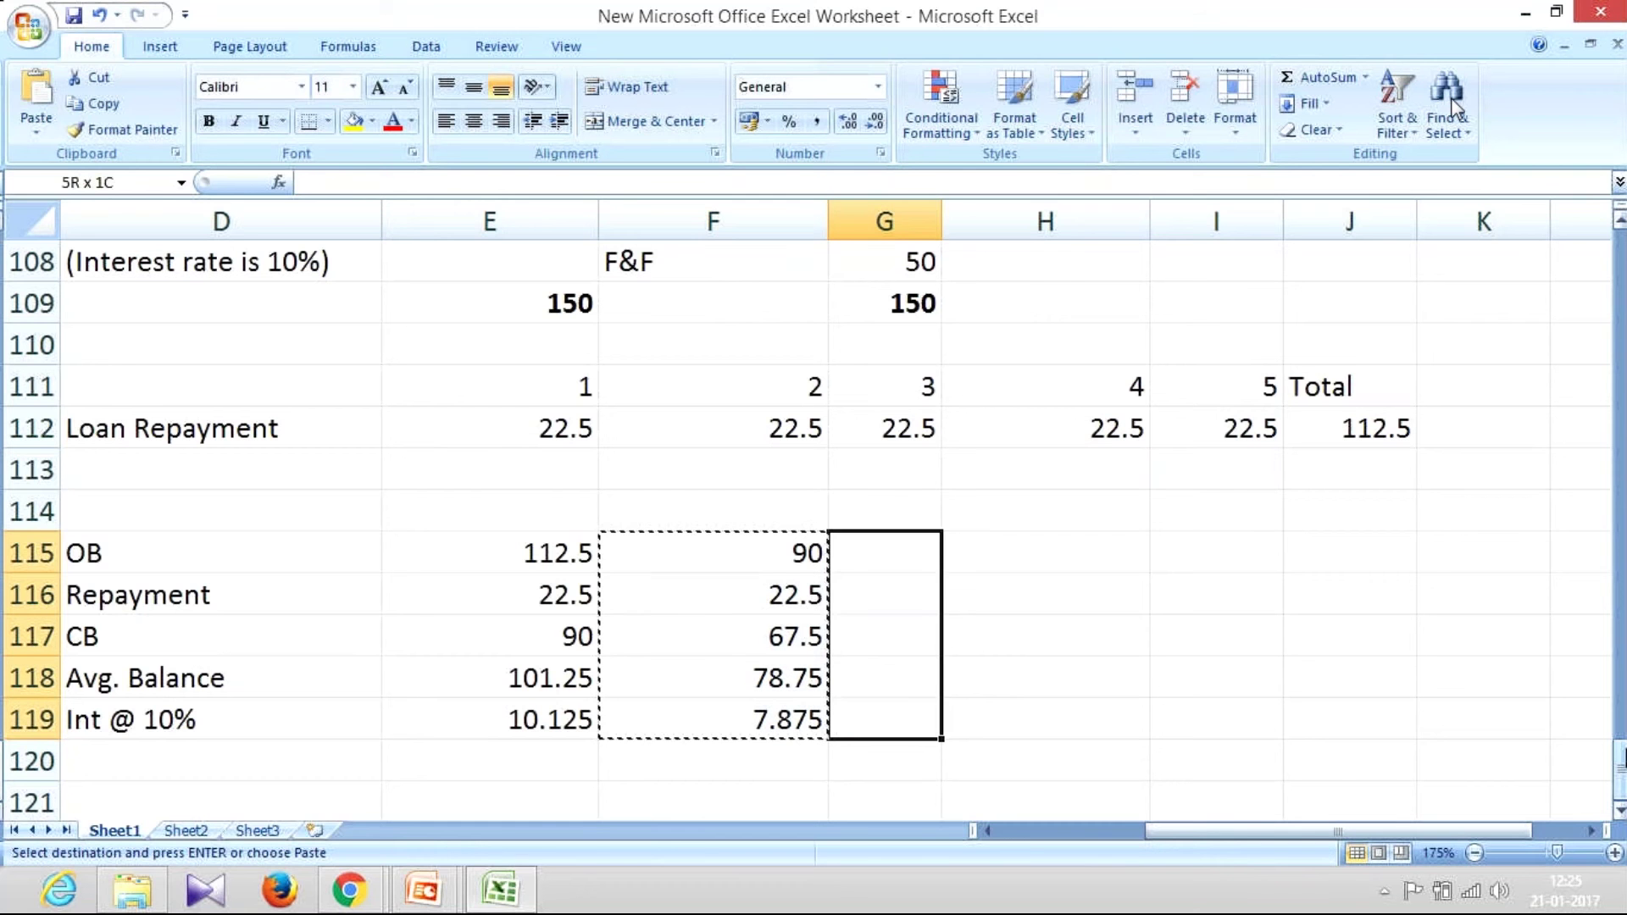
{"action": "key", "text": "shift+Right"}
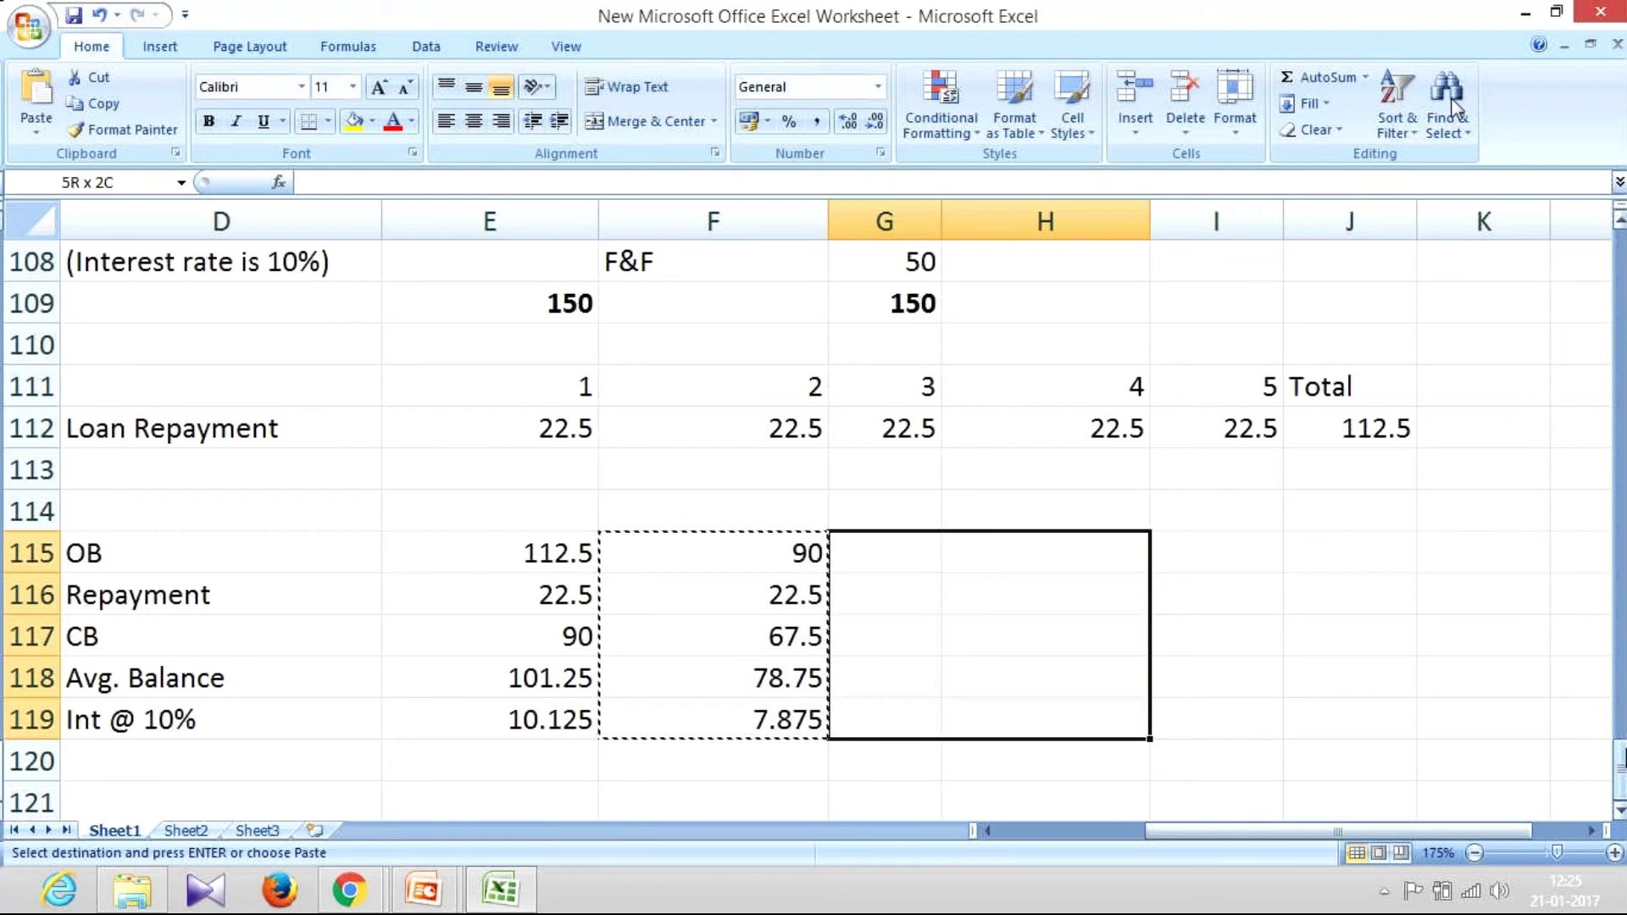
{"action": "key", "text": "shift+Right"}
{"action": "key", "text": "Return"}
{"action": "key", "text": "Down"}
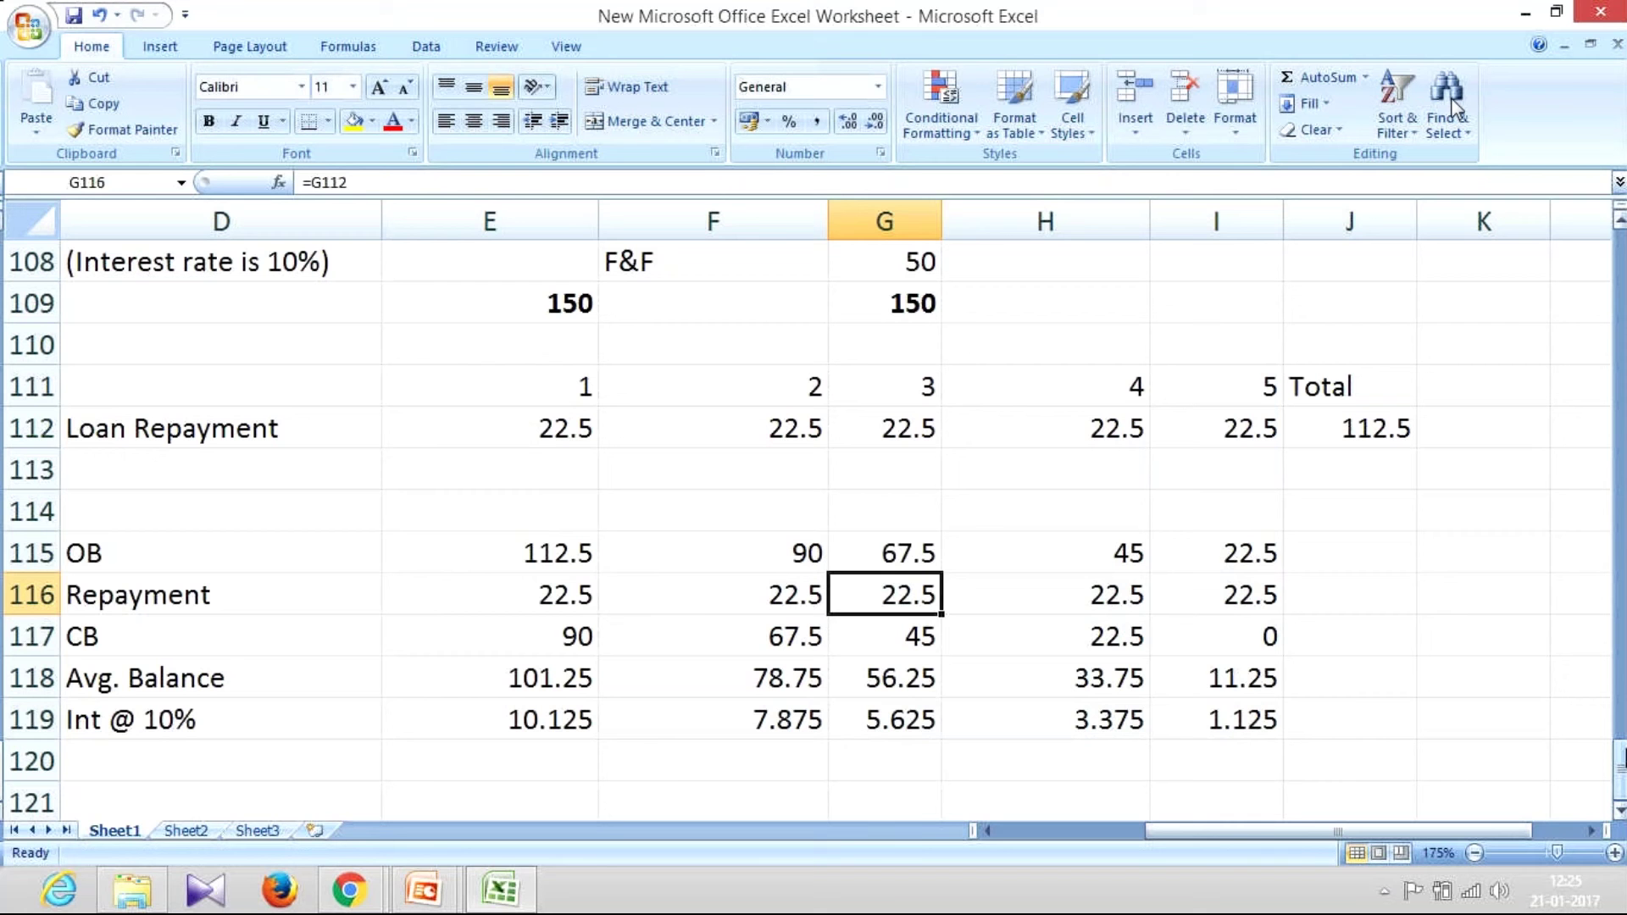
Select the Int @ 10% row across all years to check the interest sum.
{"action": "key", "text": "Down"}
{"action": "key", "text": "Down"}
{"action": "key", "text": "Down"}
{"action": "key", "text": "Left"}
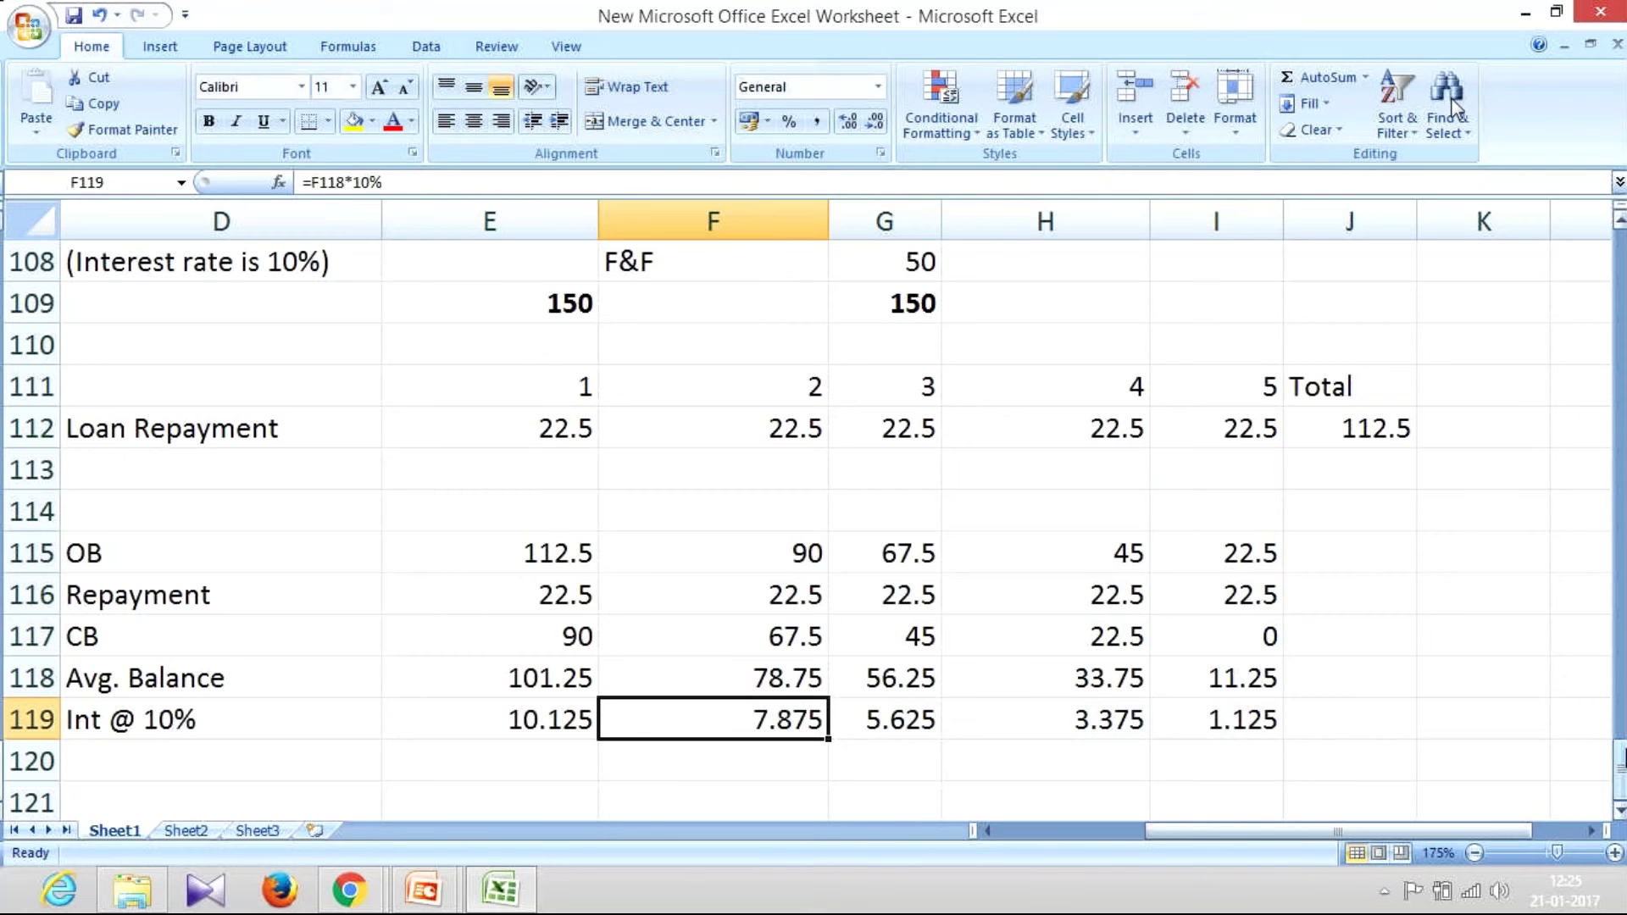
{"action": "key", "text": "shift+Left"}
{"action": "key", "text": "shift+Left"}
{"action": "key", "text": "shift+Right"}
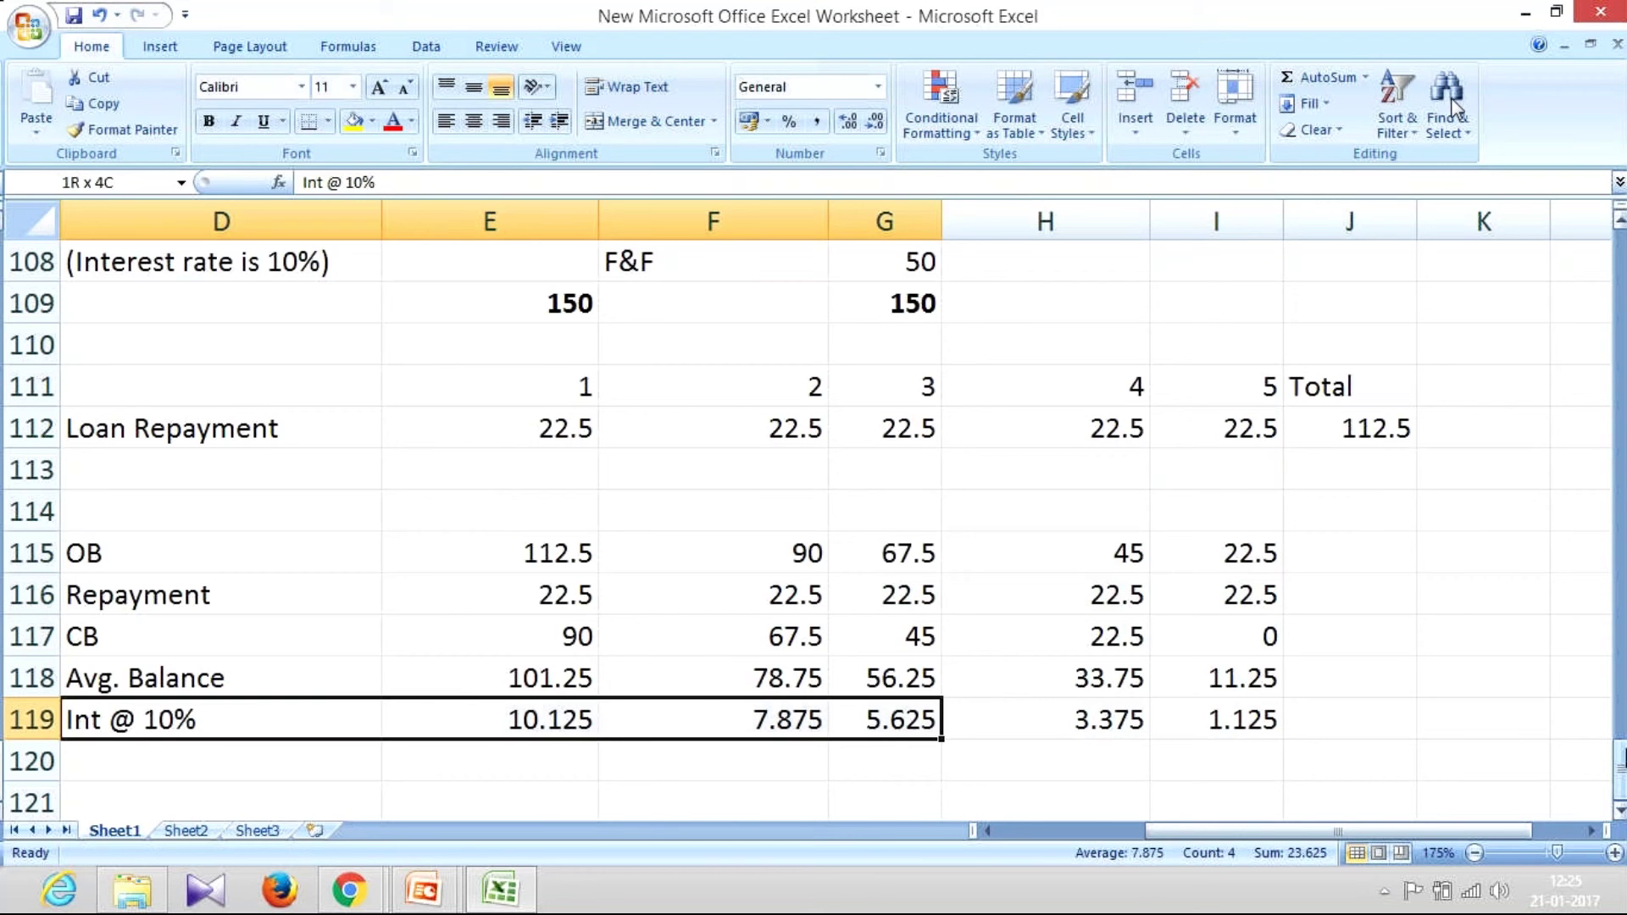
{"action": "key", "text": "shift+Right"}
{"action": "key", "text": "shift+Right"}
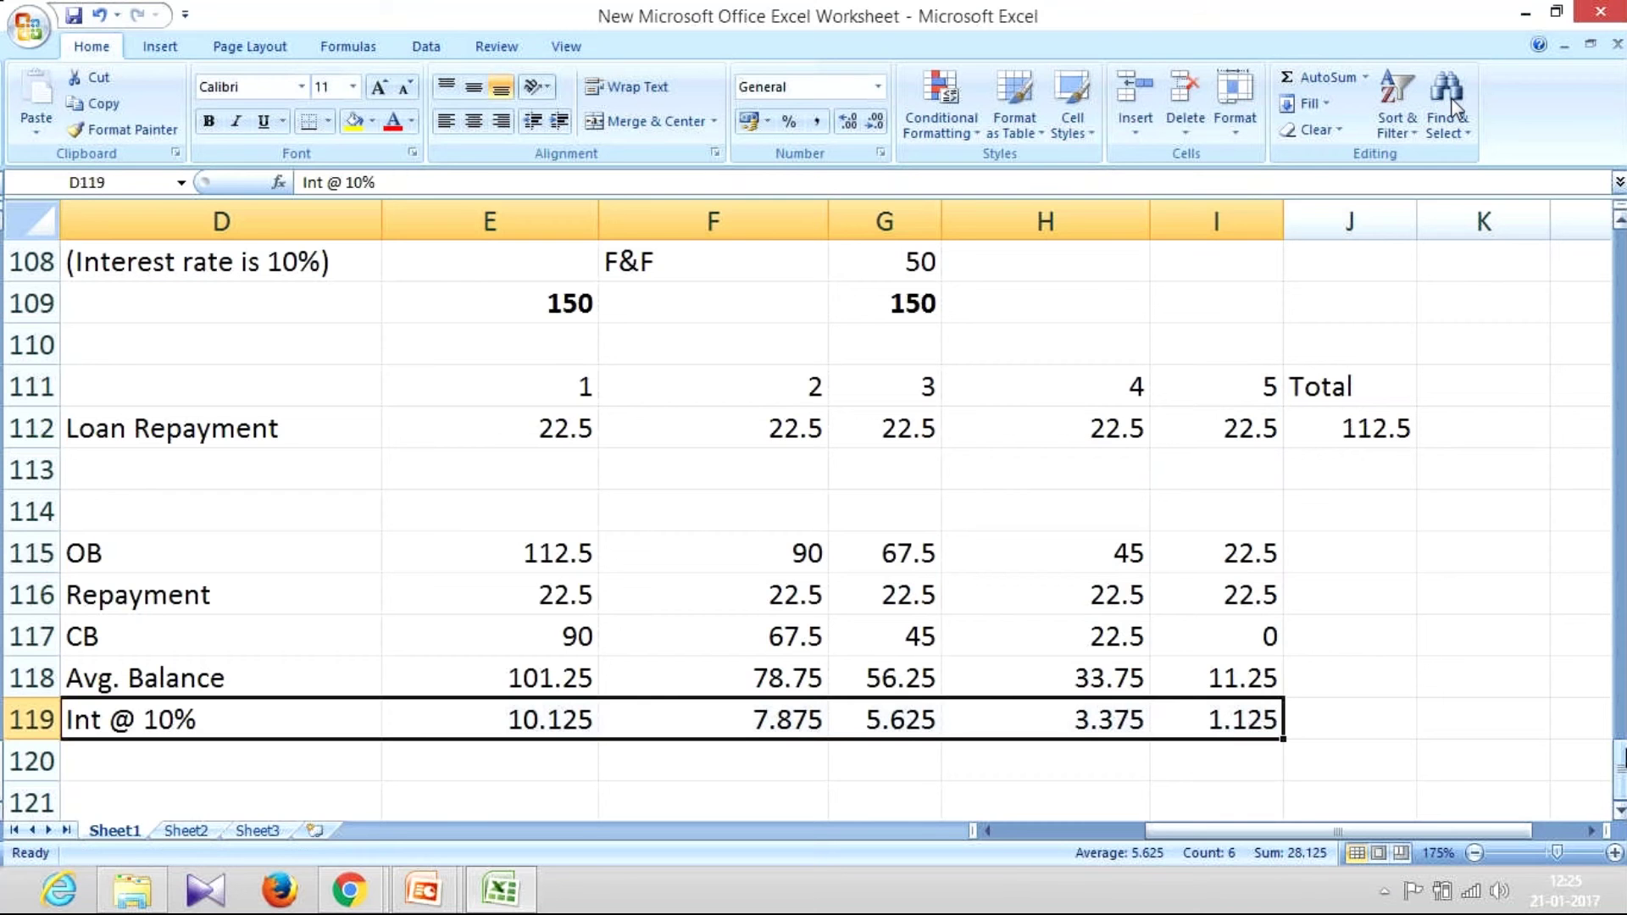
{"action": "key", "text": "Up"}
{"action": "key", "text": "Up"}
{"action": "key", "text": "Up"}
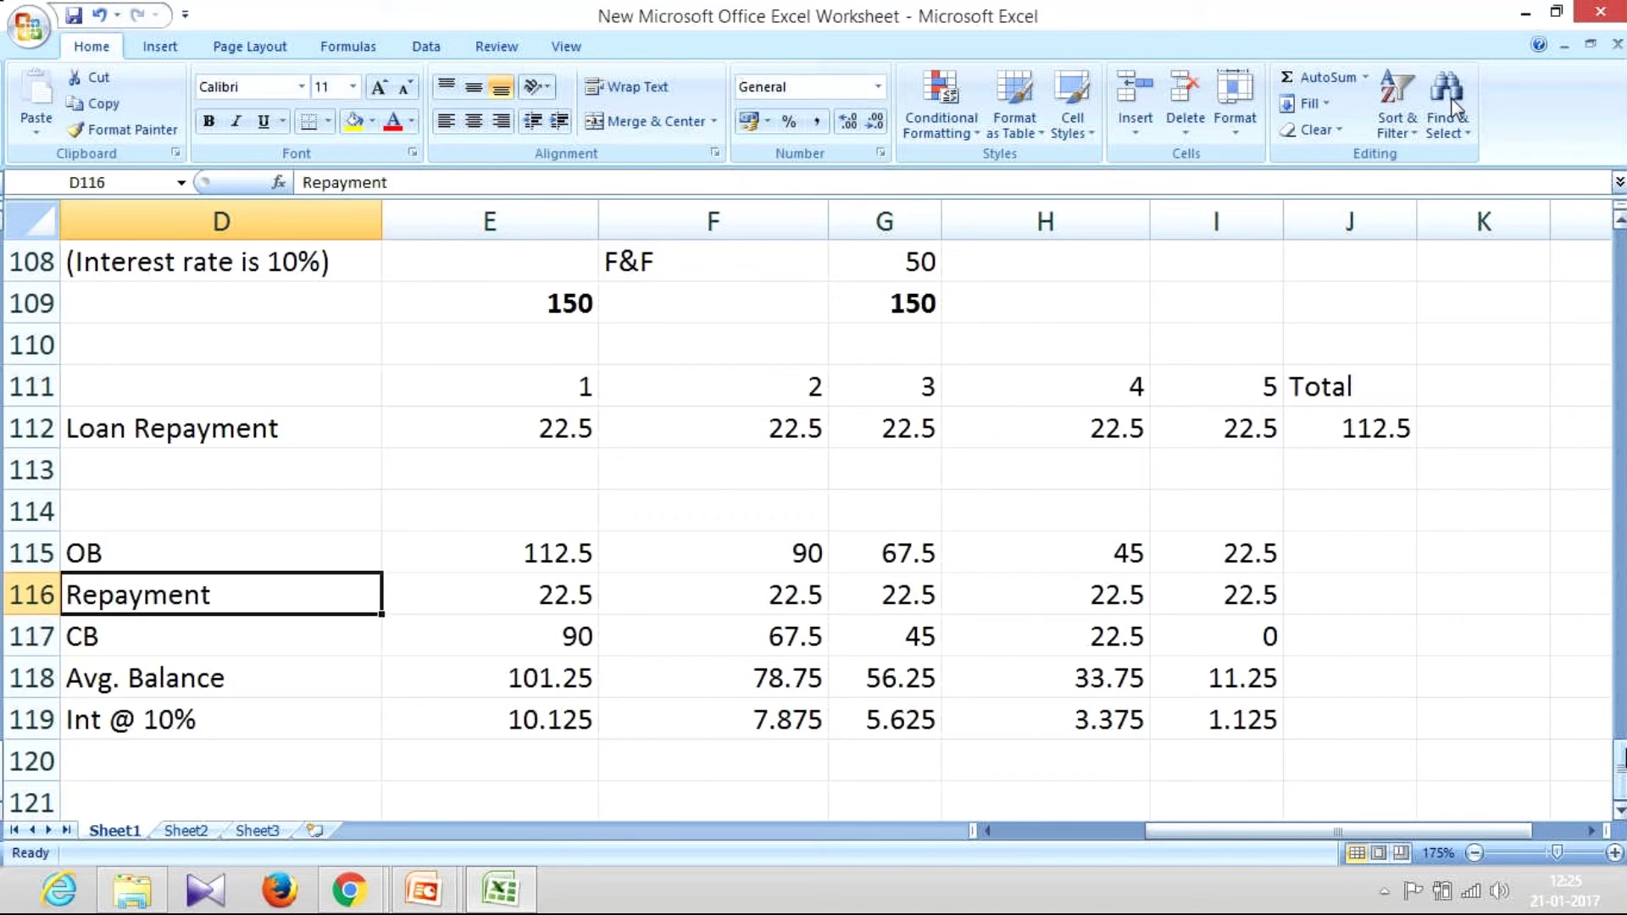
{"action": "key", "text": "Up"}
{"action": "key", "text": "Up"}
{"action": "key", "text": "Up"}
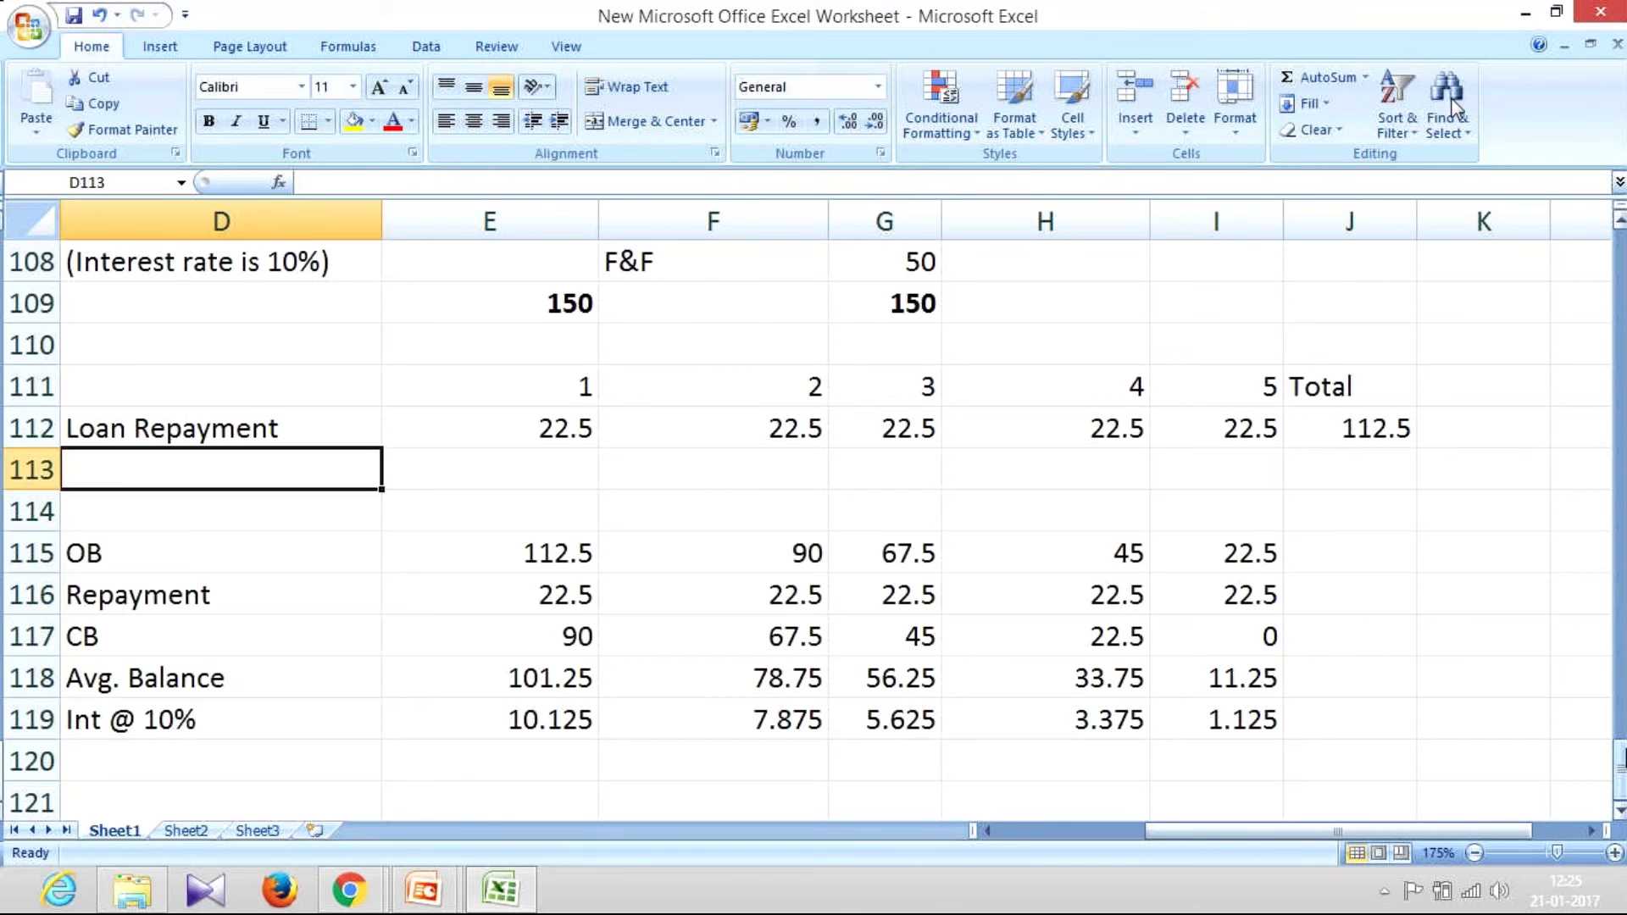
Label D113 'Add: Inte @ 10%' and link E113 to the year-1 interest, 10.125.
{"action": "type", "text": "Add: Inte @ 10%"}
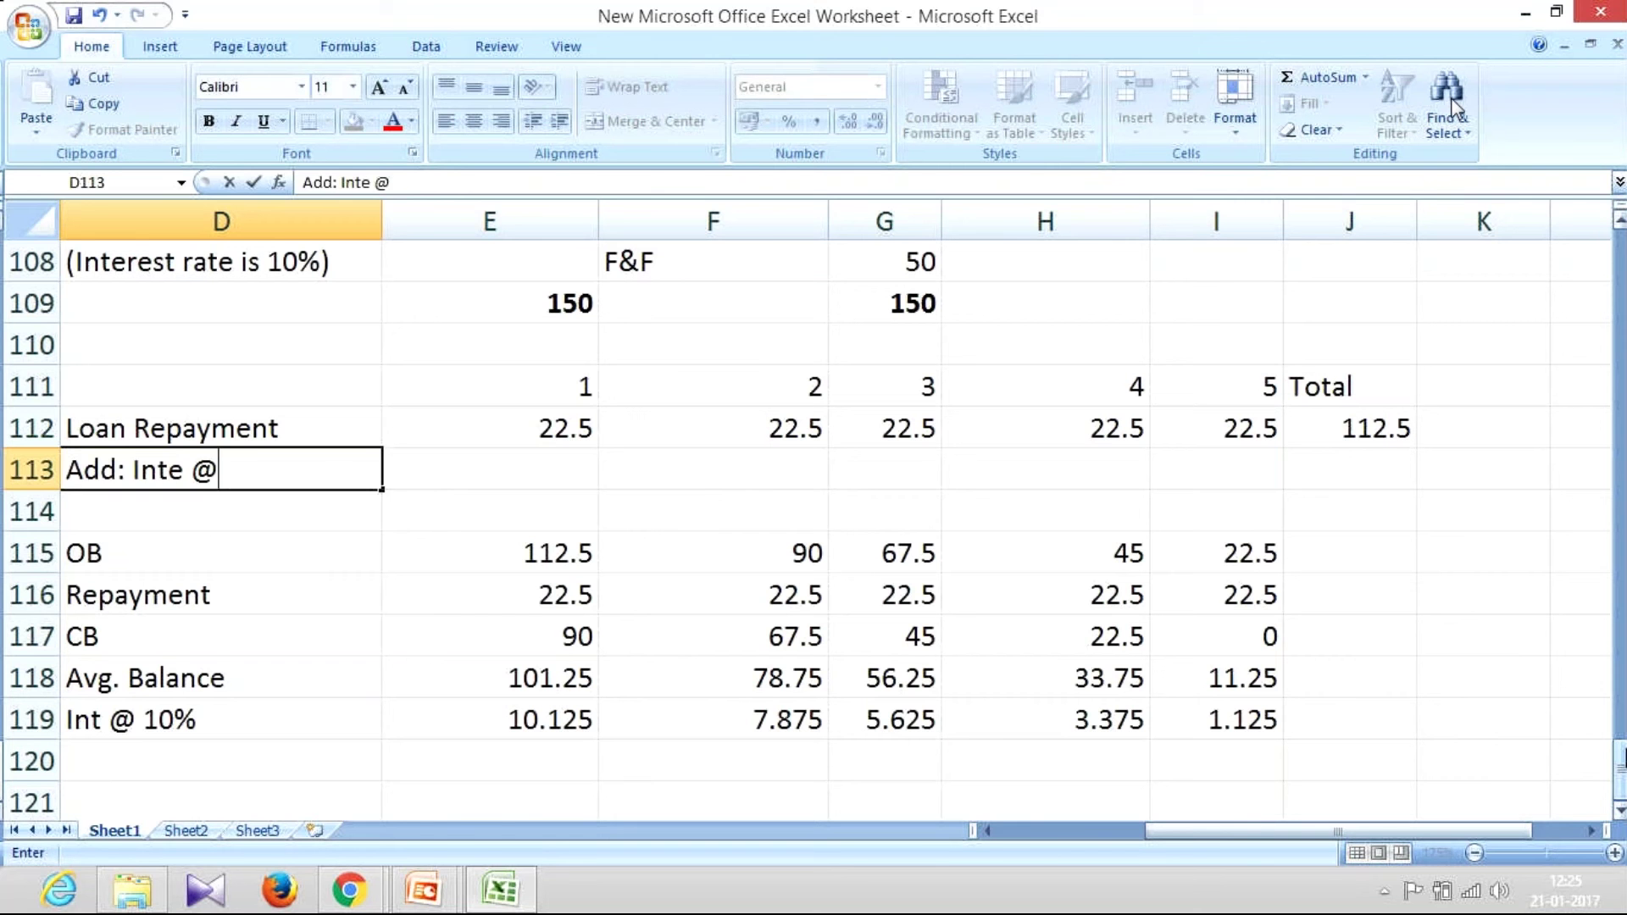
{"action": "key", "text": "Return"}
{"action": "key", "text": "Up"}
{"action": "key", "text": "Right"}
{"action": "type", "text": "="}
{"action": "key", "text": "Down"}
{"action": "key", "text": "Down"}
{"action": "key", "text": "Down"}
{"action": "key", "text": "Down"}
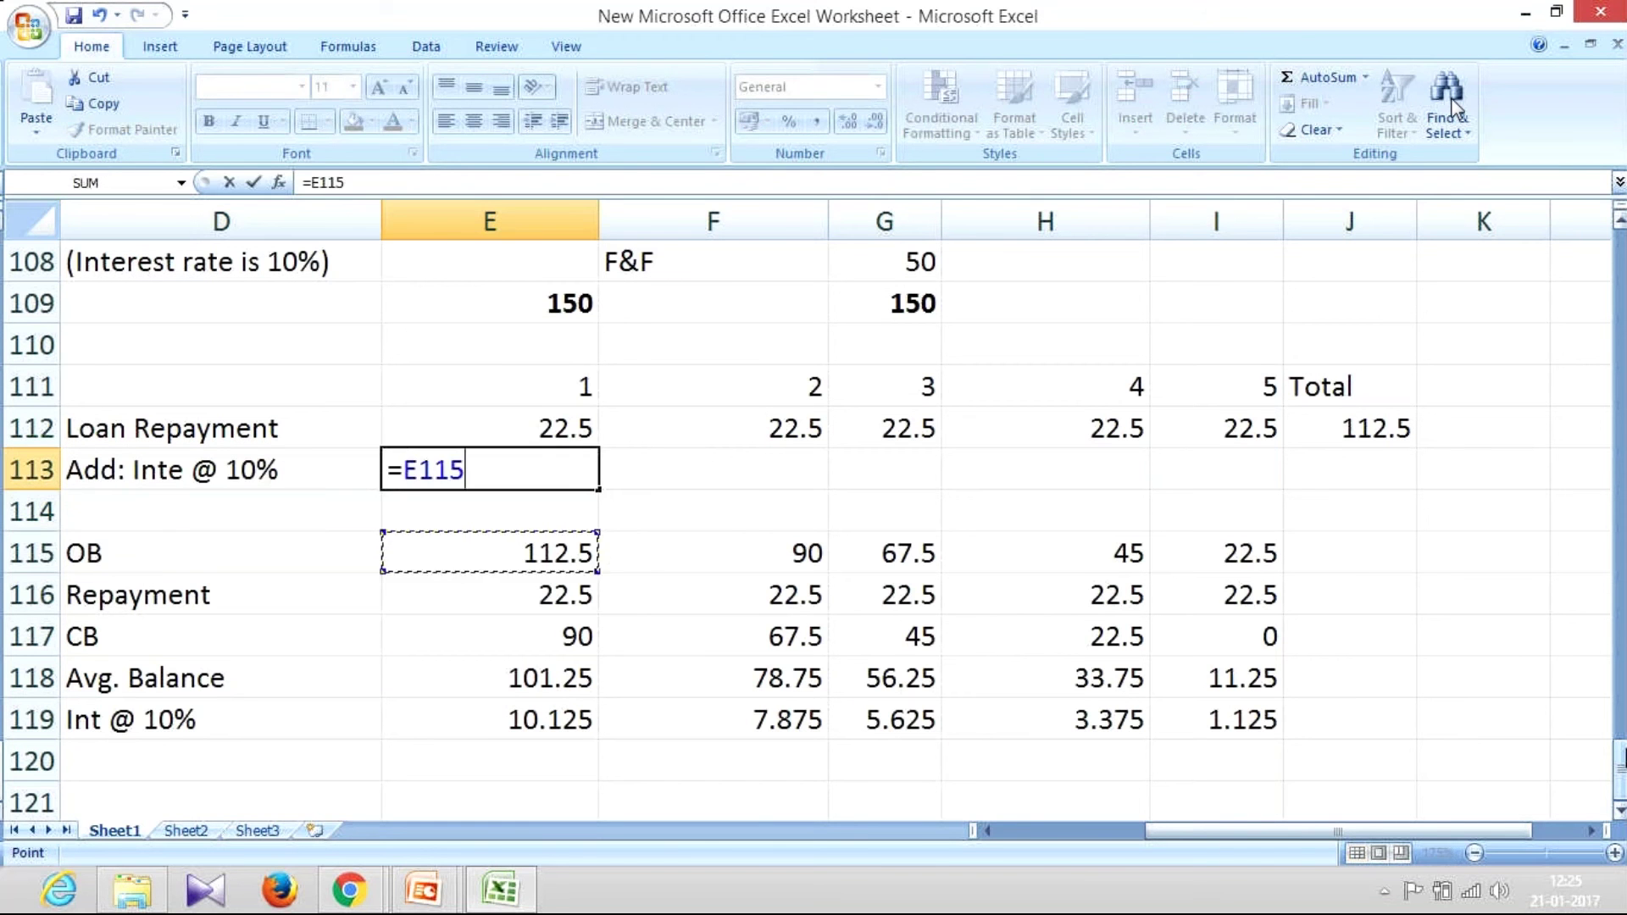
{"action": "key", "text": "Down"}
{"action": "key", "text": "Down"}
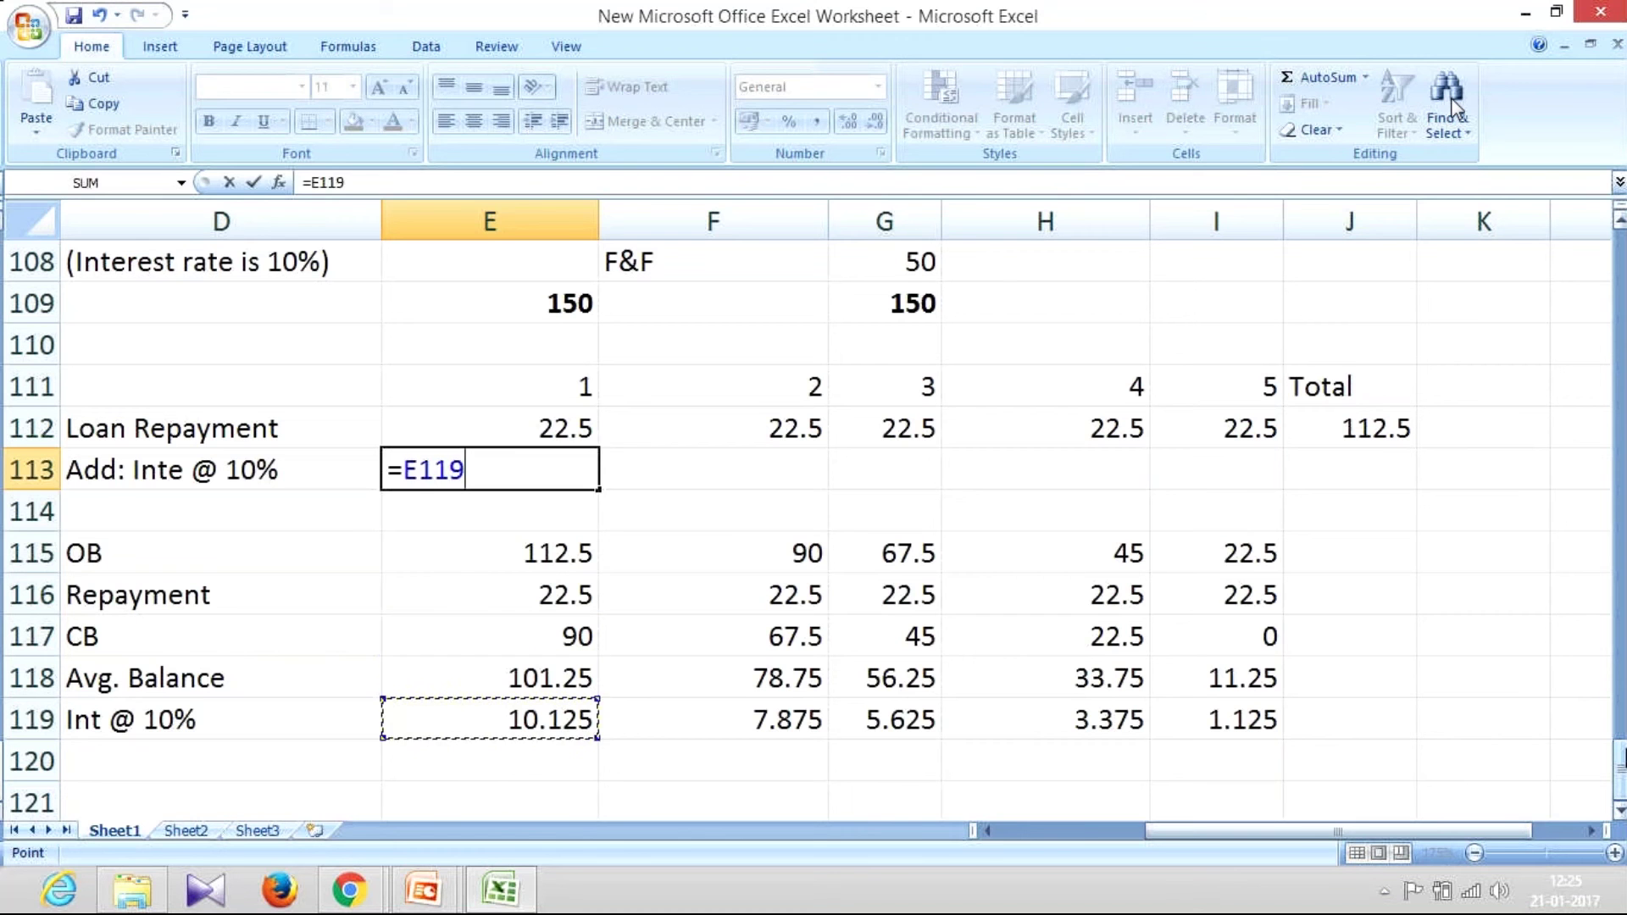
{"action": "key", "text": "ctrl+Return"}
Copy the interest formula across years 2 to 5 and fill the 28.125 total.
{"action": "key", "text": "ctrl+c"}
{"action": "key", "text": "Right"}
{"action": "key", "text": "shift+Right"}
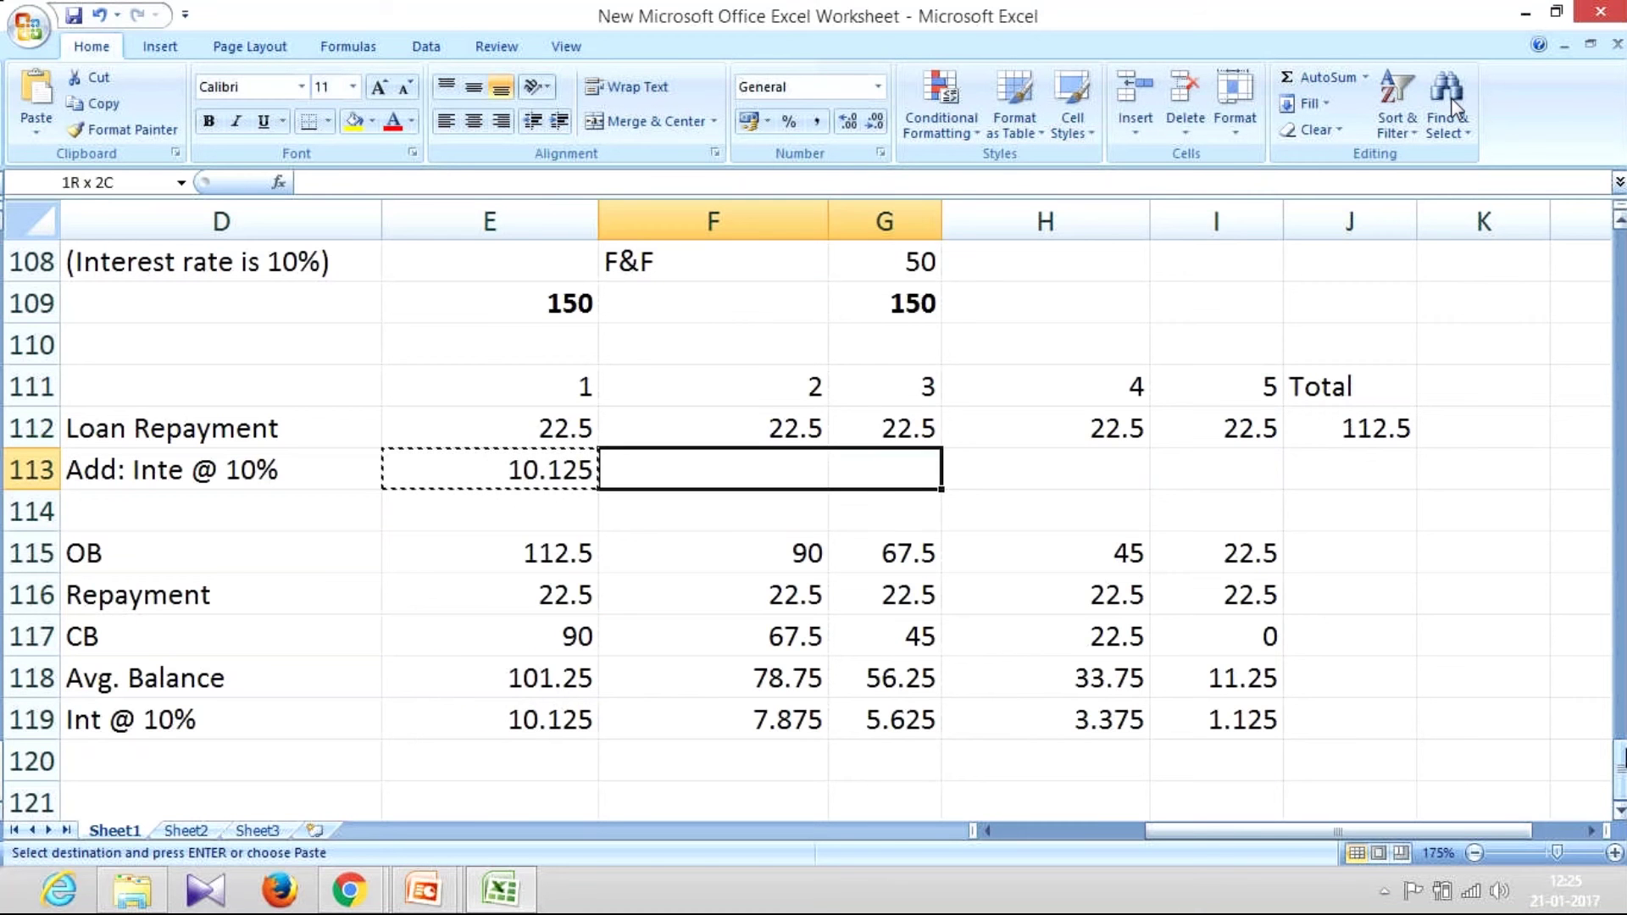
{"action": "key", "text": "shift+Right"}
{"action": "key", "text": "shift+Right"}
{"action": "key", "text": "Return"}
{"action": "key", "text": "Right"}
{"action": "key", "text": "Right"}
{"action": "key", "text": "Right"}
{"action": "key", "text": "ctrl+d"}
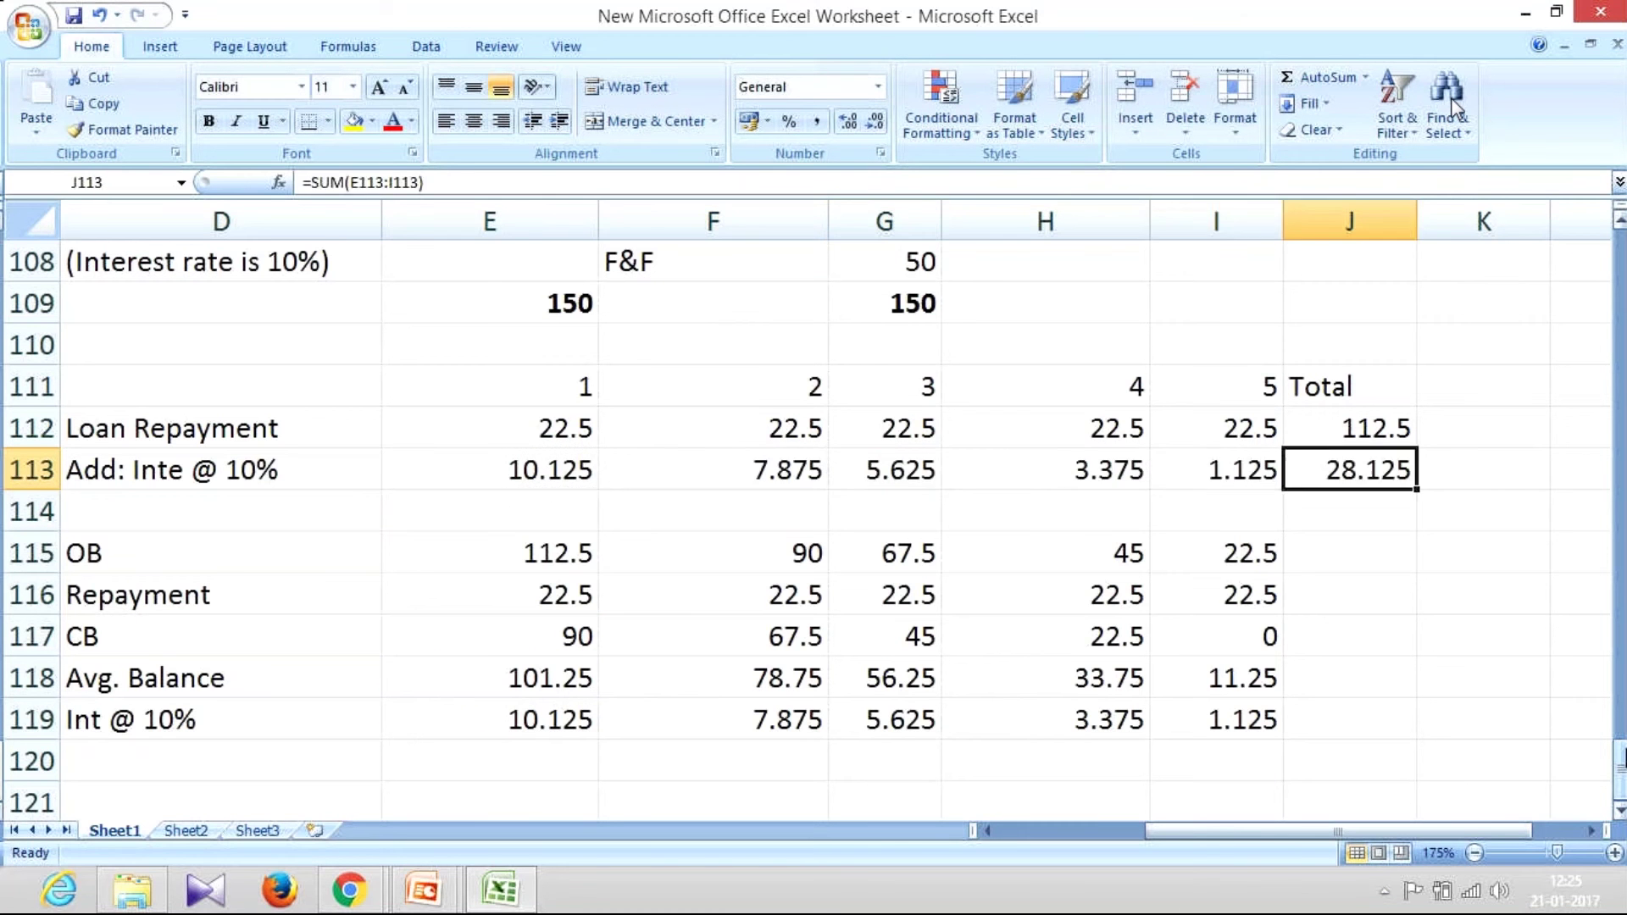
Insert two blank rows above the OB row.
{"action": "key", "text": "Down"}
{"action": "key", "text": "Left"}
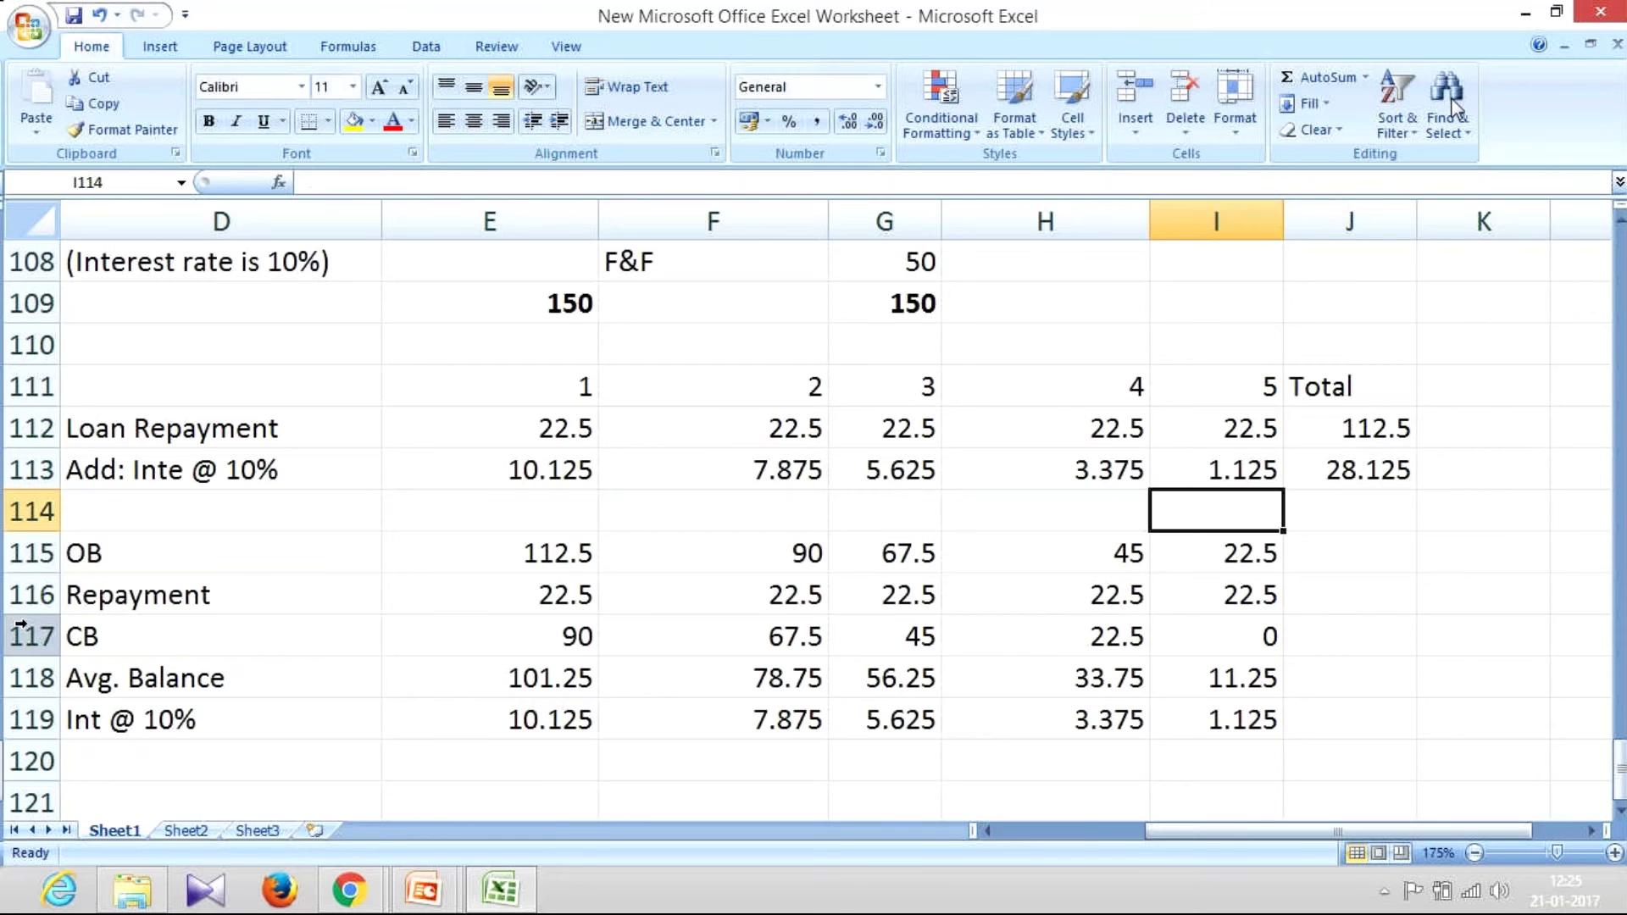
{"action": "left_click", "coordinate": [21, 566]}
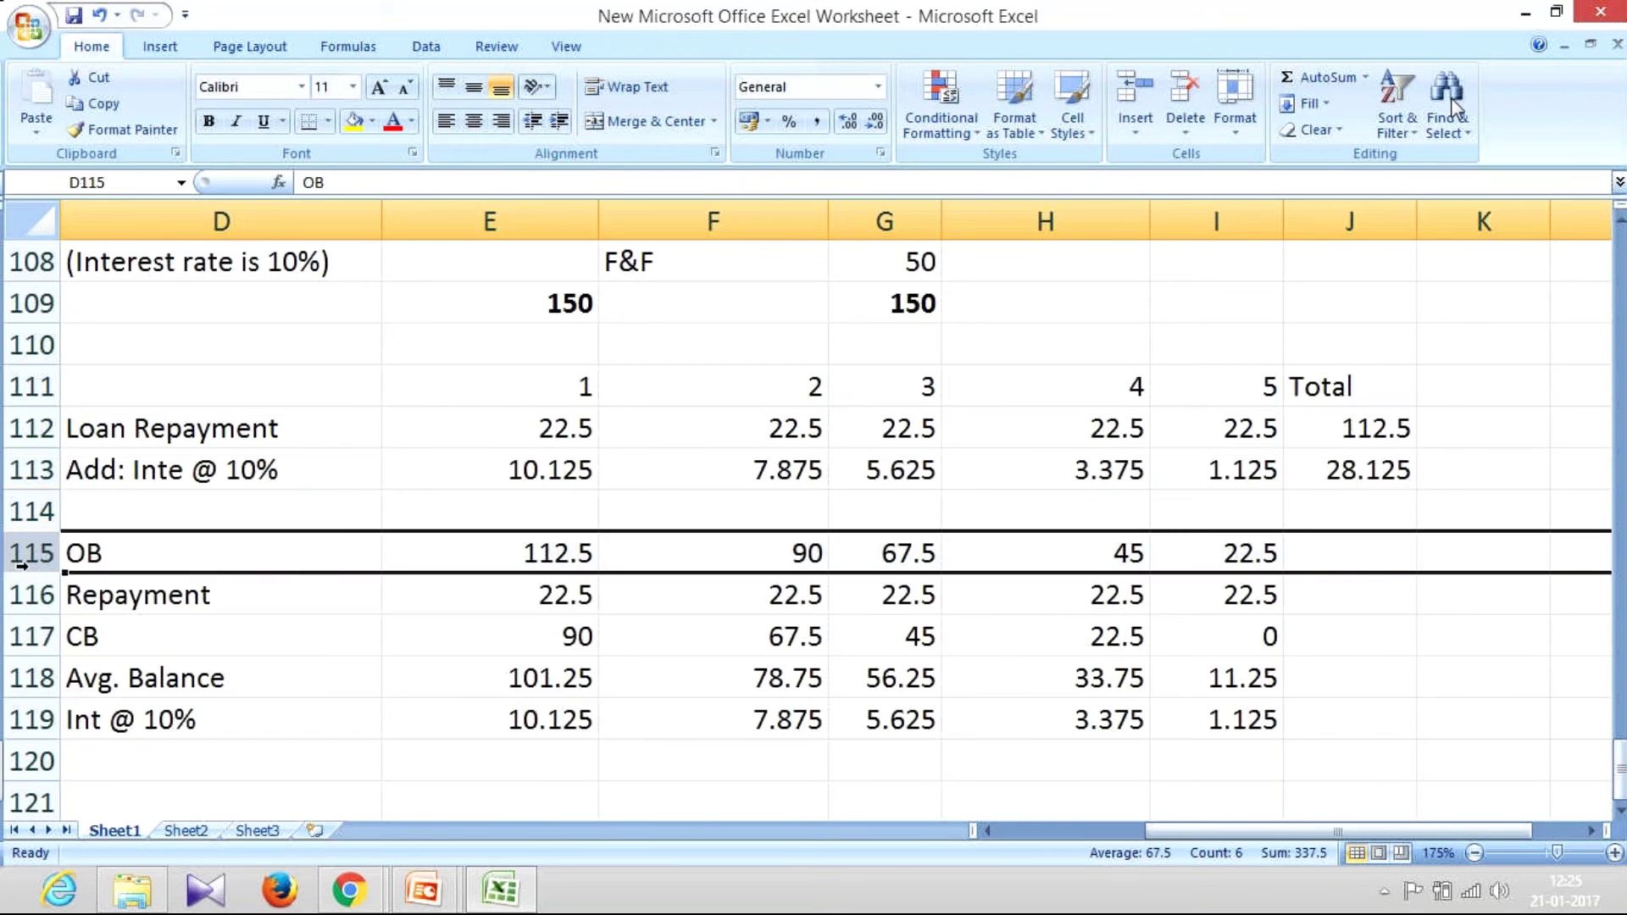
{"action": "right_click", "coordinate": [29, 566]}
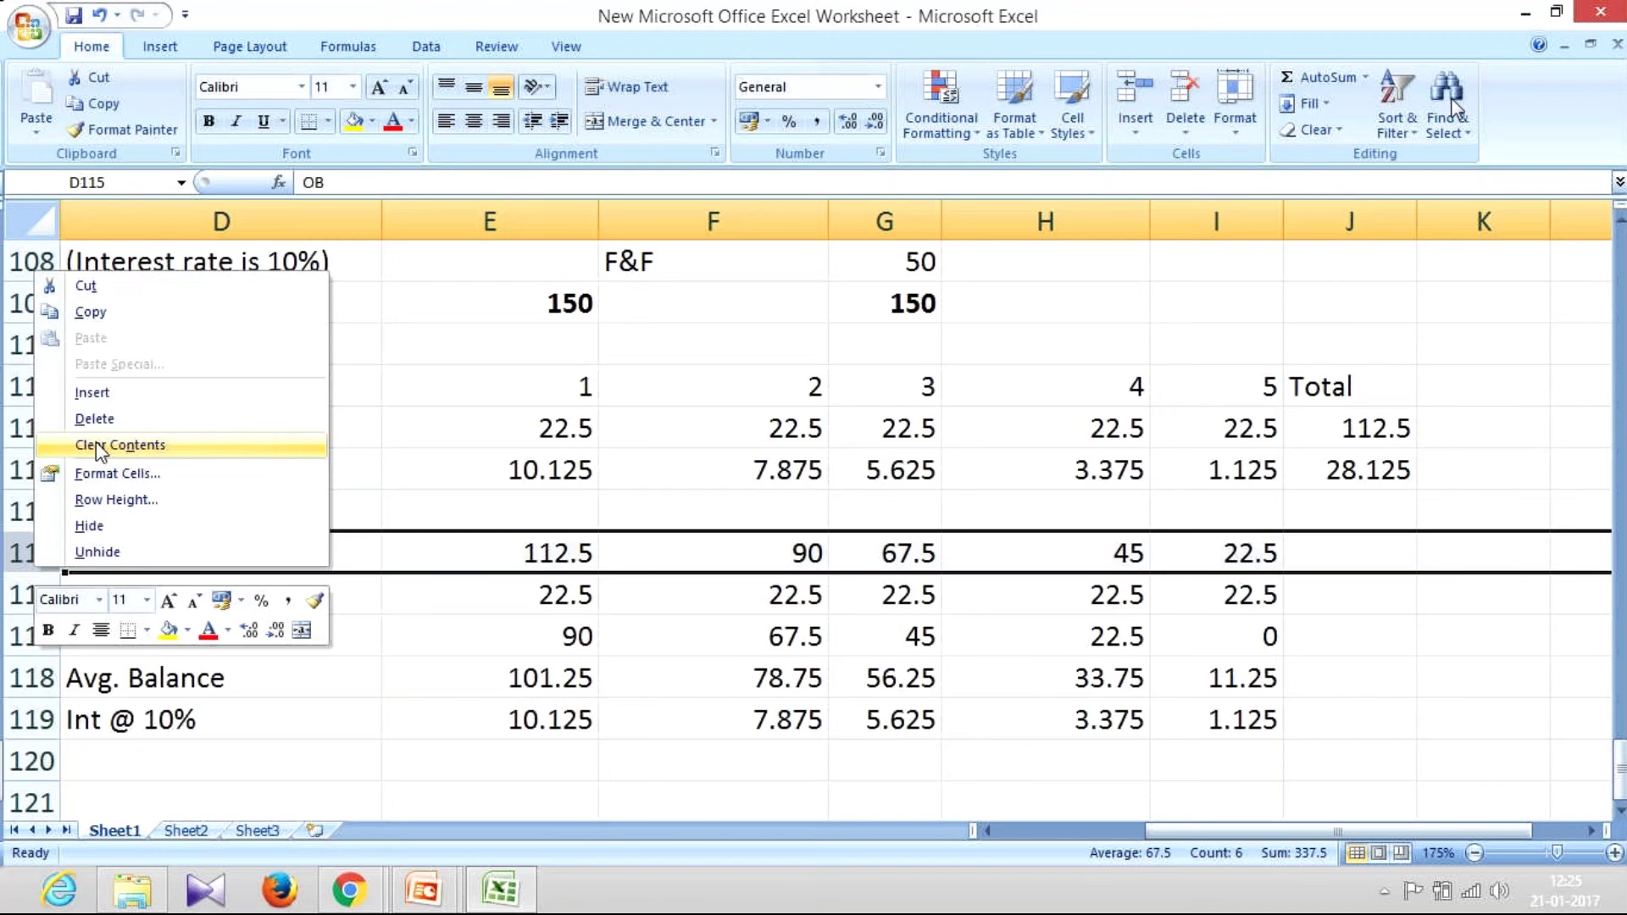
{"action": "left_click", "coordinate": [114, 393]}
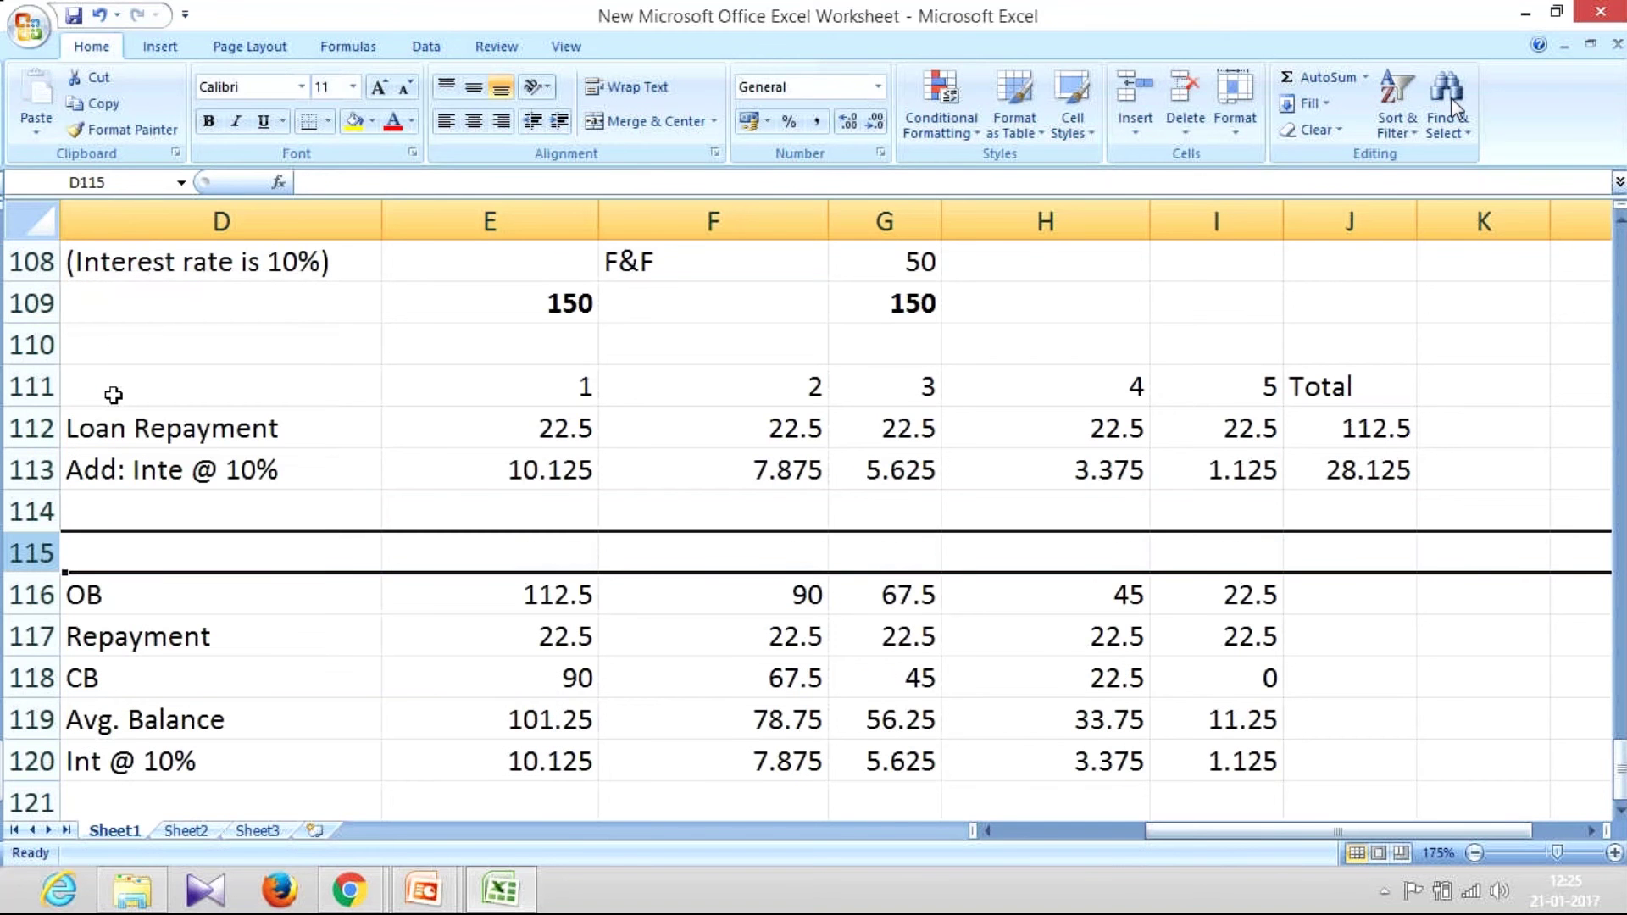
{"action": "key", "text": "F4"}
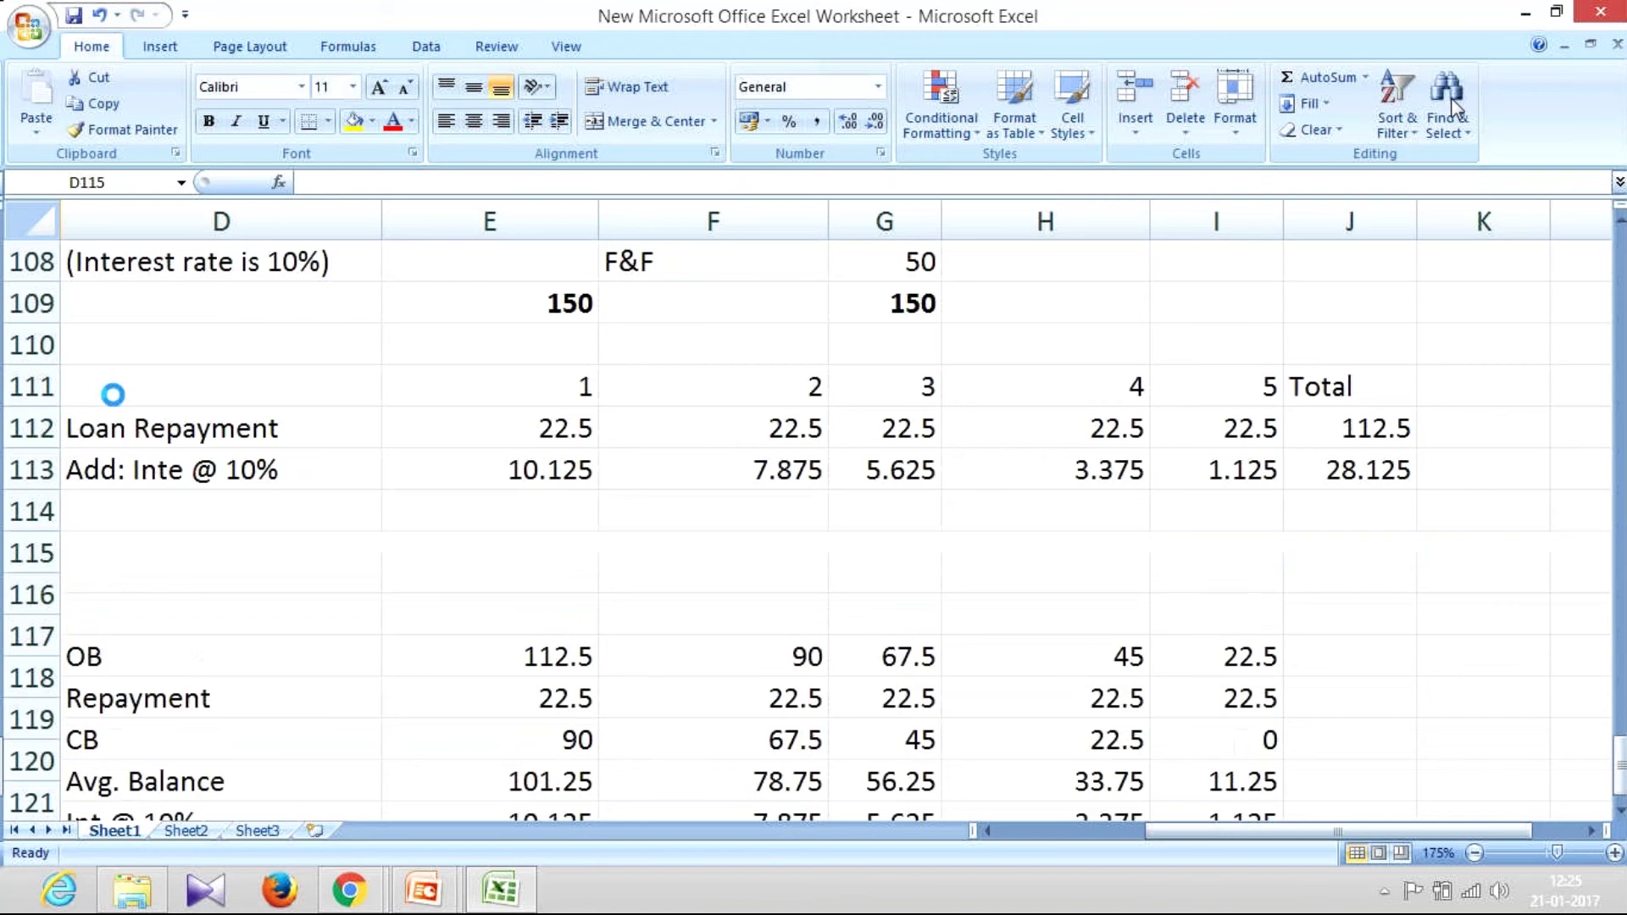
Add a Total label in D114 with =E112+E113, giving 32.625 for year 1.
{"action": "left_click", "coordinate": [166, 498]}
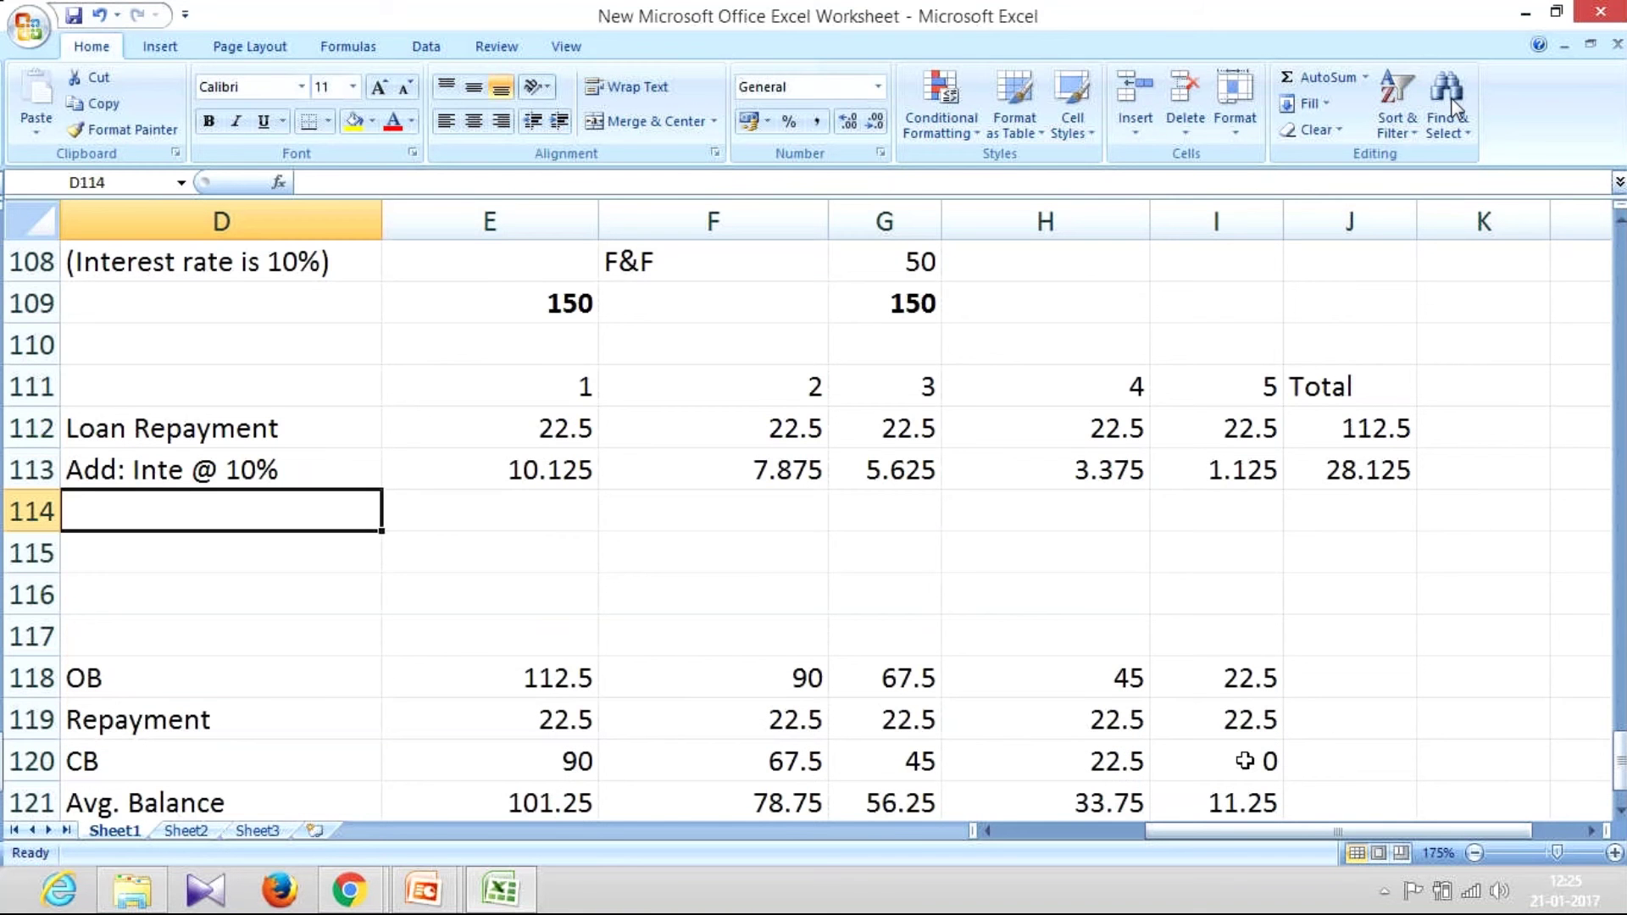
{"action": "type", "text": "Totao"}
{"action": "key", "text": "BackSpace"}
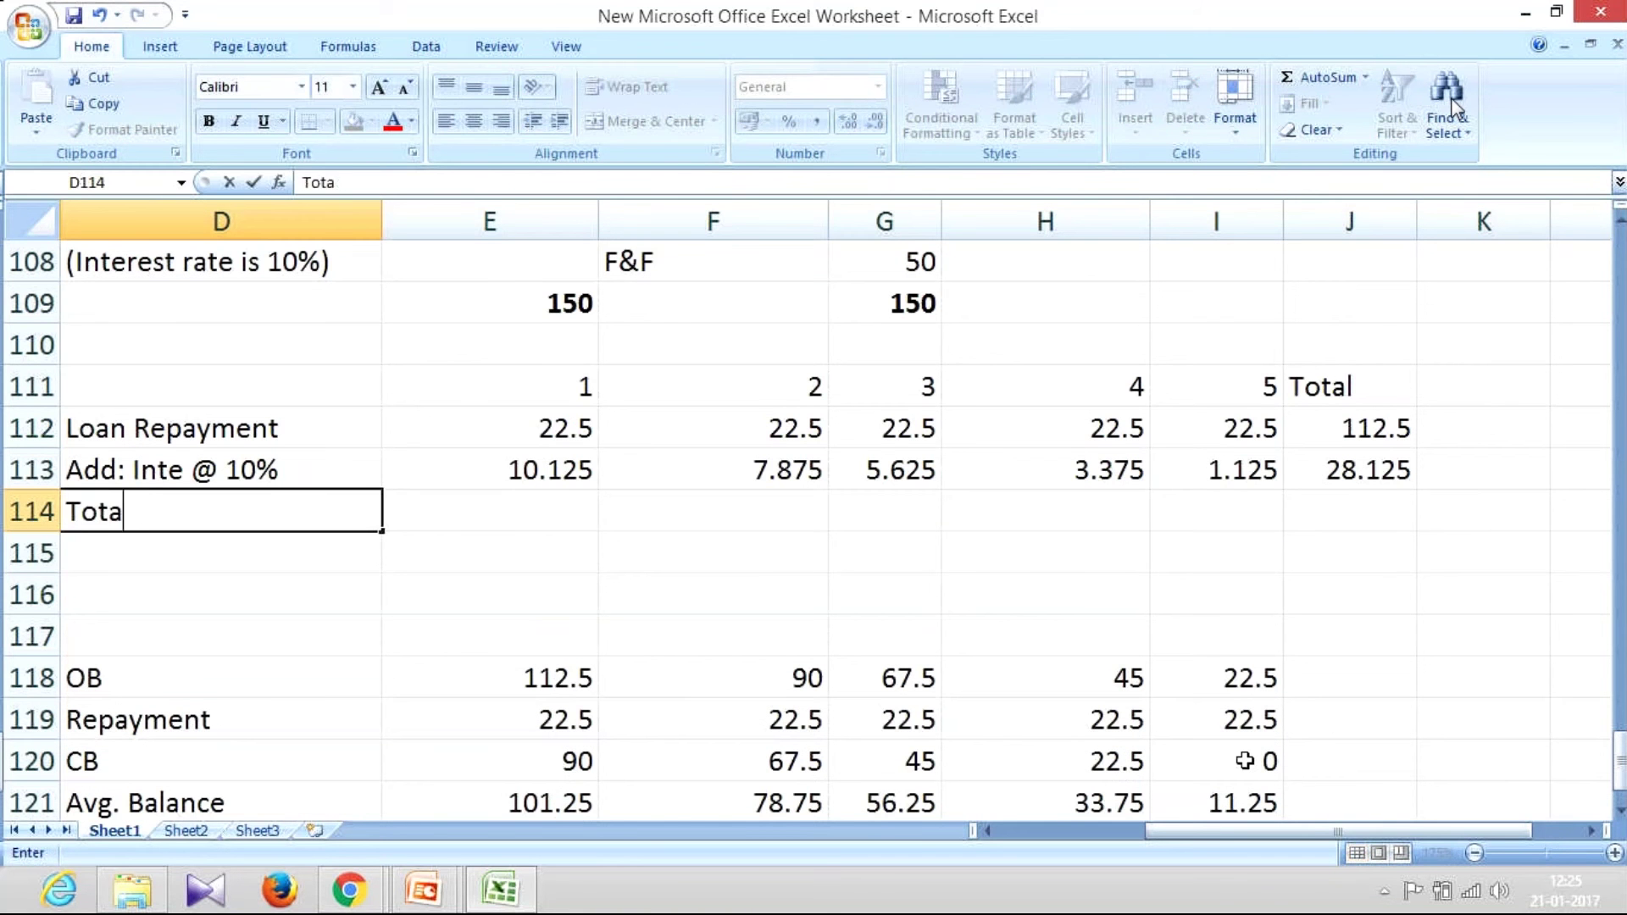
{"action": "type", "text": "l"}
{"action": "key", "text": "Tab"}
{"action": "type", "text": "="}
{"action": "key", "text": "Up"}
{"action": "key", "text": "Up"}
{"action": "type", "text": "+"}
{"action": "key", "text": "Up"}
{"action": "key", "text": "ctrl+Return"}
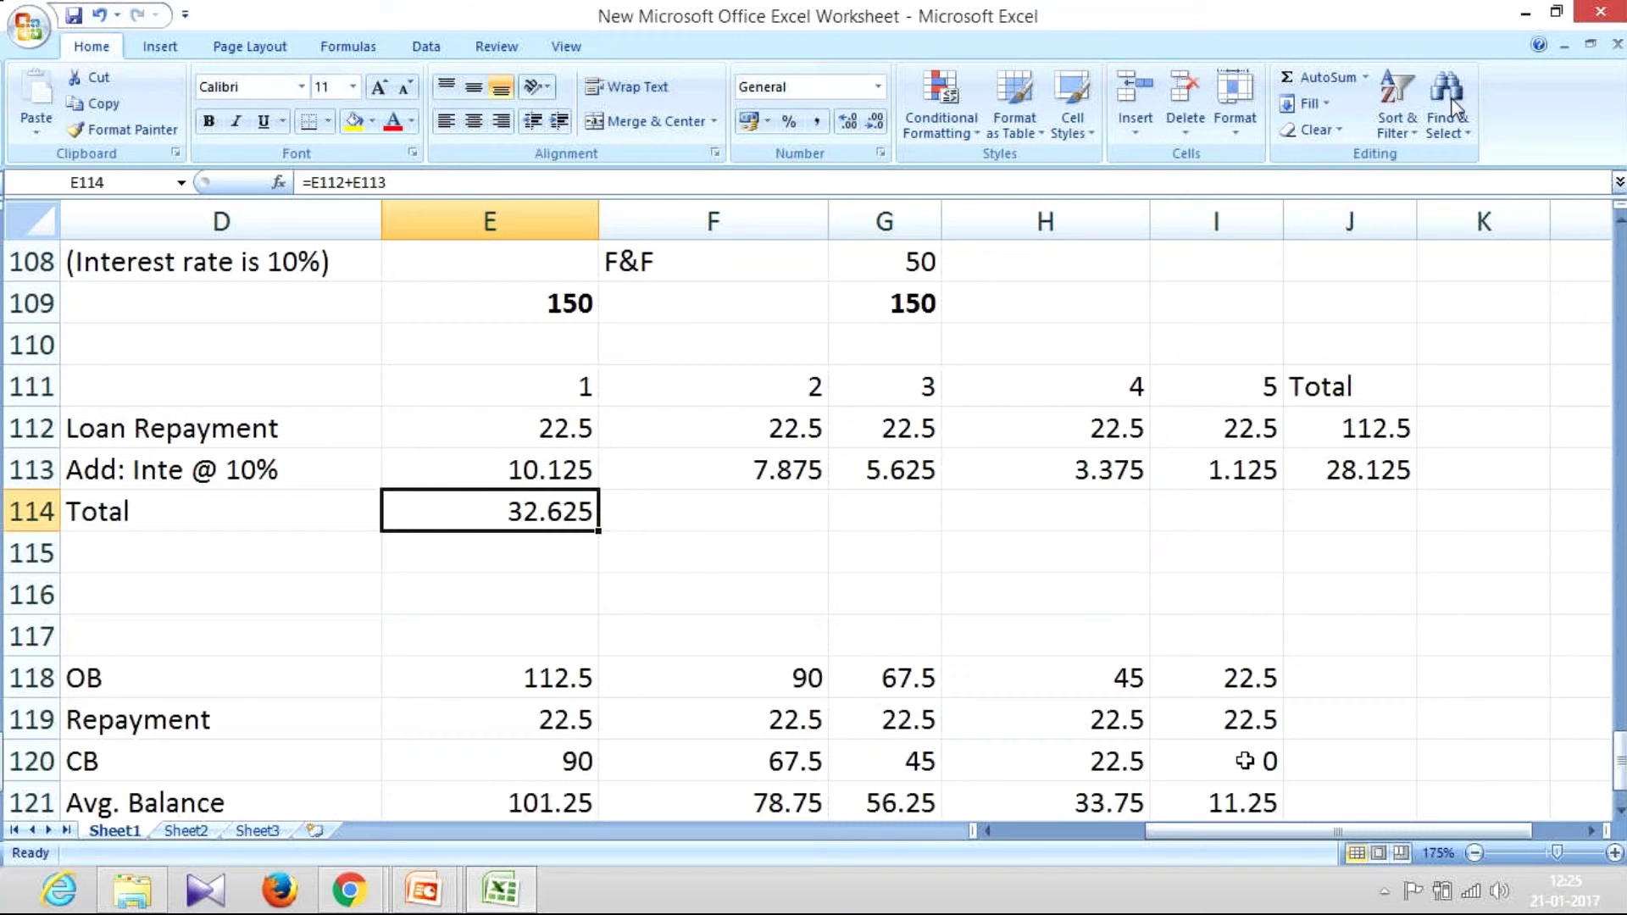
Format the total in Comma Style and bold, copy it across, and fill the 140.63 overall total.
{"action": "left_click", "coordinate": [816, 123]}
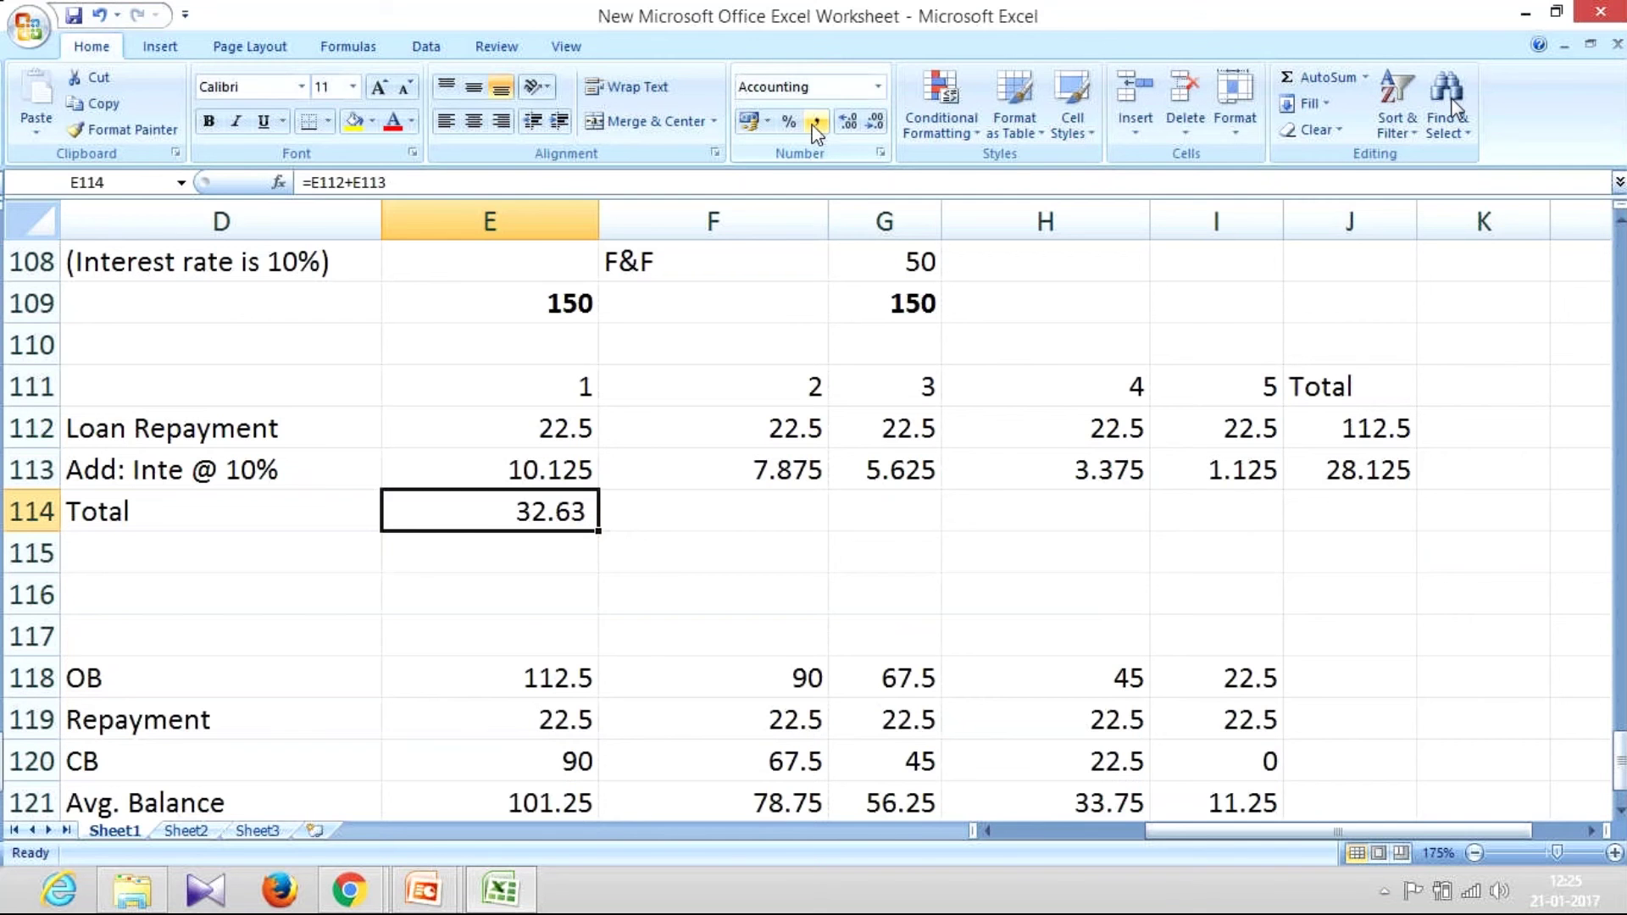
{"action": "key", "text": "ctrl+b"}
{"action": "key", "text": "ctrl+c"}
{"action": "key", "text": "Right"}
{"action": "key", "text": "ctrl+v"}
{"action": "key", "text": "ctrl+c"}
{"action": "key", "text": "Right"}
{"action": "key", "text": "ctrl+v"}
{"action": "key", "text": "ctrl+c"}
{"action": "key", "text": "Right"}
{"action": "key", "text": "ctrl+v"}
{"action": "key", "text": "ctrl+c"}
{"action": "key", "text": "Right"}
{"action": "key", "text": "ctrl+v"}
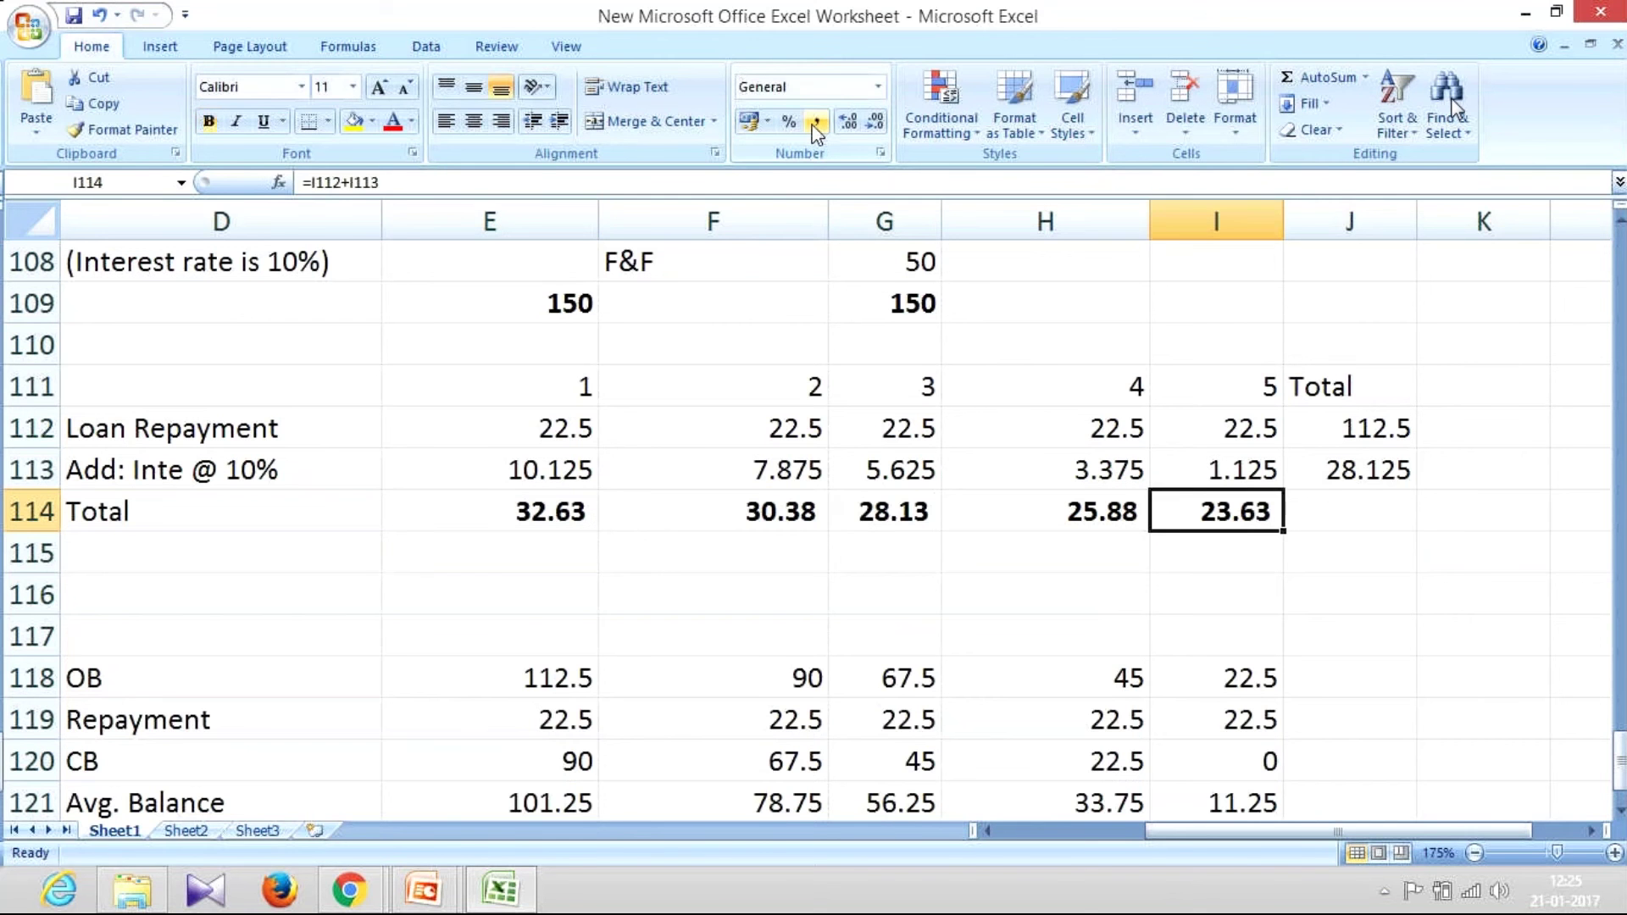
{"action": "key", "text": "ctrl+c"}
{"action": "key", "text": "Right"}
{"action": "key", "text": "Return"}
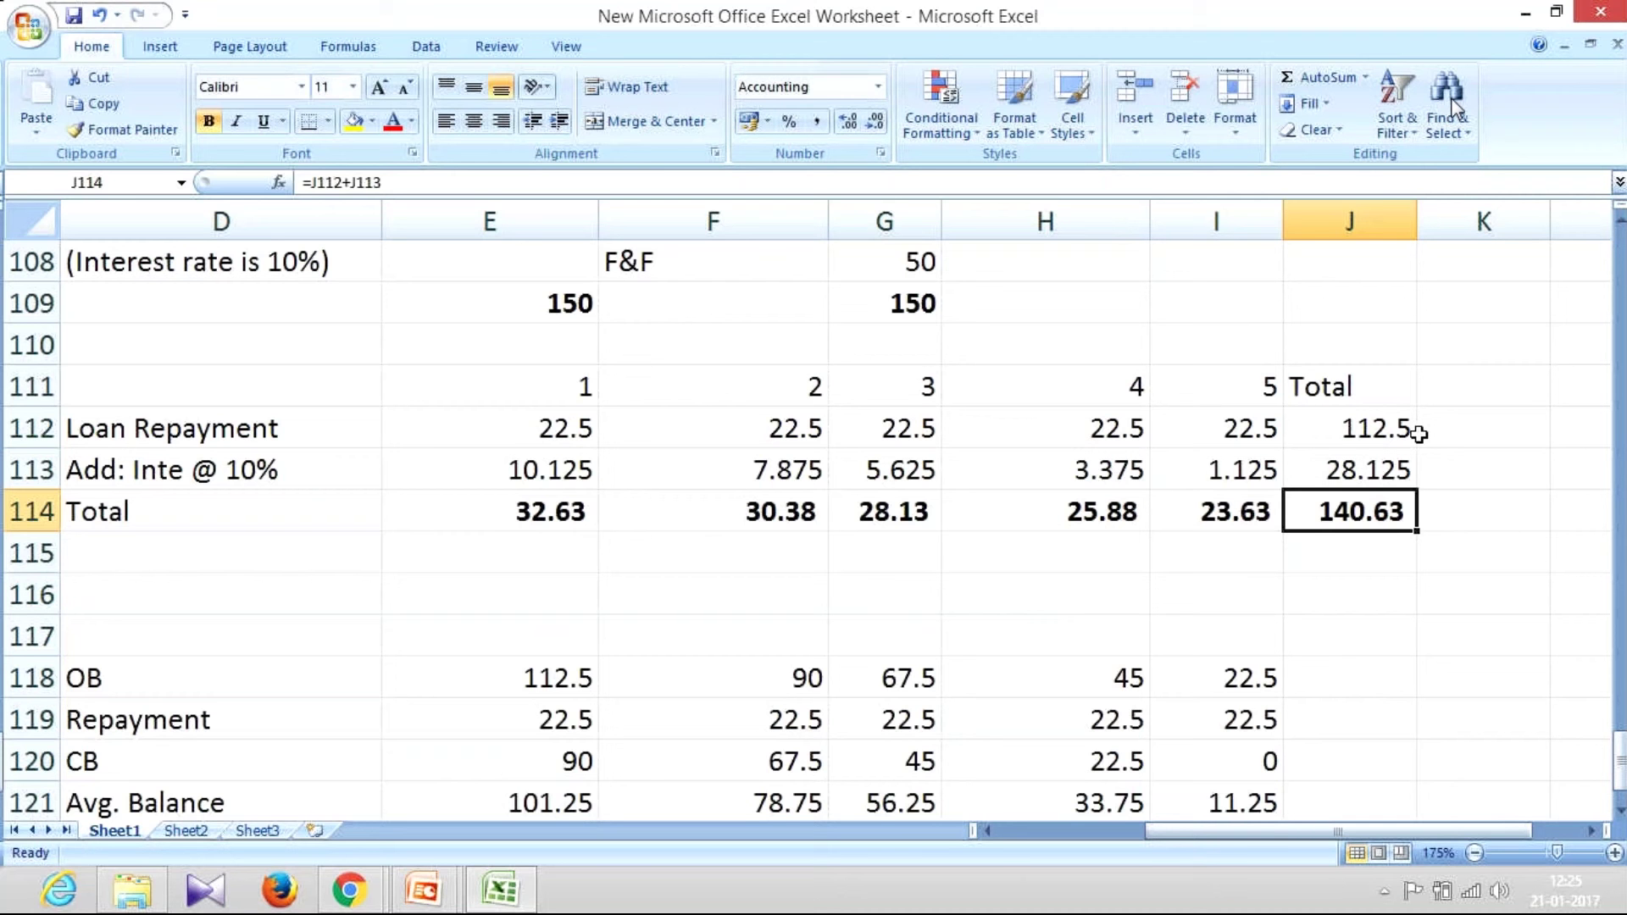
{"action": "left_click", "coordinate": [530, 519]}
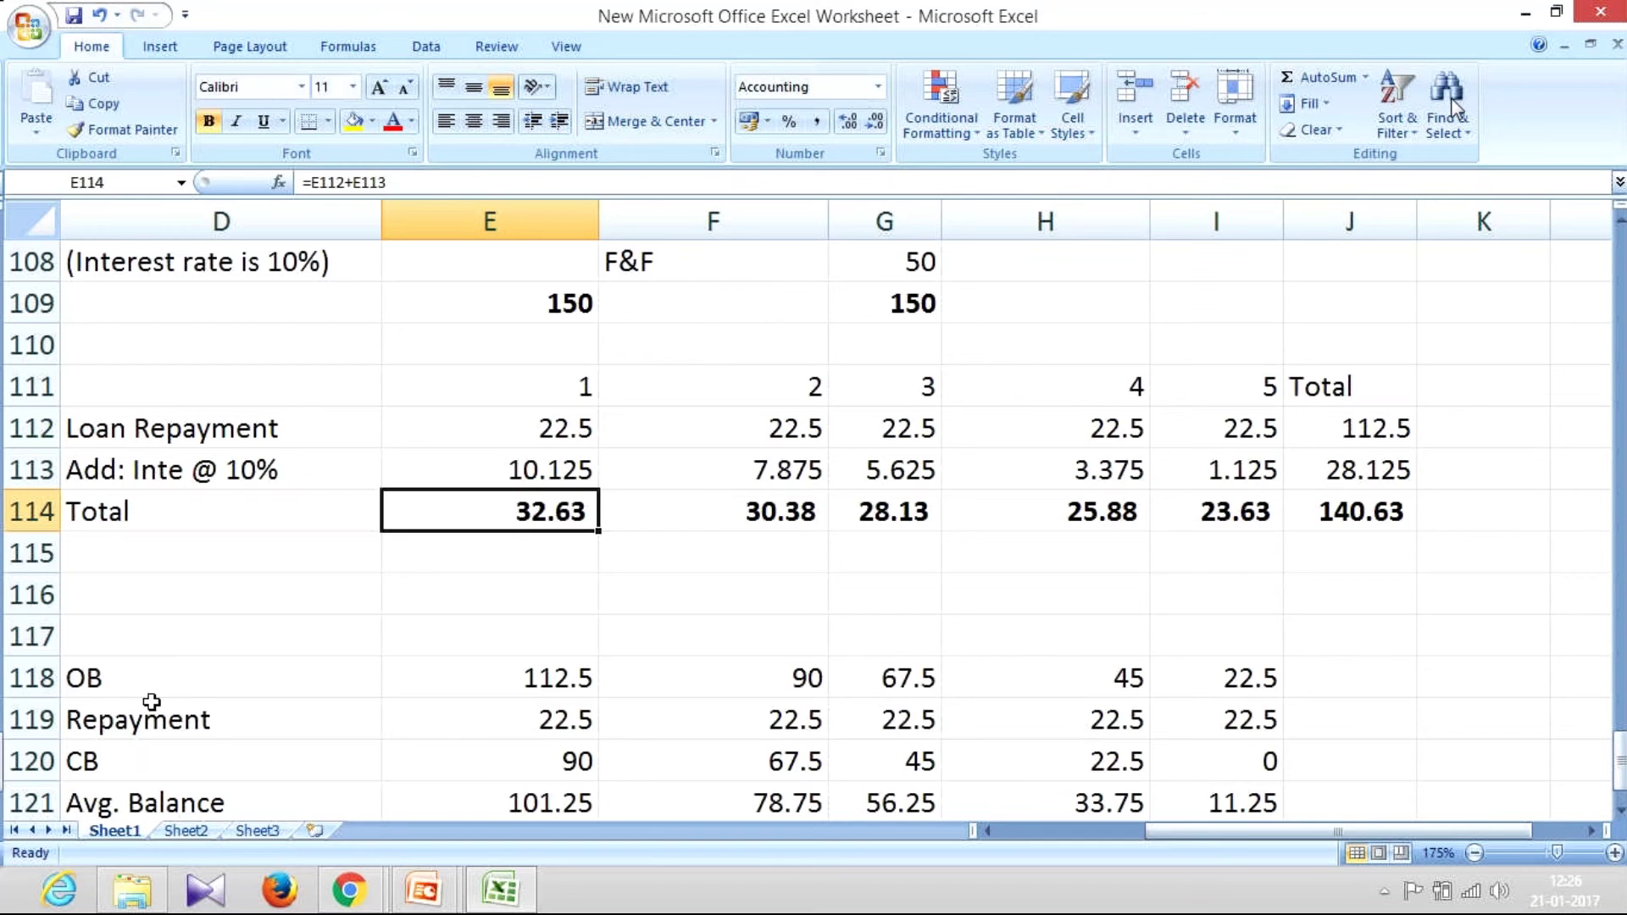
Insert three blank rows at row 117 below the Total row, then select cell D116.
{"action": "right_click", "coordinate": [23, 637]}
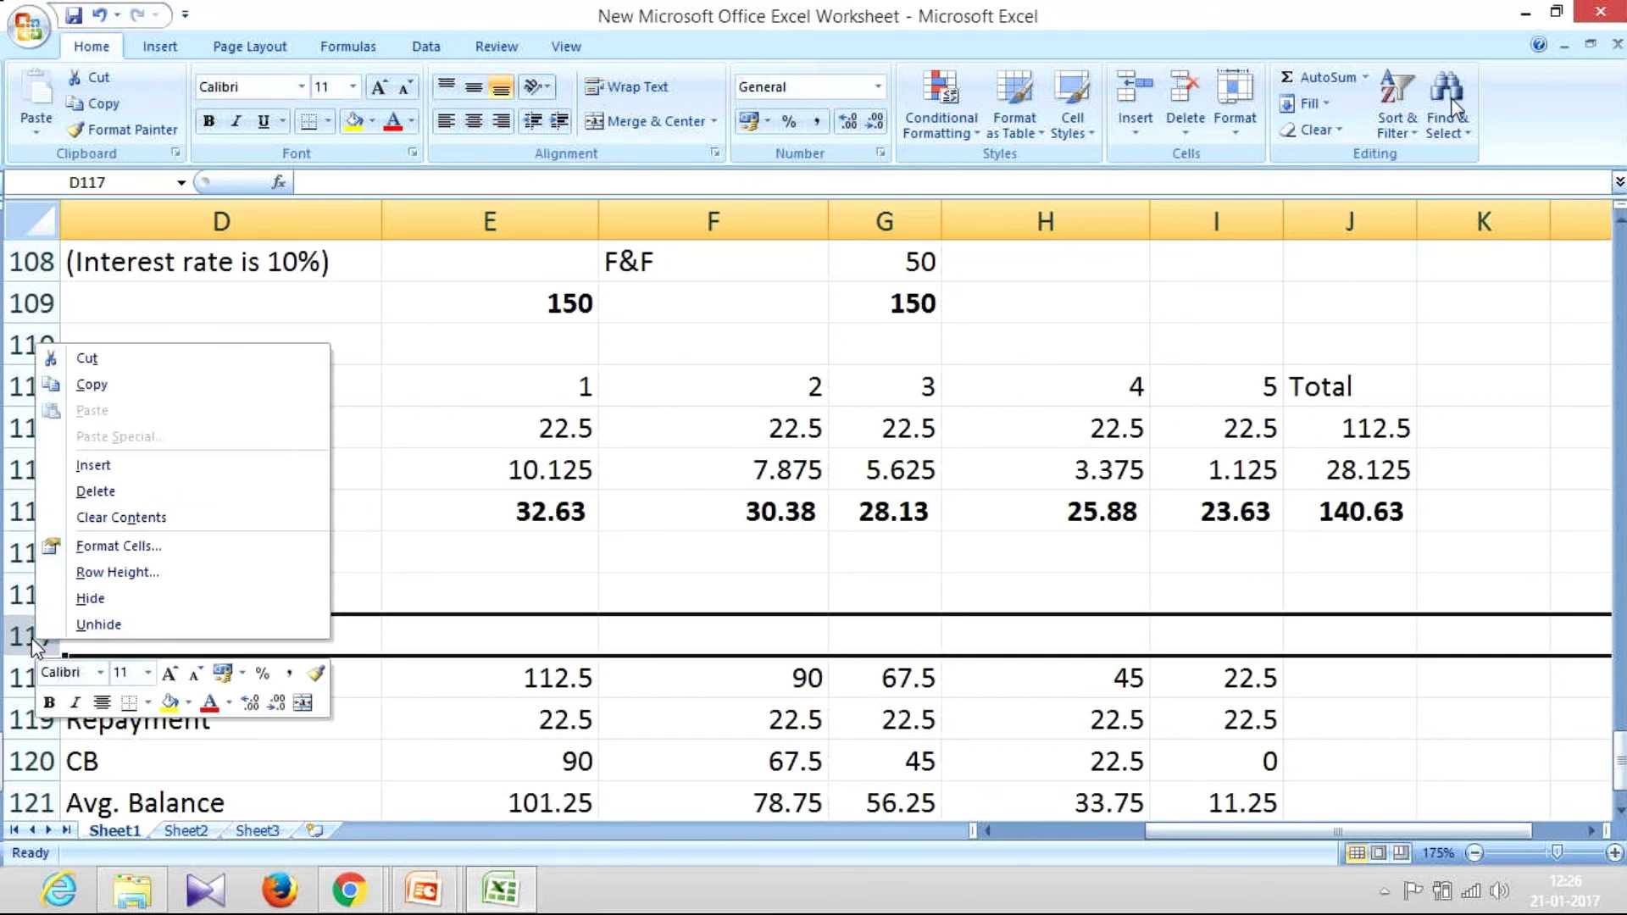
{"action": "left_click", "coordinate": [91, 465]}
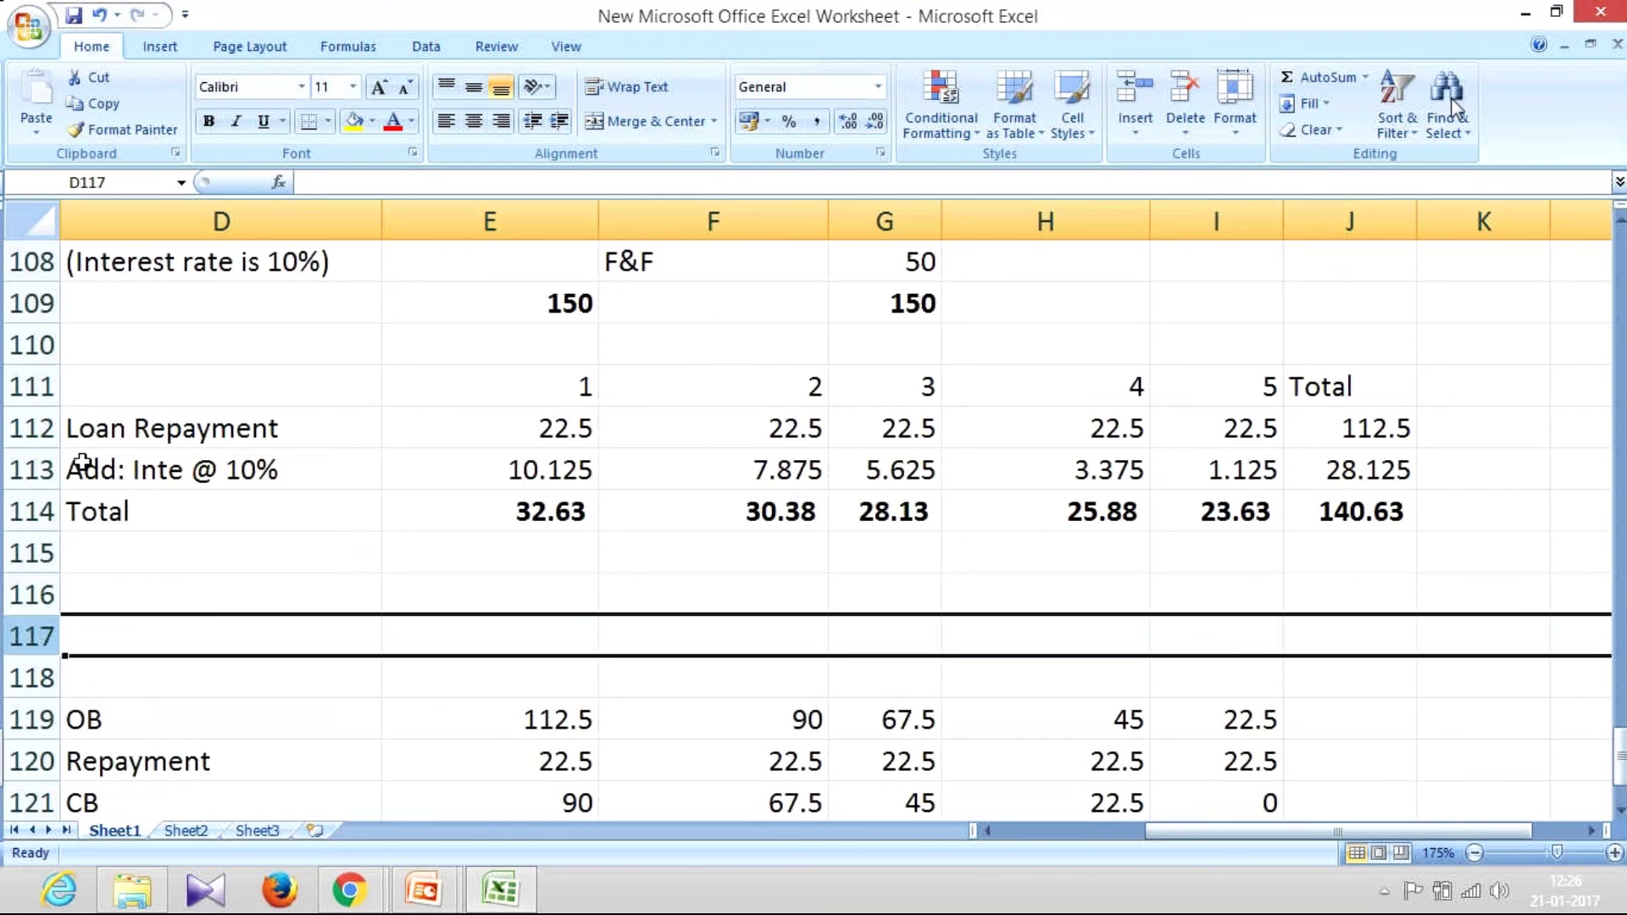
{"action": "key", "text": "F4"}
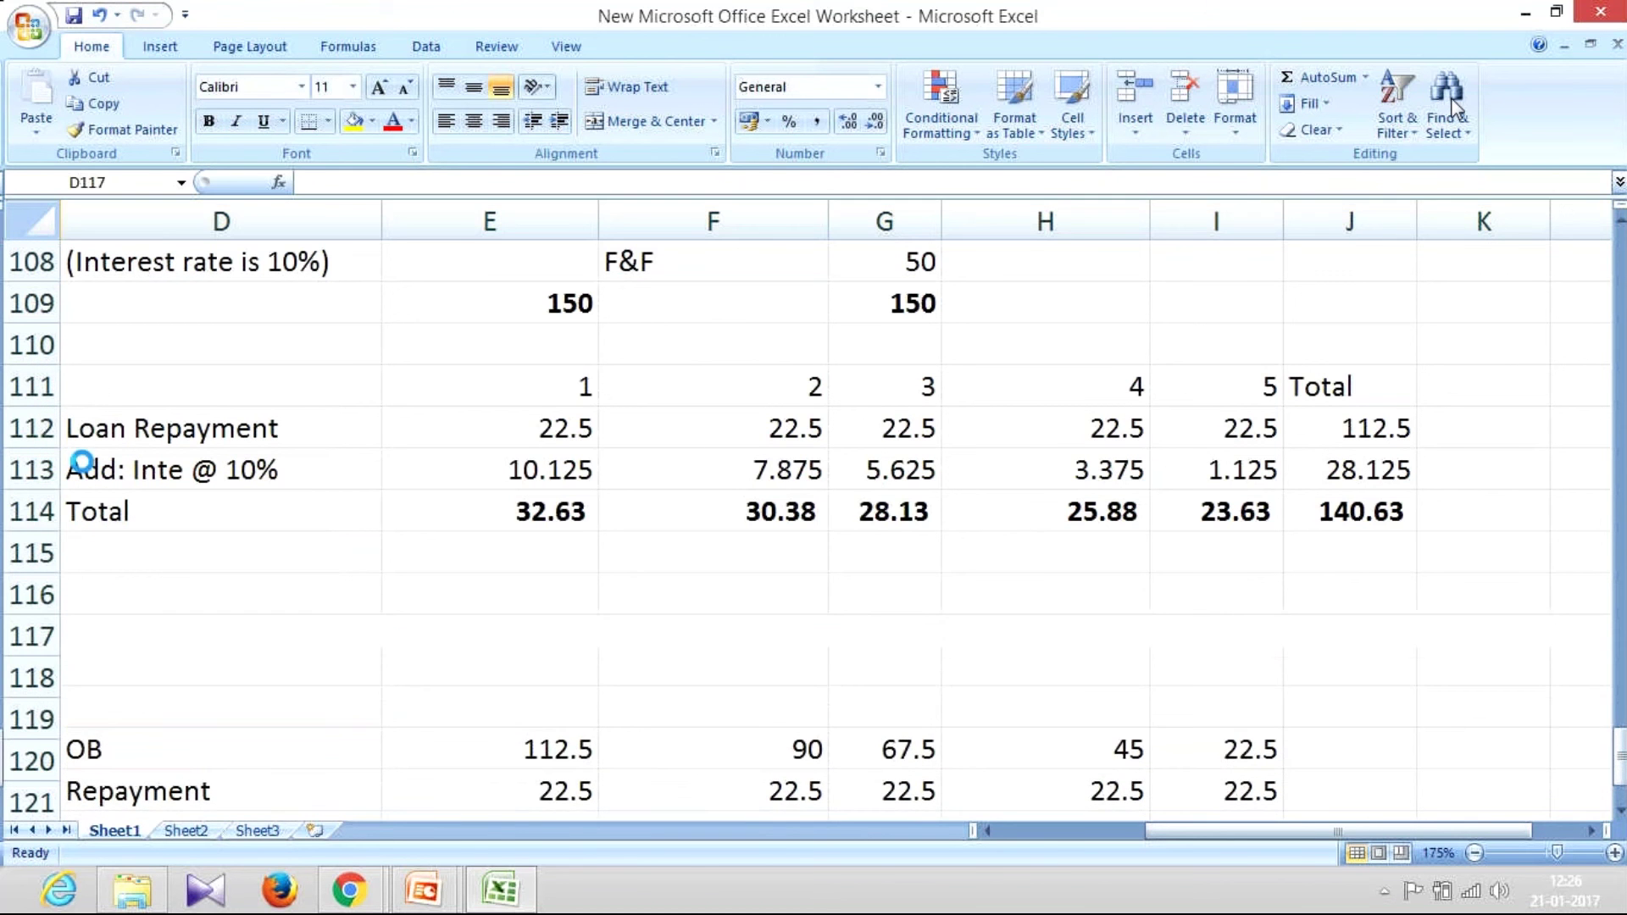
{"action": "key", "text": "F4"}
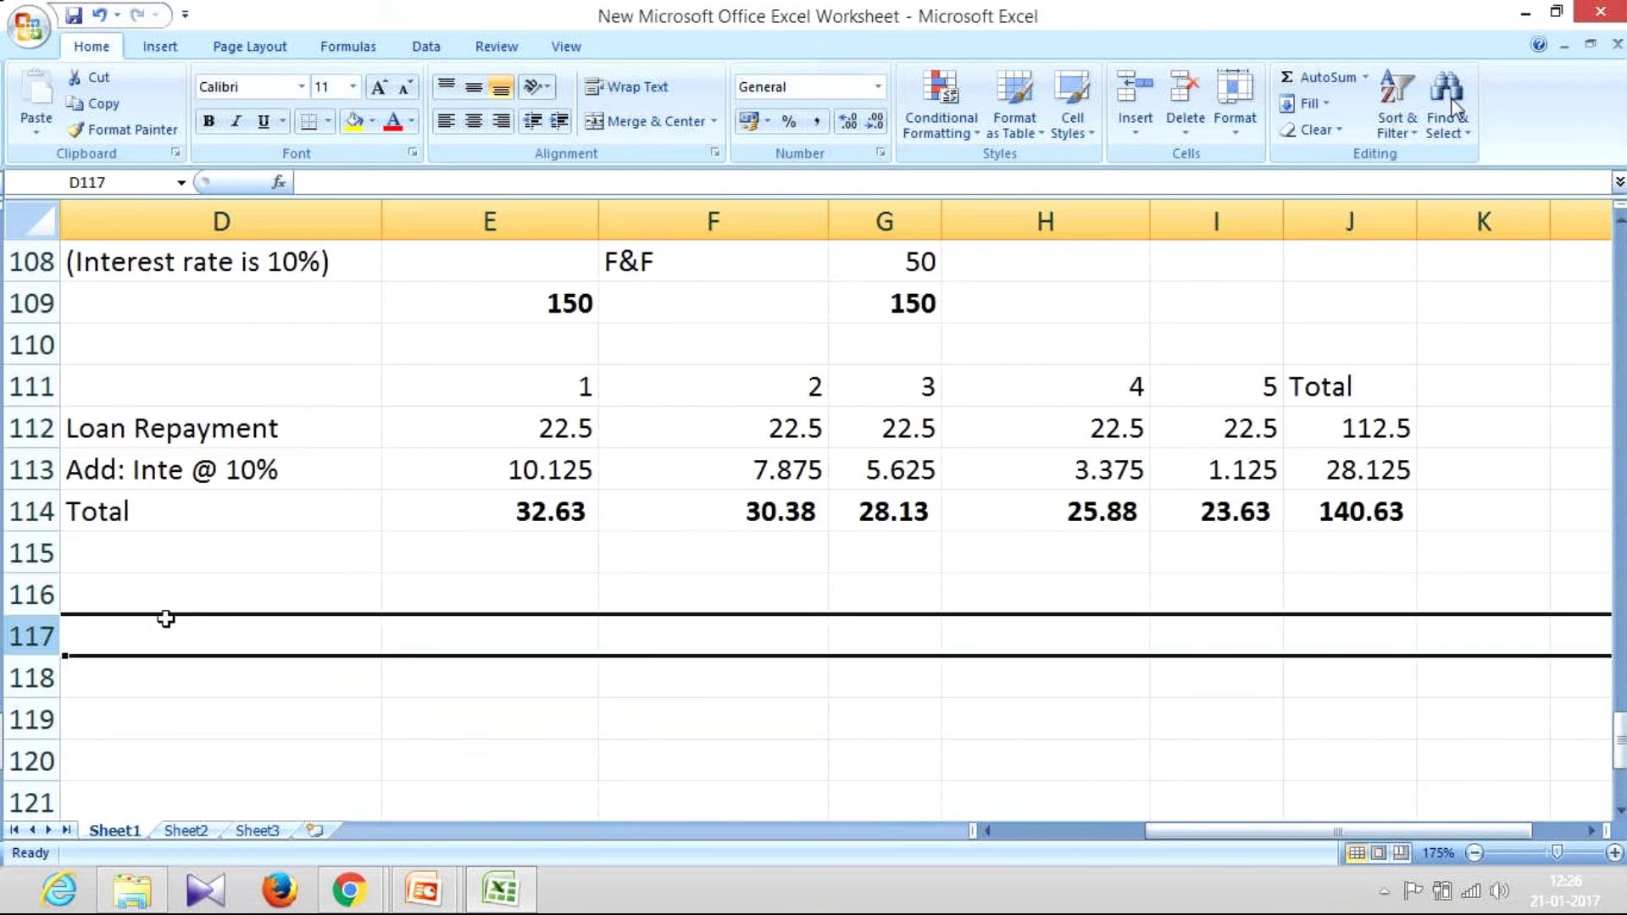
{"action": "left_click", "coordinate": [164, 602]}
{"action": "key", "text": "Up"}
{"action": "key", "text": "Up"}
{"action": "key", "text": "Right"}
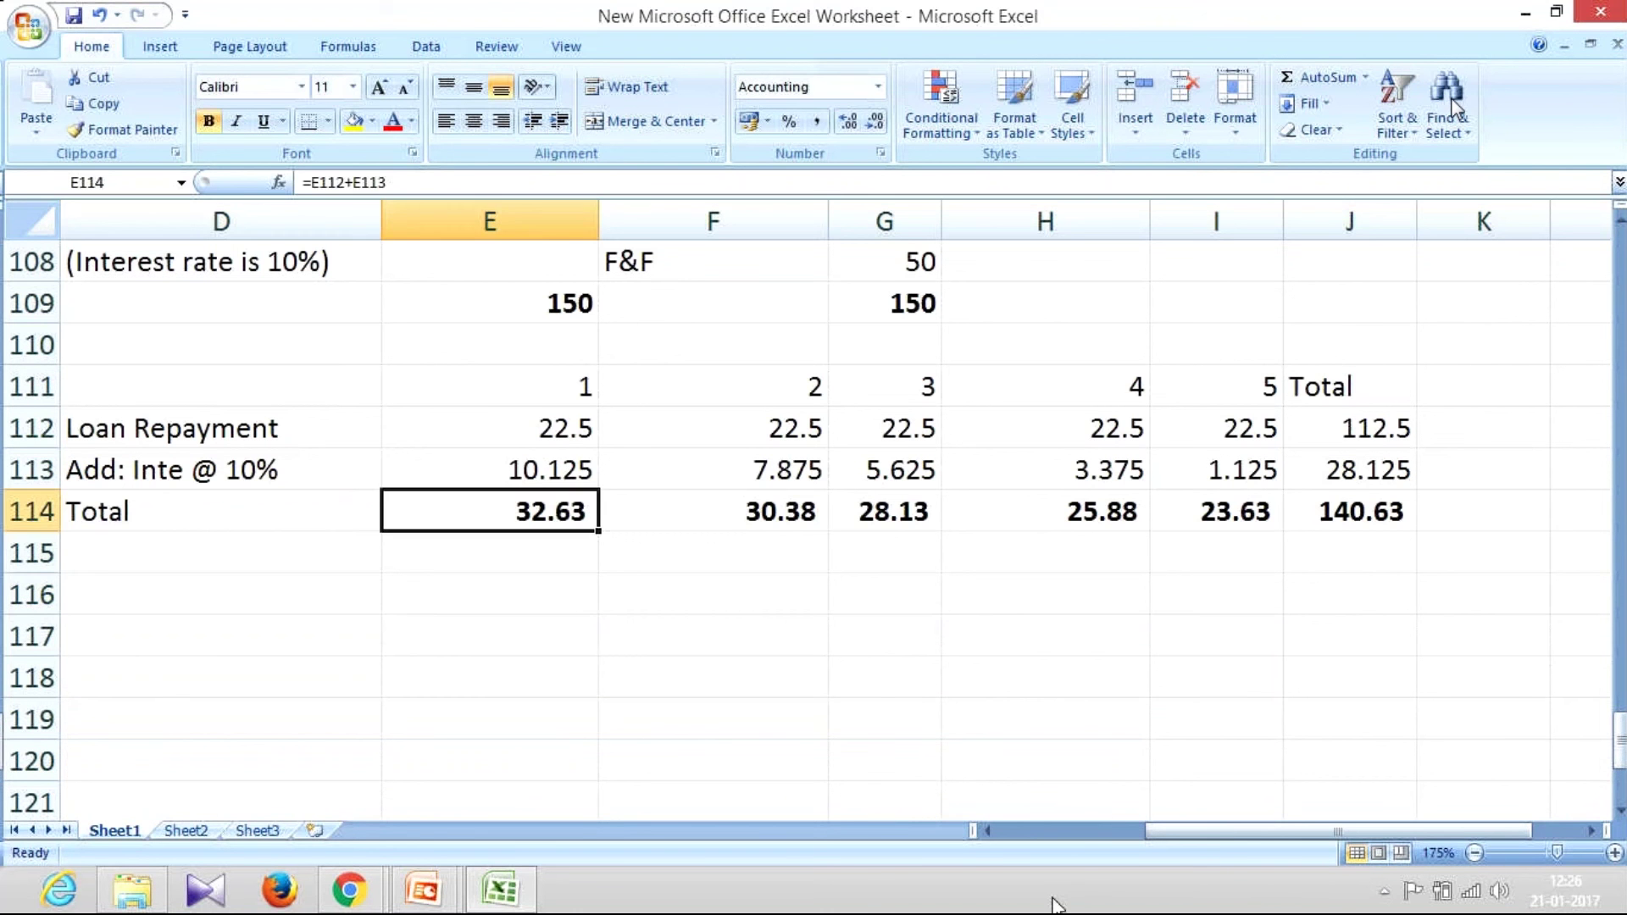
{"action": "key", "text": "Down"}
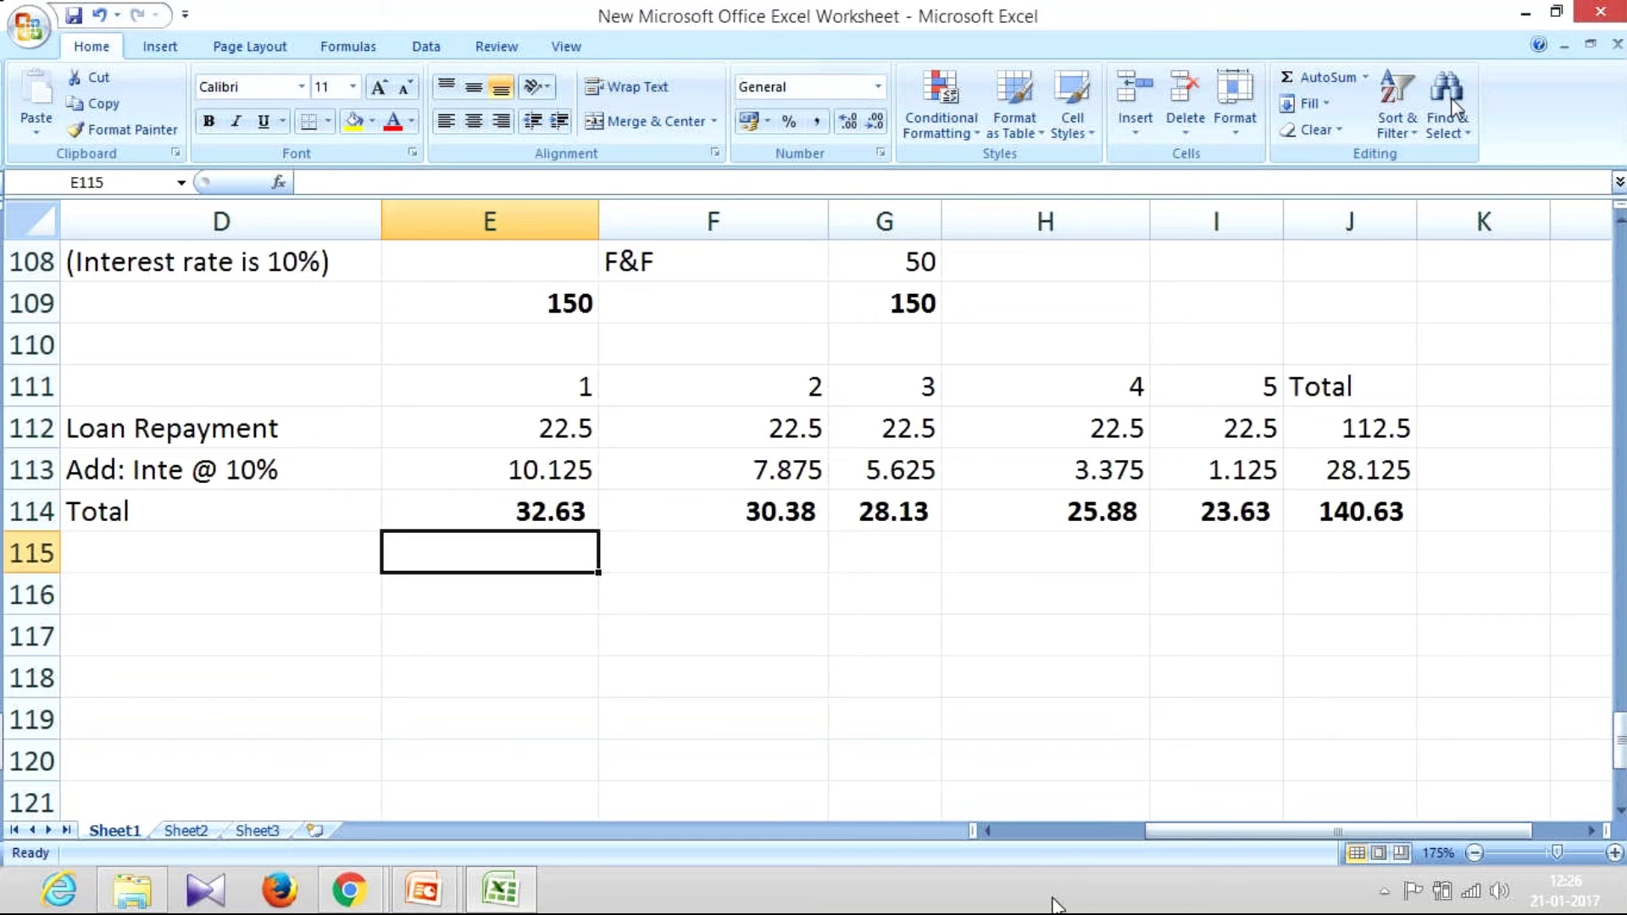
{"action": "key", "text": "Down"}
{"action": "key", "text": "Left"}
Label the row 'Cash Accruals' and set year 1 to its Total times 1.75 (57.09).
{"action": "type", "text": "Cash A"}
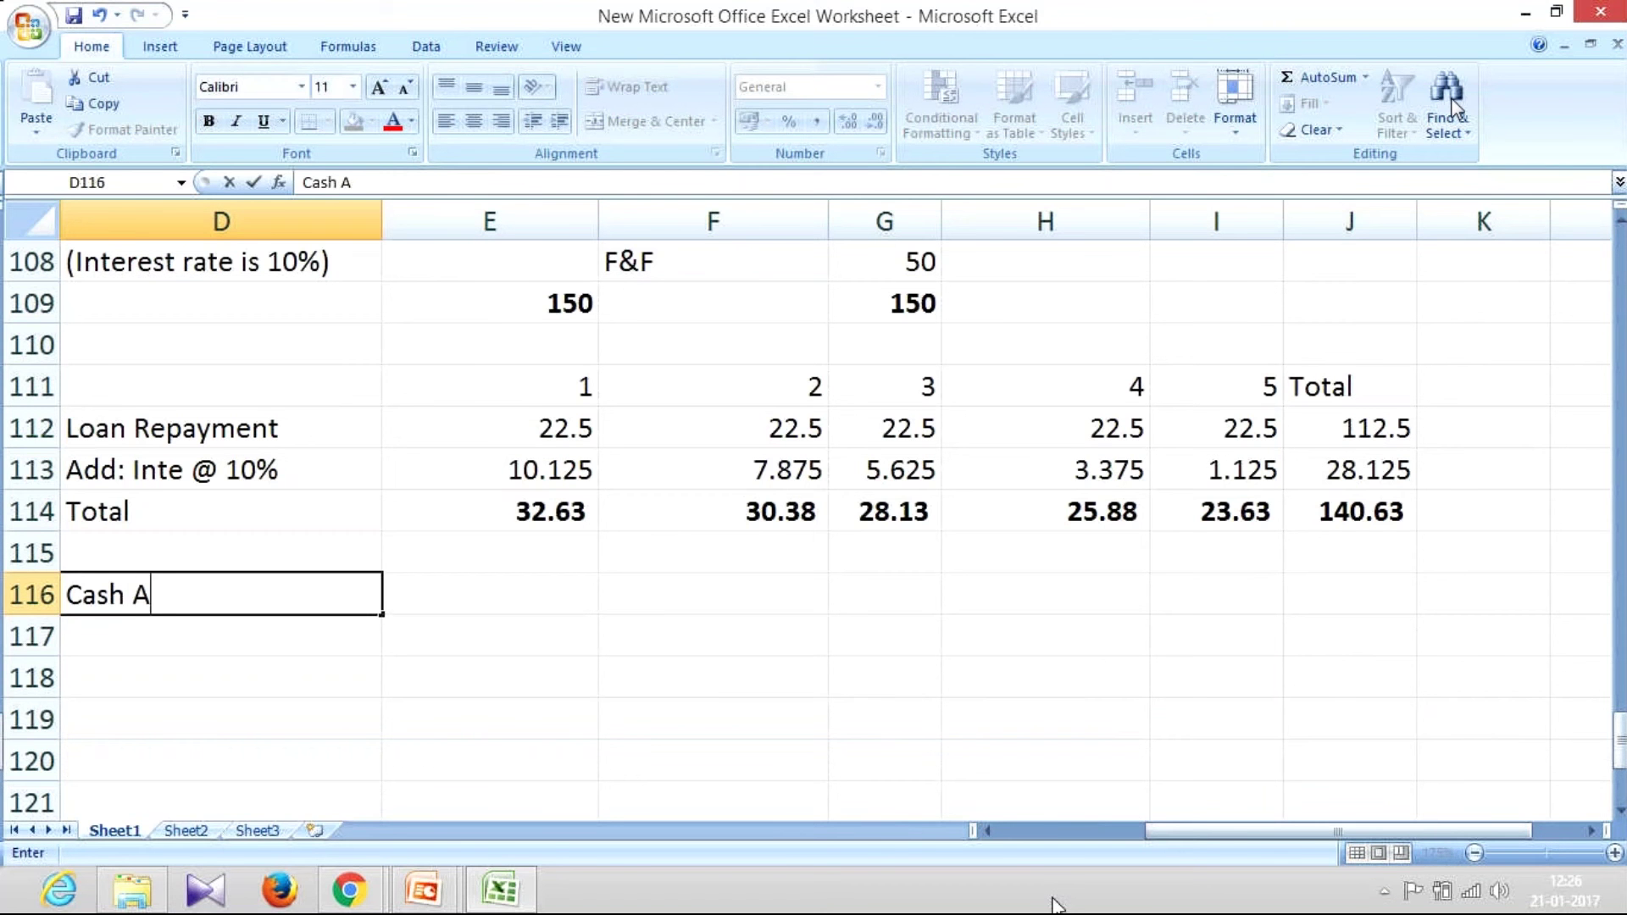
{"action": "type", "text": "ccruals"}
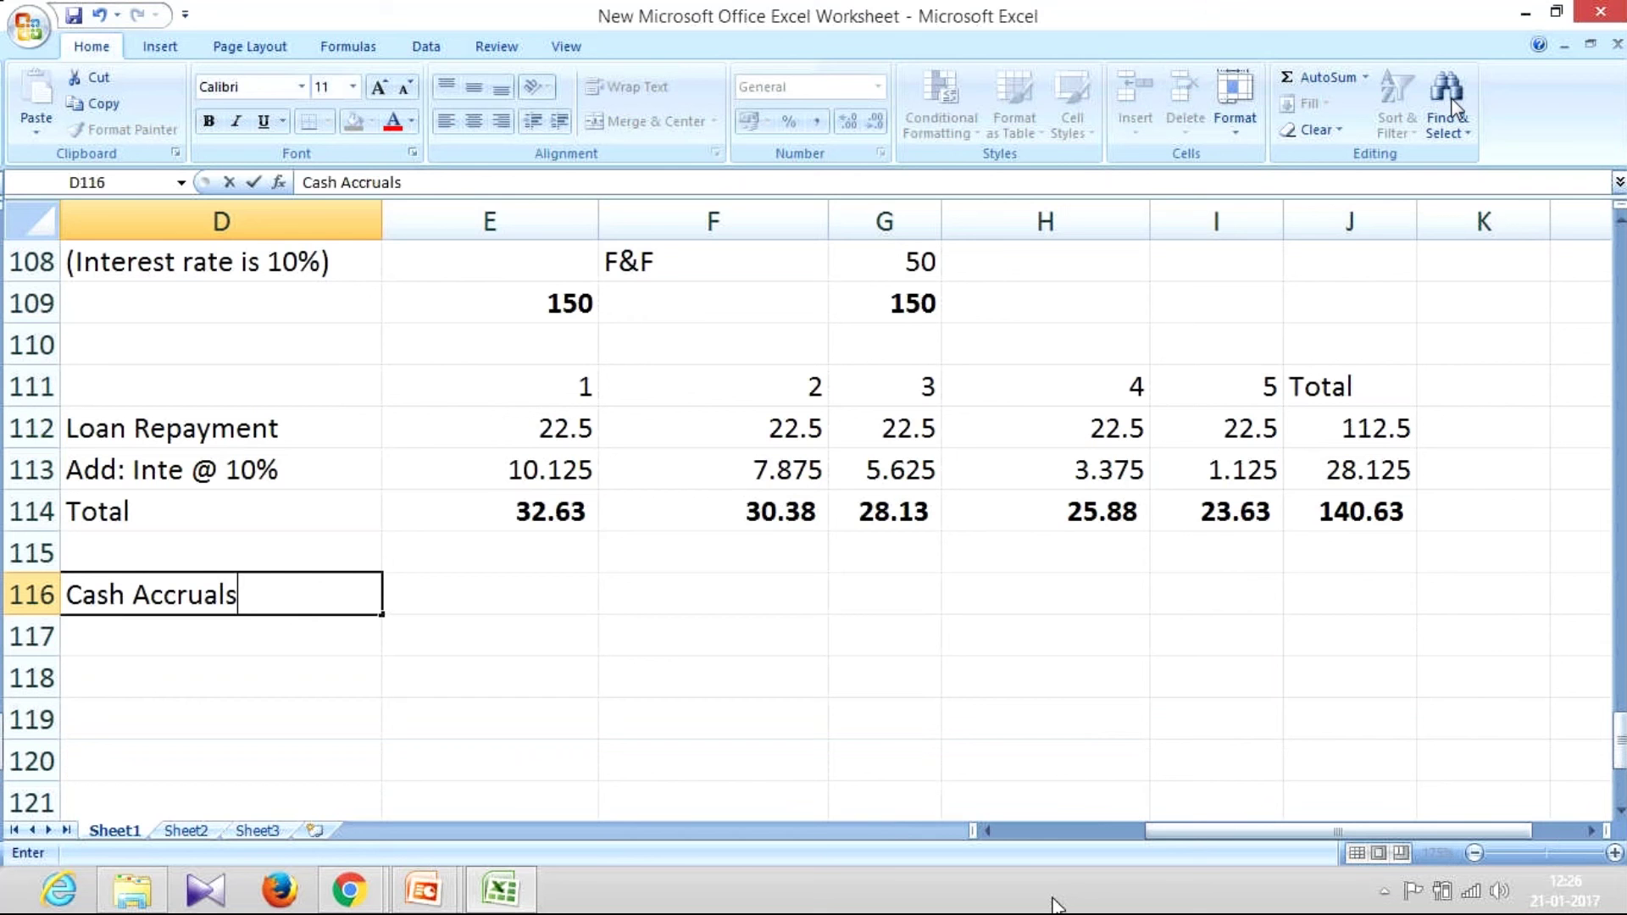
{"action": "key", "text": "Tab"}
{"action": "type", "text": "="}
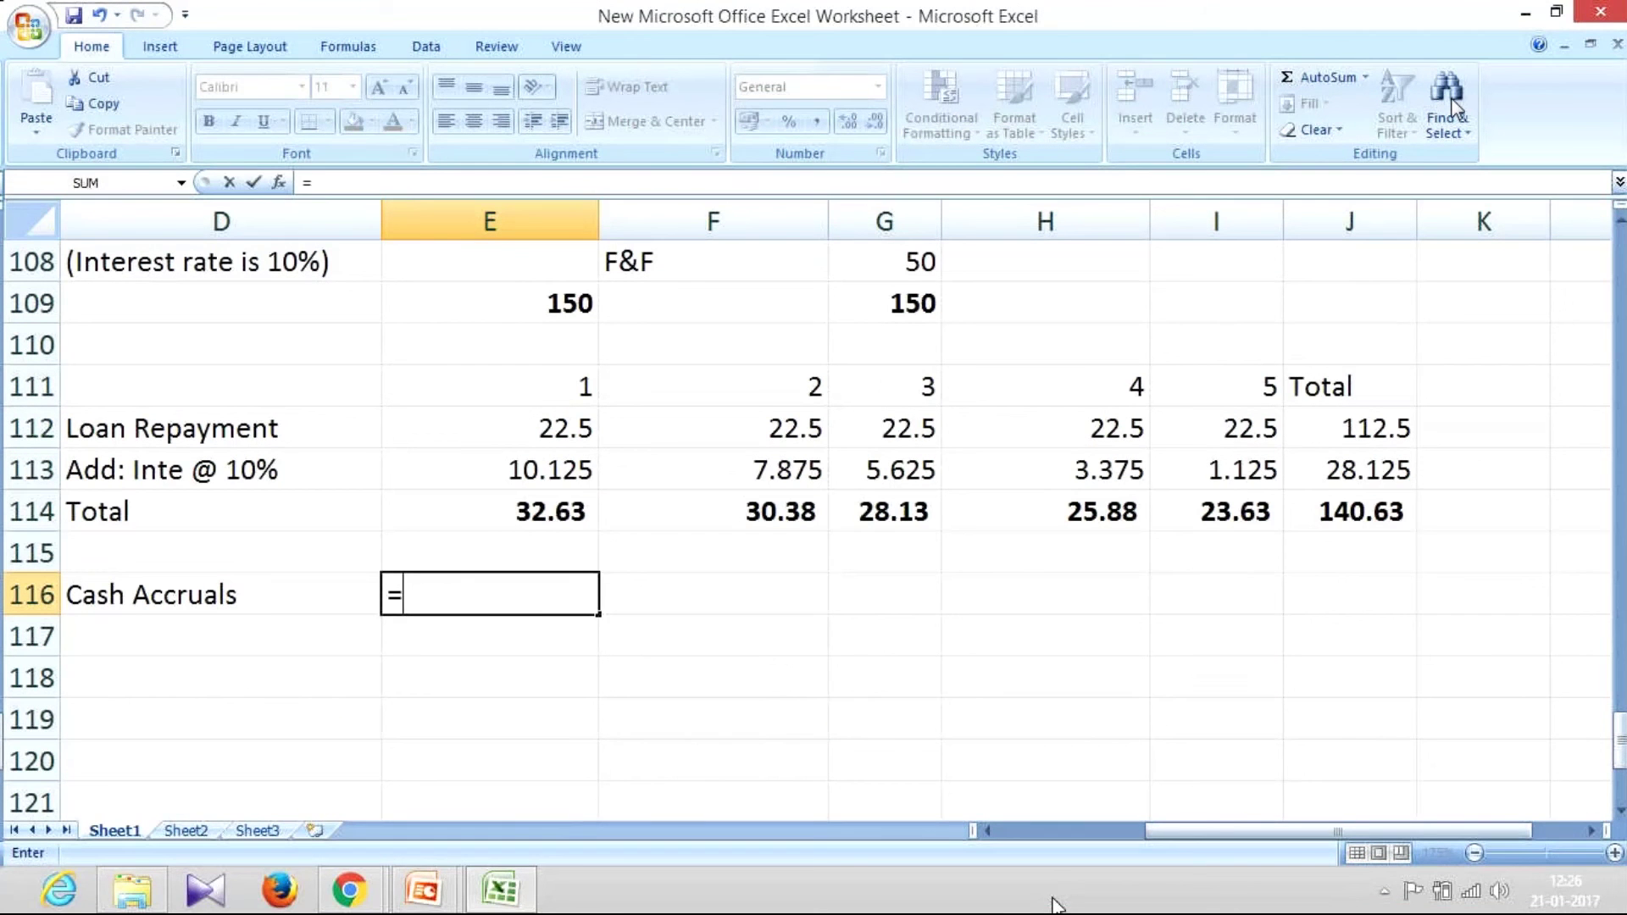
{"action": "key", "text": "Up"}
{"action": "key", "text": "Up"}
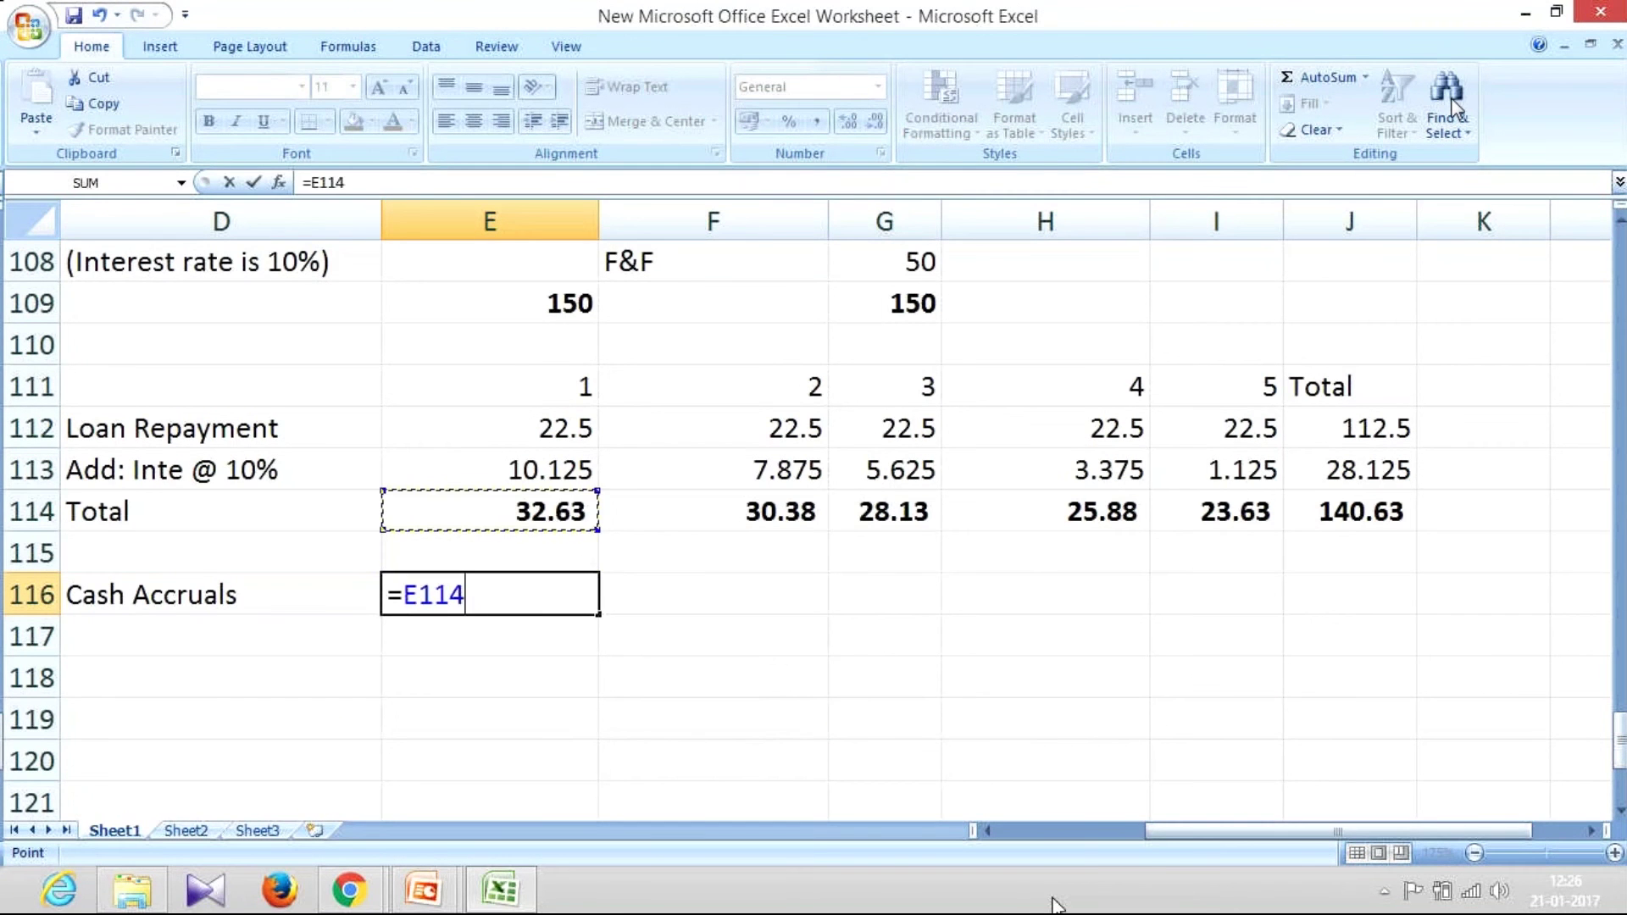
{"action": "type", "text": "*1.75"}
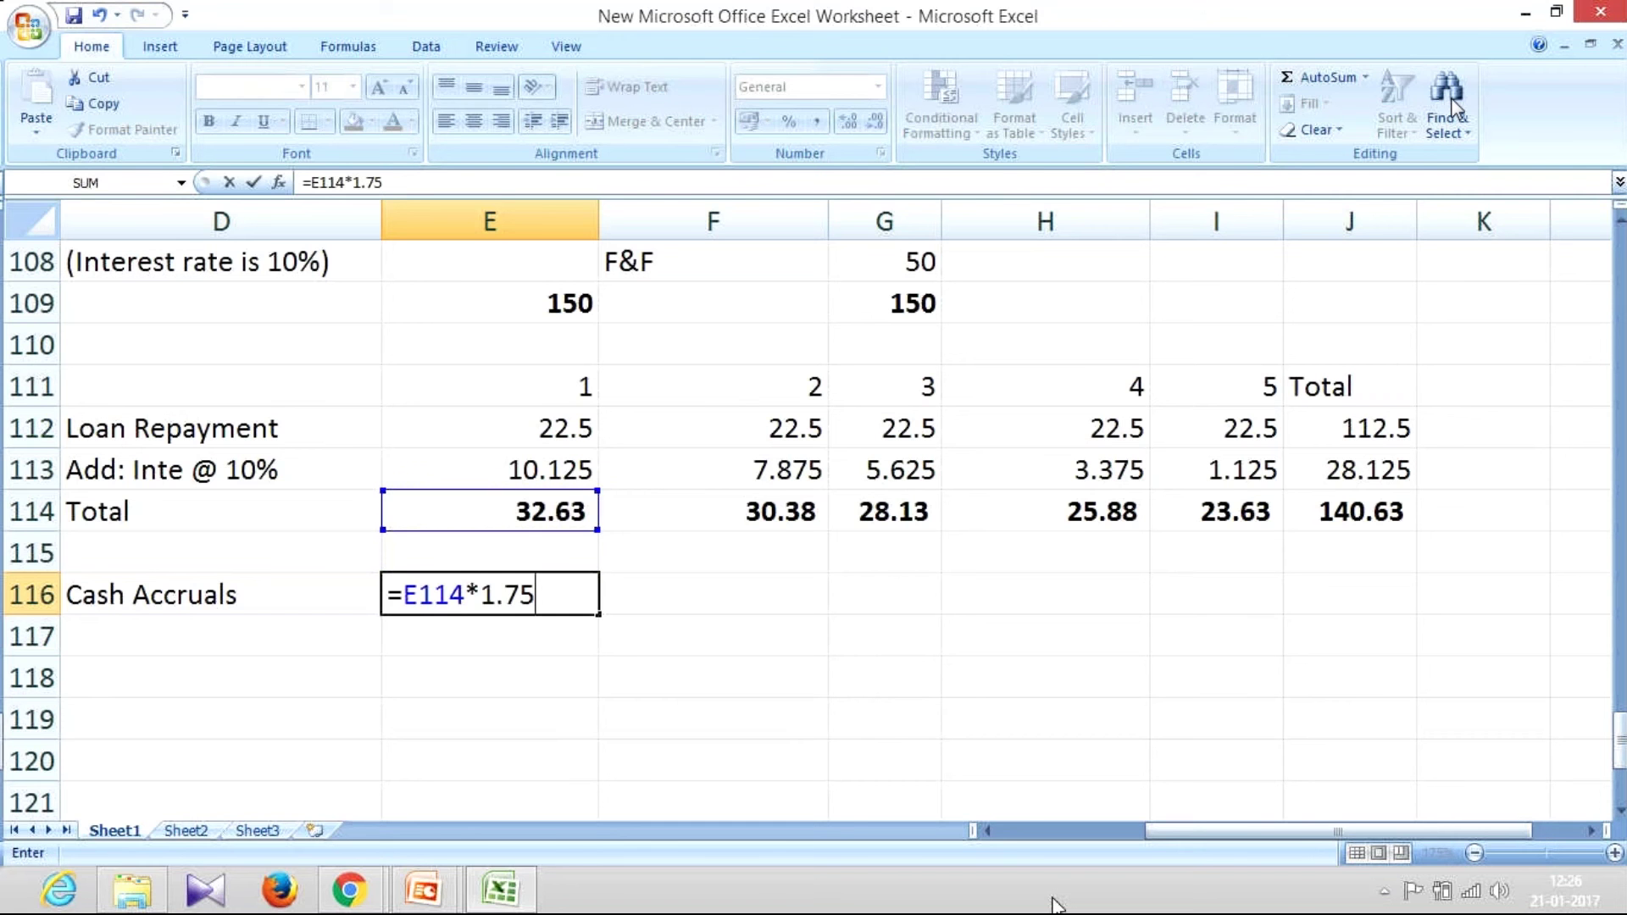
{"action": "key", "text": "ctrl+Return"}
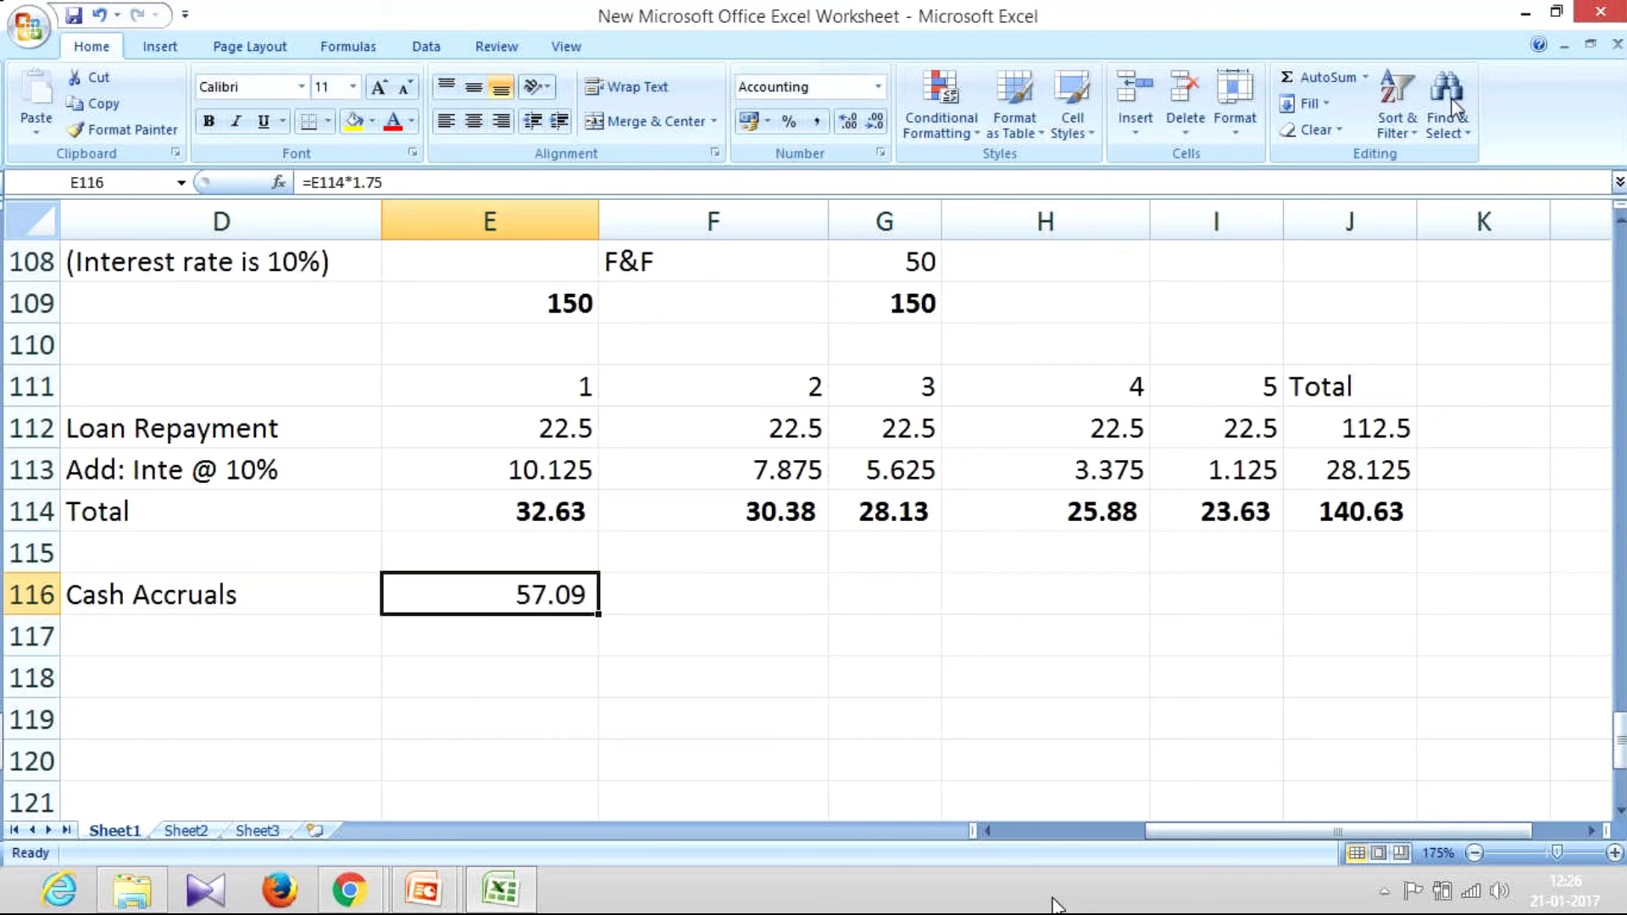
Copy the 1.75× formula across years 2–5, giving 53.16, 49.22, 45.28 and 41.34.
{"action": "key", "text": "ctrl+c"}
{"action": "key", "text": "Right"}
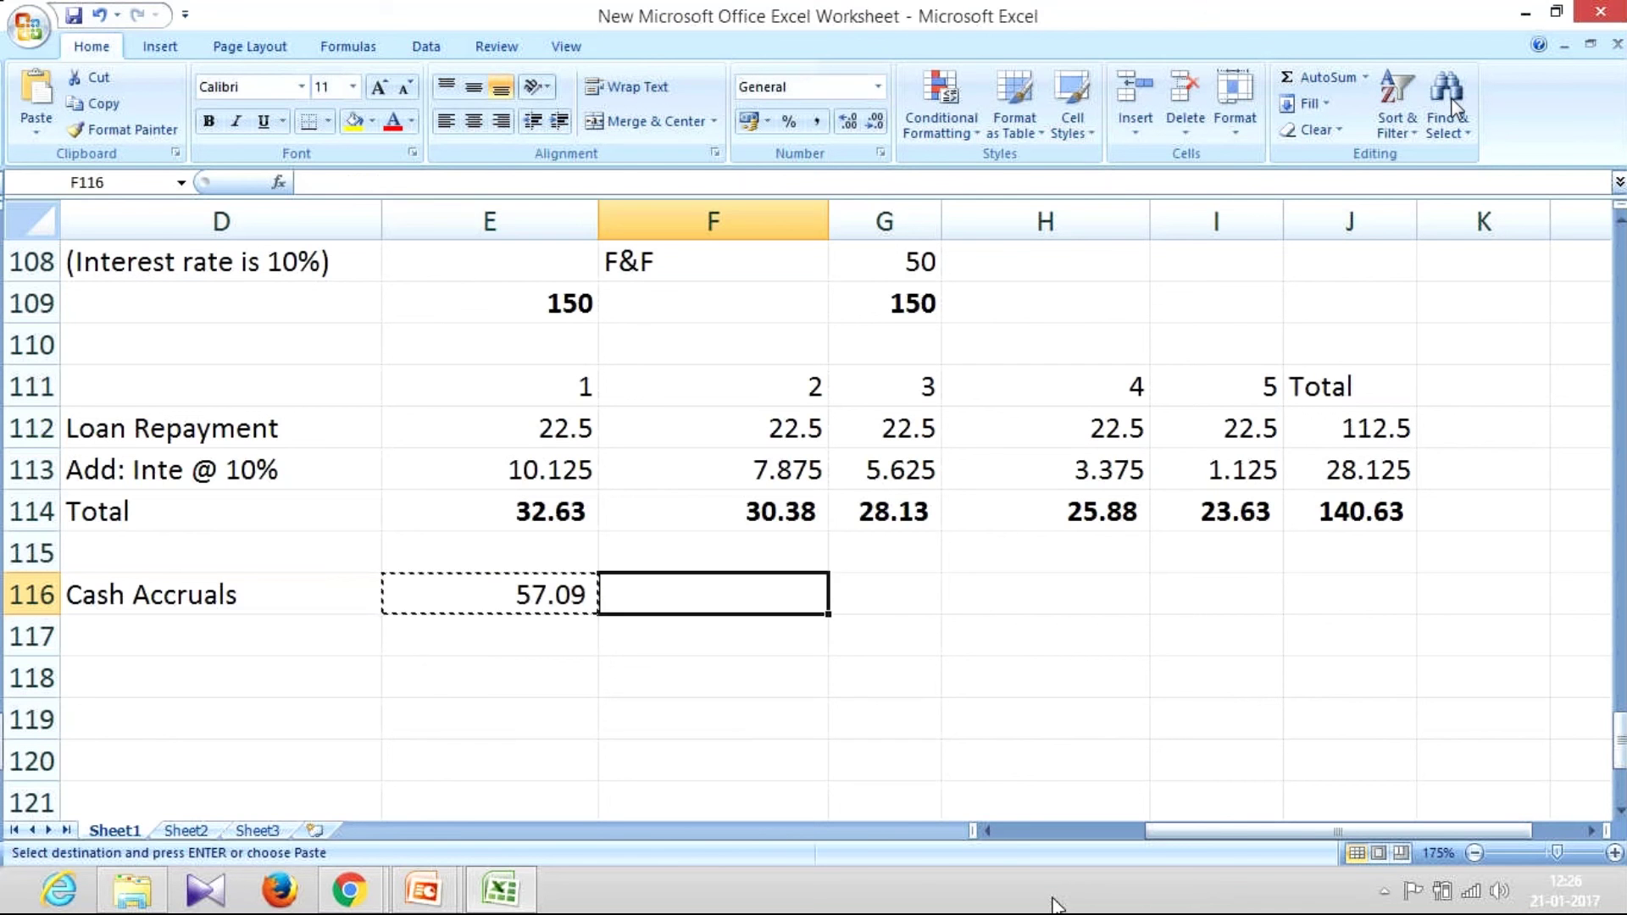
{"action": "key", "text": "Return"}
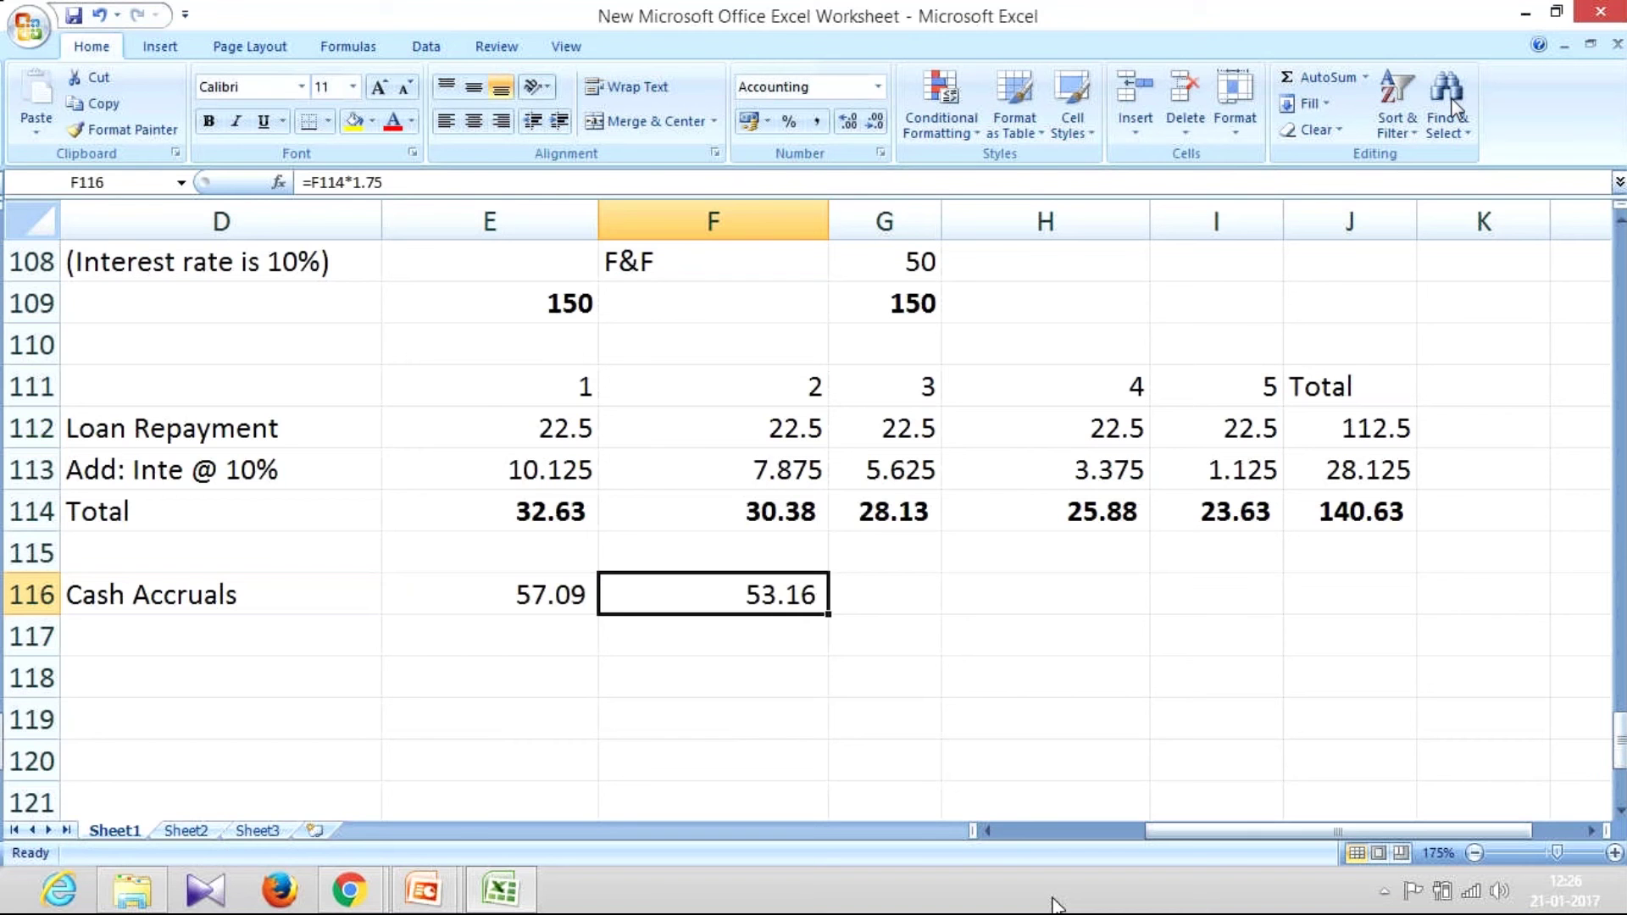
{"action": "key", "text": "ctrl+c"}
{"action": "key", "text": "Right"}
{"action": "key", "text": "Return"}
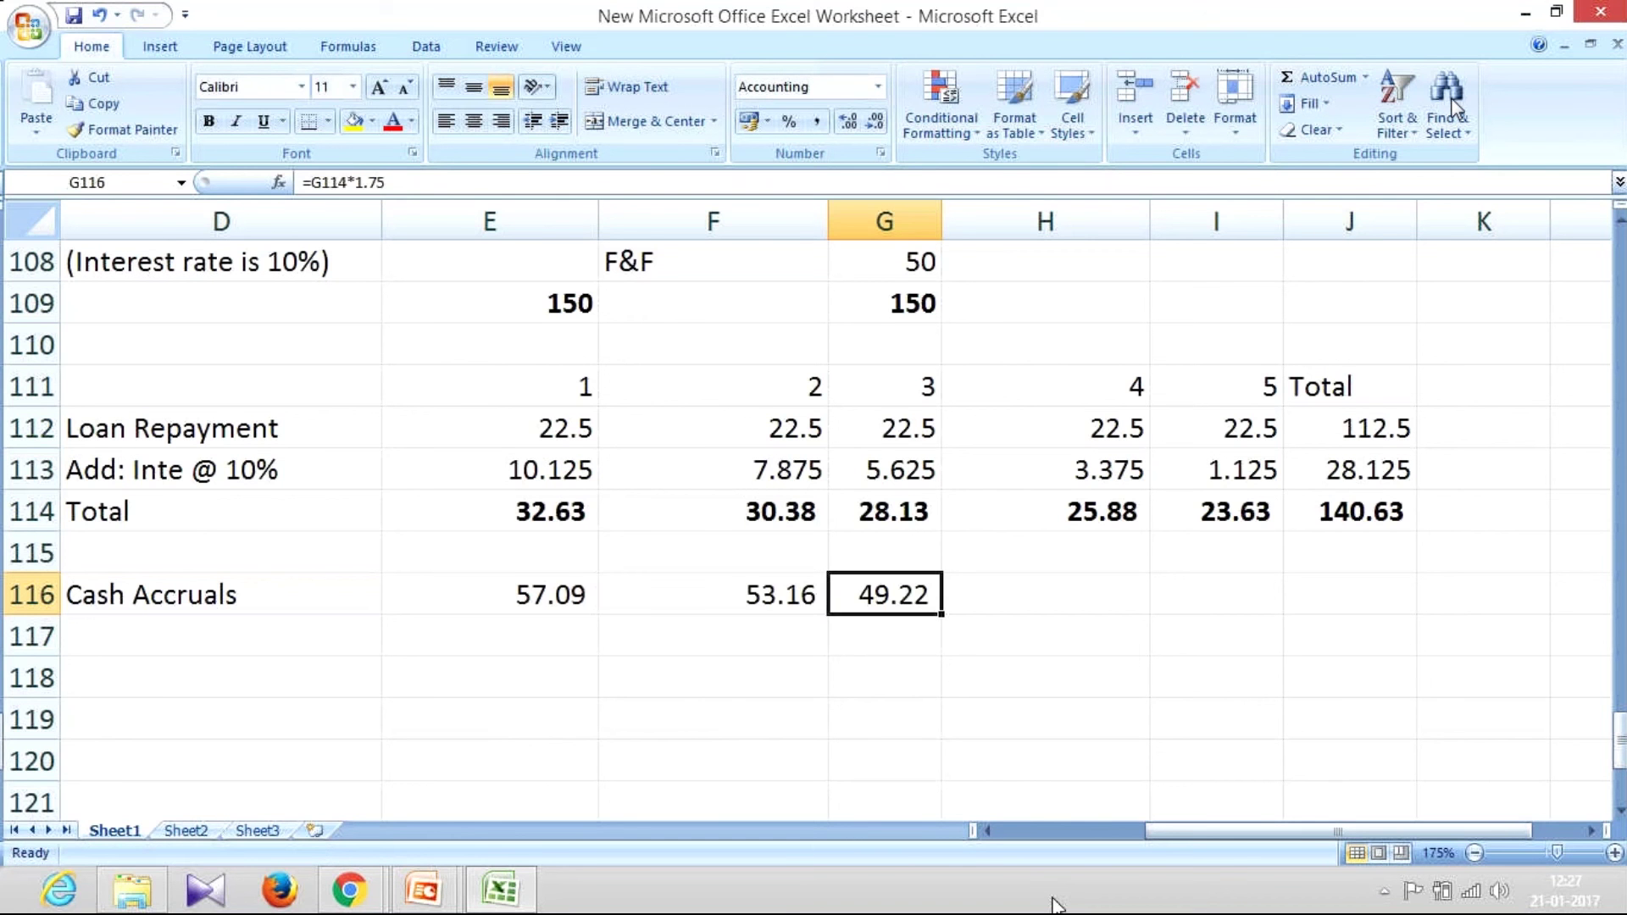
{"action": "key", "text": "ctrl+c"}
{"action": "key", "text": "Right"}
{"action": "key", "text": "Return"}
{"action": "key", "text": "ctrl+c"}
{"action": "key", "text": "Right"}
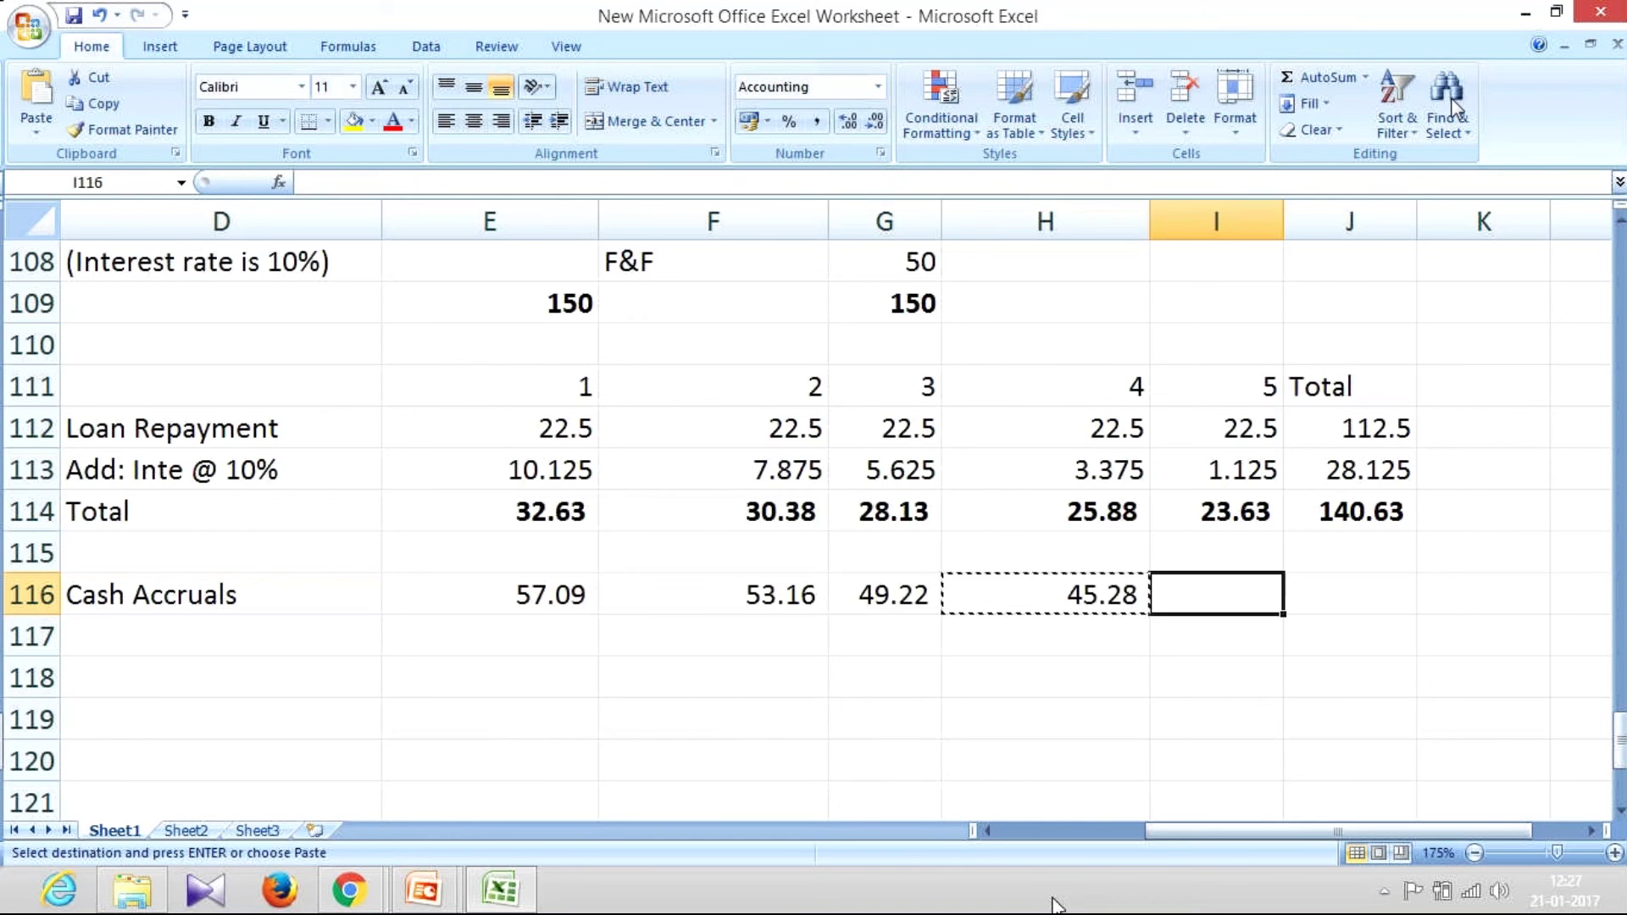
{"action": "key", "text": "Return"}
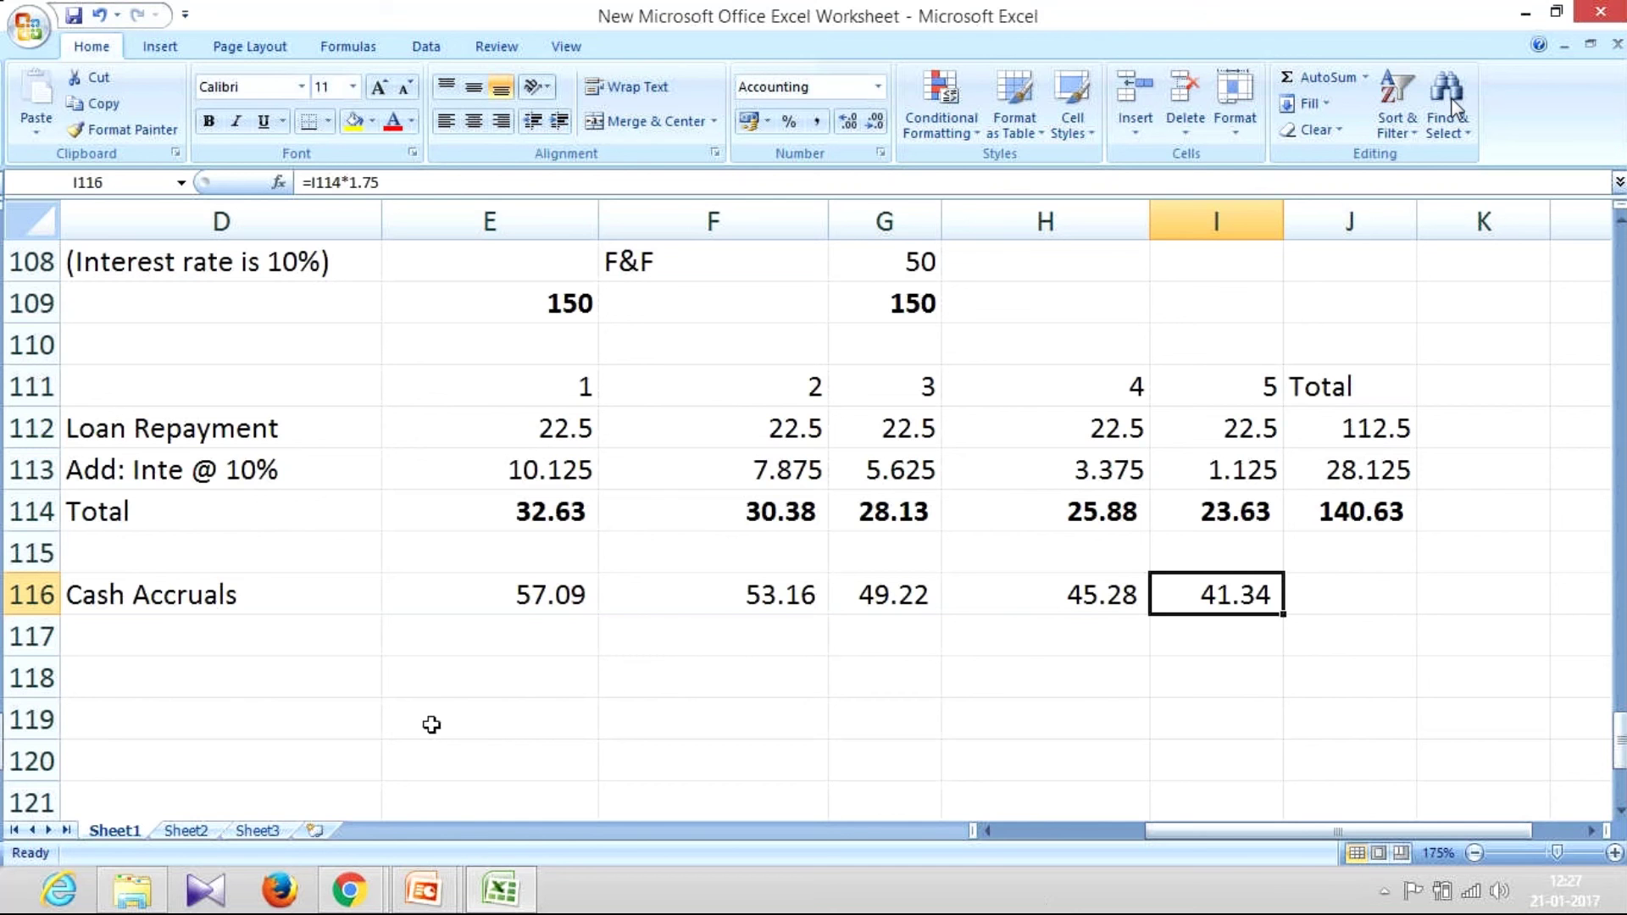
{"action": "left_click", "coordinate": [570, 513]}
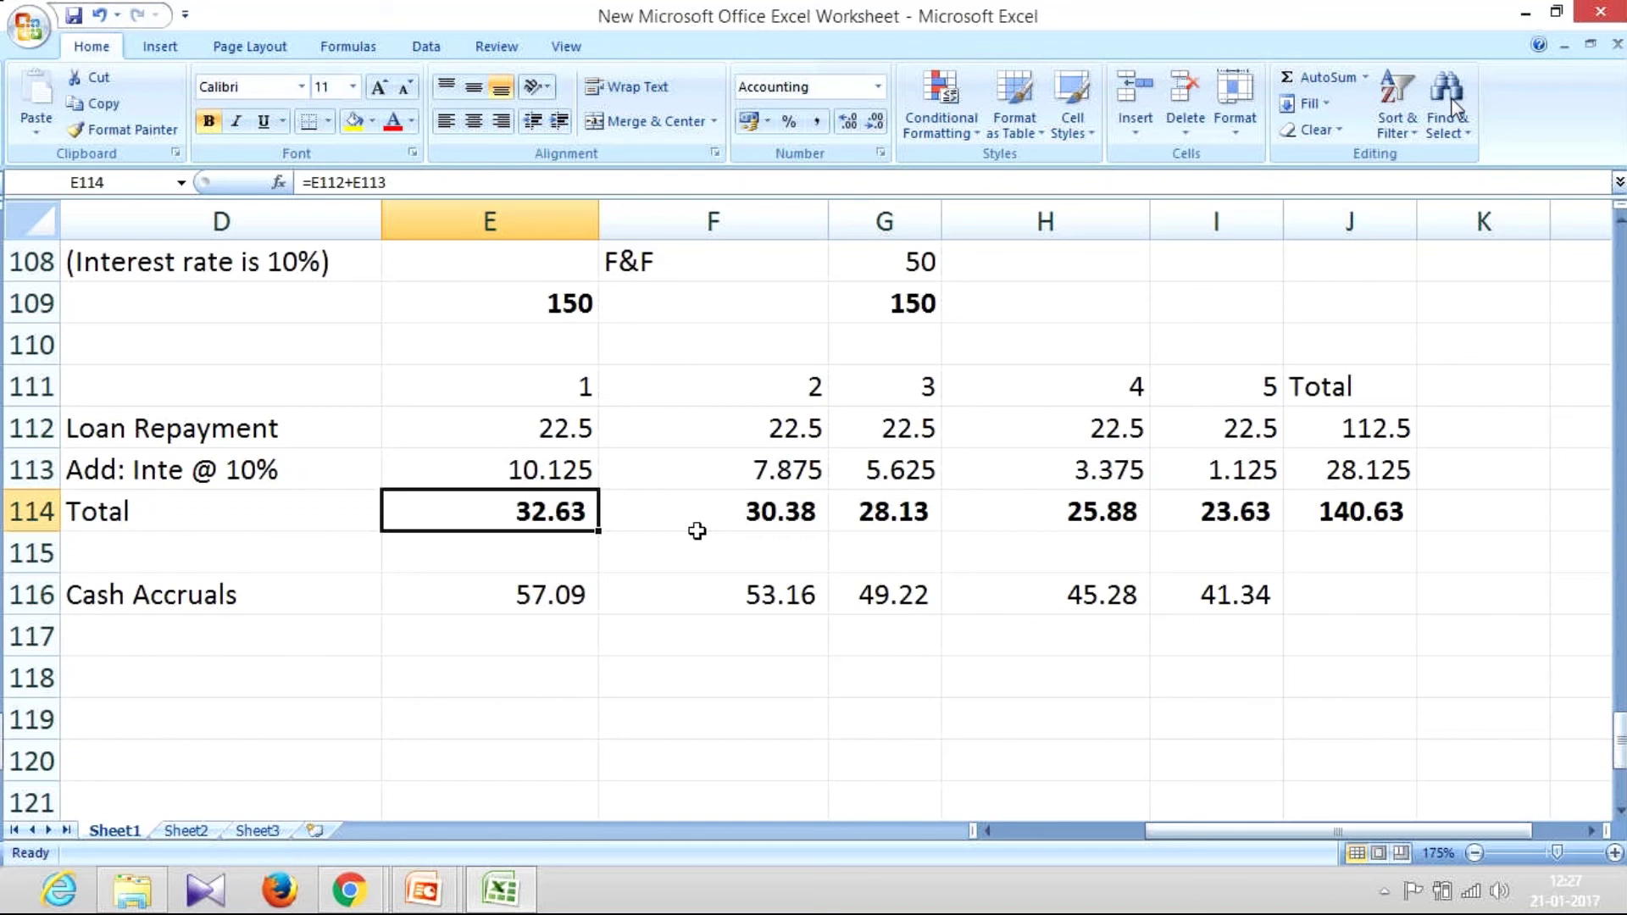
{"action": "scroll", "coordinate": [697, 530], "scroll_direction": "up", "scroll_amount": 1}
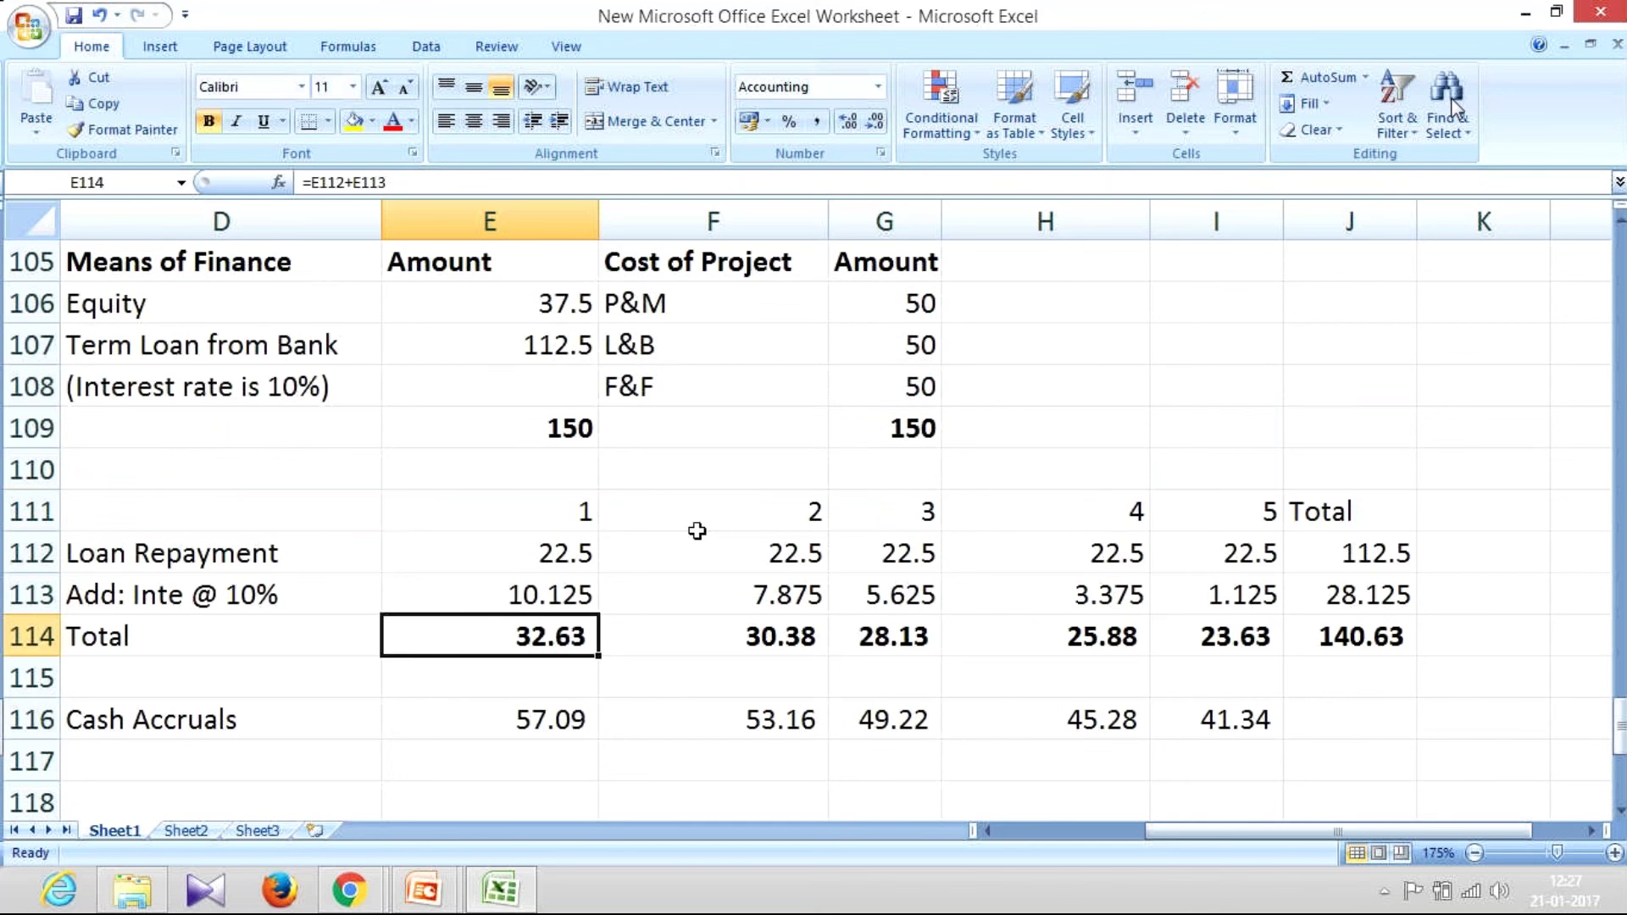
{"action": "left_click_drag", "start_coordinate": [635, 303], "coordinate": [915, 434]}
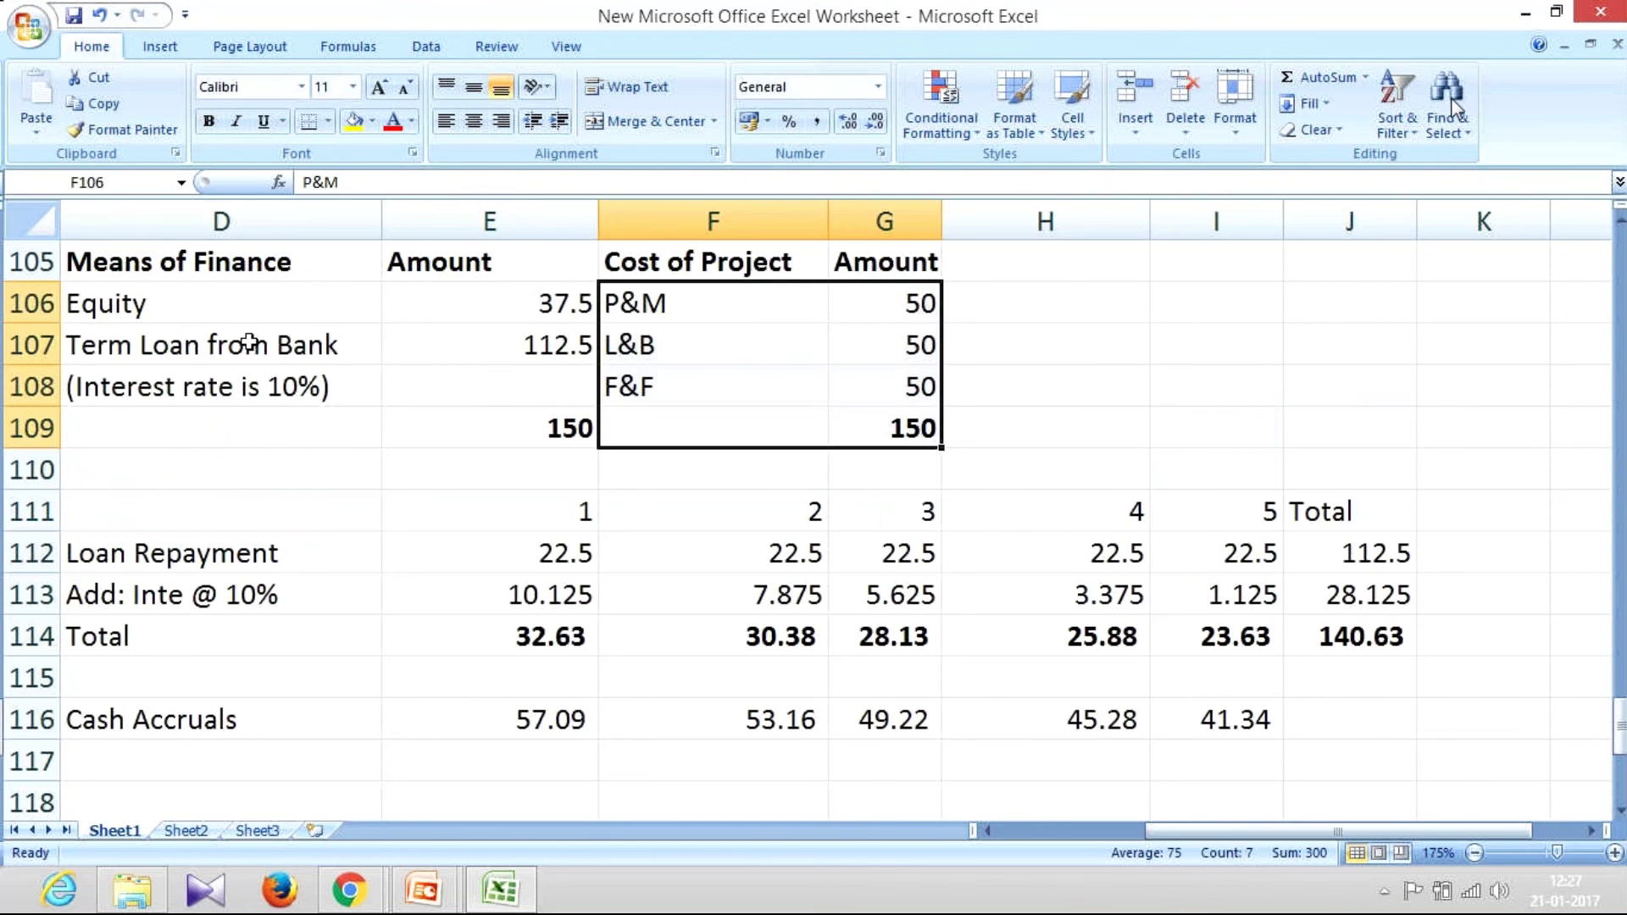
{"action": "left_click_drag", "start_coordinate": [248, 343], "coordinate": [483, 351]}
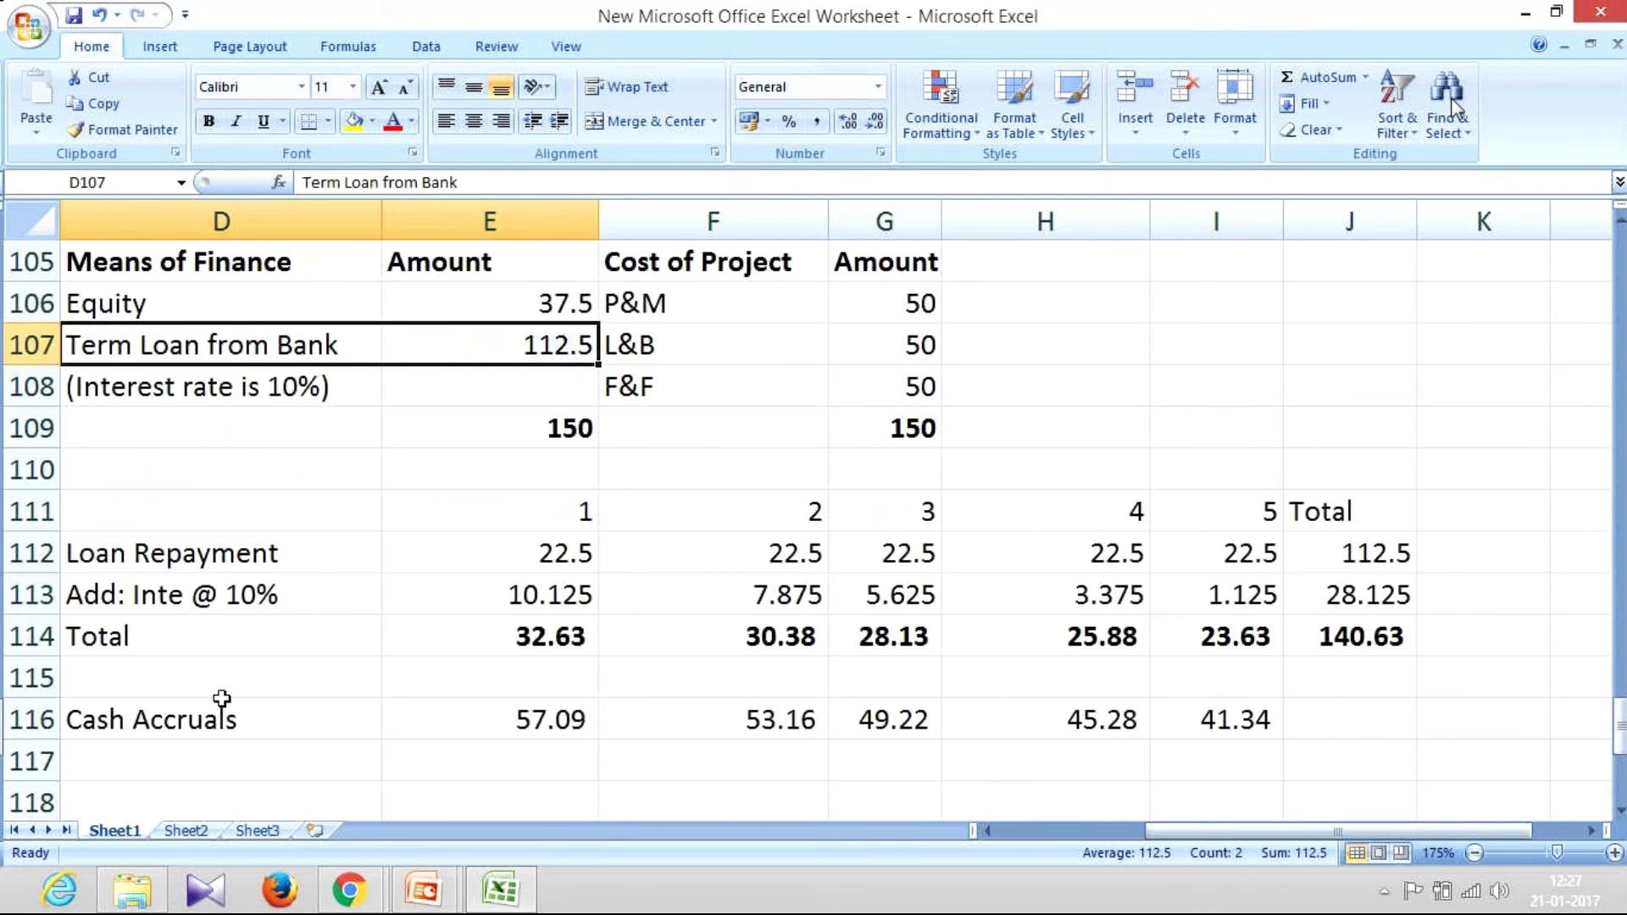
{"action": "left_click_drag", "start_coordinate": [222, 698], "coordinate": [1189, 719]}
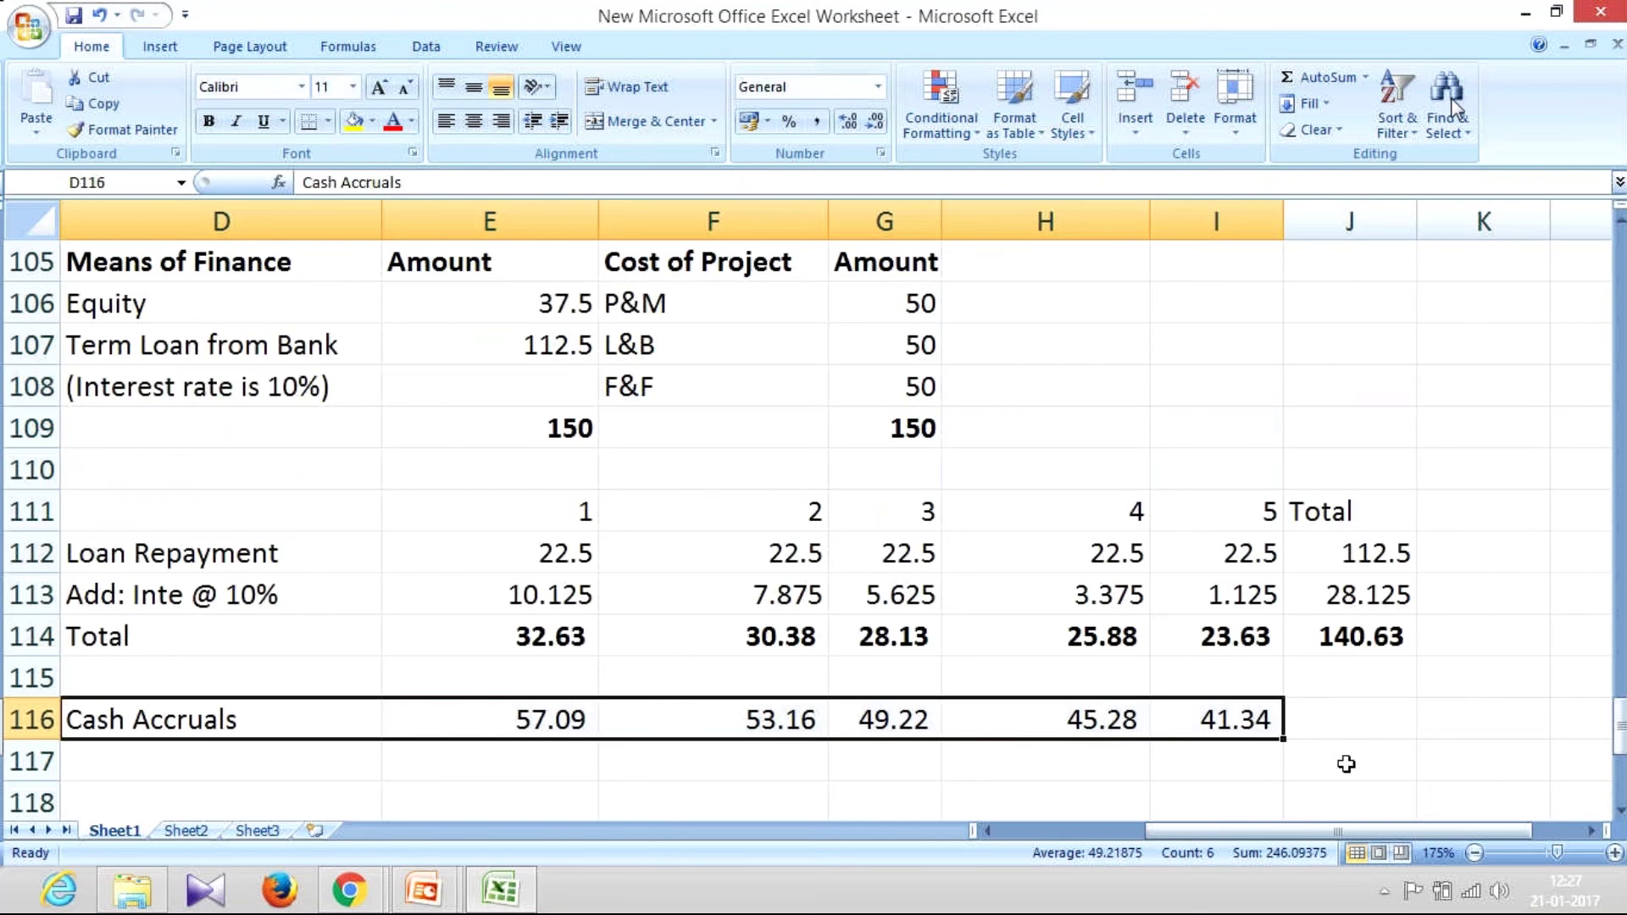
Insert a new blank row at row 121, above the OB schedule.
{"action": "scroll", "coordinate": [167, 665], "scroll_direction": "down", "scroll_amount": 1}
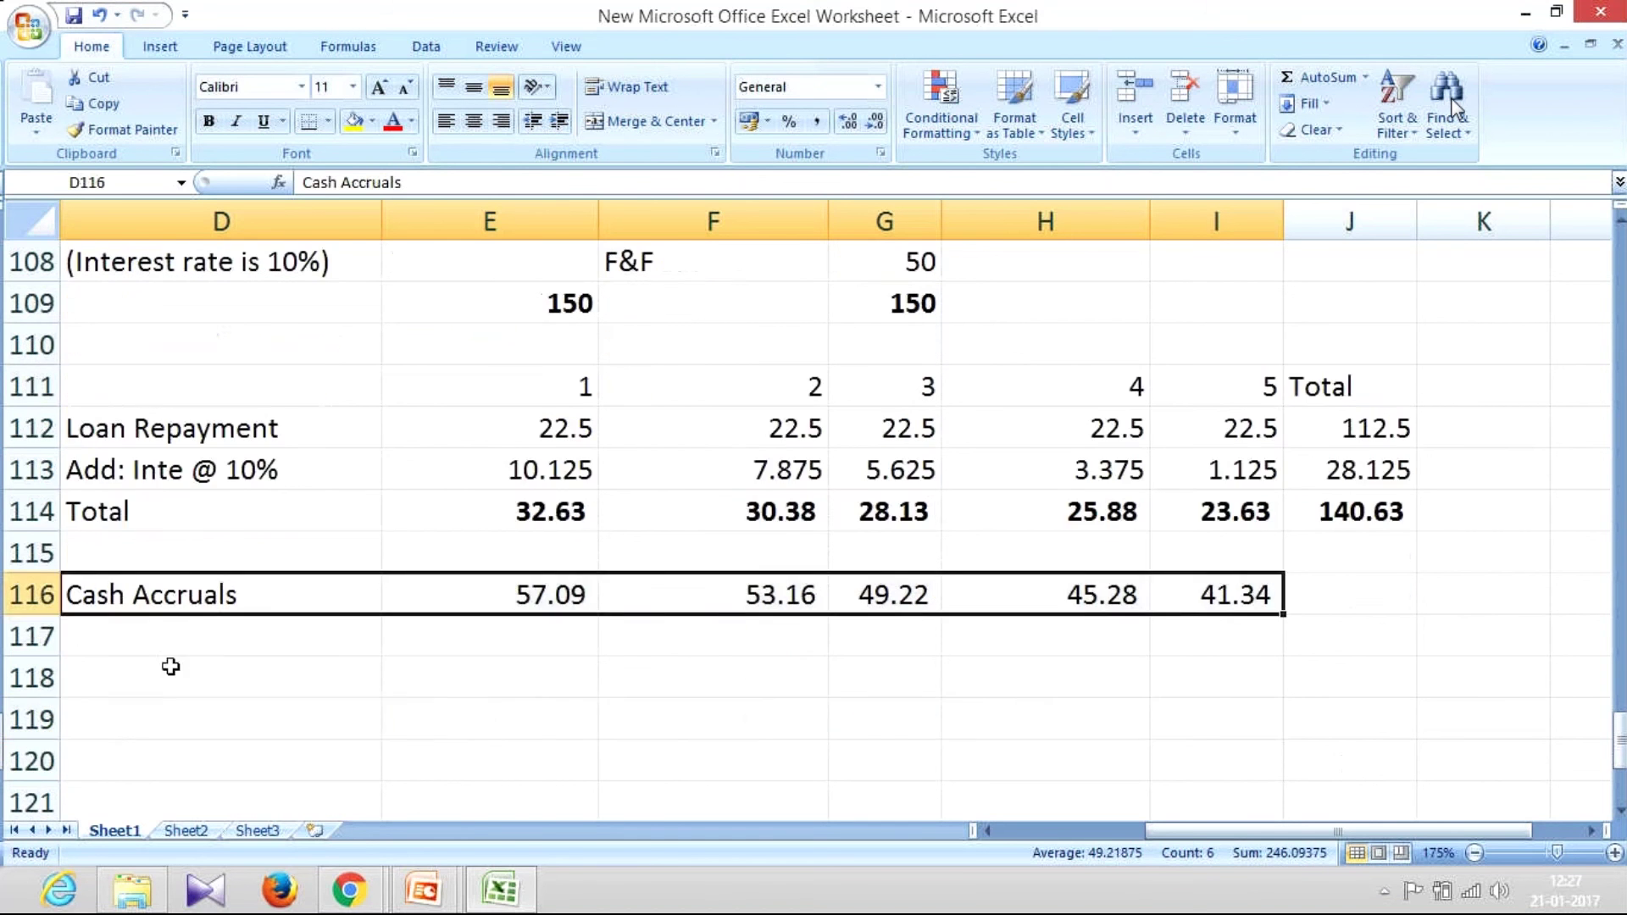
{"action": "left_click", "coordinate": [230, 662]}
{"action": "scroll", "coordinate": [381, 643], "scroll_direction": "down", "scroll_amount": 1}
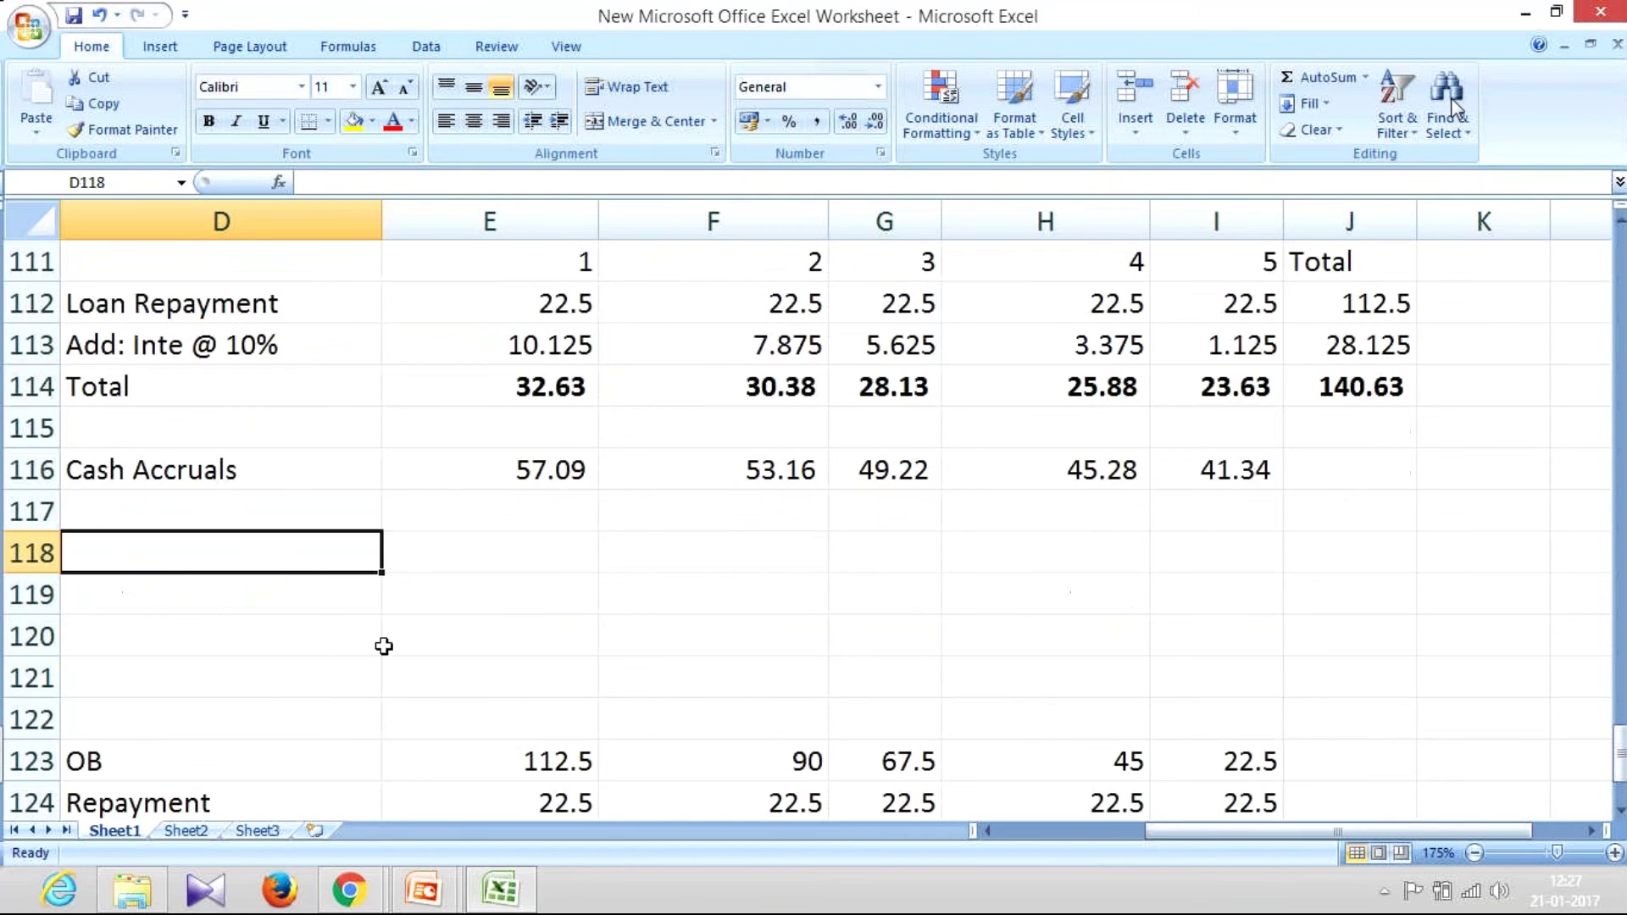
{"action": "right_click", "coordinate": [30, 678]}
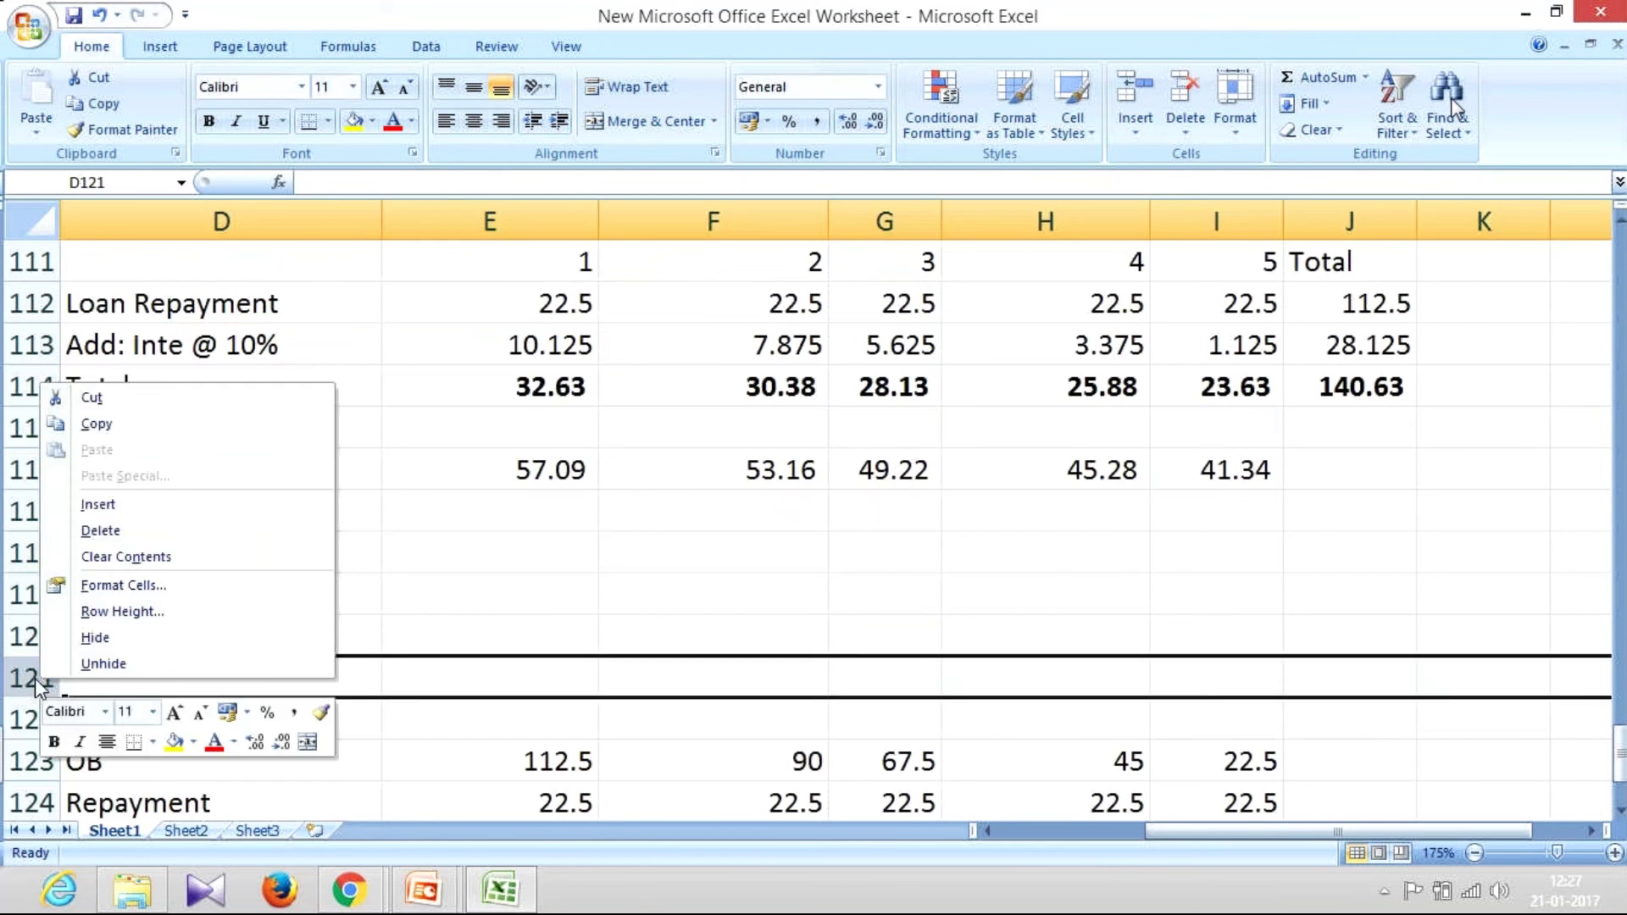
{"action": "left_click", "coordinate": [97, 504]}
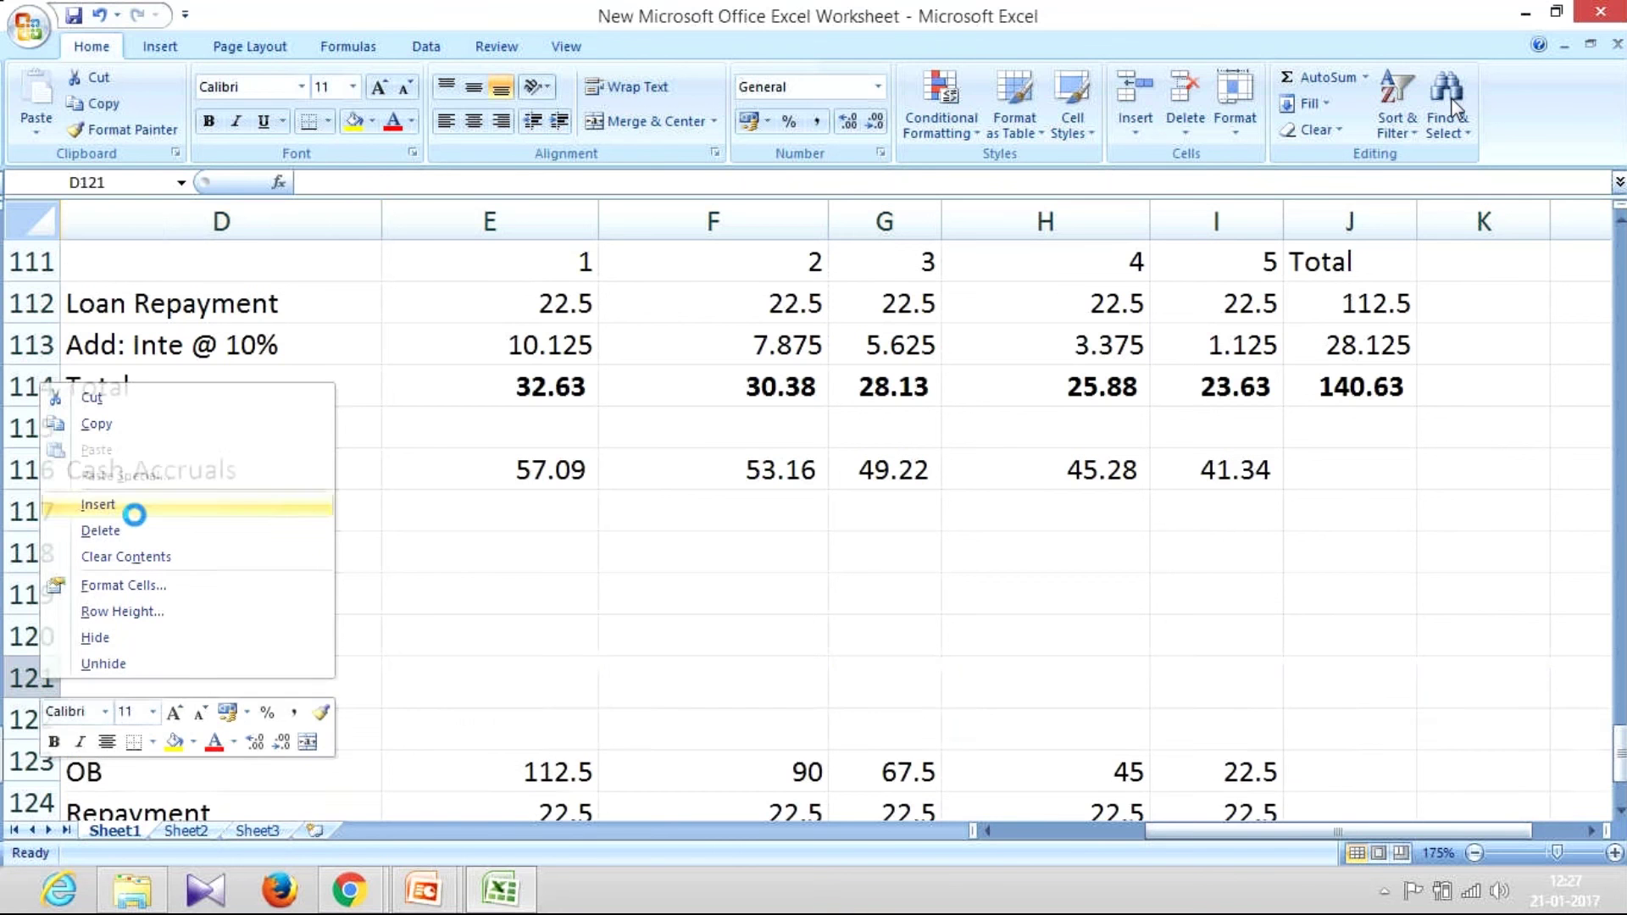
Enter 'PAT' and 'Add: Depreciation' in D118:D119, each with an xxx placeholder beside it.
{"action": "left_click", "coordinate": [220, 552]}
{"action": "type", "text": "PAT"}
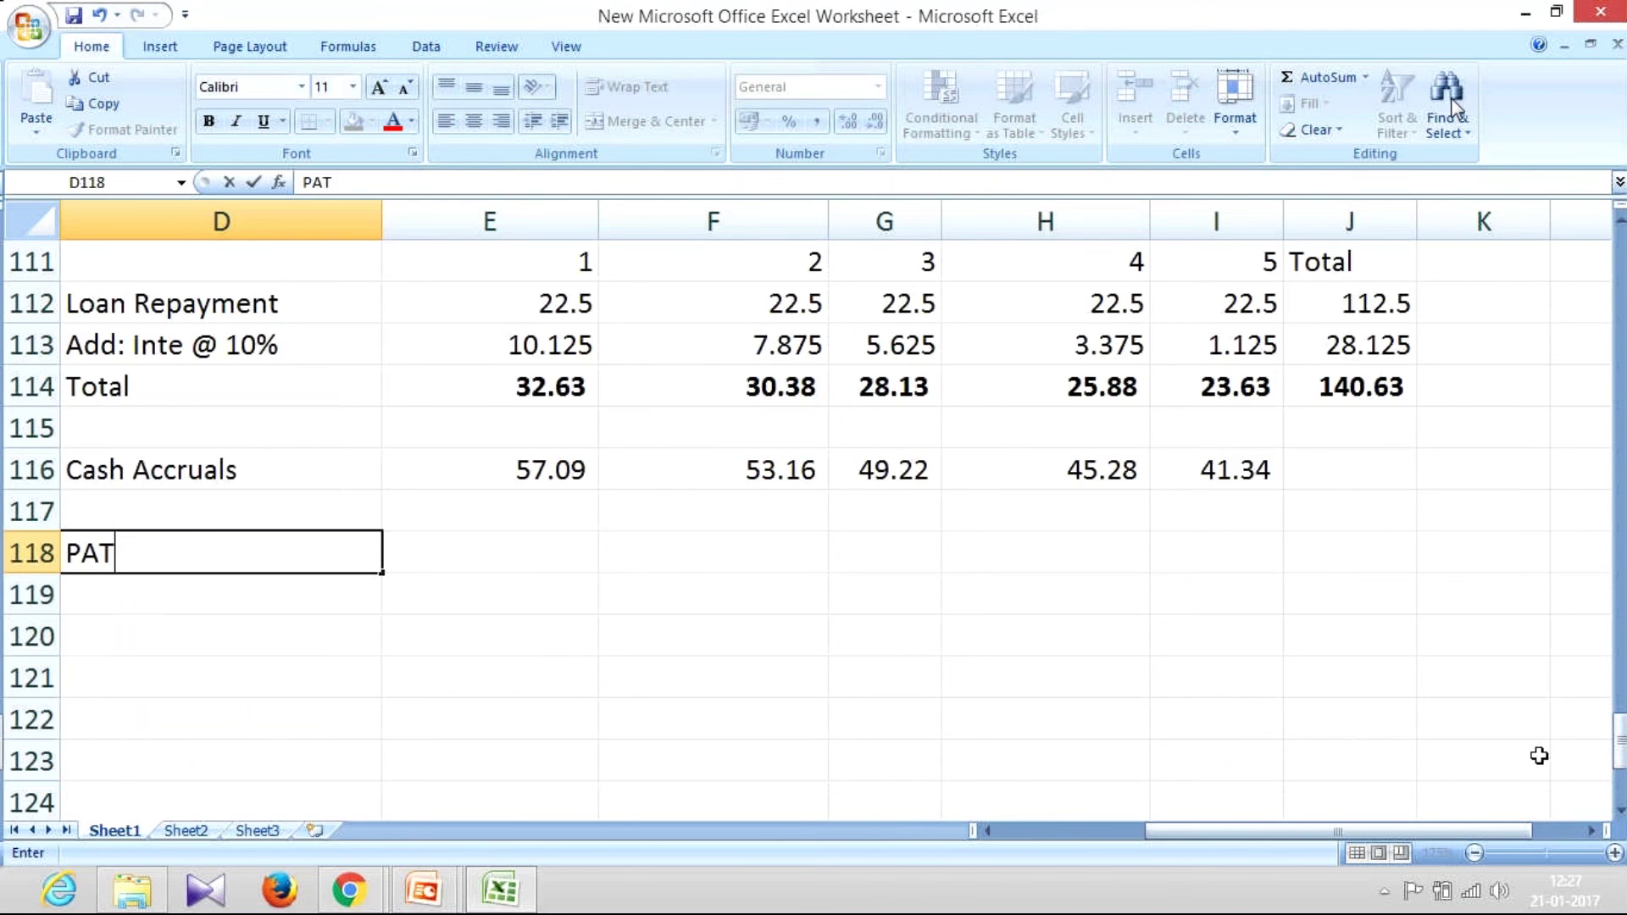
{"action": "key", "text": "Return"}
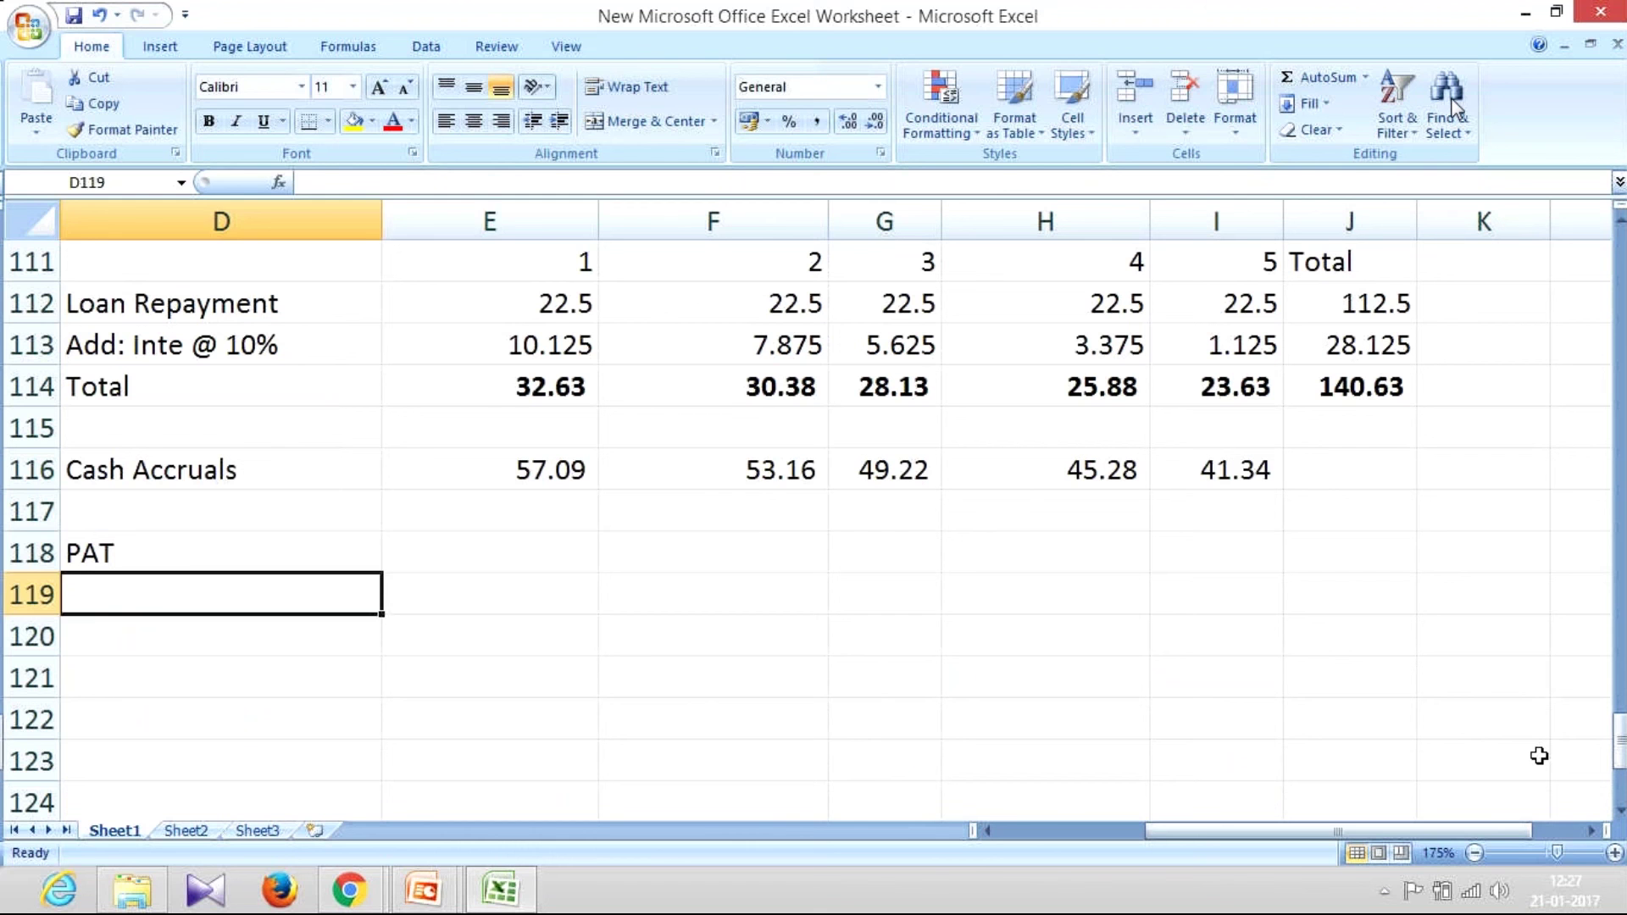
{"action": "key", "text": "Up"}
{"action": "key", "text": "Right"}
{"action": "type", "text": "XXX"}
{"action": "key", "text": "Return"}
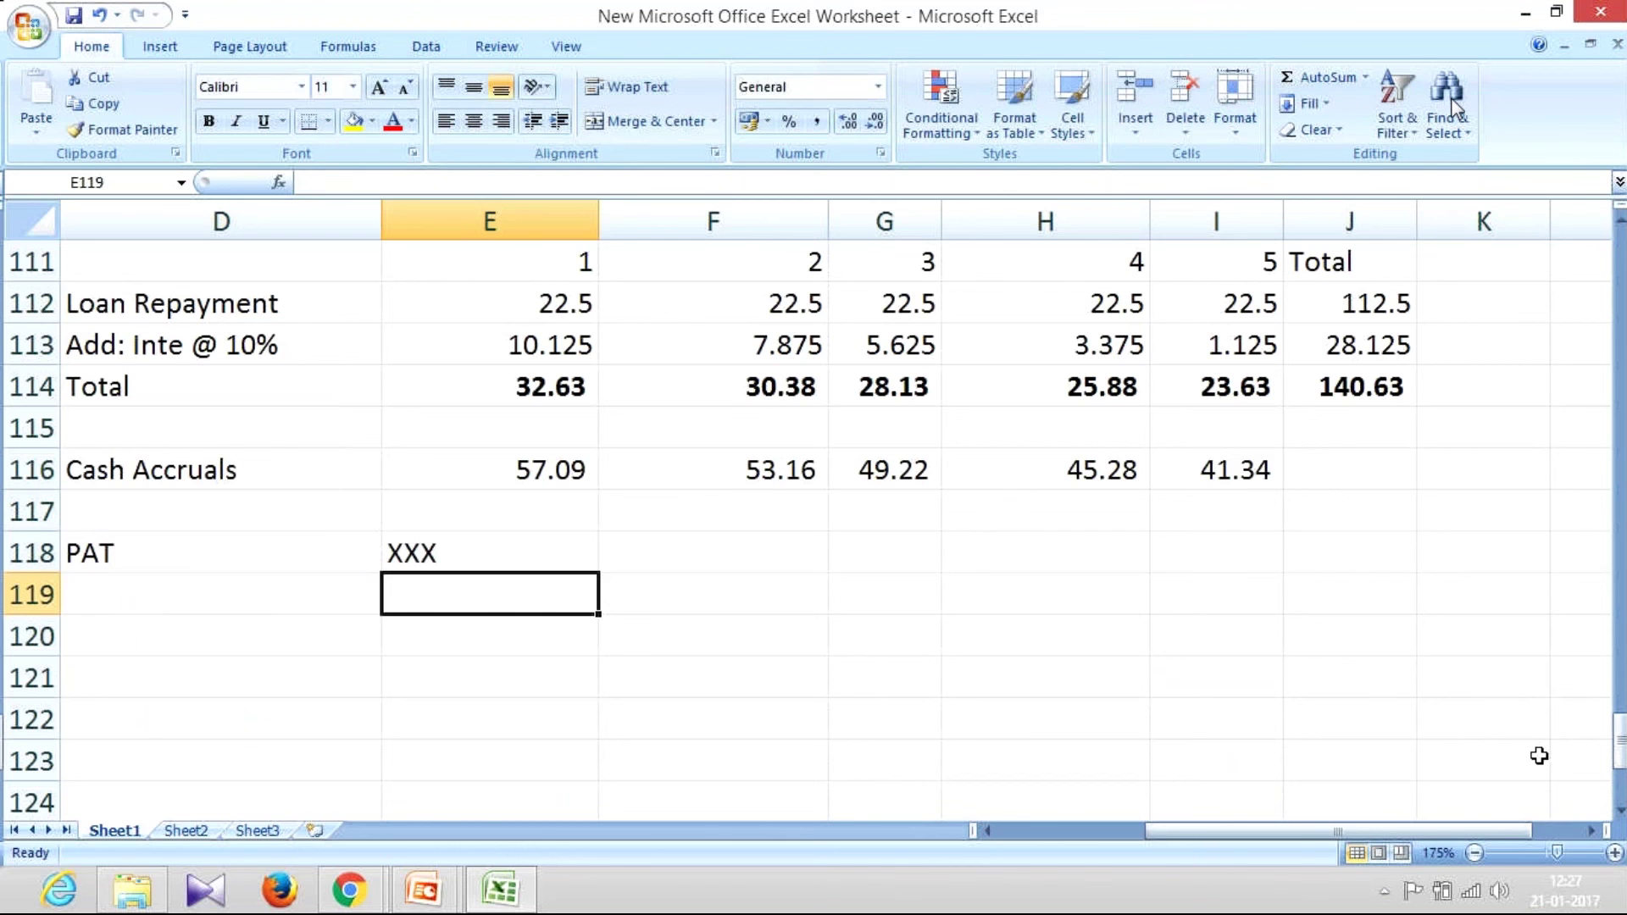
{"action": "key", "text": "Left"}
{"action": "type", "text": "aDD: "}
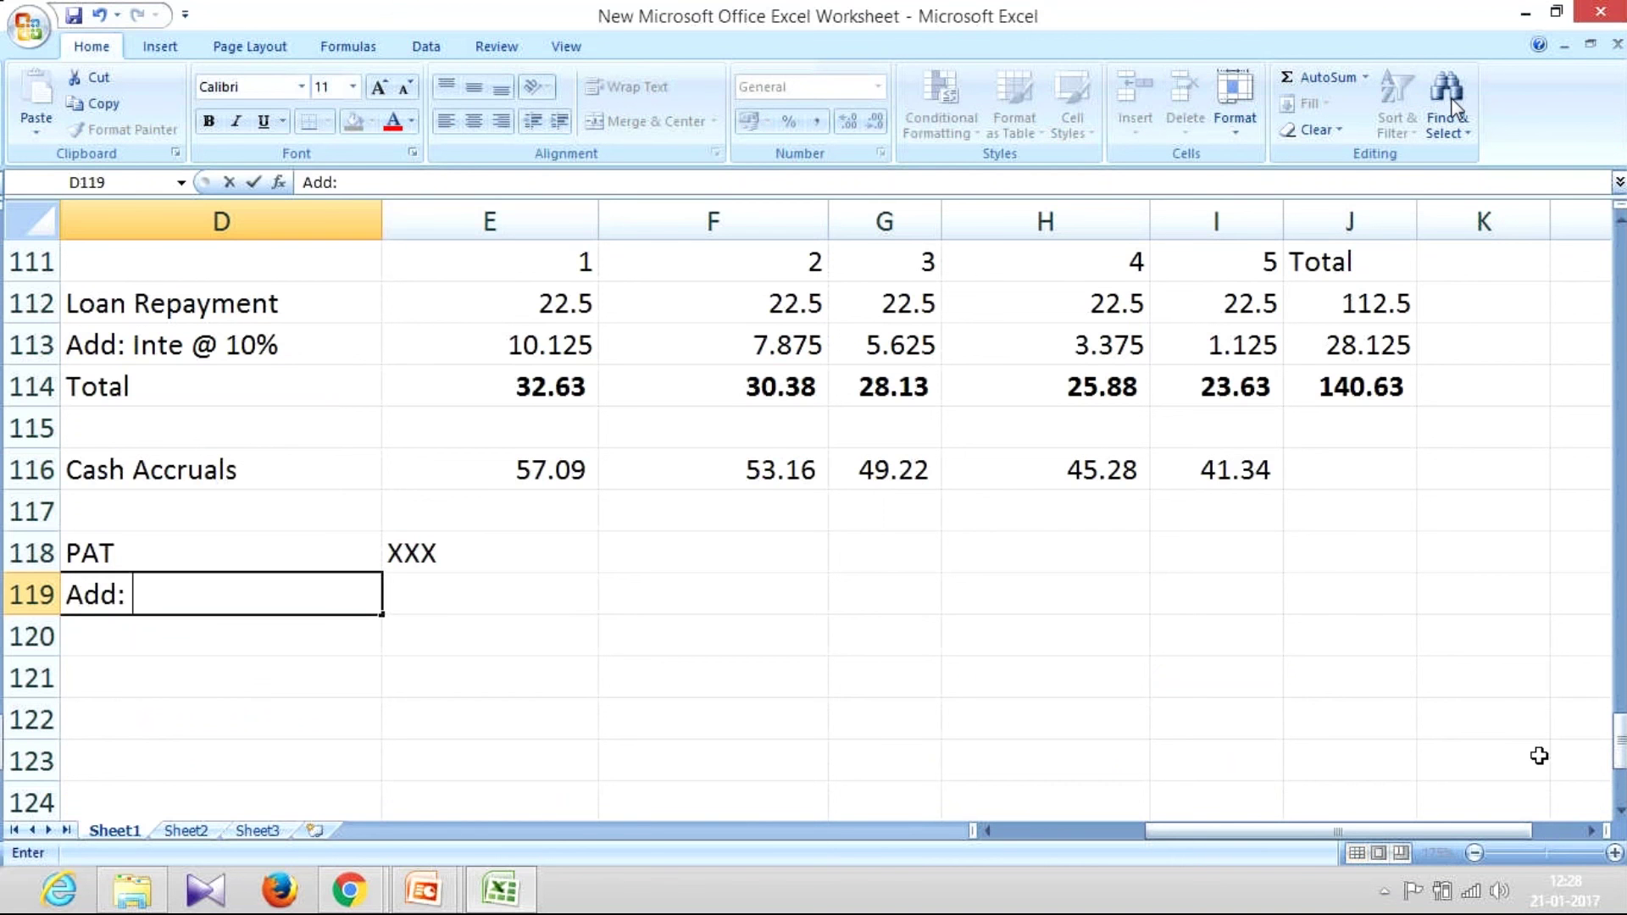
{"action": "type", "text": "Intere"}
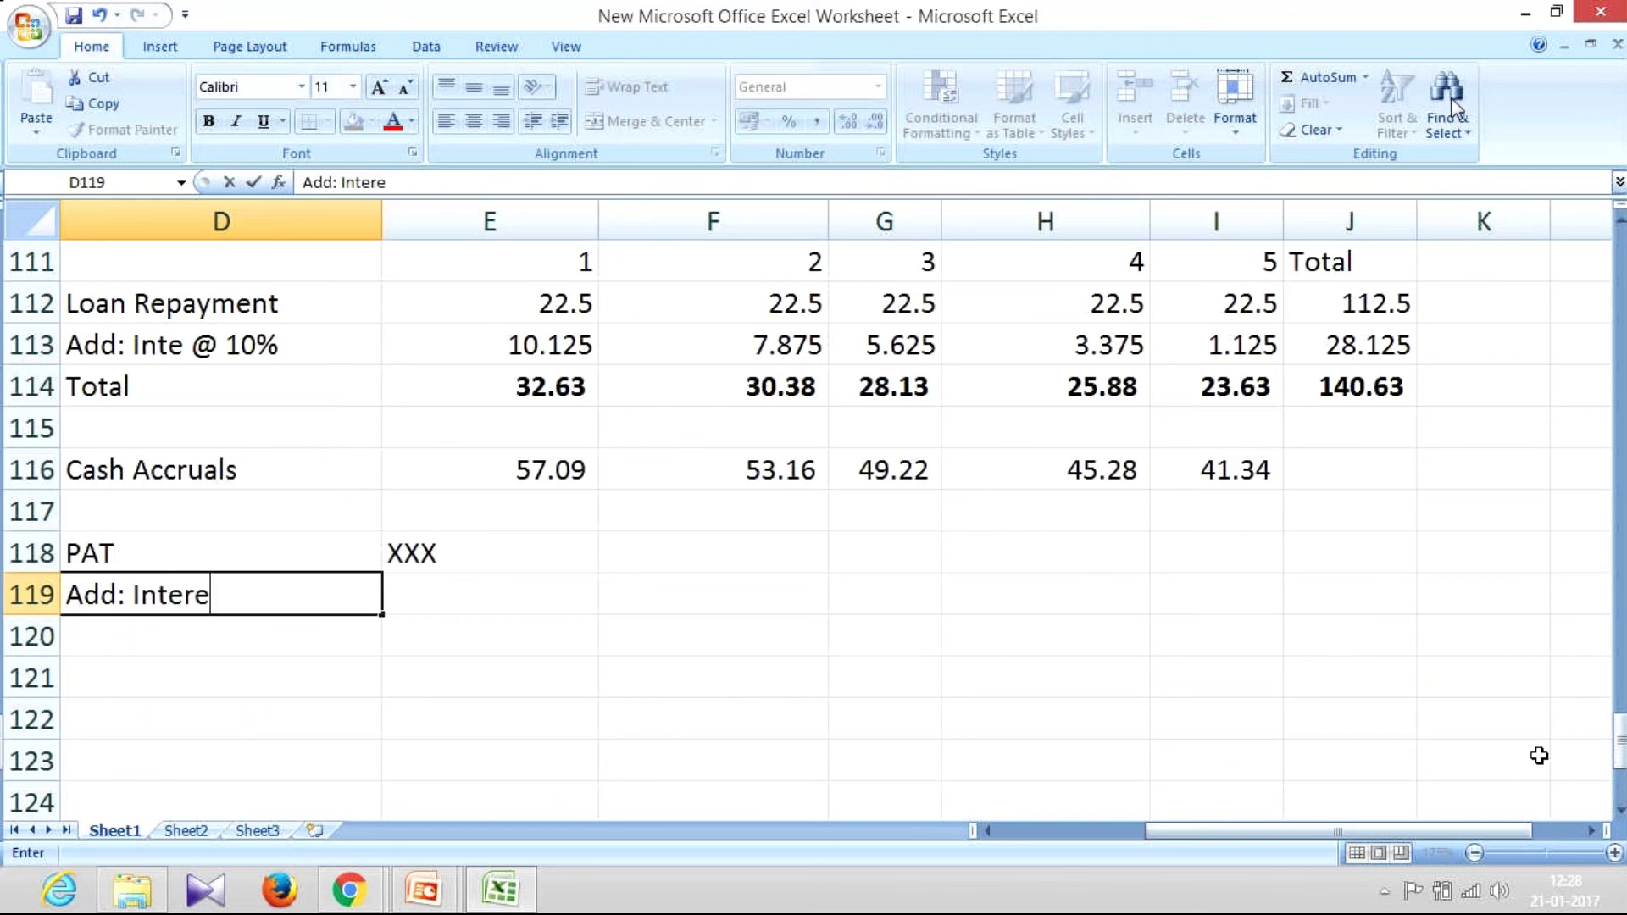
{"action": "key", "text": "BackSpace"}
{"action": "key", "text": "BackSpace"}
{"action": "key", "text": "BackSpace"}
{"action": "key", "text": "BackSpace"}
{"action": "key", "text": "BackSpace"}
{"action": "key", "text": "BackSpace"}
{"action": "type", "text": "Depreciation"}
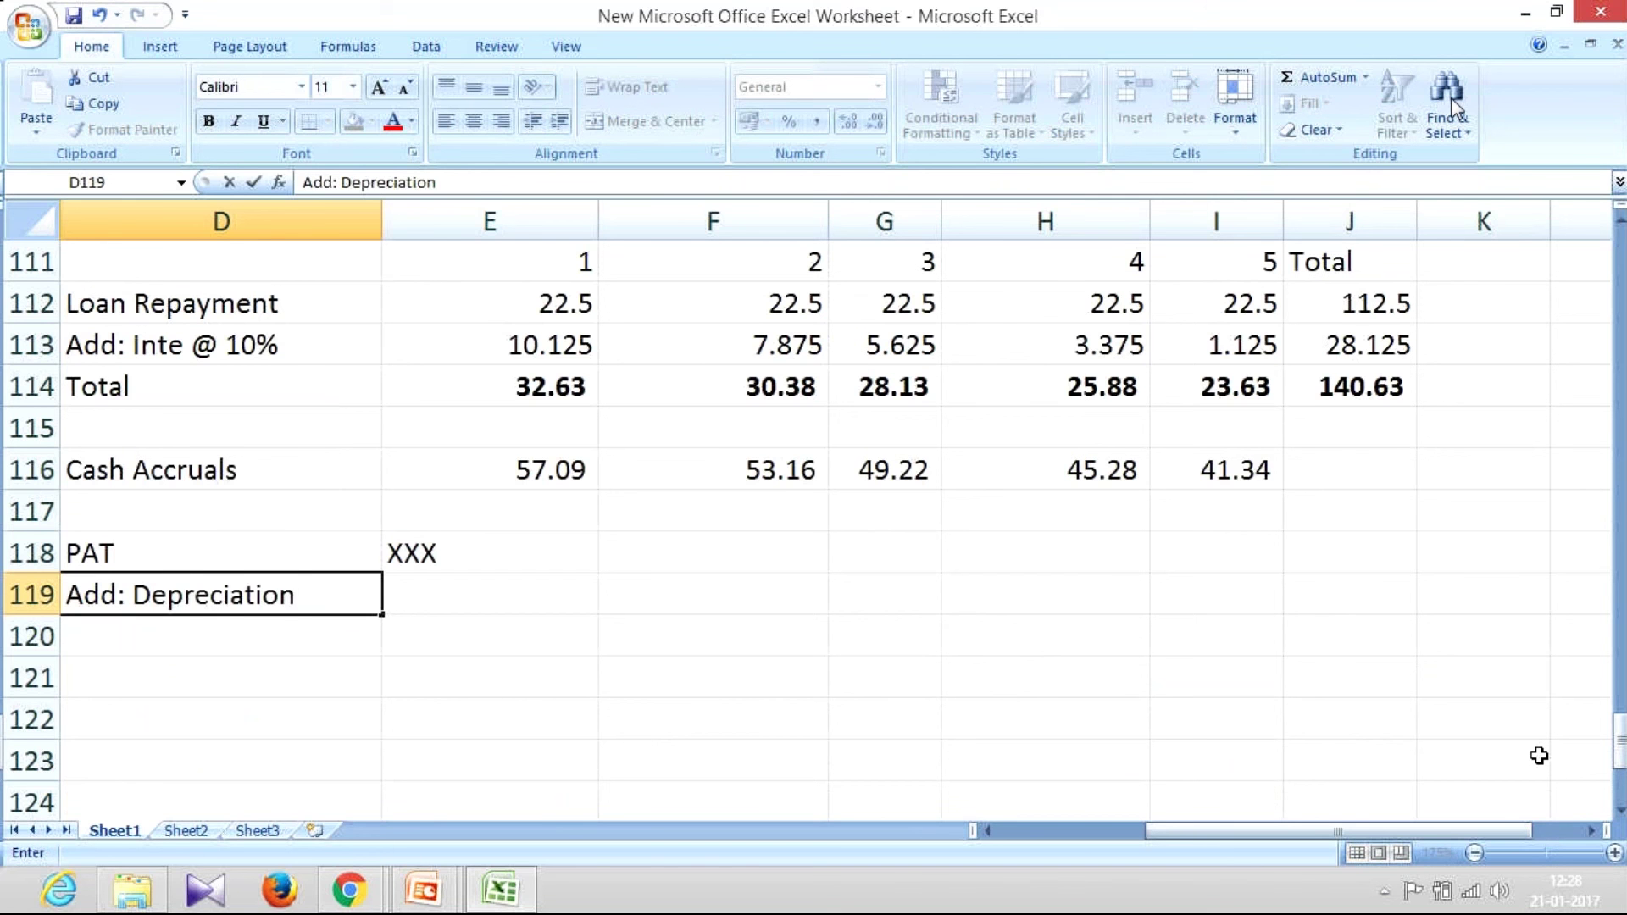
{"action": "key", "text": "Tab"}
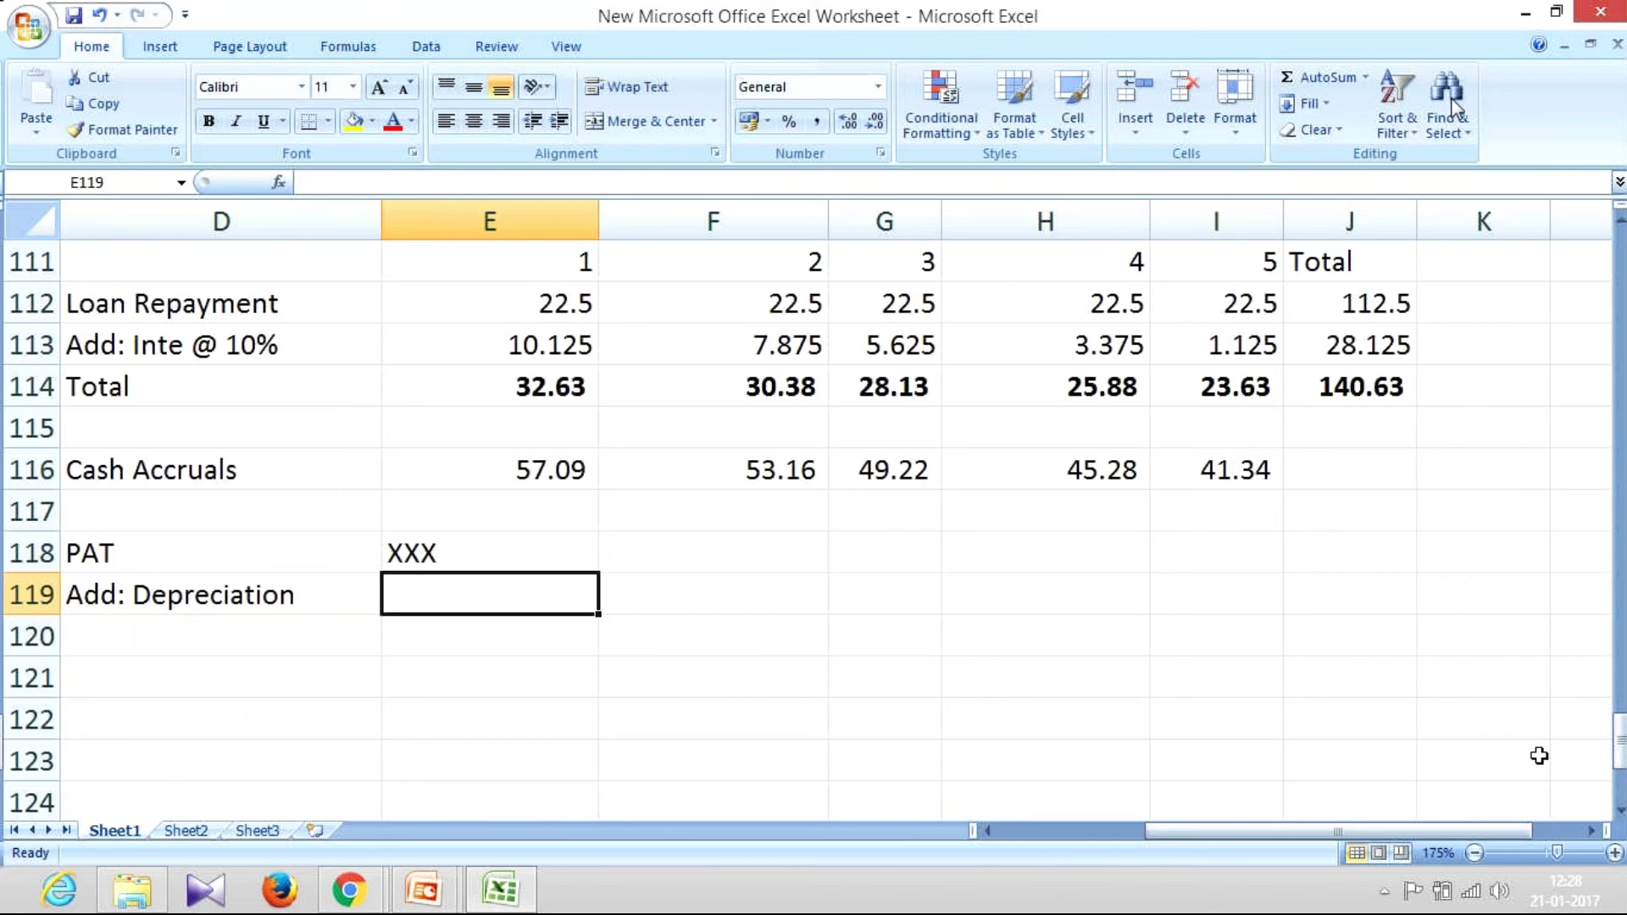
{"action": "type", "text": "xxx"}
{"action": "key", "text": "Return"}
Add 'Add: Interest on LTL' in D120 with an xxx placeholder in E120.
{"action": "type", "text": "Add: "}
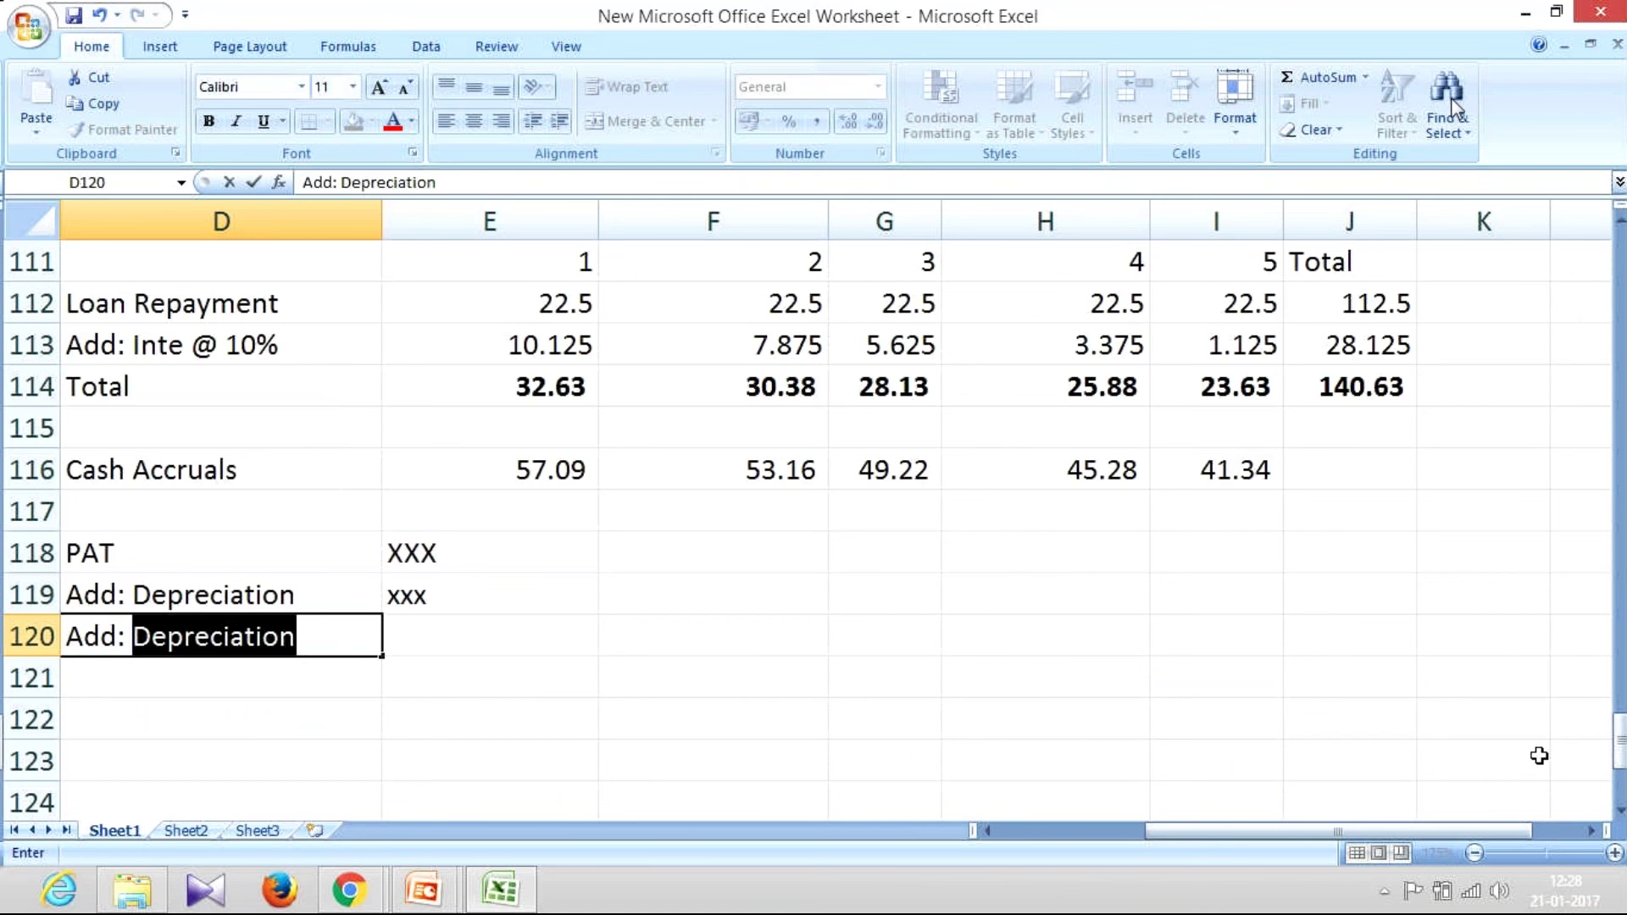
{"action": "type", "text": "Interest on LTL"}
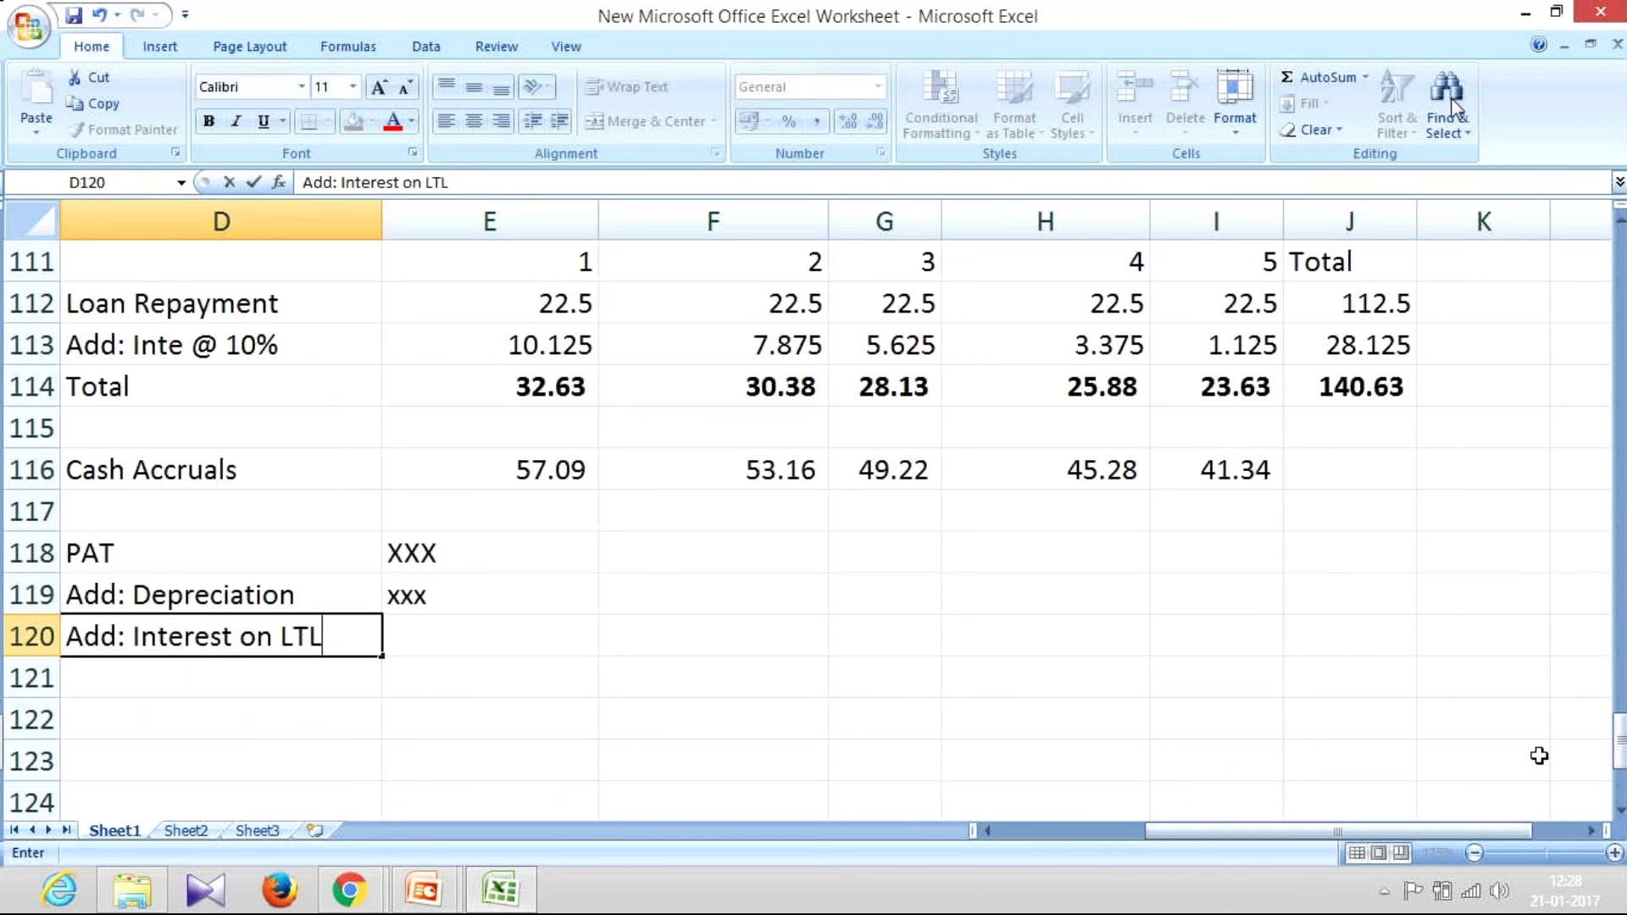
{"action": "key", "text": "Return"}
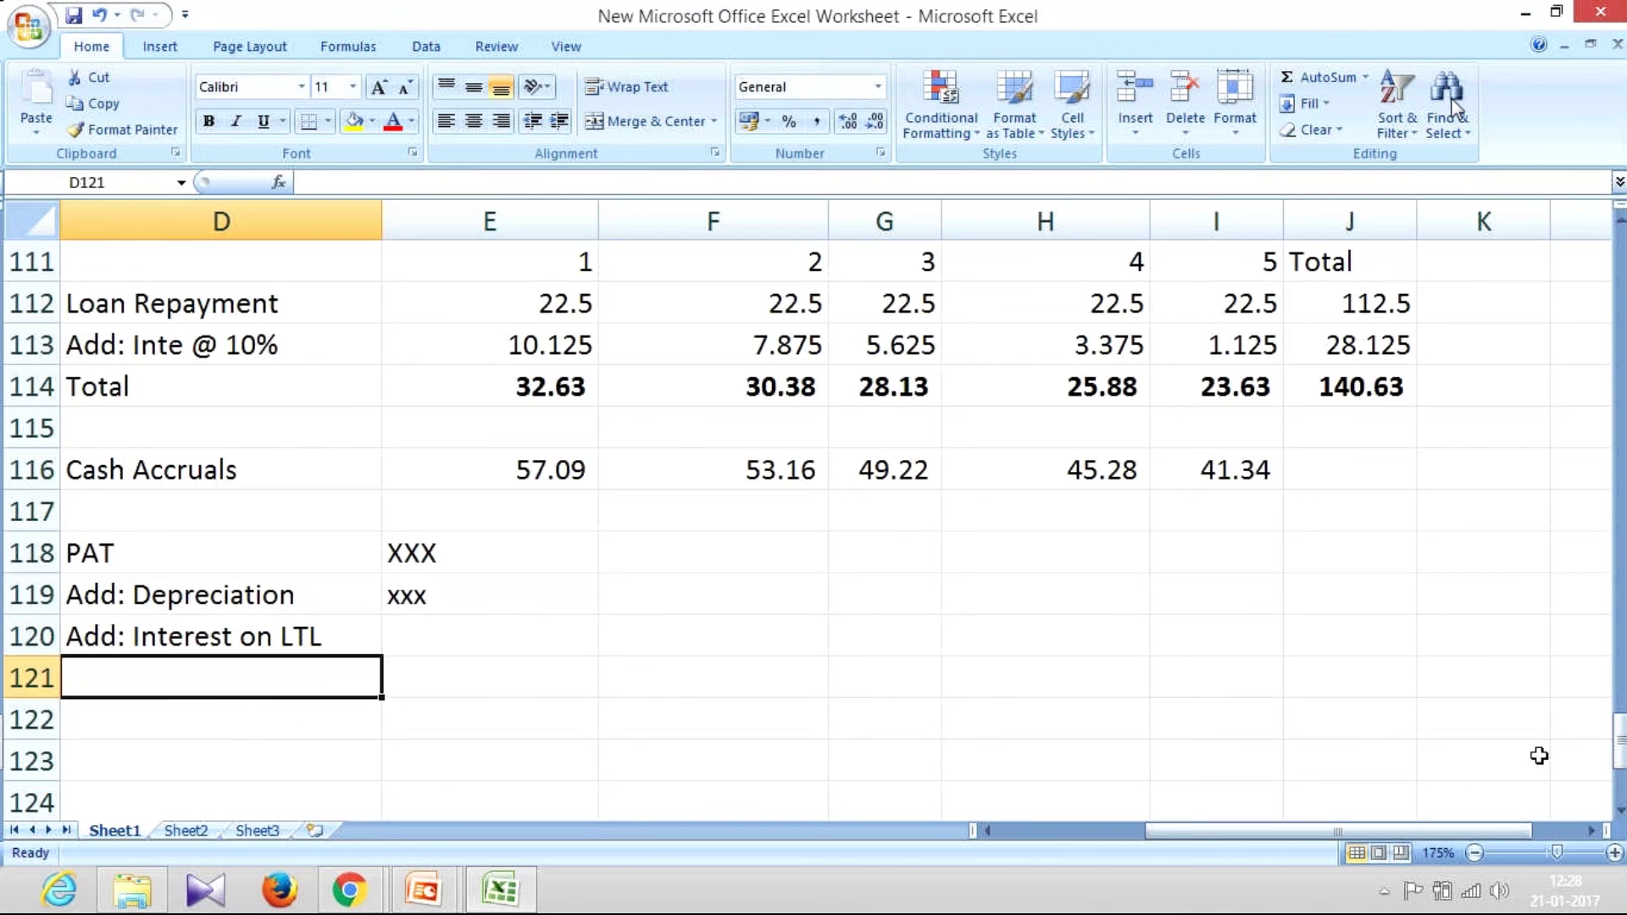
{"action": "key", "text": "Up"}
{"action": "key", "text": "Right"}
{"action": "type", "text": "xxx"}
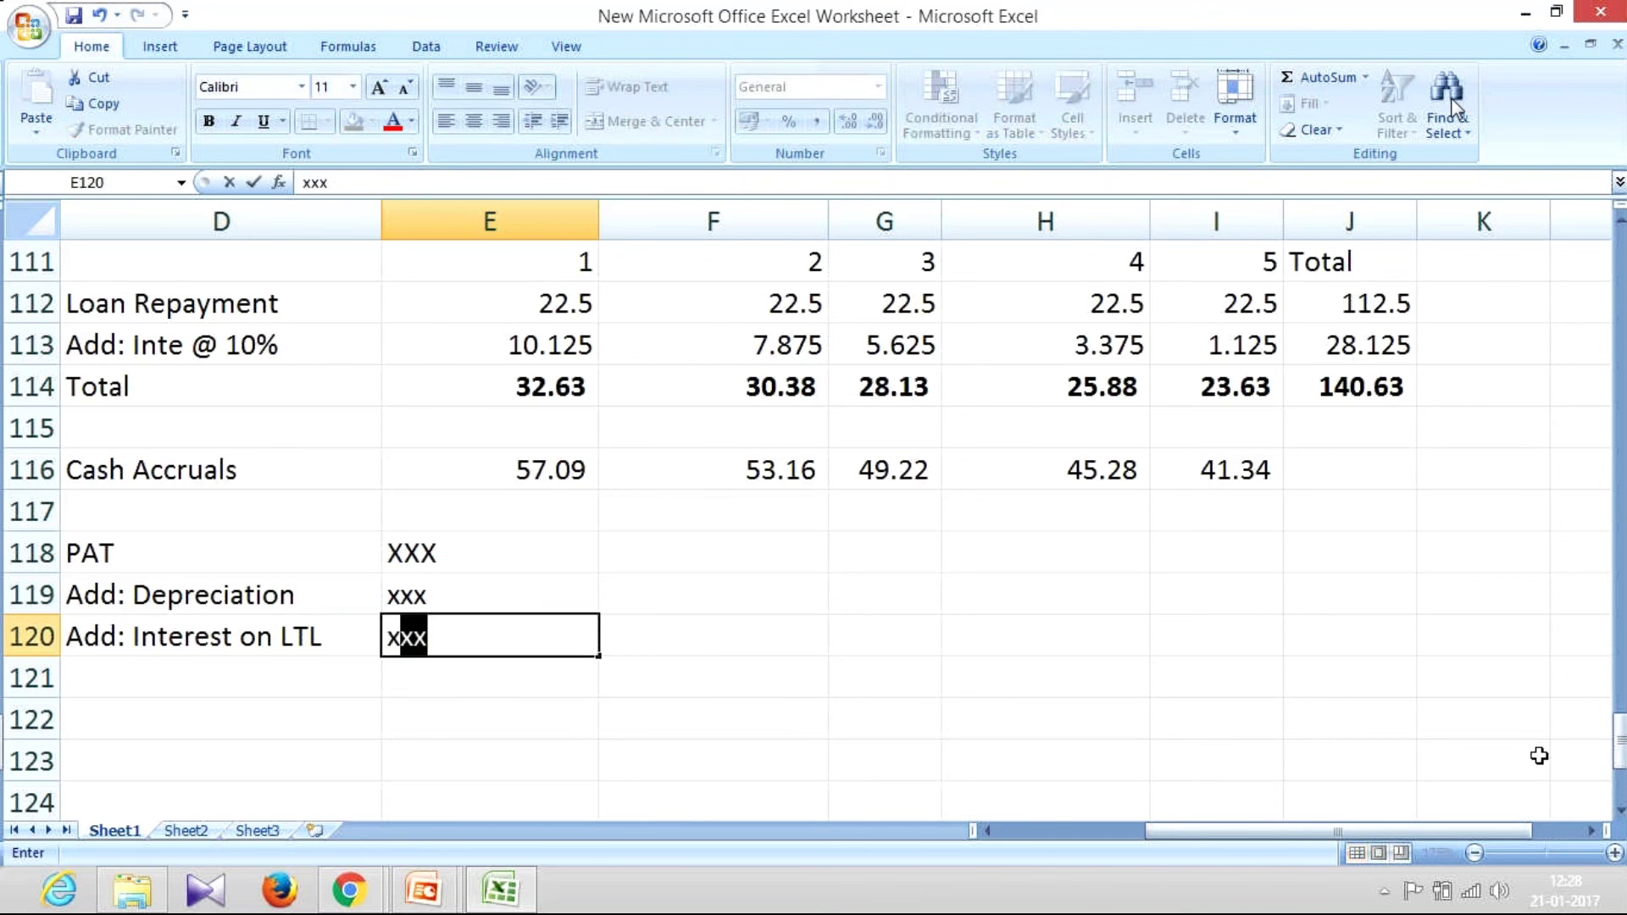
{"action": "key", "text": "Return"}
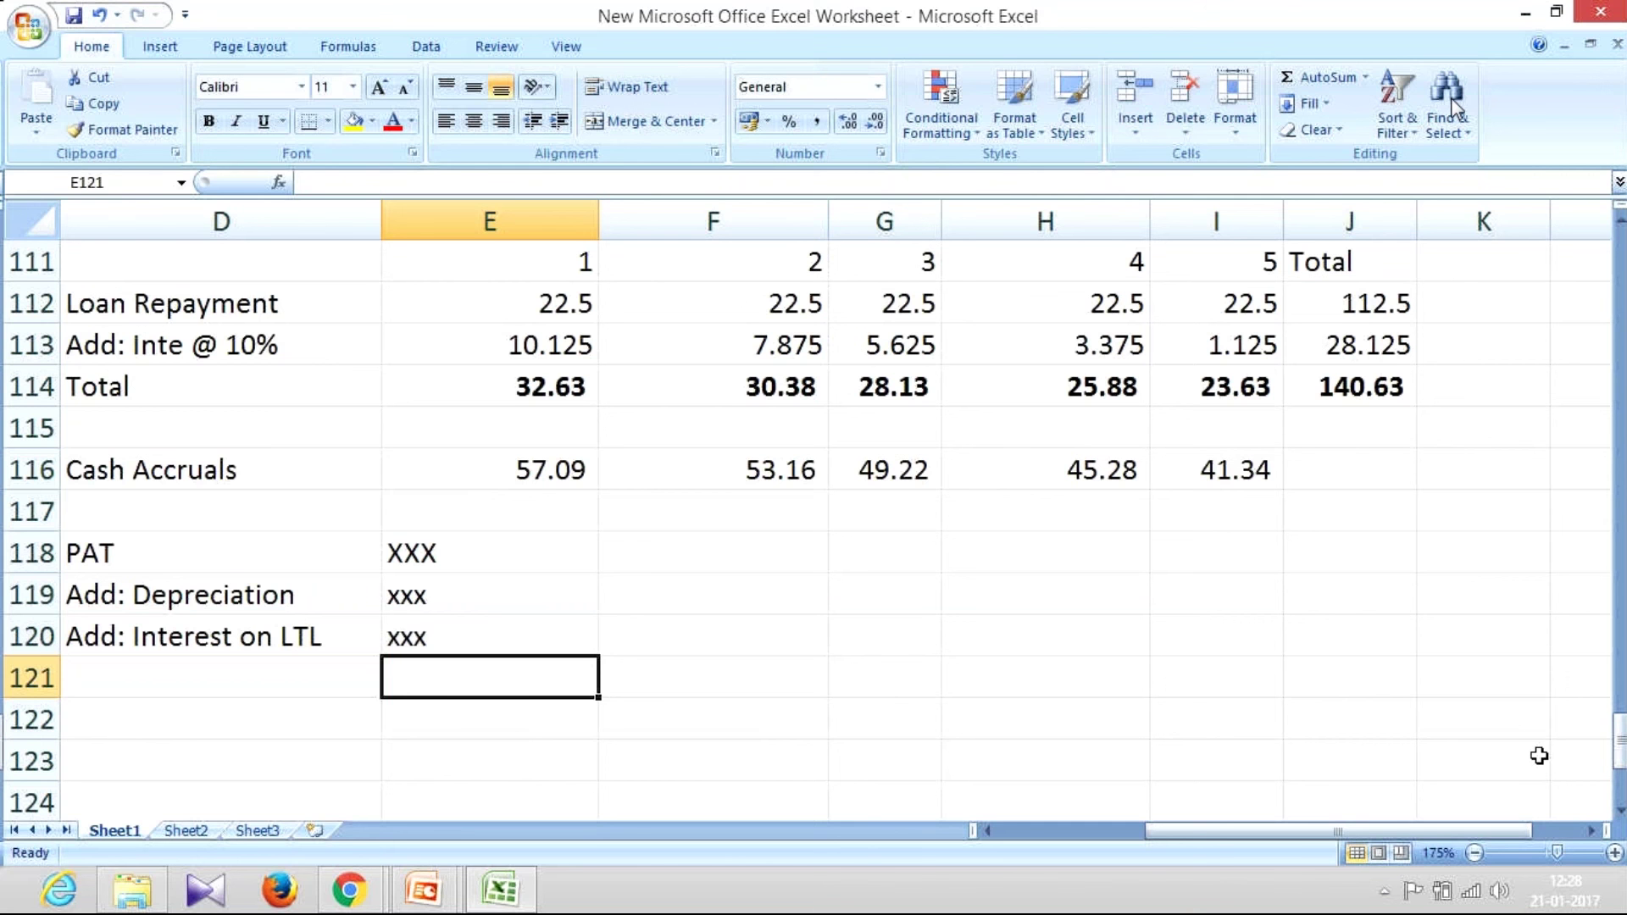
{"action": "key", "text": "Up"}
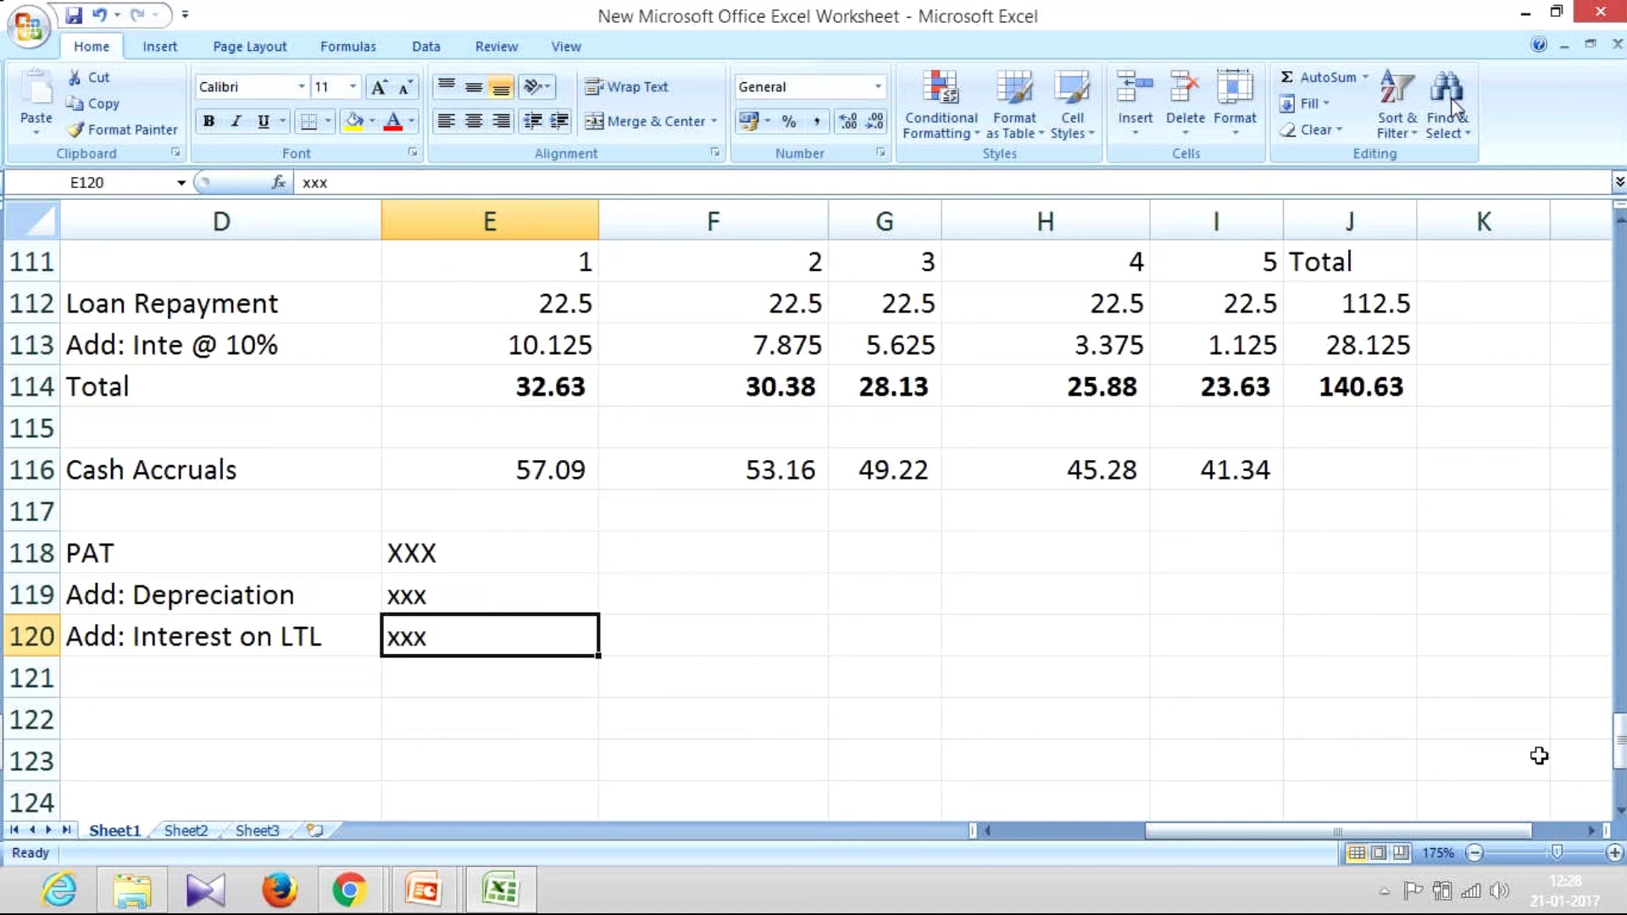
{"action": "key", "text": "Left"}
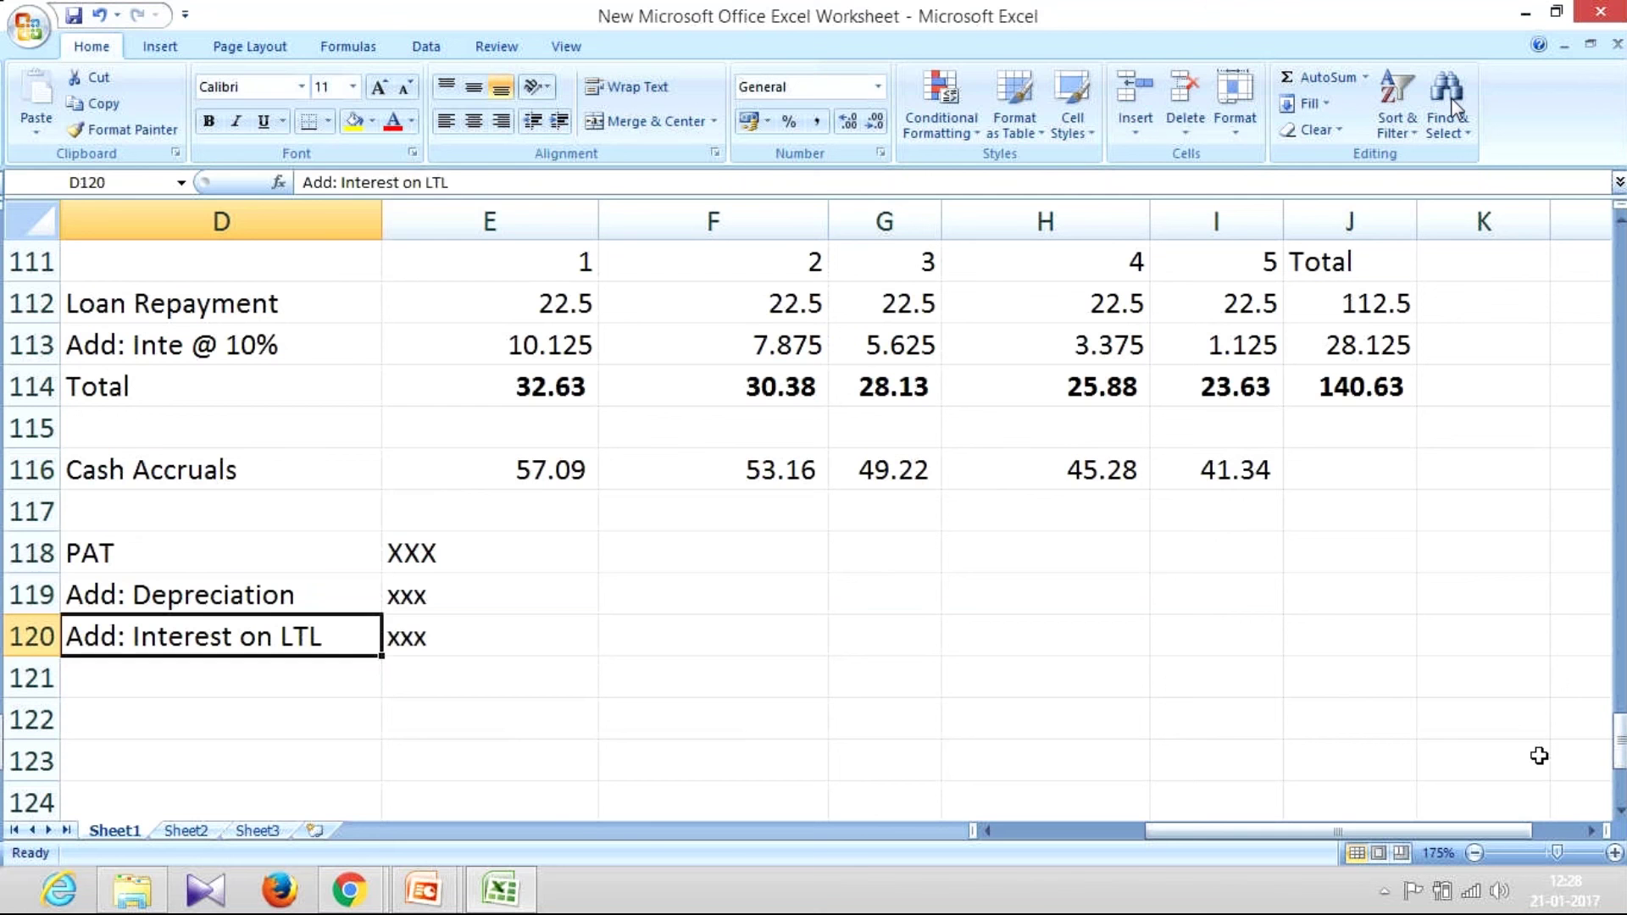
{"action": "key", "text": "Up"}
{"action": "key", "text": "Up"}
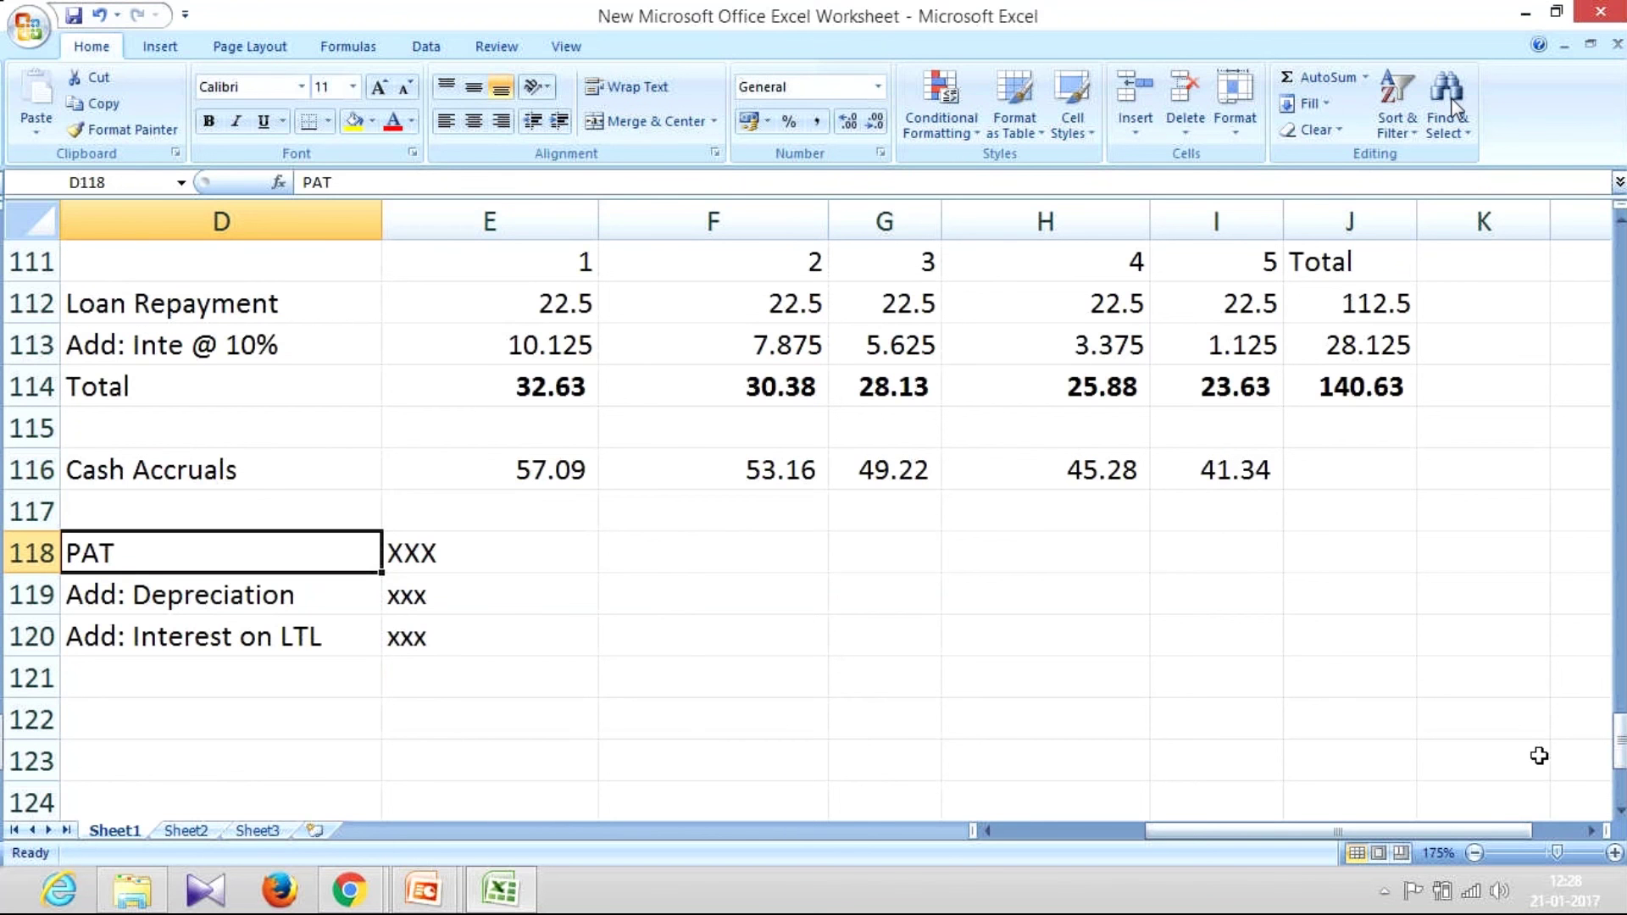
Add 'Less: Divided Paid' in D121 with an underlined xxx placeholder in E121.
{"action": "key", "text": "Left"}
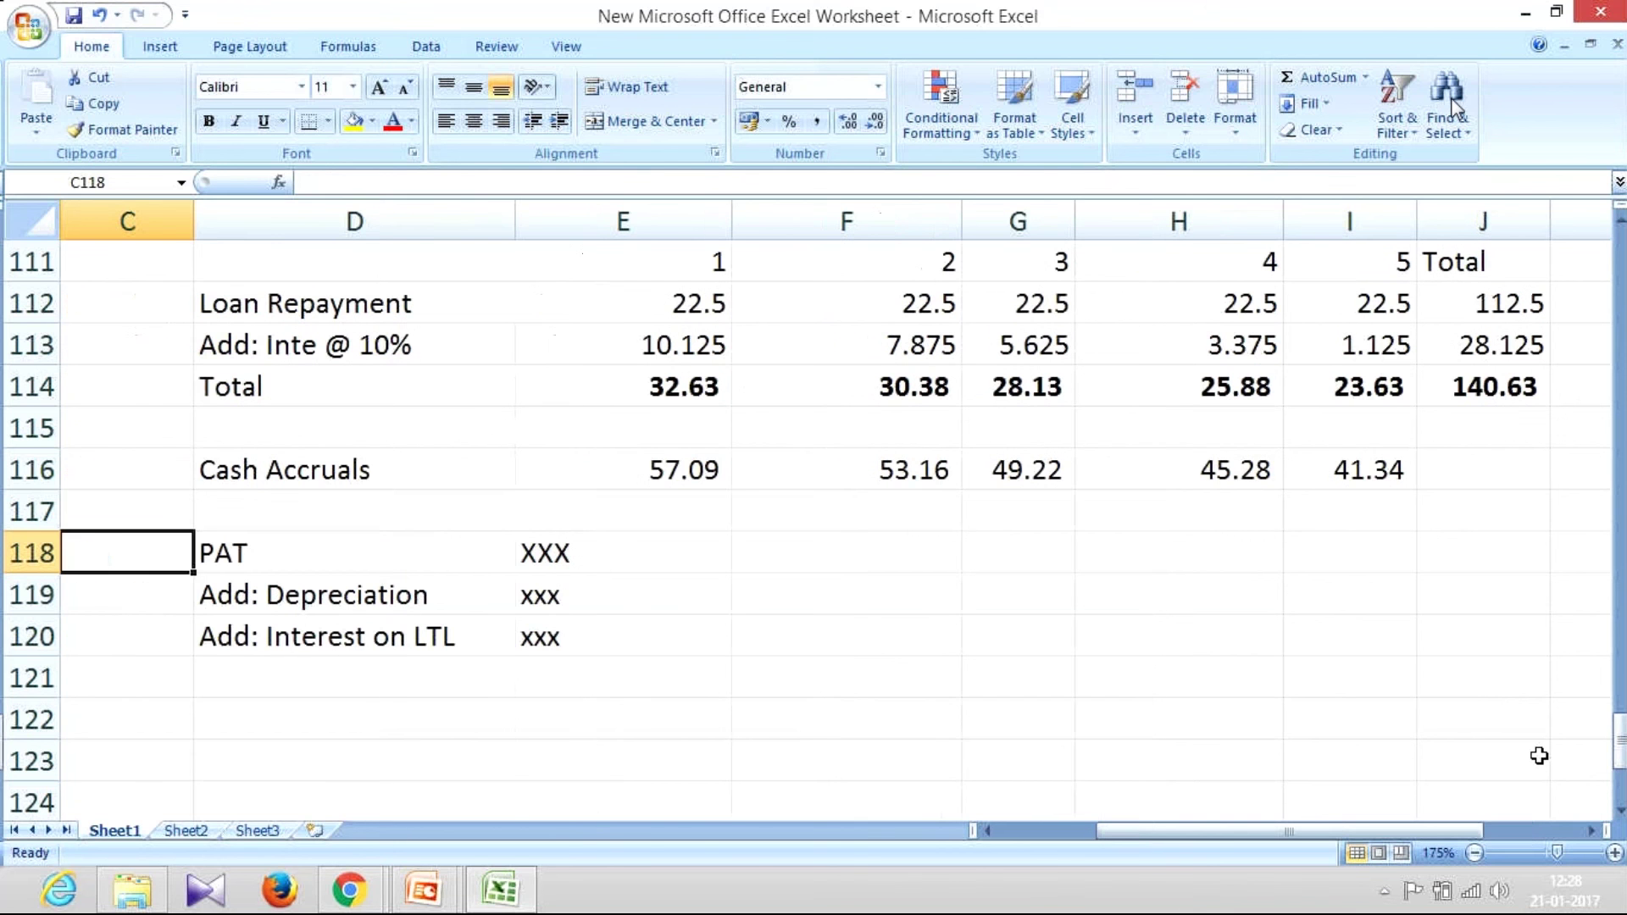
{"action": "key", "text": "Right"}
{"action": "key", "text": "Down"}
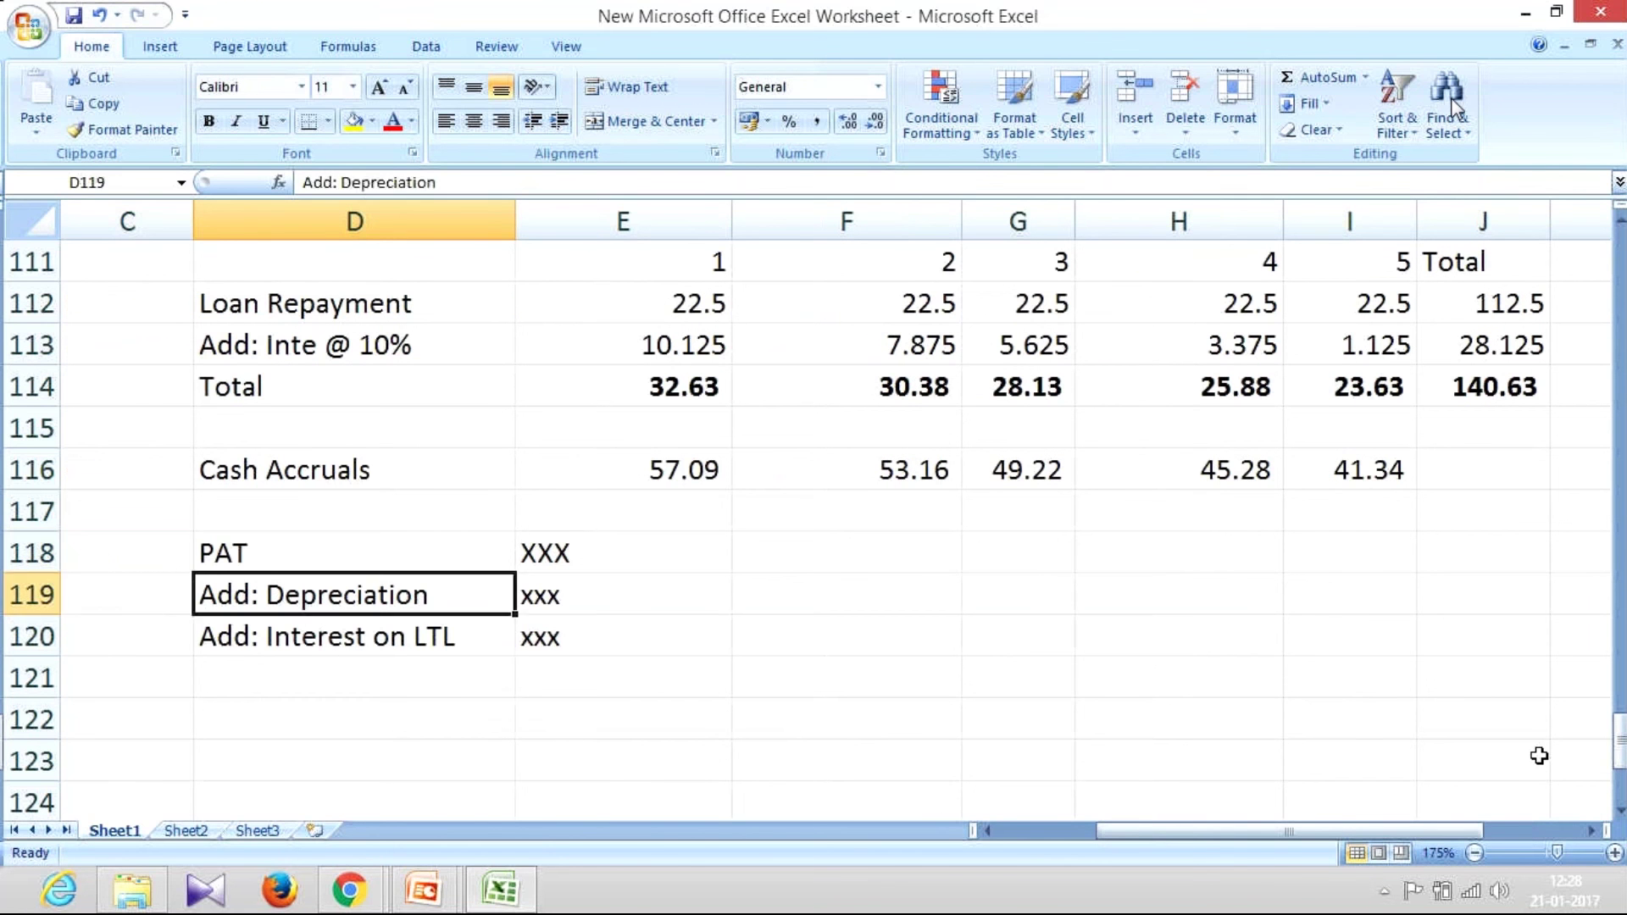
{"action": "key", "text": "Down"}
{"action": "key", "text": "Down"}
{"action": "type", "text": "Less: D"}
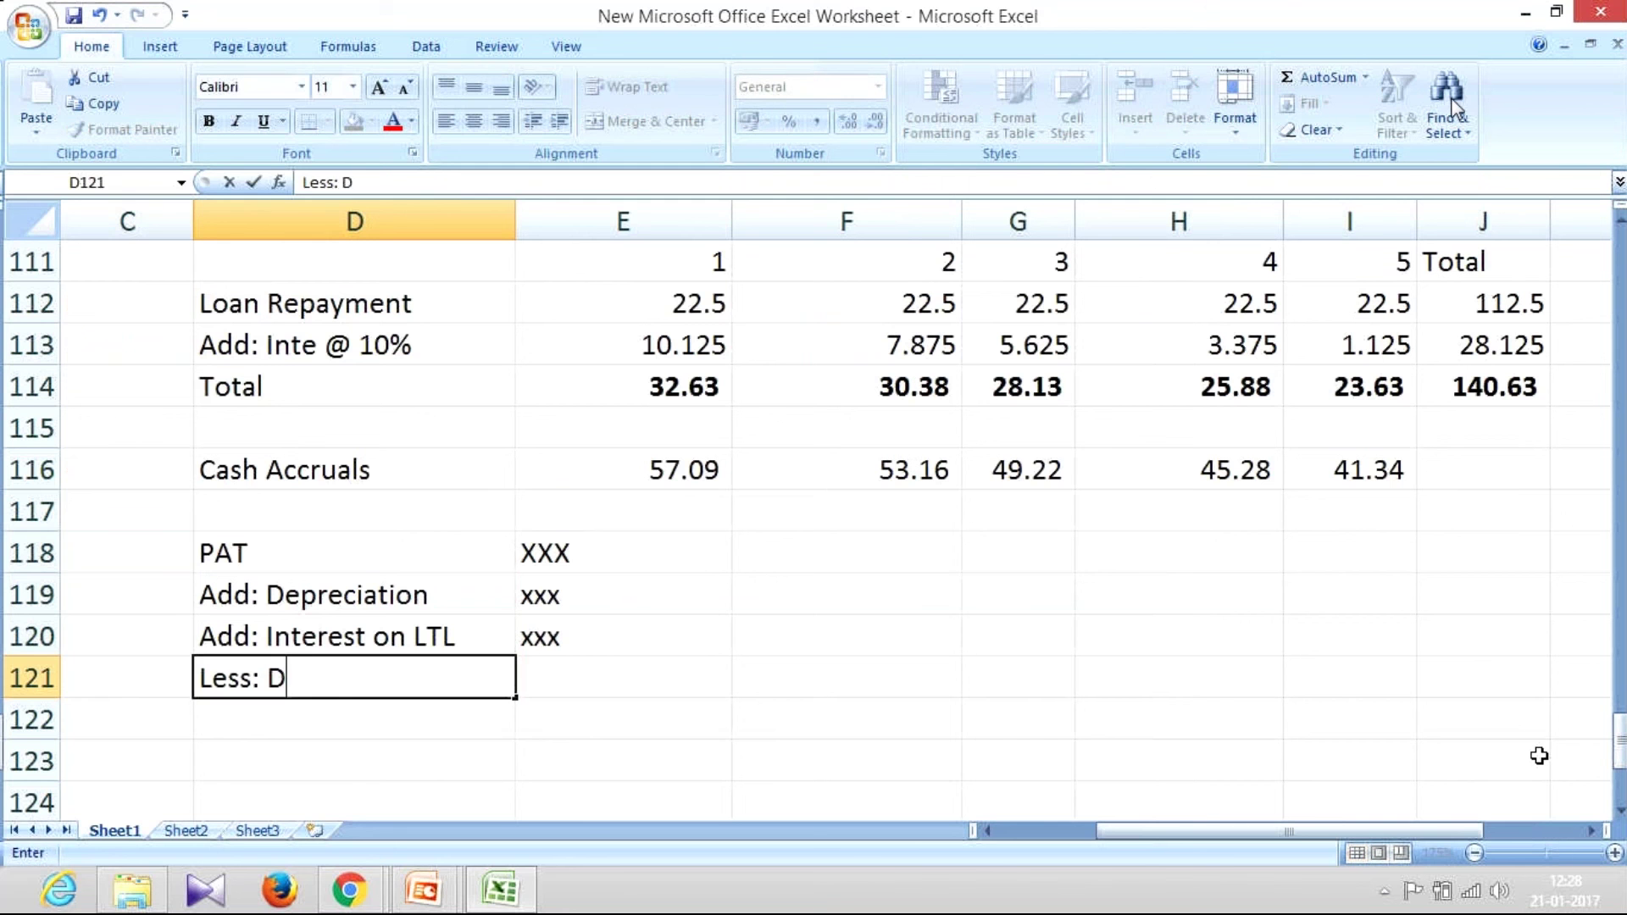
{"action": "type", "text": "ivided Pa"}
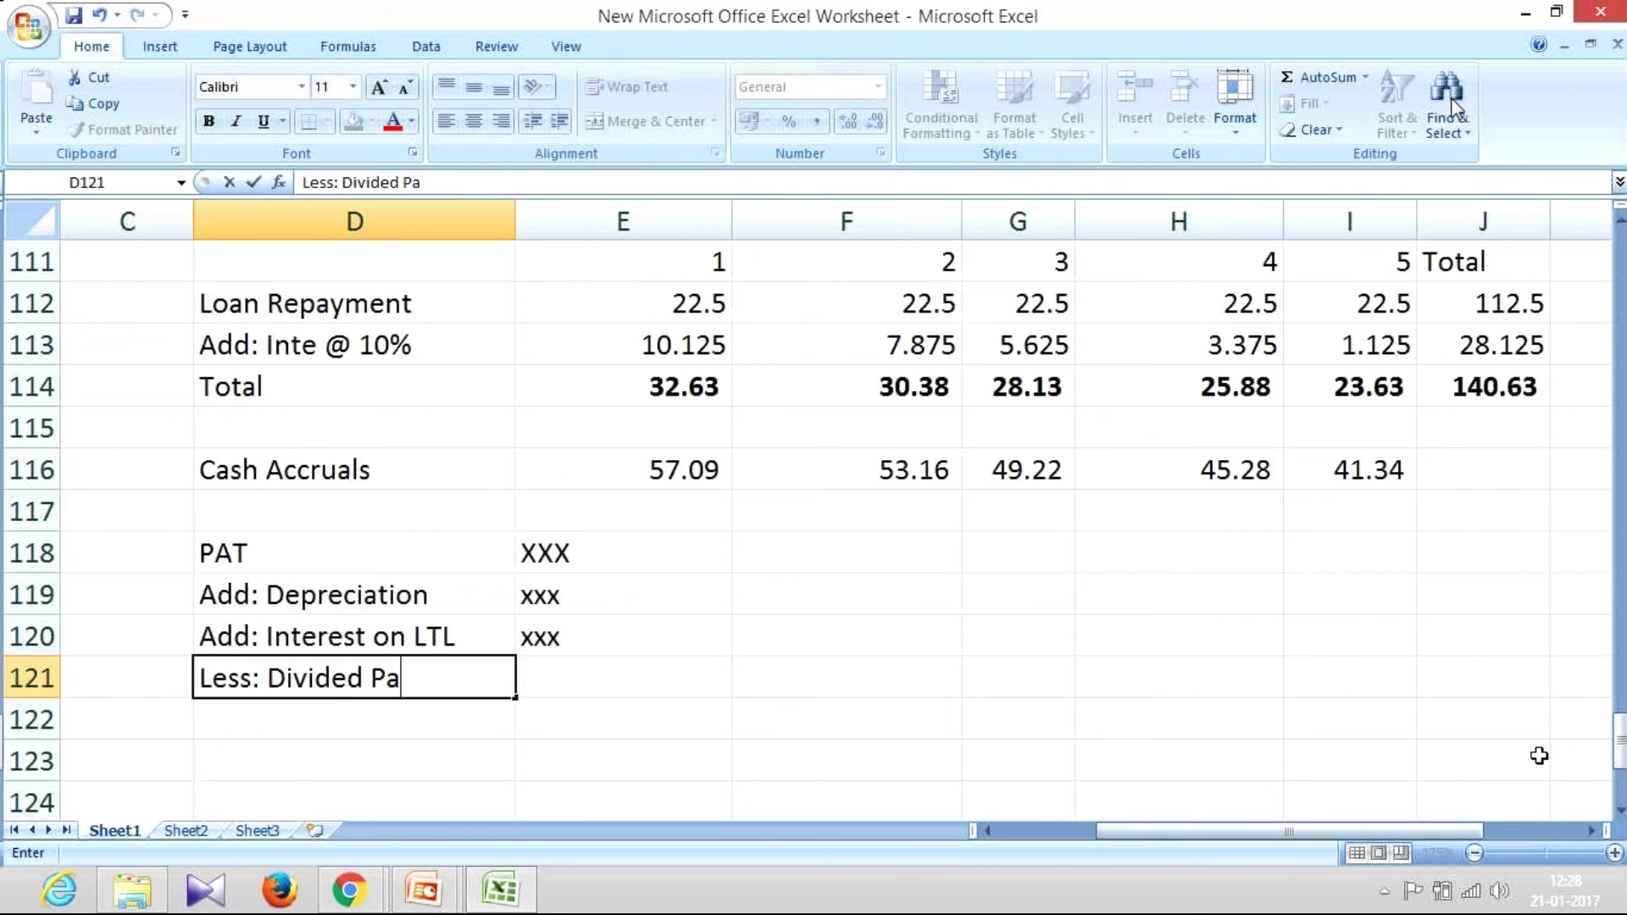
{"action": "type", "text": "id"}
{"action": "key", "text": "Tab"}
{"action": "type", "text": "xxx"}
{"action": "key", "text": "ctrl+Return"}
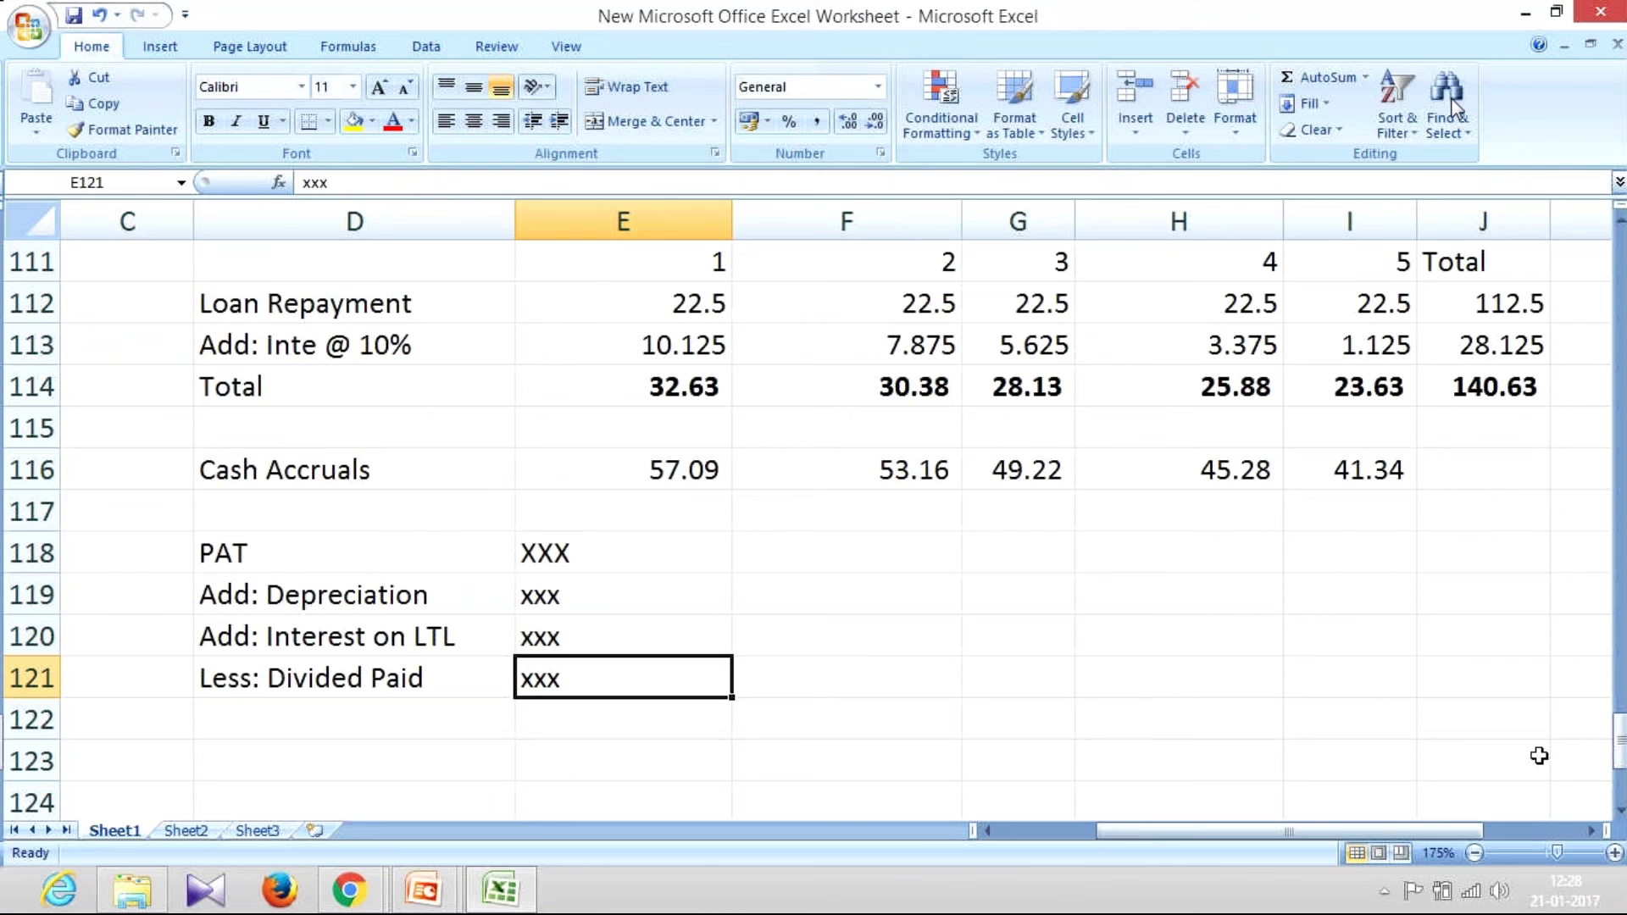
{"action": "key", "text": "ctrl+u"}
Enter an xxx total placeholder in E122 beneath the dividend row.
{"action": "key", "text": "Down"}
{"action": "type", "text": "xxx"}
{"action": "key", "text": "ctrl+Return"}
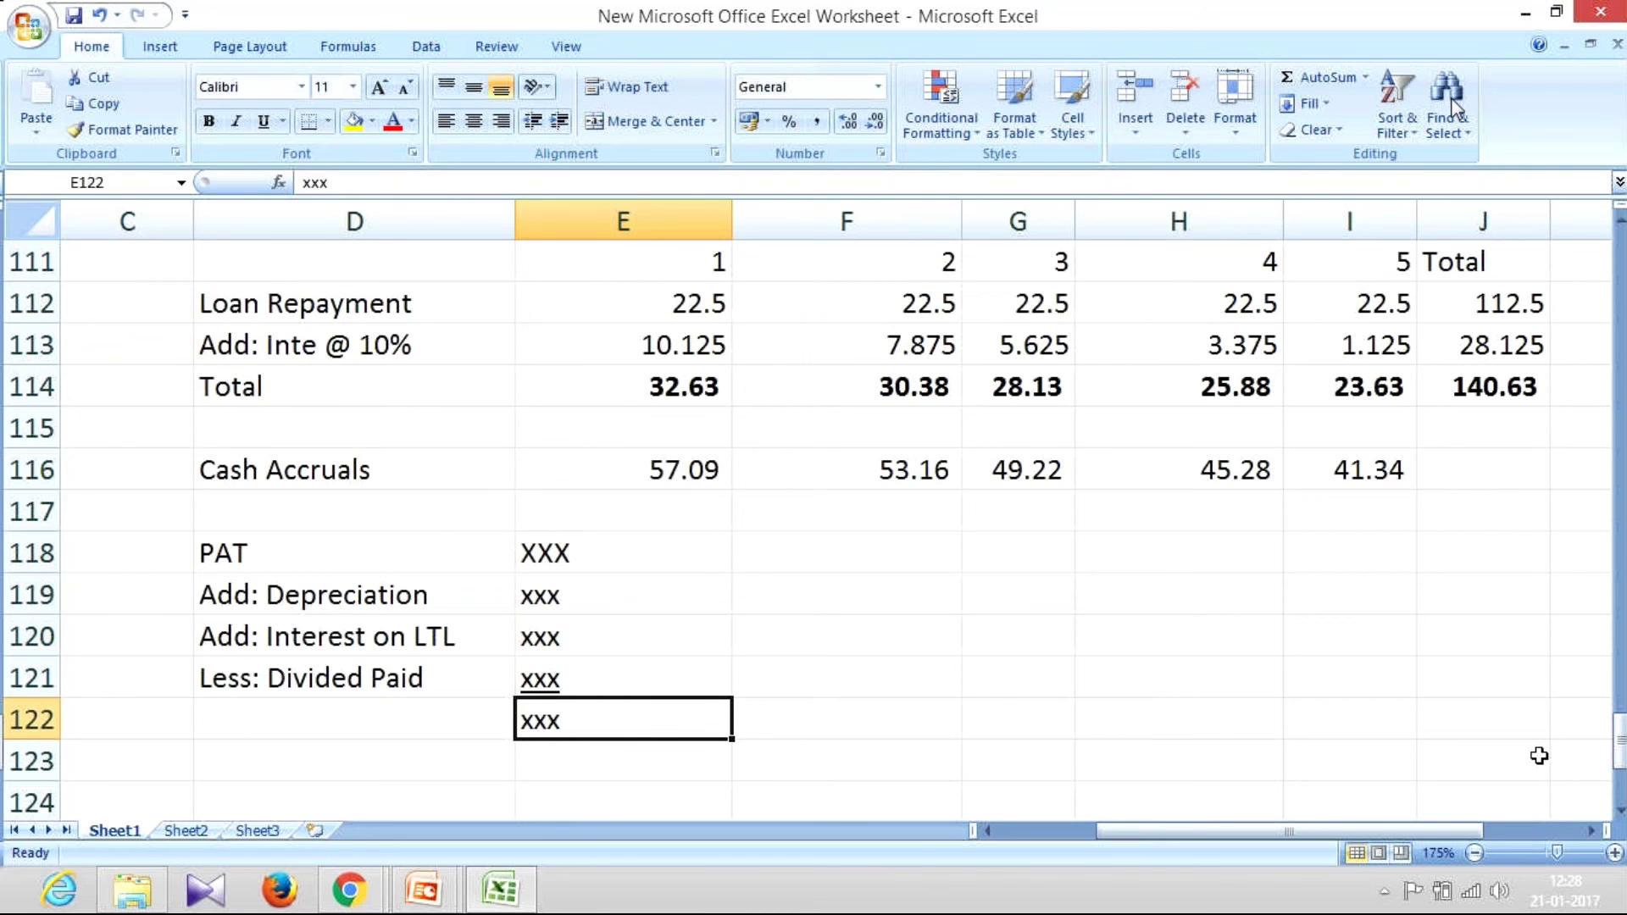
{"action": "key", "text": "Up"}
{"action": "key", "text": "Up"}
{"action": "key", "text": "Up"}
{"action": "key", "text": "Up"}
{"action": "key", "text": "Up"}
{"action": "key", "text": "Up"}
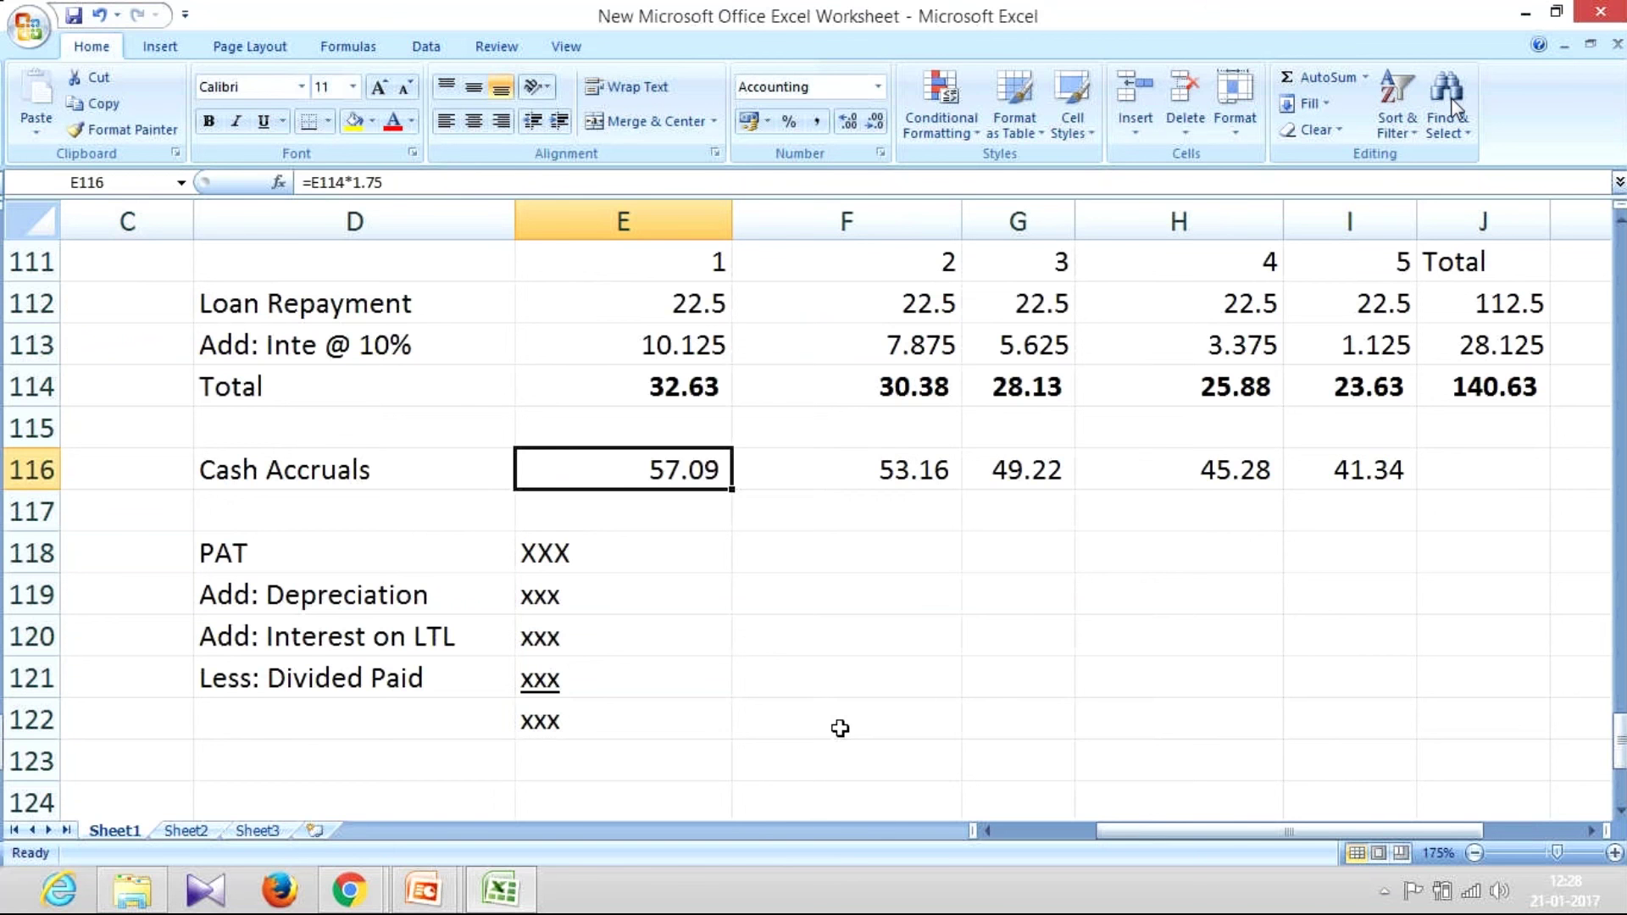
{"action": "scroll", "coordinate": [839, 728], "scroll_direction": "up", "scroll_amount": 2}
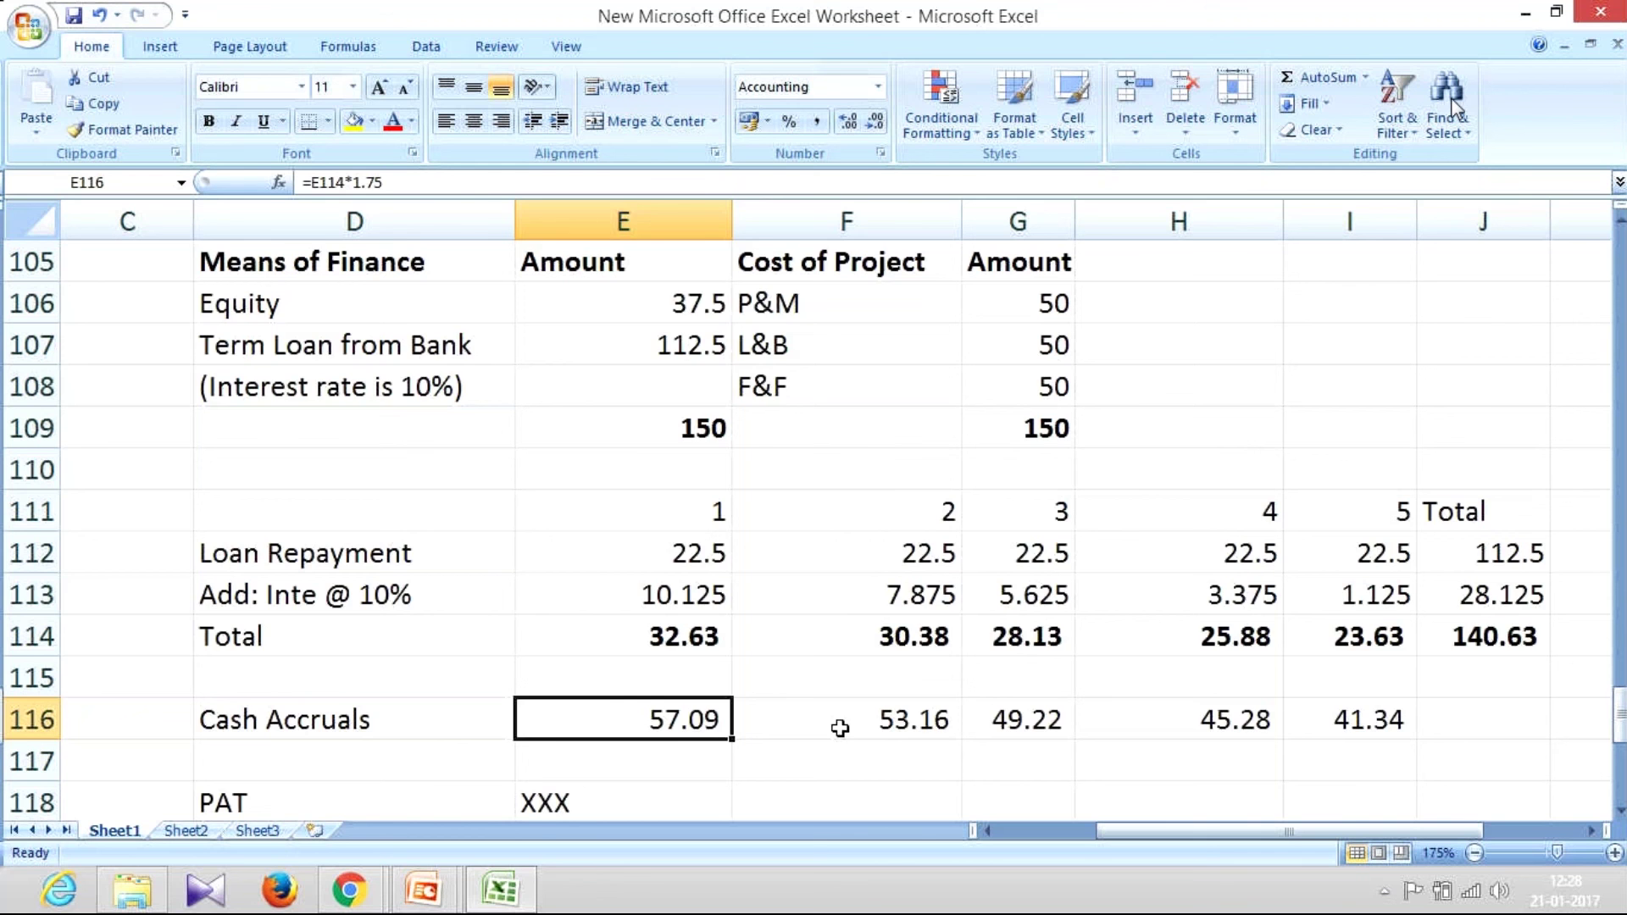
{"action": "left_click", "coordinate": [840, 728]}
{"action": "scroll", "coordinate": [1014, 777], "scroll_direction": "down", "scroll_amount": 1}
{"action": "scroll", "coordinate": [1015, 777], "scroll_direction": "down", "scroll_amount": 1}
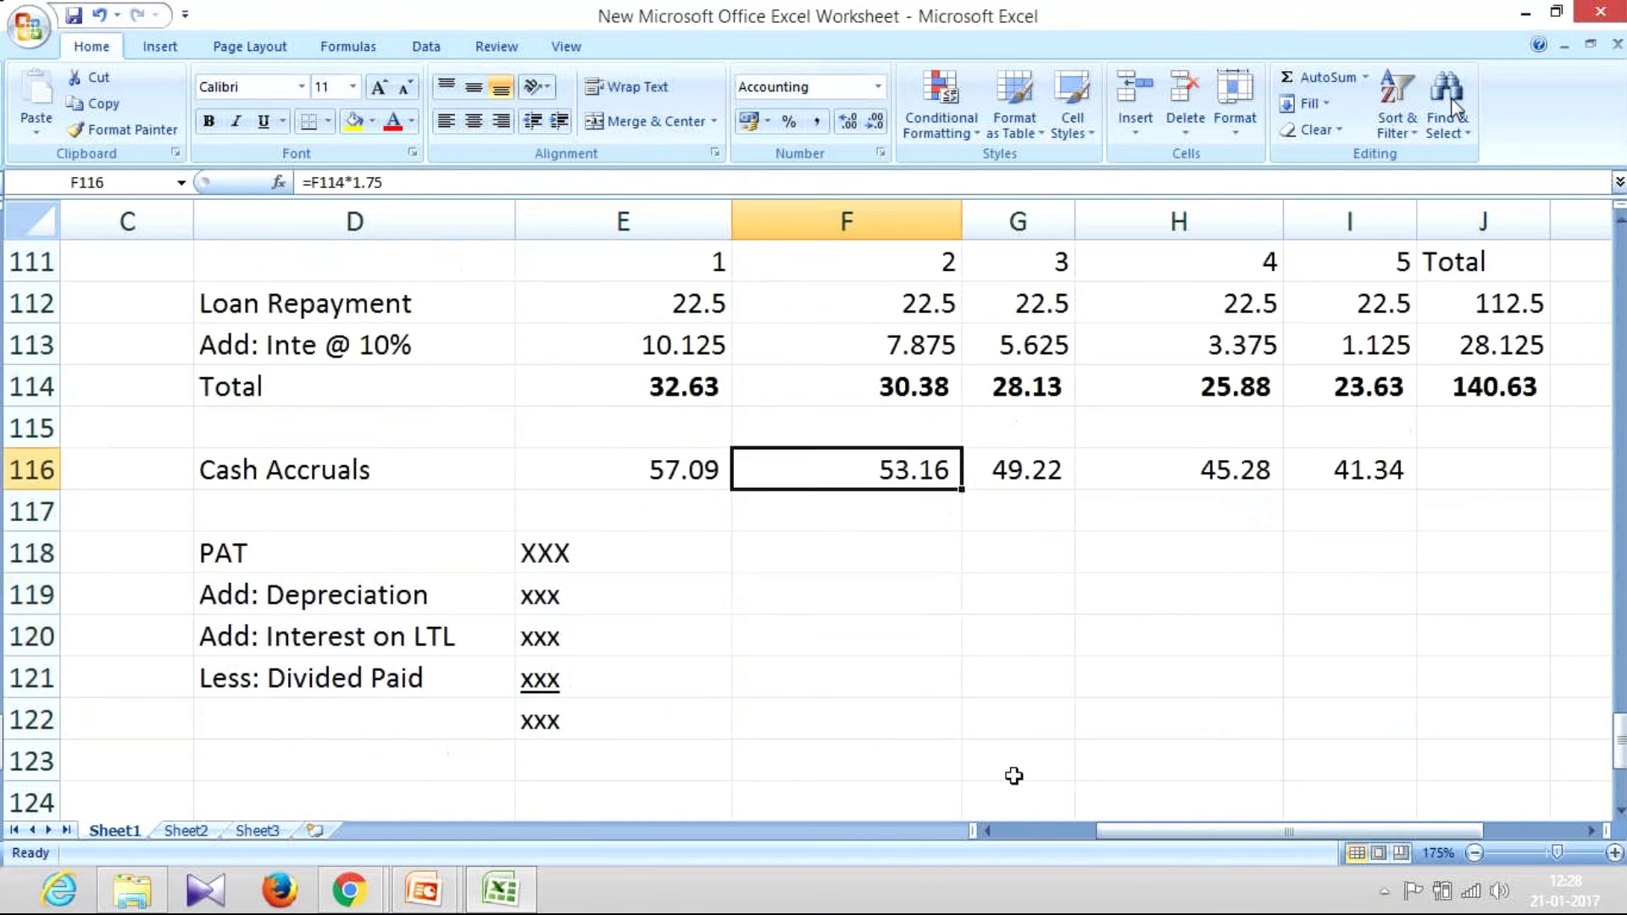
{"action": "left_click_drag", "start_coordinate": [255, 552], "coordinate": [593, 721]}
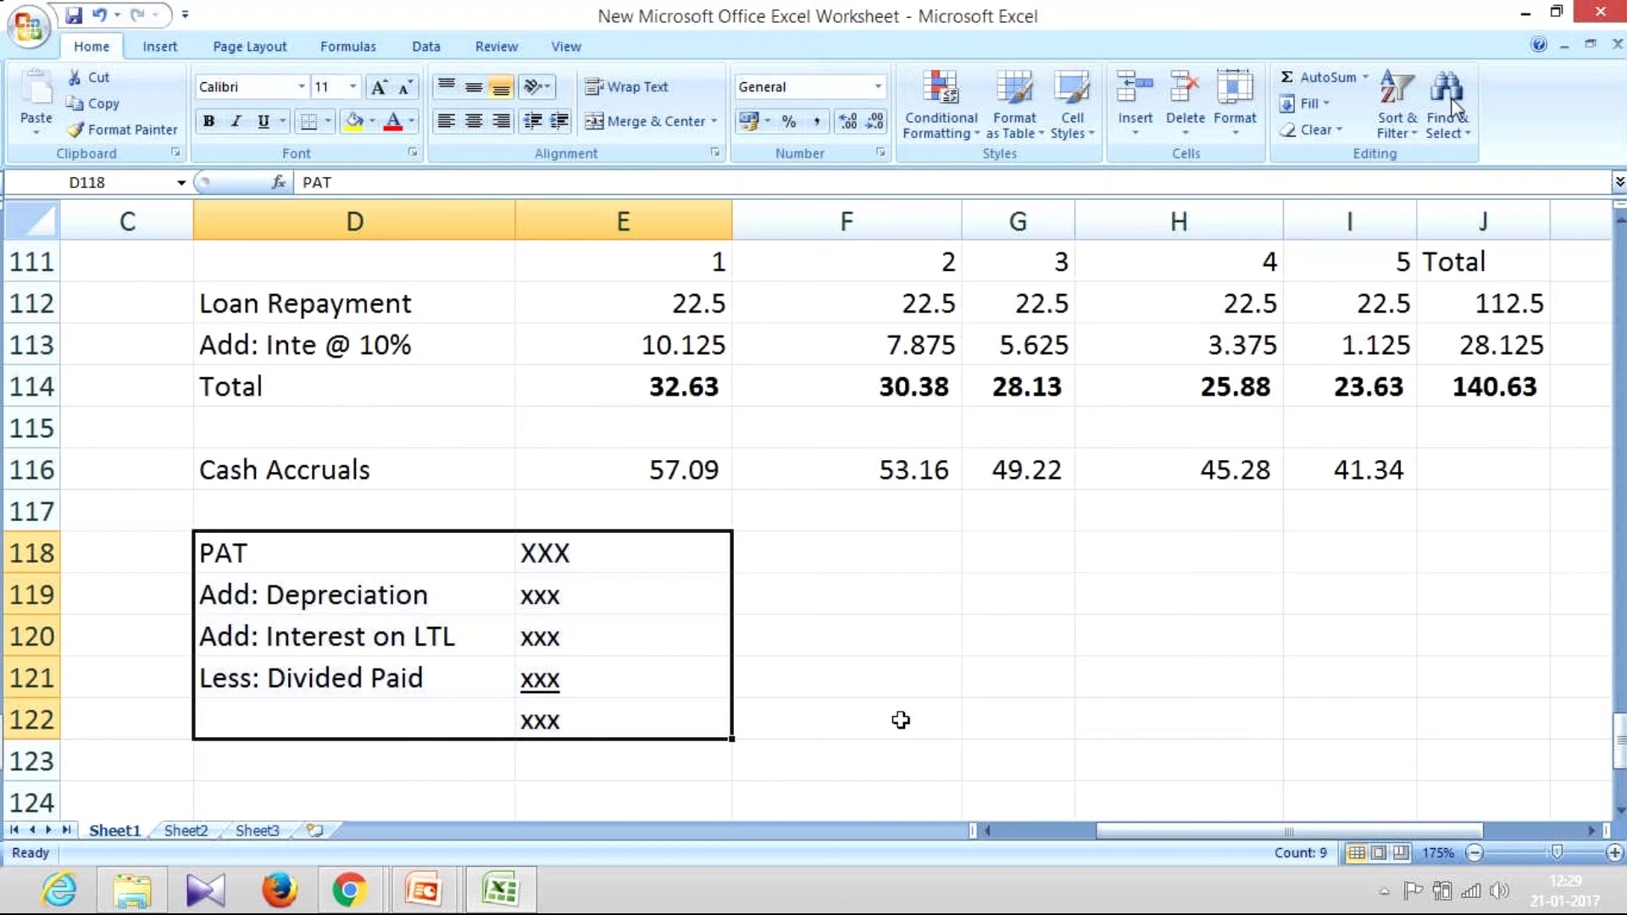
{"action": "key", "text": "alt+Tab"}
Enter Interest 100 and PBDIT 400 in F118:G119.
{"action": "left_click", "coordinate": [916, 546]}
{"action": "type", "text": "Interest"}
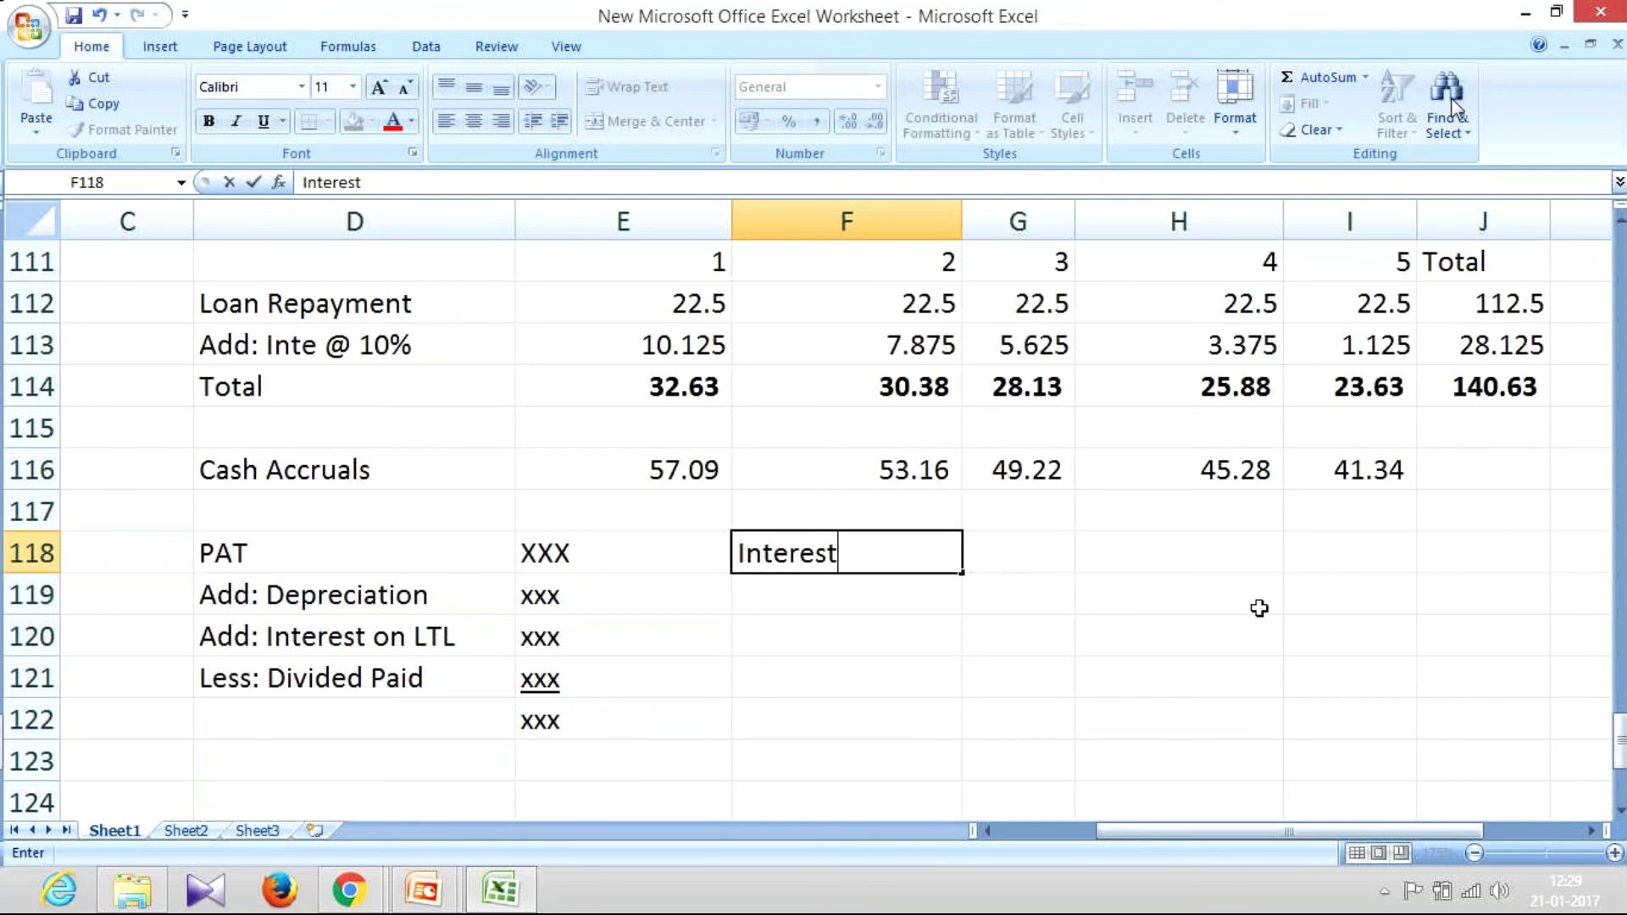
{"action": "key", "text": "Tab"}
{"action": "type", "text": "100"}
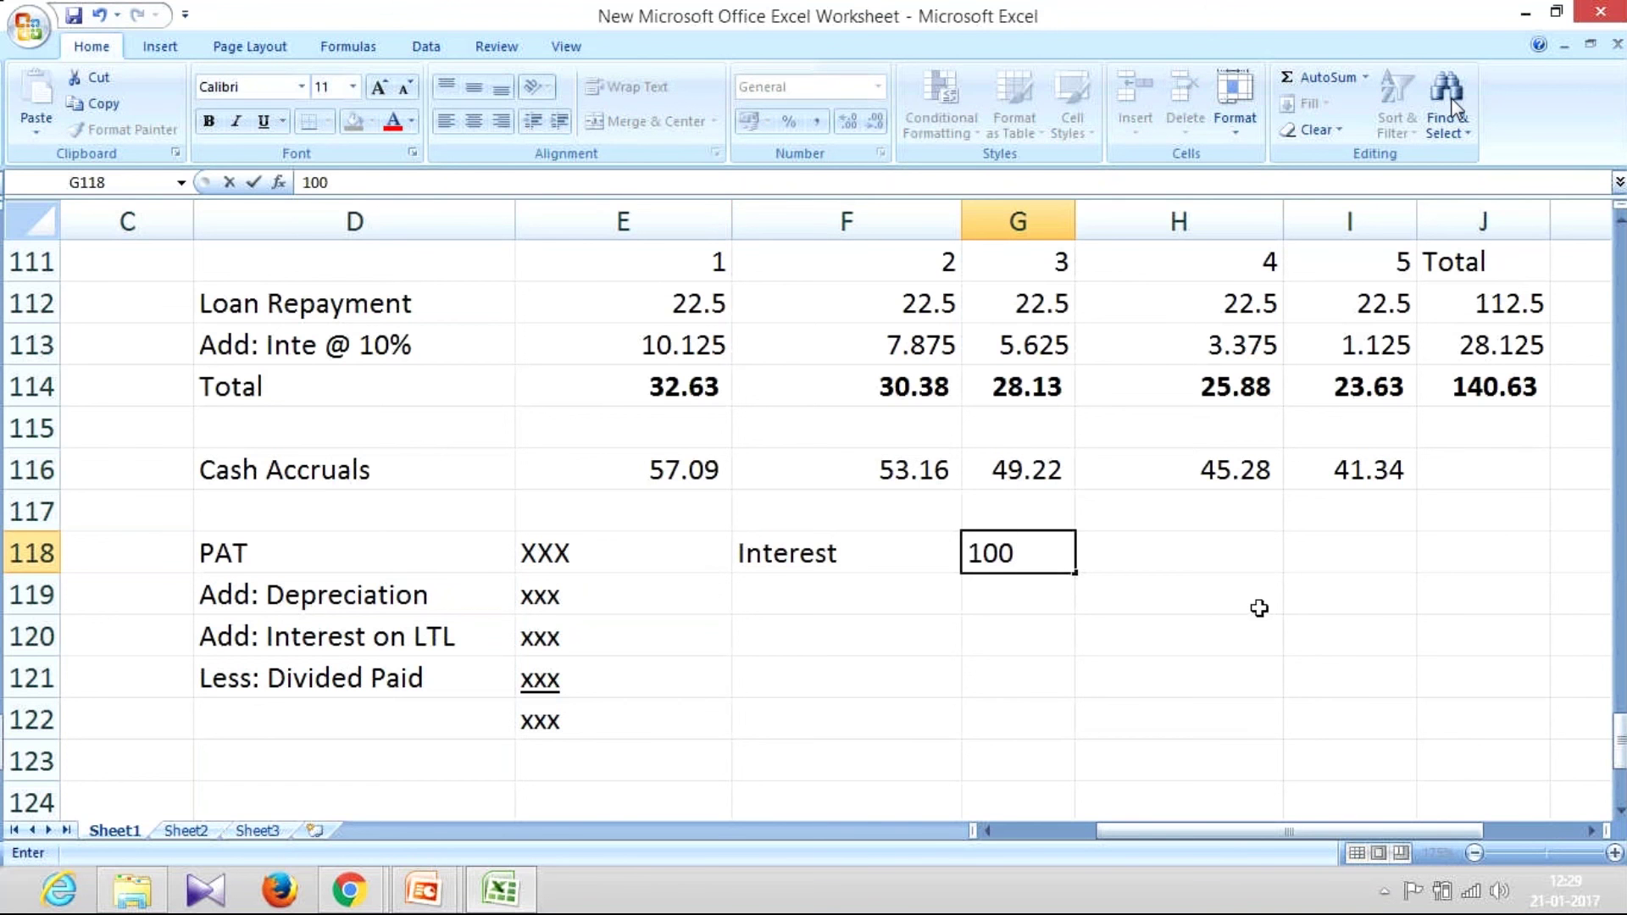
{"action": "key", "text": "Return"}
{"action": "key", "text": "Left"}
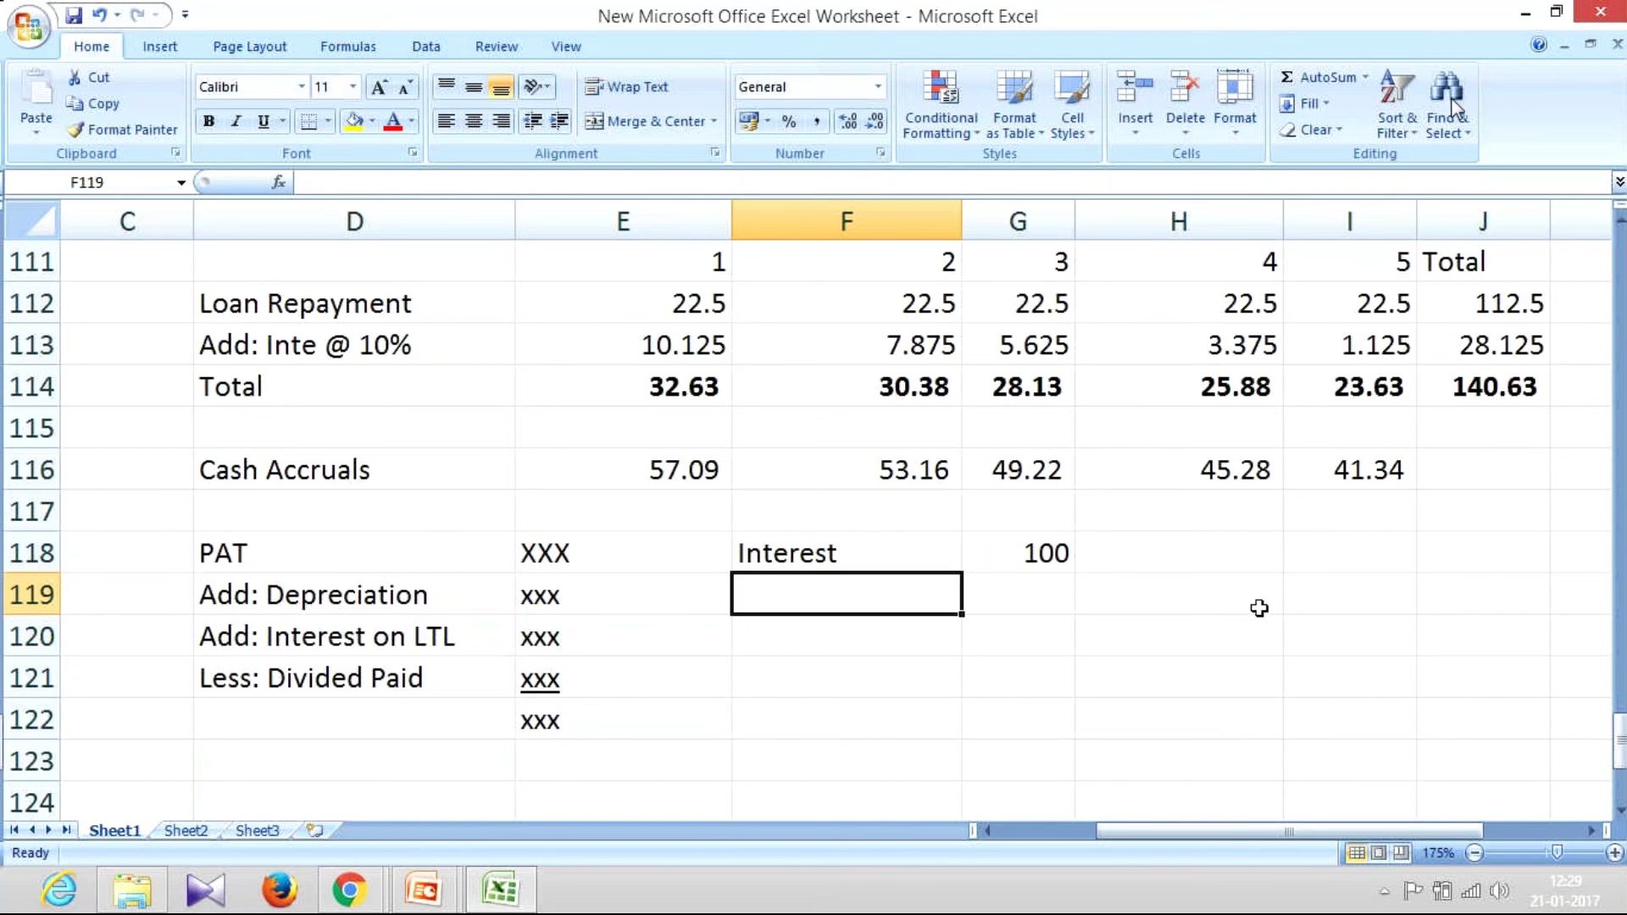
{"action": "type", "text": "PB"}
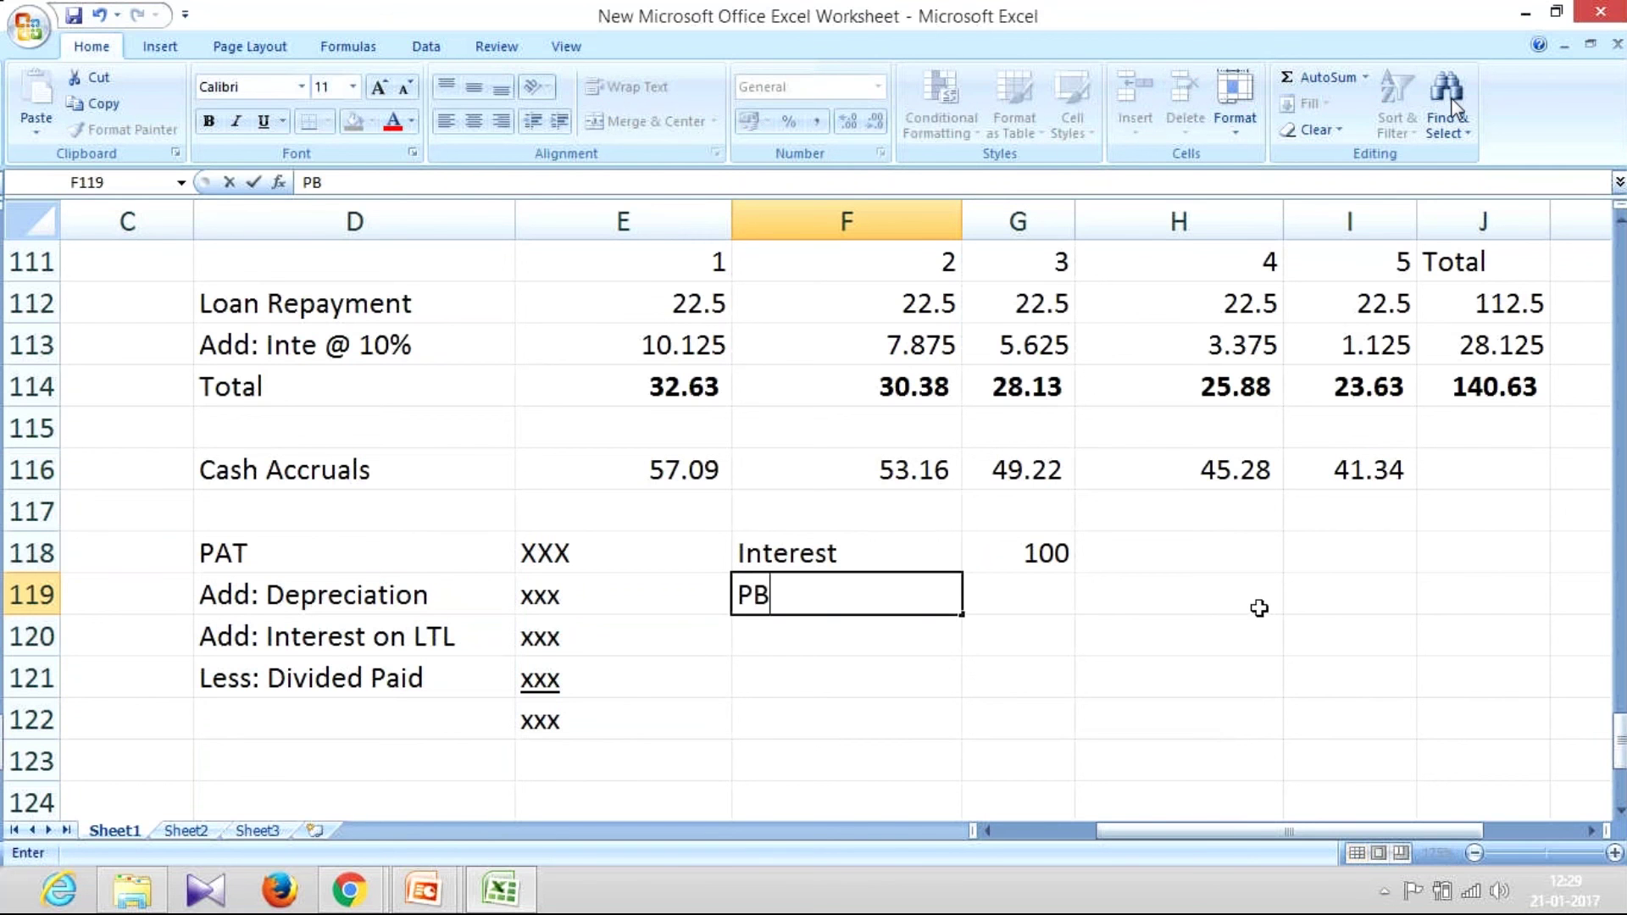
{"action": "type", "text": "IT"}
{"action": "key", "text": "BackSpace"}
{"action": "key", "text": "Left"}
{"action": "type", "text": "D"}
{"action": "key", "text": "Right"}
{"action": "type", "text": "T"}
{"action": "key", "text": "Tab"}
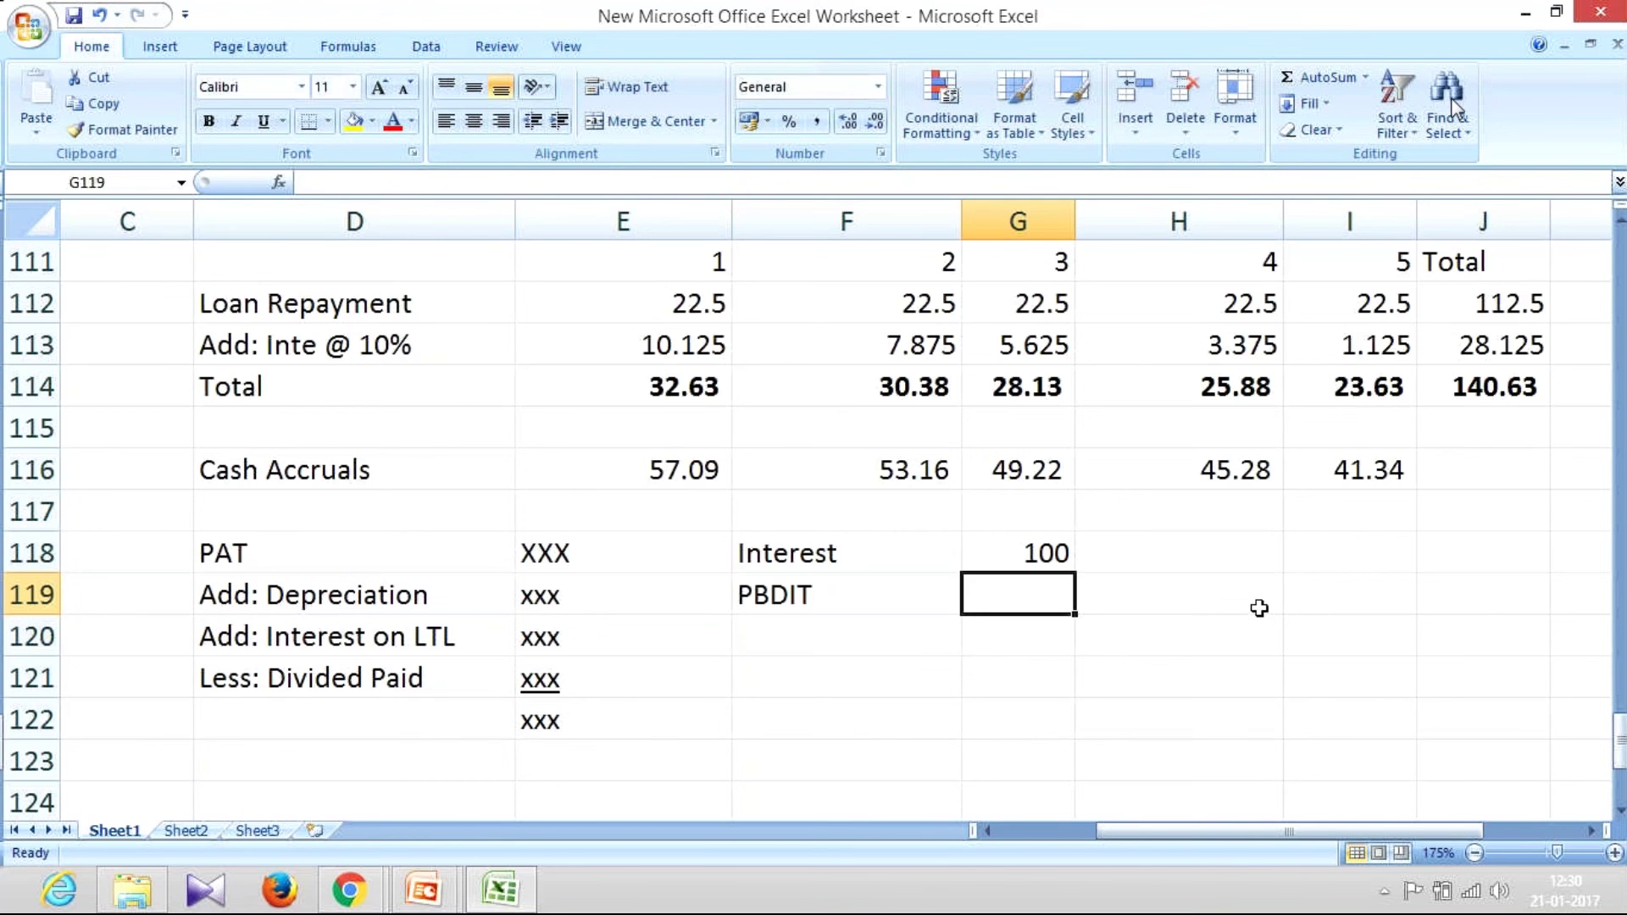
{"action": "type", "text": "400"}
{"action": "key", "text": "Return"}
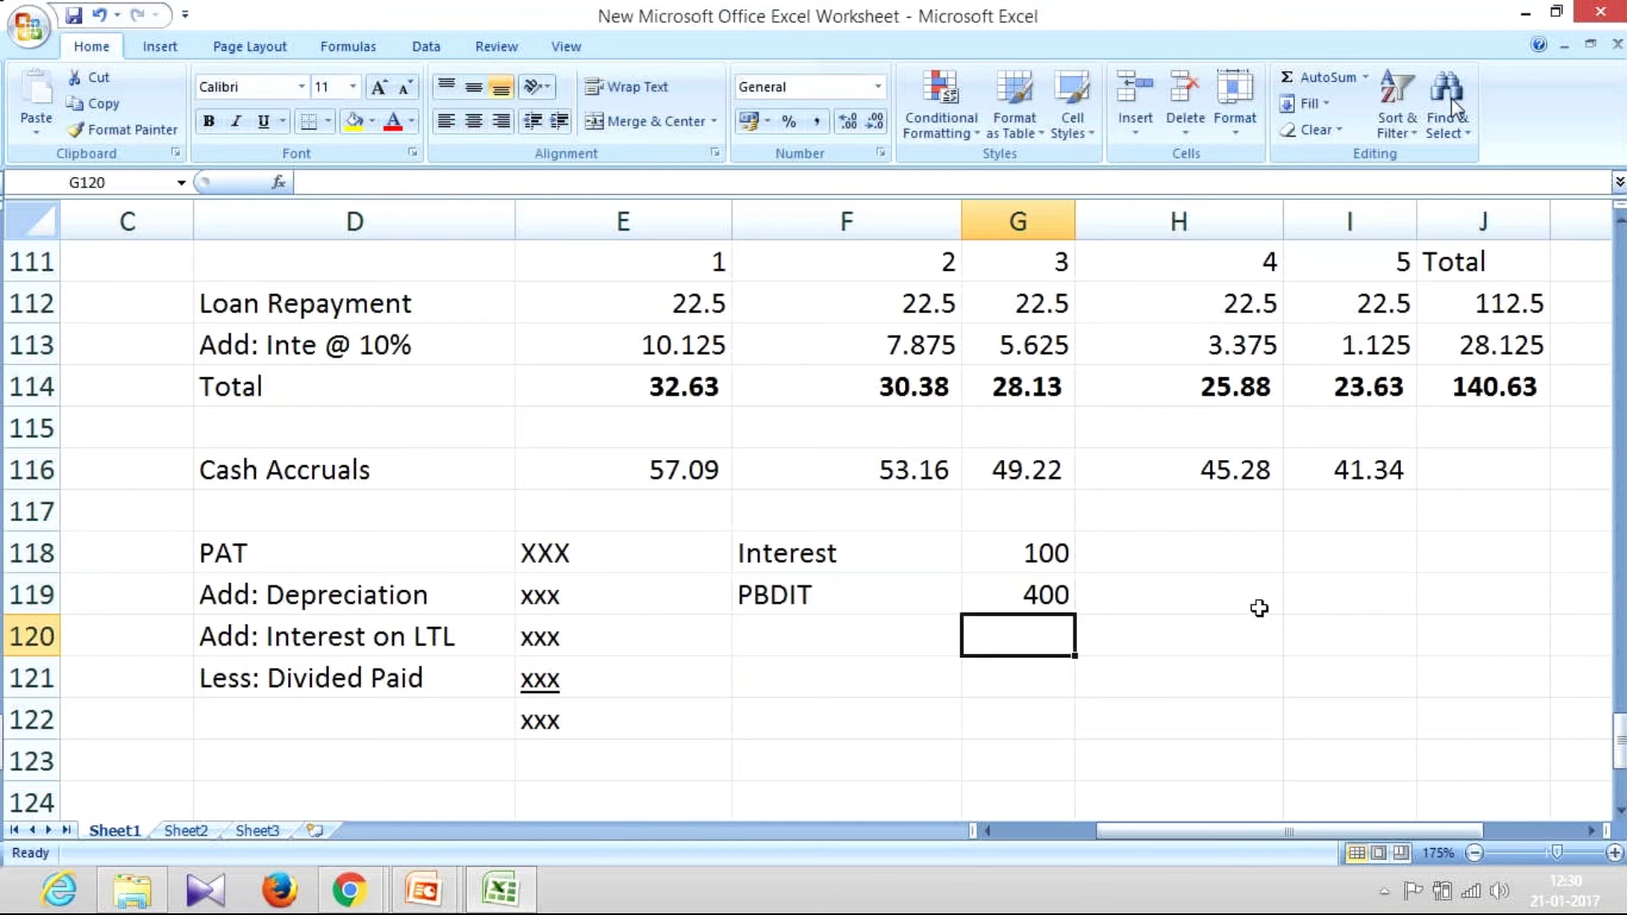
Put the coverage ratio =G119/G118 in G120, giving 4.
{"action": "type", "text": "="}
{"action": "key", "text": "Up"}
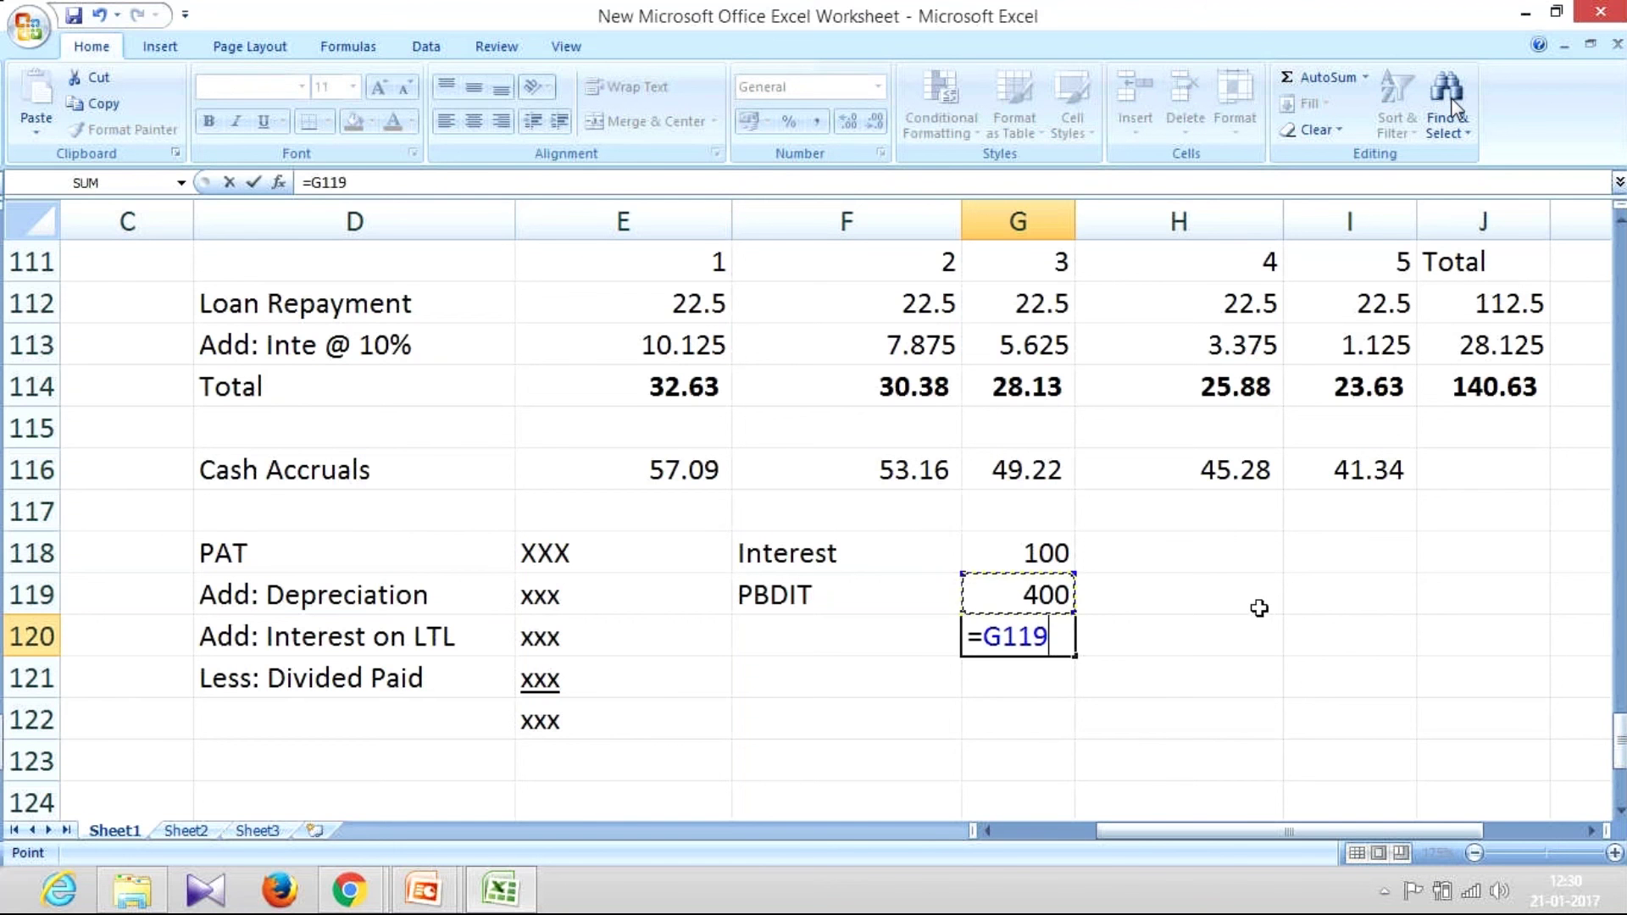
{"action": "type", "text": "/"}
{"action": "key", "text": "Up"}
{"action": "key", "text": "Up"}
{"action": "key", "text": "Return"}
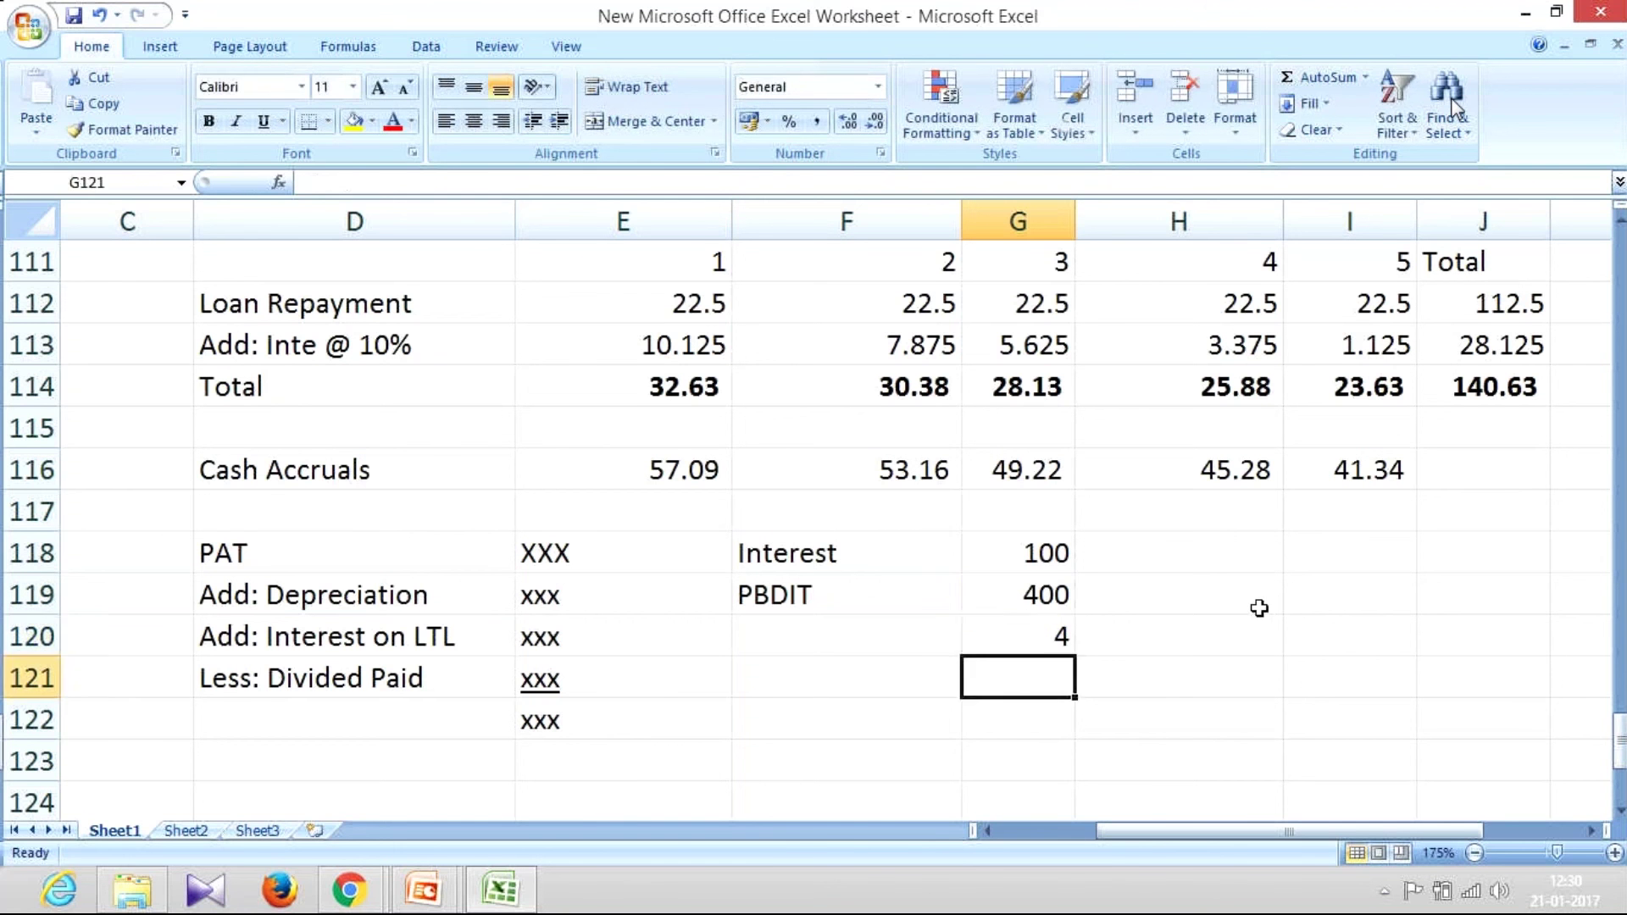
{"action": "key", "text": "Up"}
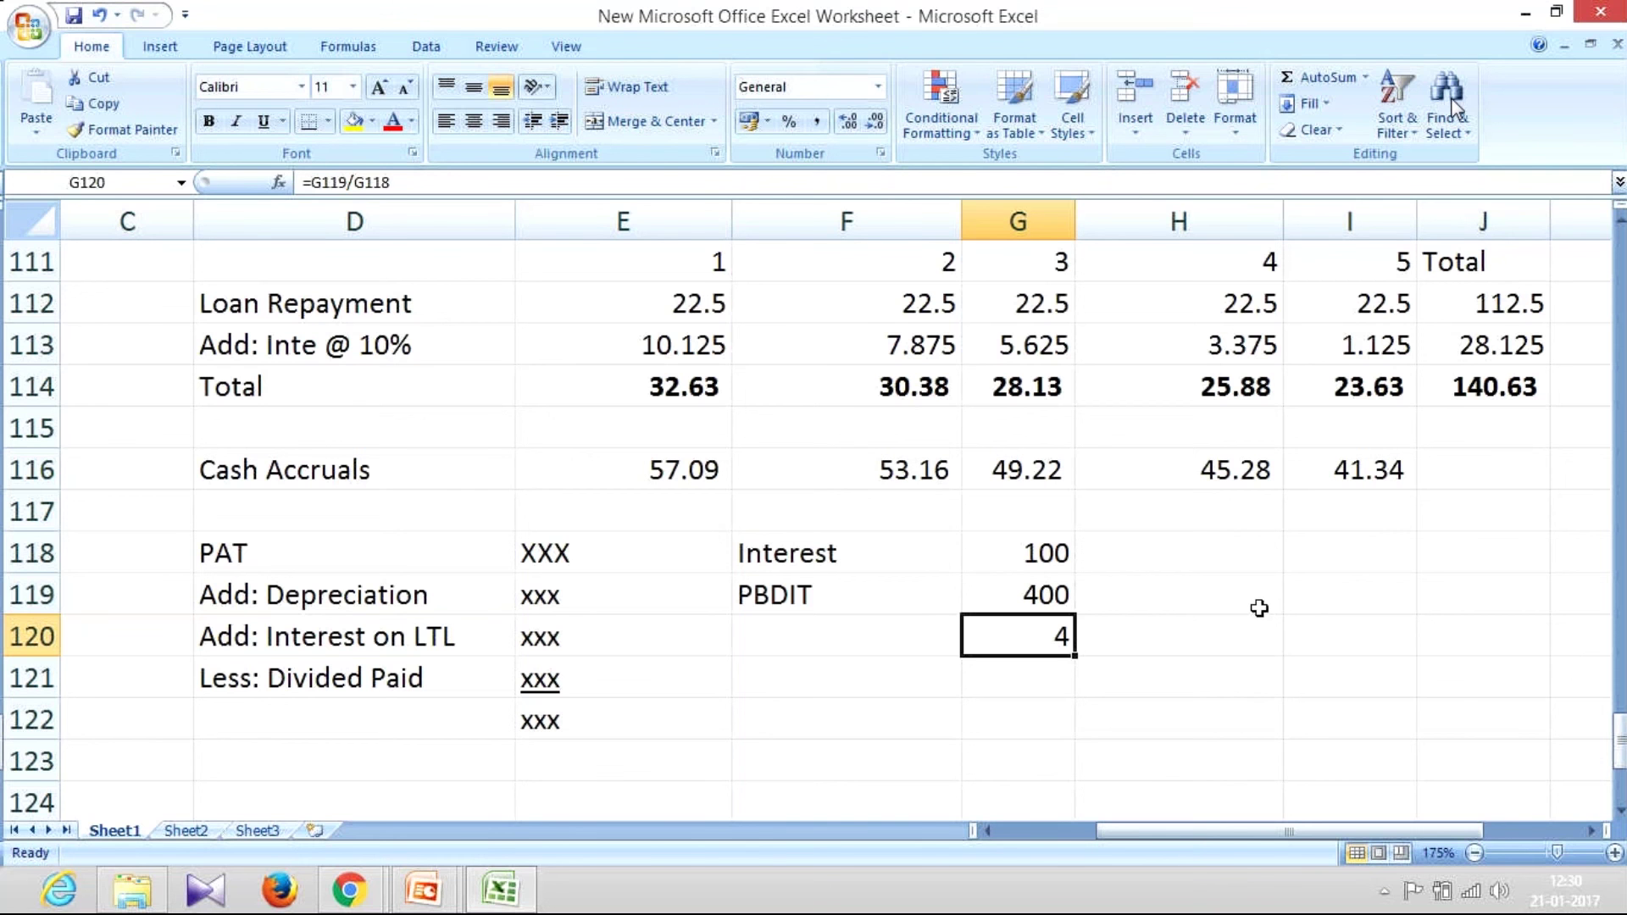
Change PBDIT in G119 to 500, raising the coverage ratio to 5.
{"action": "key", "text": "Up"}
{"action": "key", "text": "shift+Left"}
{"action": "key", "text": "Right"}
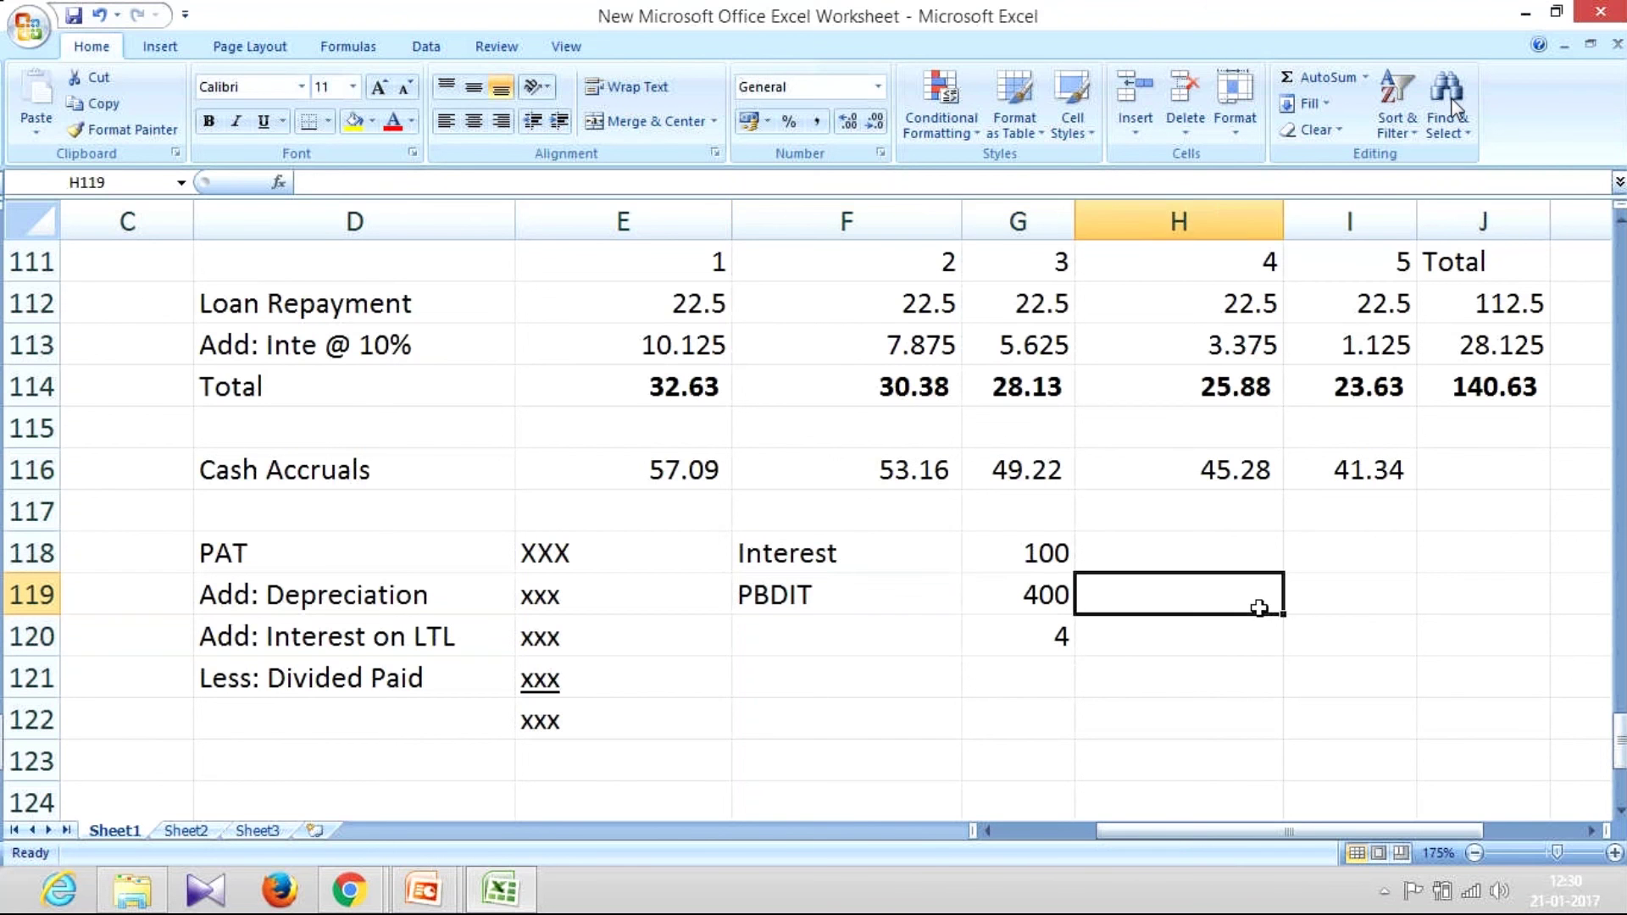
{"action": "key", "text": "Left"}
{"action": "type", "text": "500"}
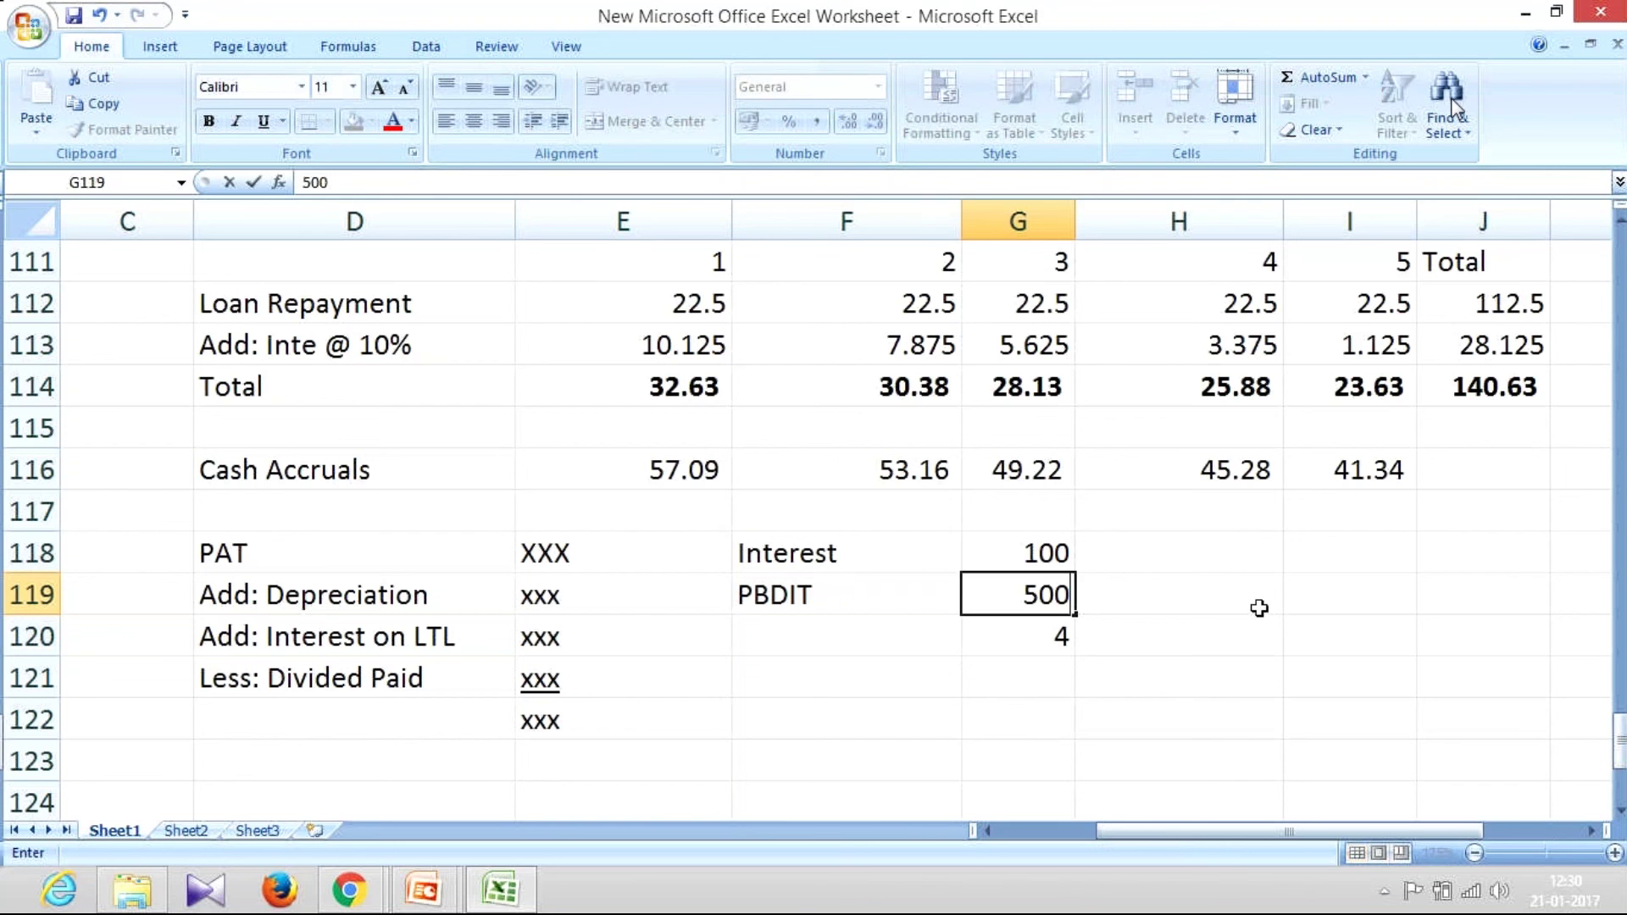
{"action": "key", "text": "Return"}
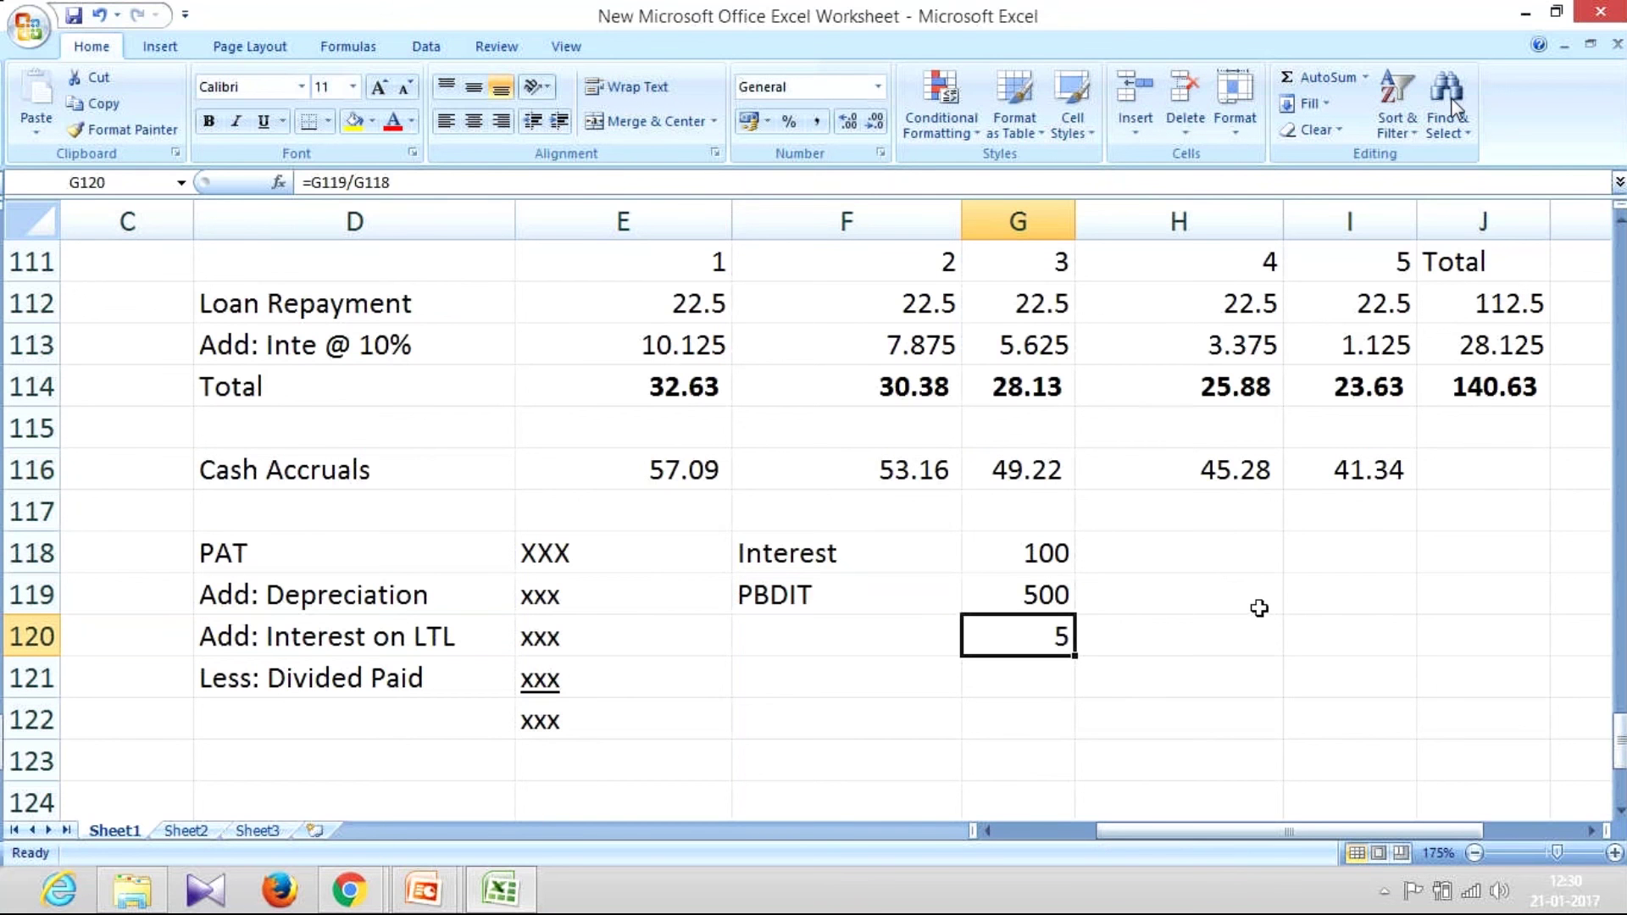
Change PBDIT in G119 to 200, so the coverage ratio drops to 2.
{"action": "key", "text": "Up"}
{"action": "key", "text": "Up"}
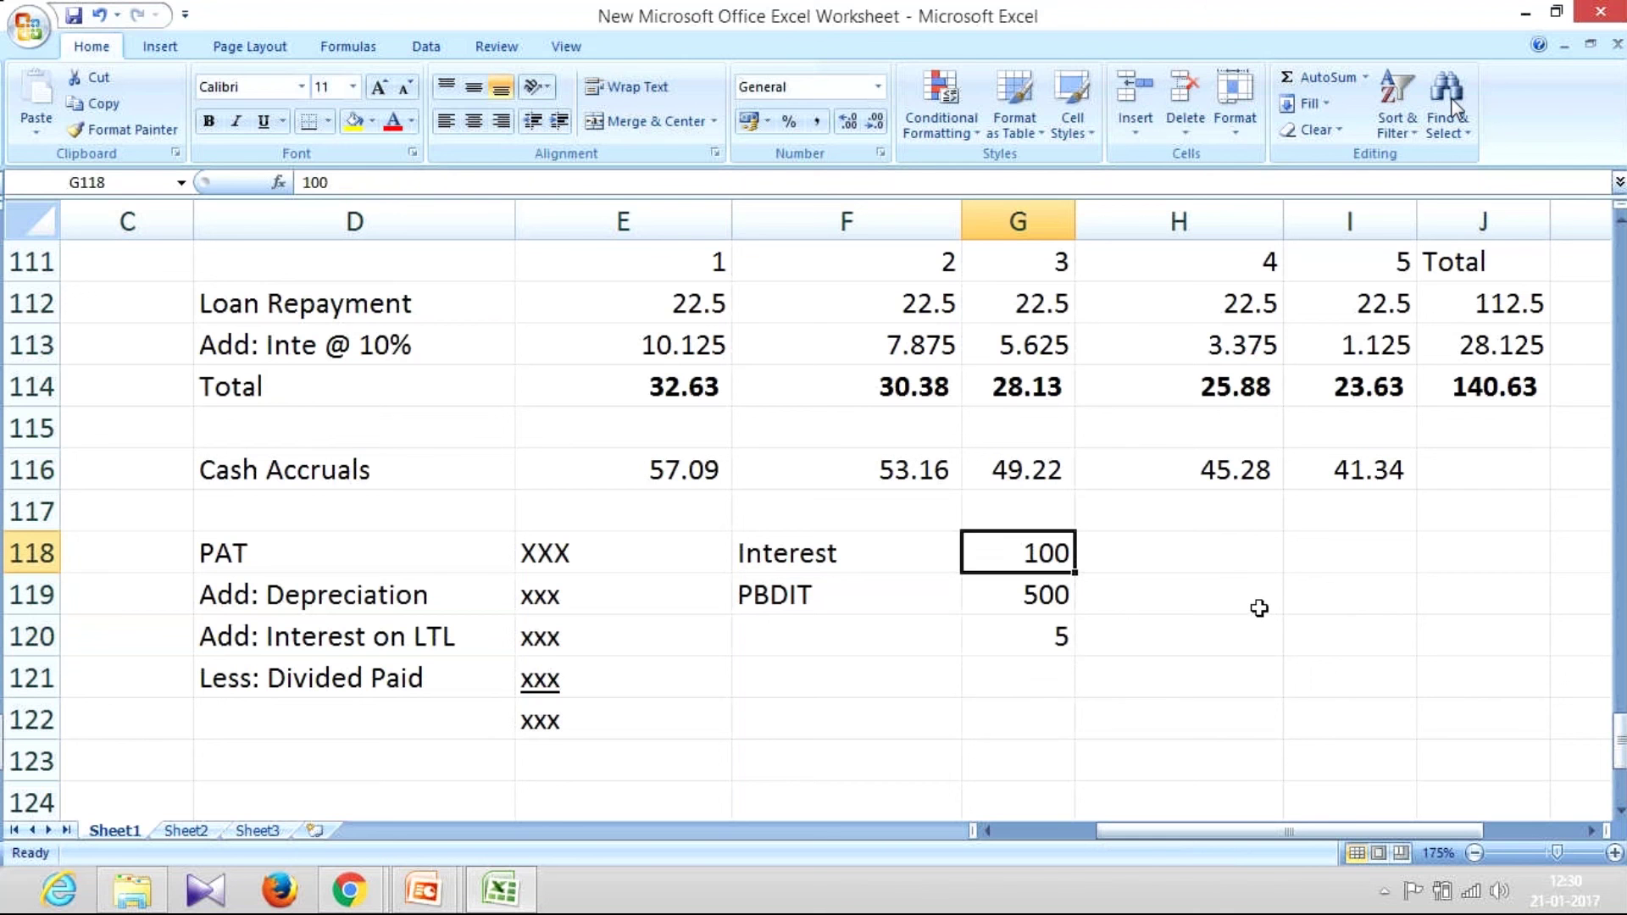
{"action": "key", "text": "Down"}
{"action": "type", "text": "2"}
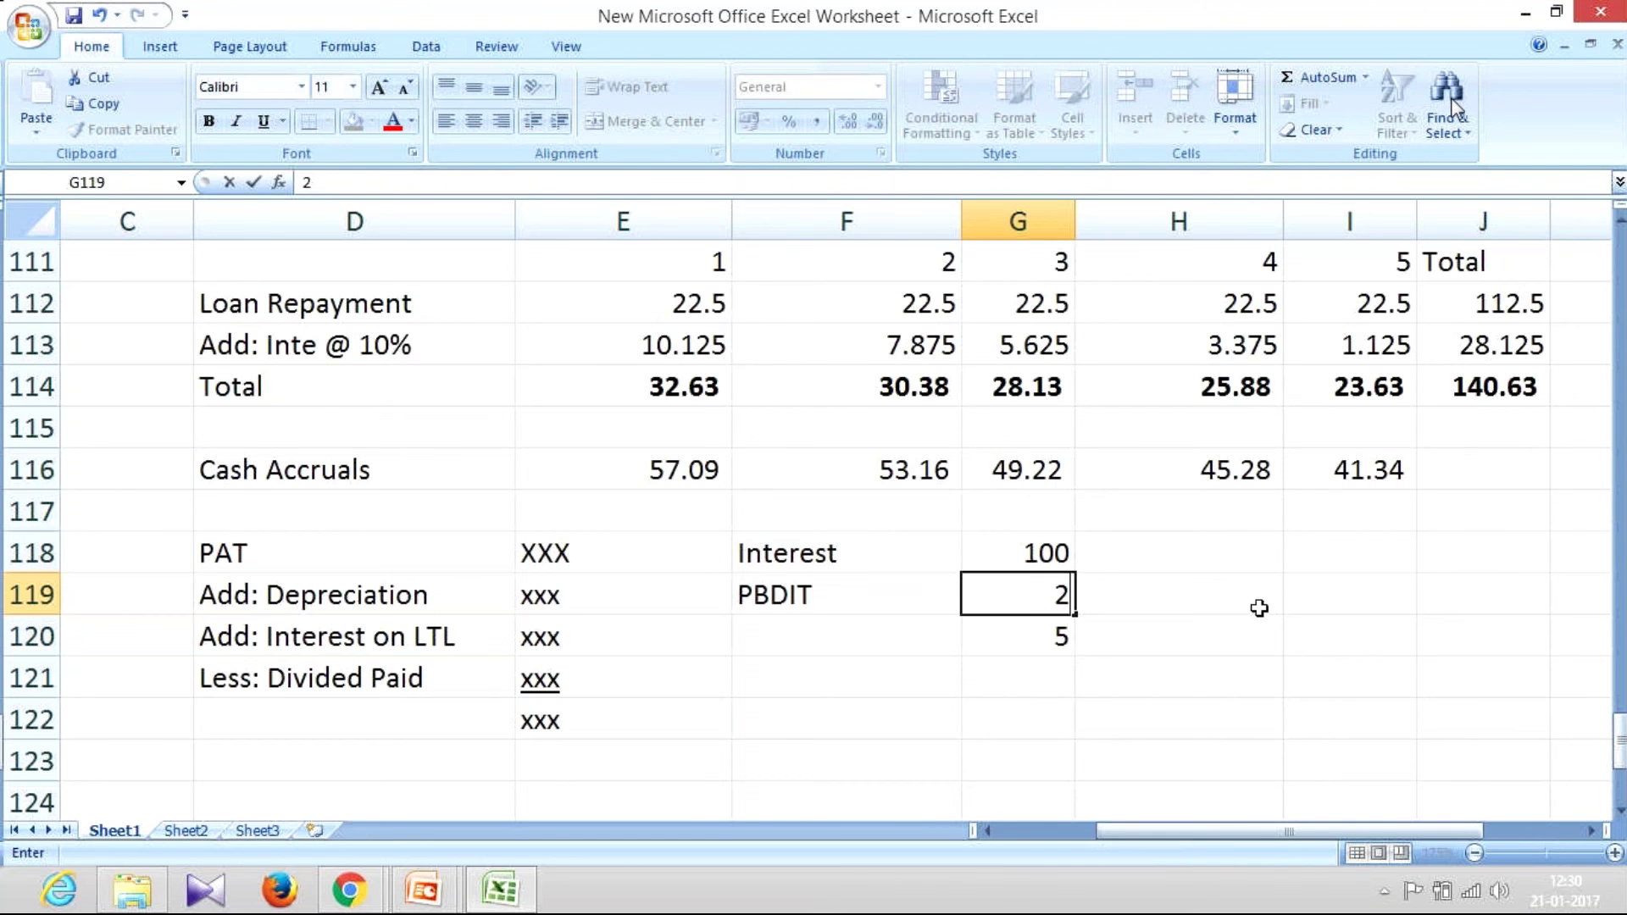
{"action": "type", "text": "00"}
{"action": "key", "text": "ctrl+Return"}
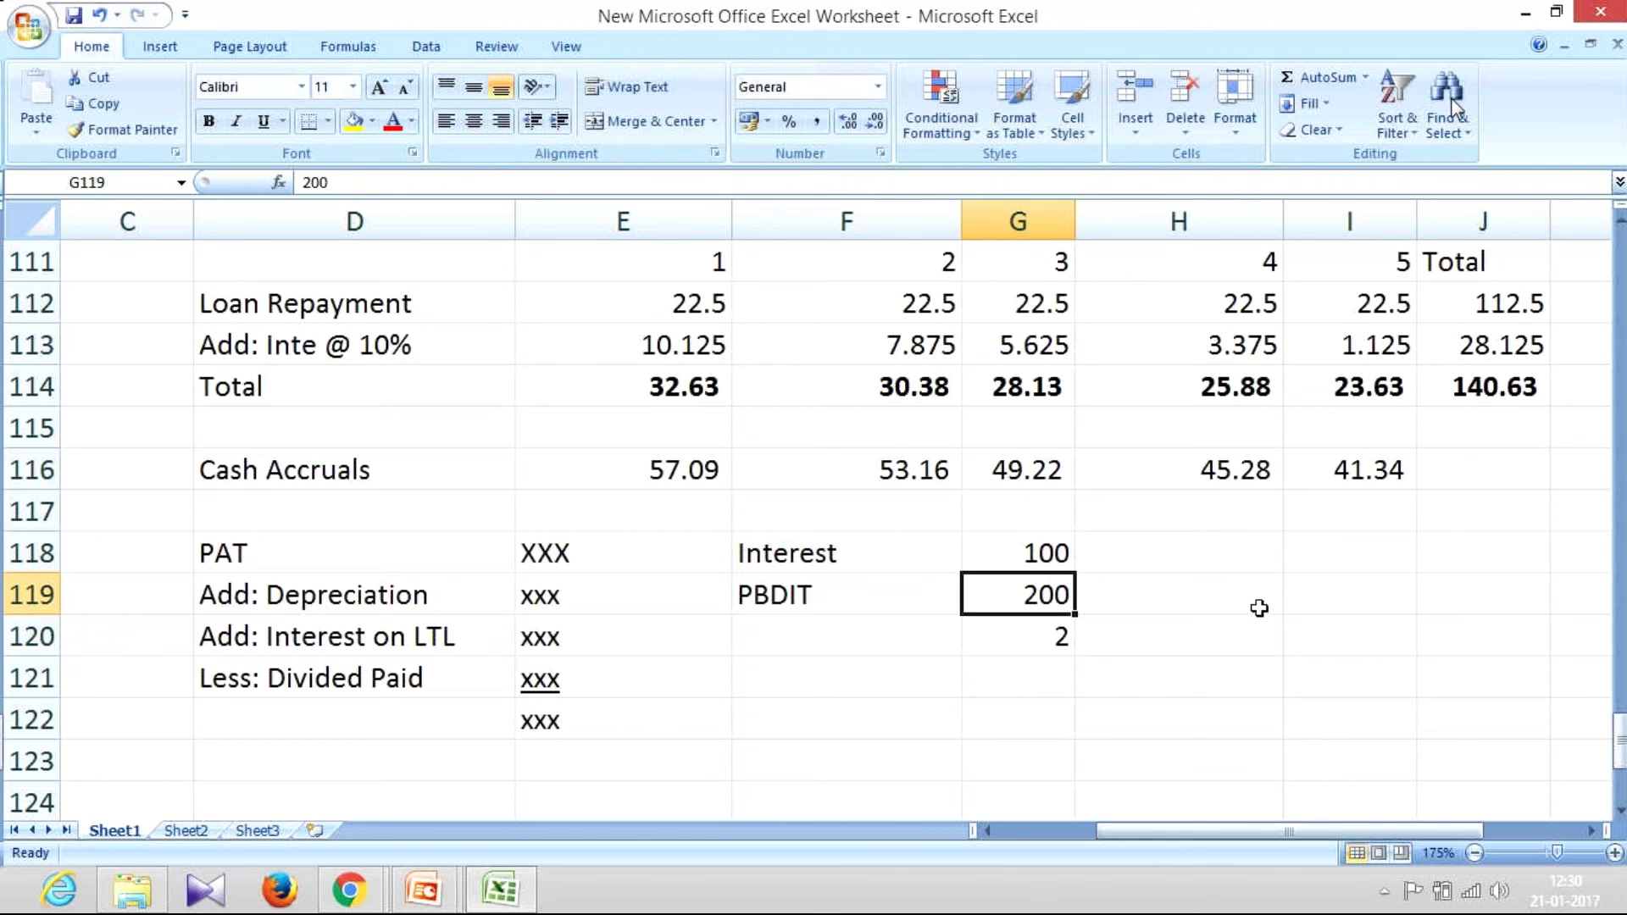